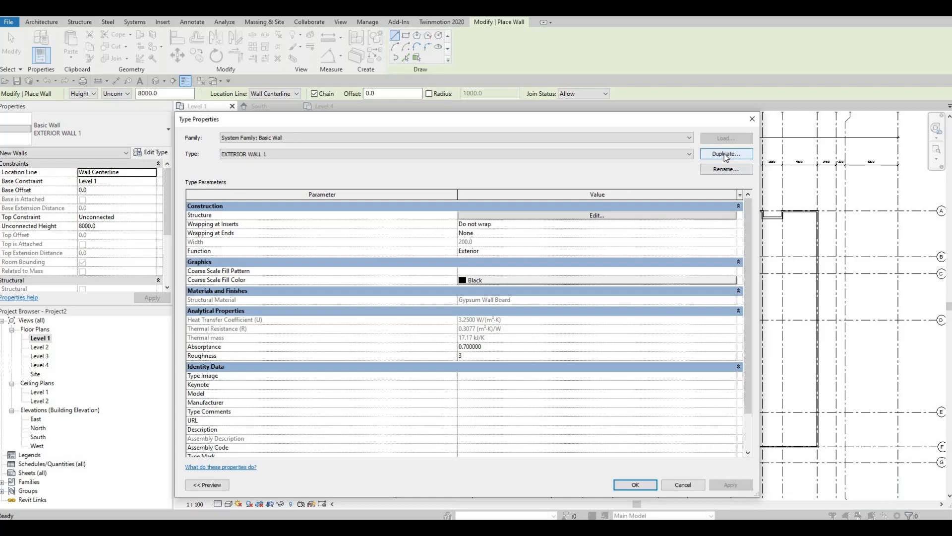
# Duplicate the EXTERIOR WALL 1 type as INTERIOR WALL 1, keeping its layer structure, and make it the active wall type.
pyautogui.click(725, 155)
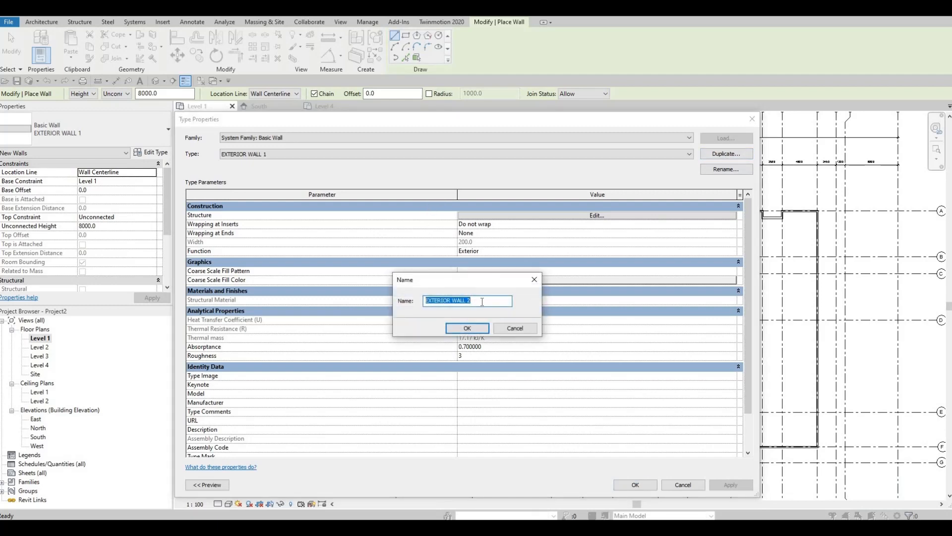
pyautogui.write('I')
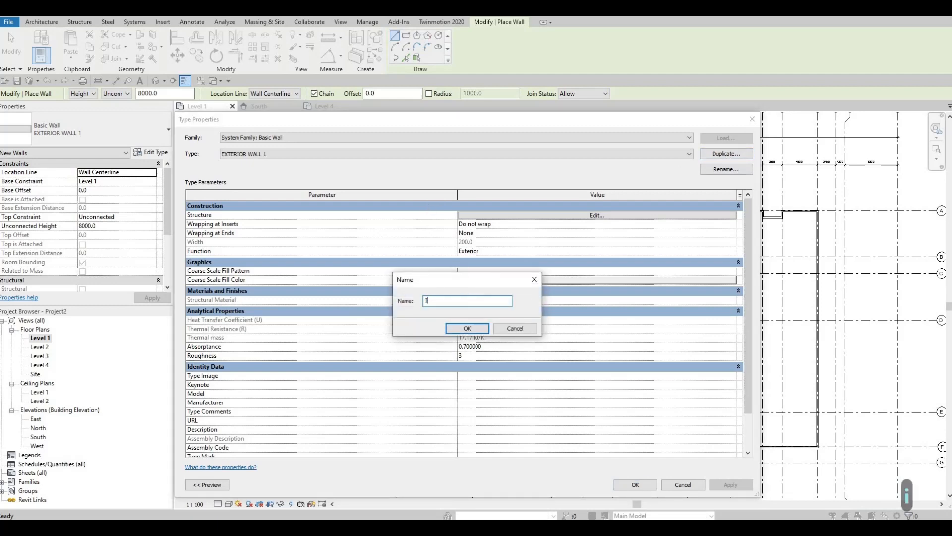
pyautogui.write('NTERIOR WALL 1')
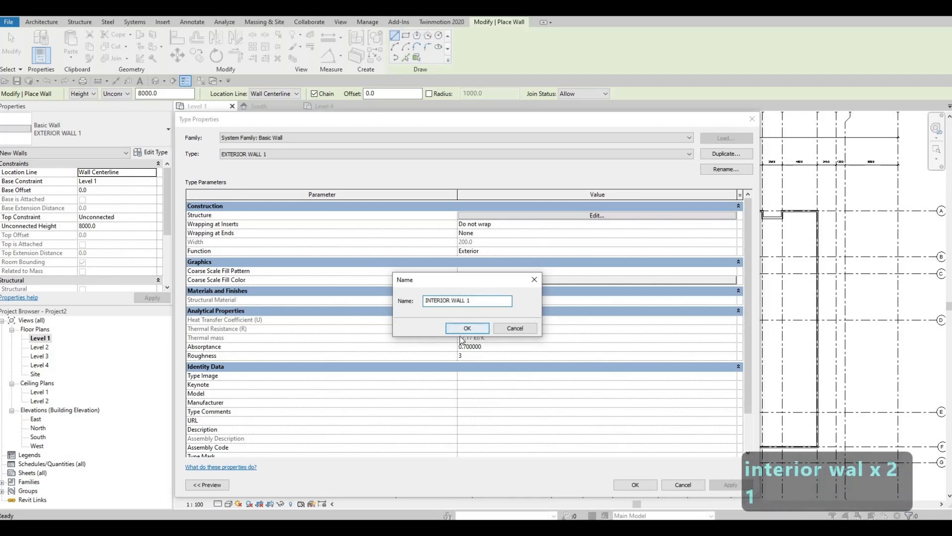
pyautogui.press('Return')
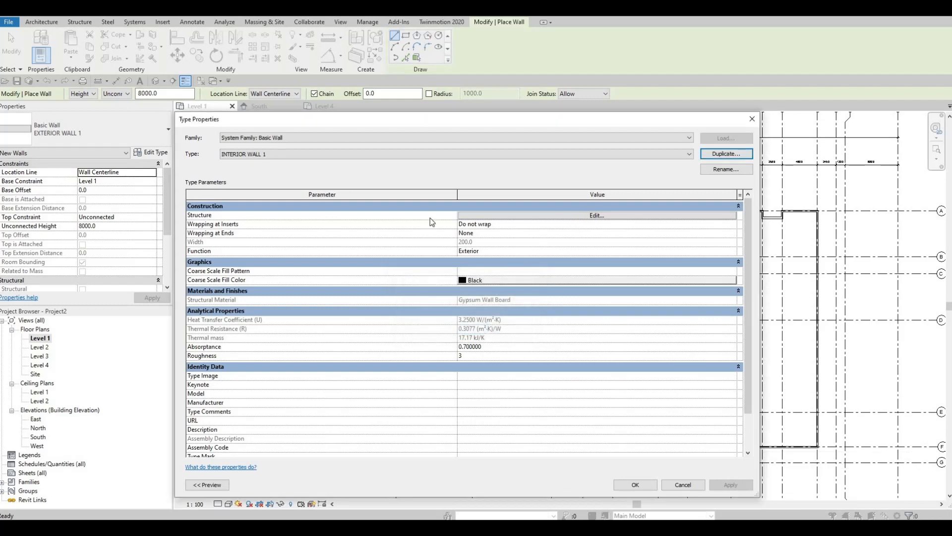
pyautogui.click(577, 218)
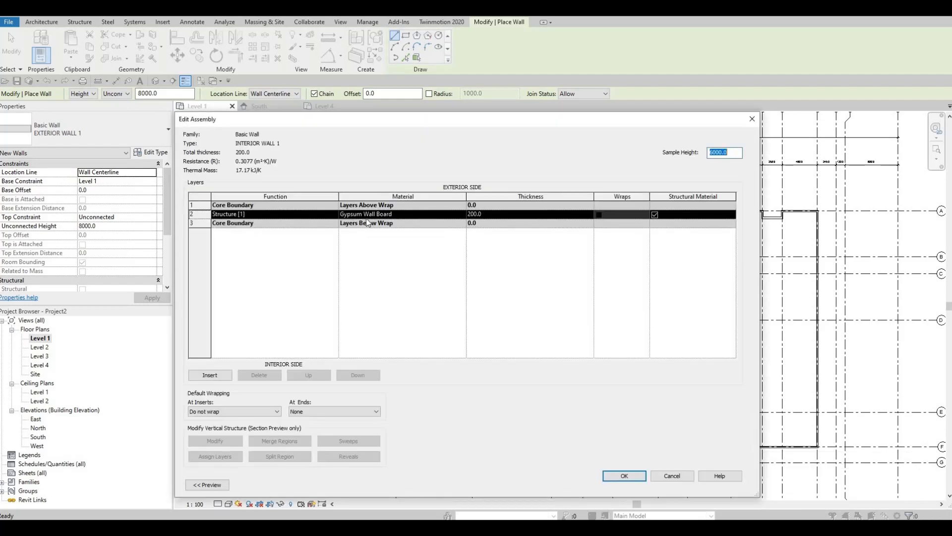
pyautogui.click(627, 476)
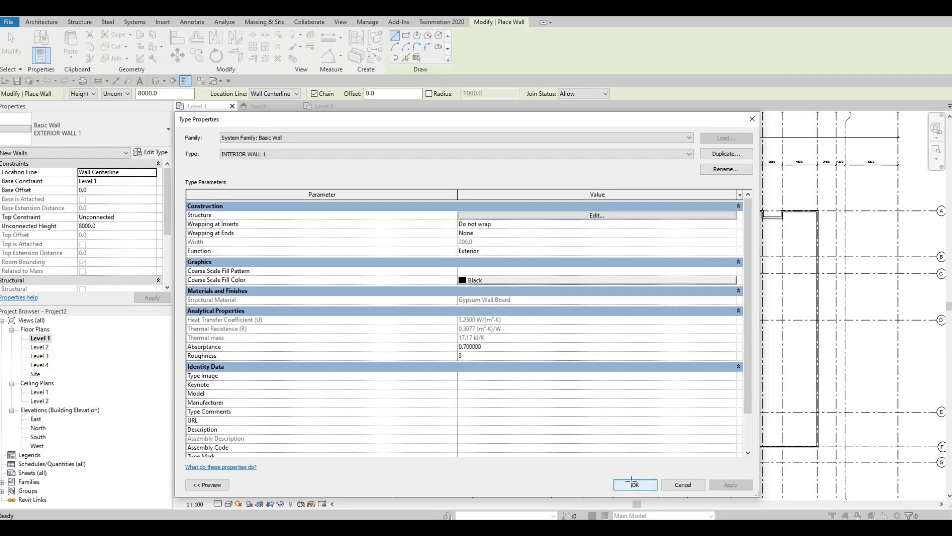
pyautogui.click(631, 481)
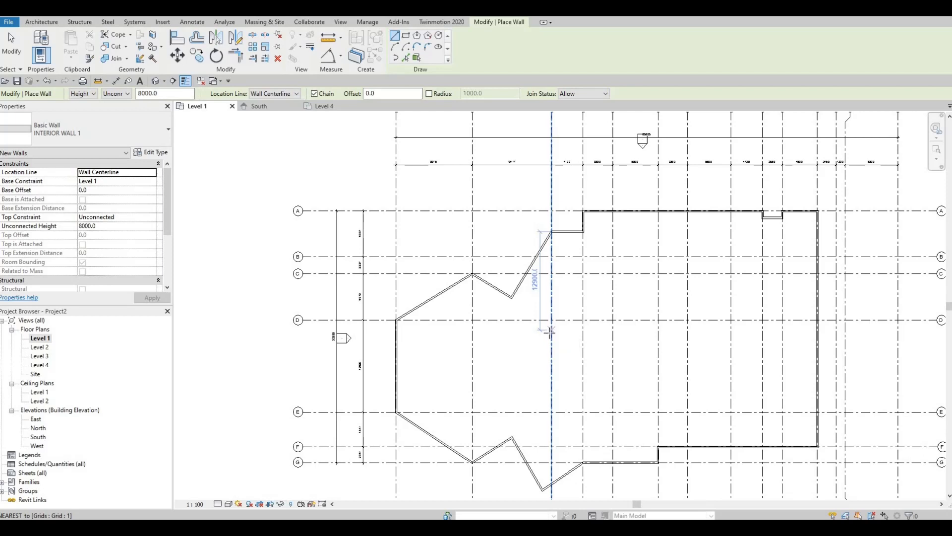
# Draw an interior wall from the inner exterior corner between grids C and D to intersection D-1, continuing along grid D to grid 9.
pyautogui.scroll(3, 549, 336)
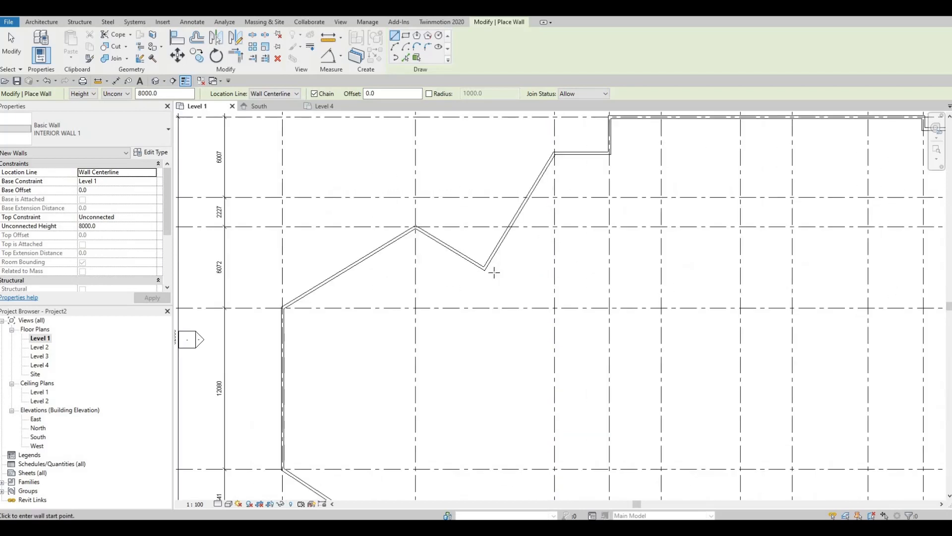
pyautogui.scroll(4, 483, 270)
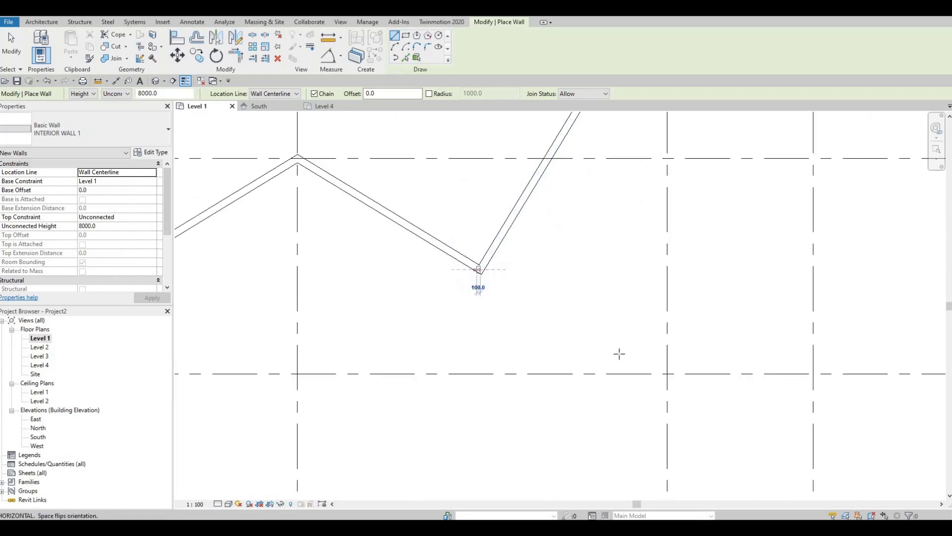
pyautogui.click(480, 270)
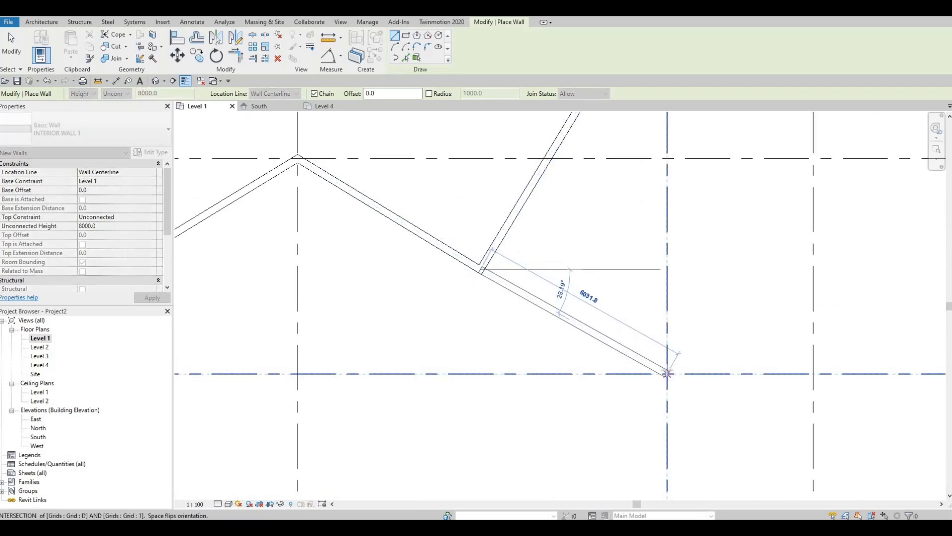
pyautogui.click(668, 375)
pyautogui.scroll(-3, 748, 374)
pyautogui.moveTo(701, 365); pyautogui.dragTo(592, 286, button='middle')
pyautogui.scroll(-3, 591, 287)
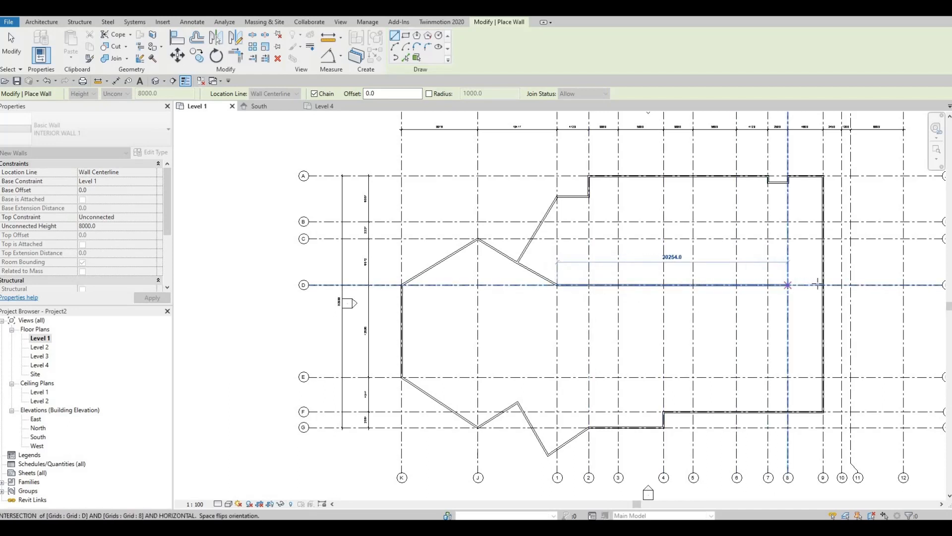
pyautogui.click(822, 286)
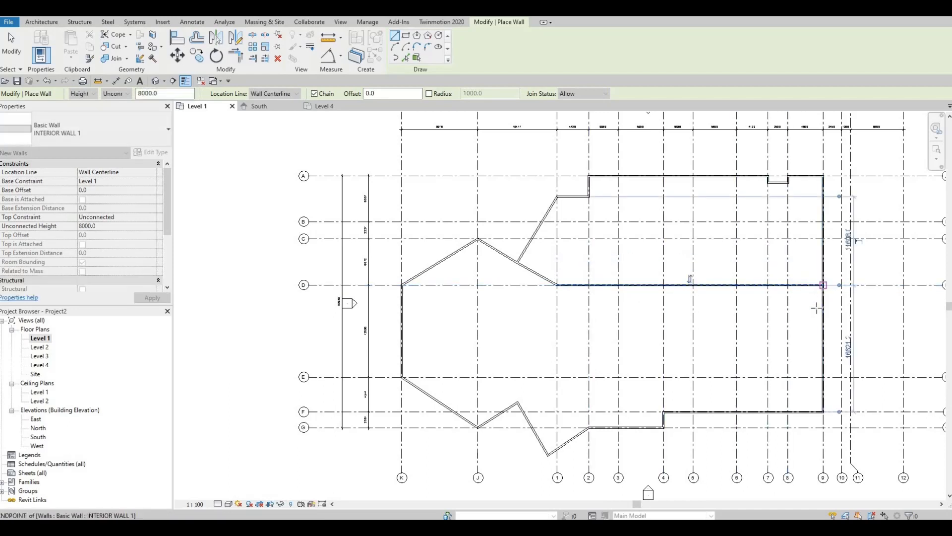
pyautogui.press('Escape')
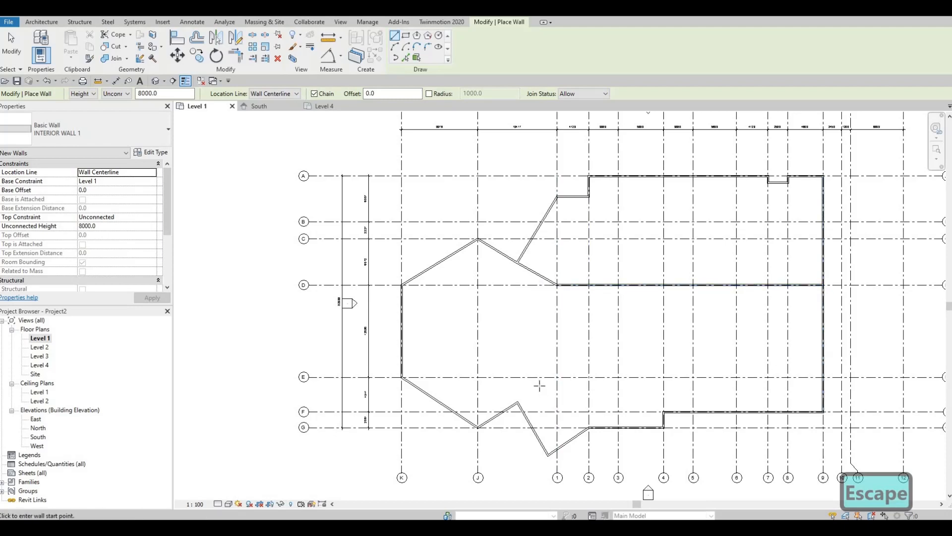
pyautogui.scroll(-2, 539, 386)
pyautogui.scroll(2, 595, 383)
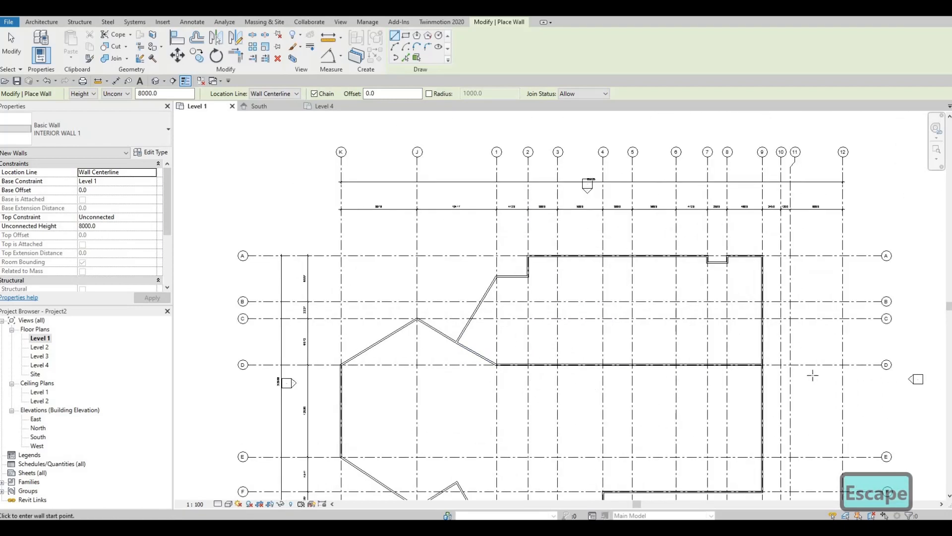
pyautogui.click(569, 365)
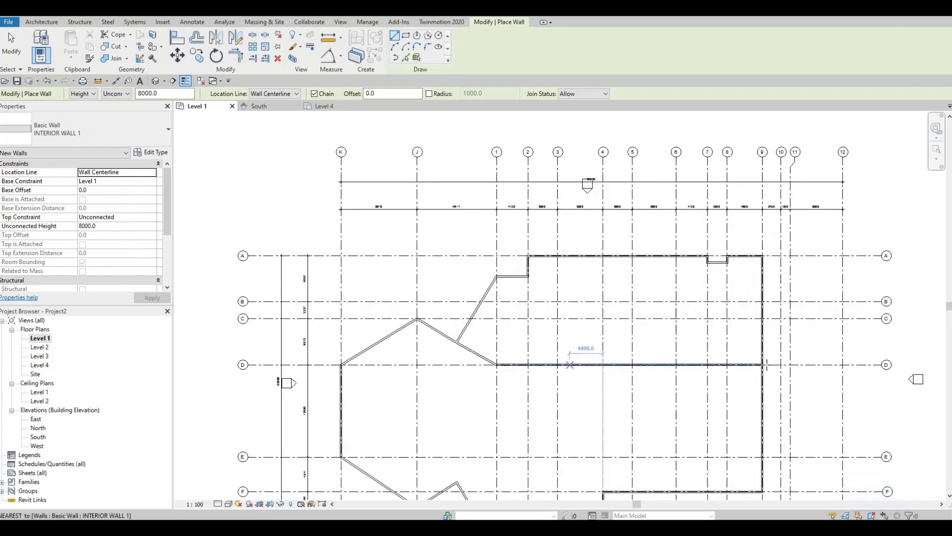
pyautogui.press('Escape')
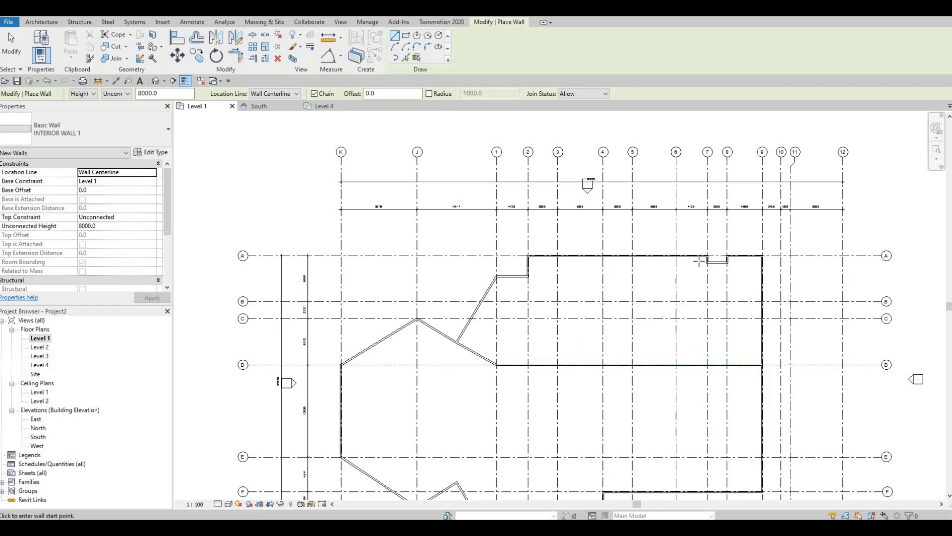
# Draw an interior wall from the inner exterior corner between grids E and F to intersection E-1, continuing along grid E to grid 9.
pyautogui.moveTo(699, 261); pyautogui.dragTo(717, 112, button='middle')
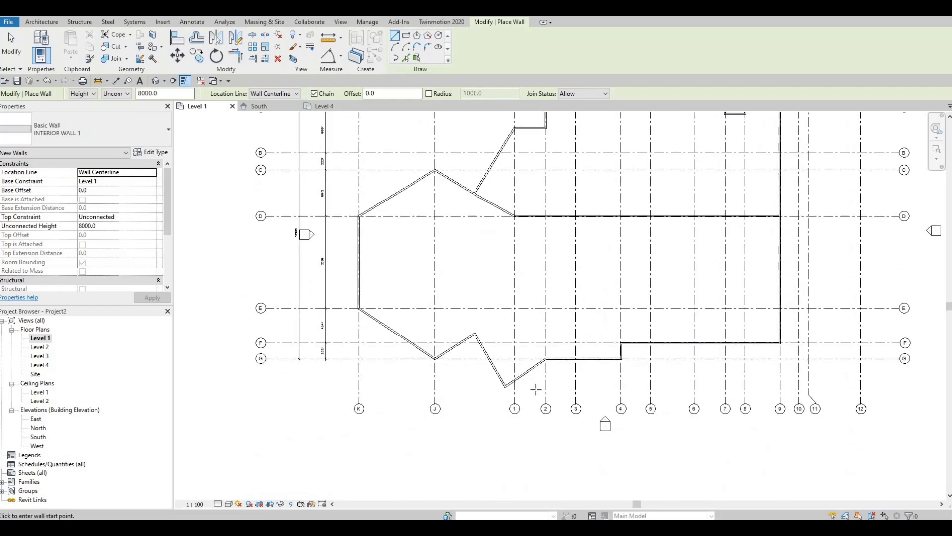
pyautogui.scroll(5, 475, 333)
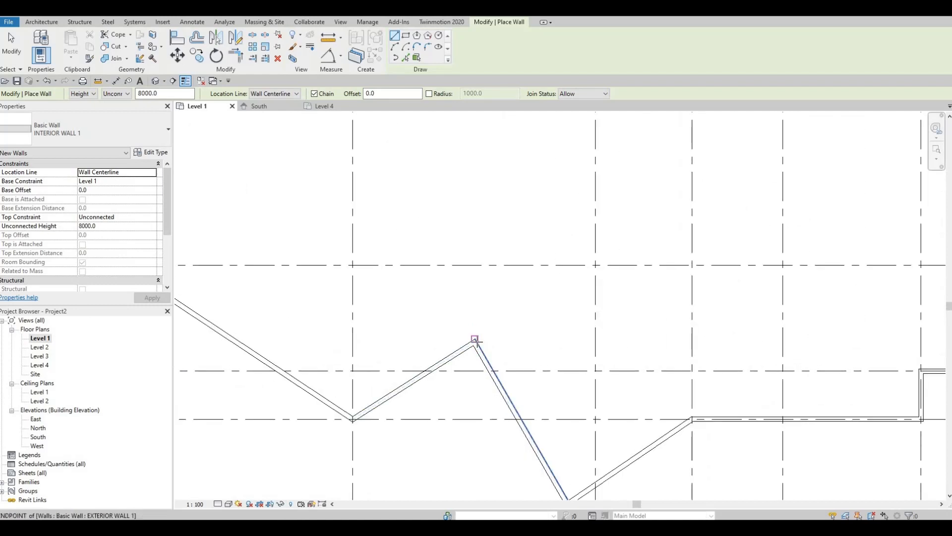
pyautogui.click(475, 339)
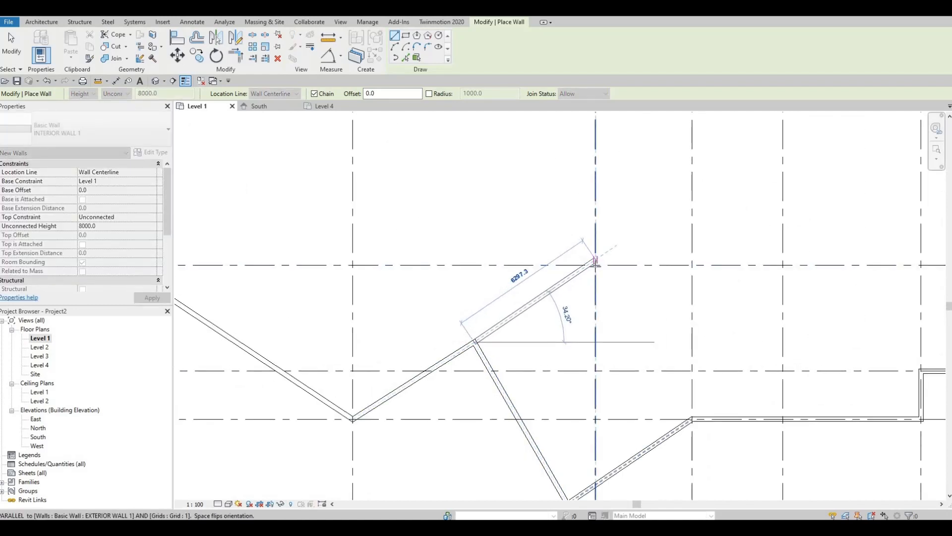
pyautogui.scroll(-5, 595, 263)
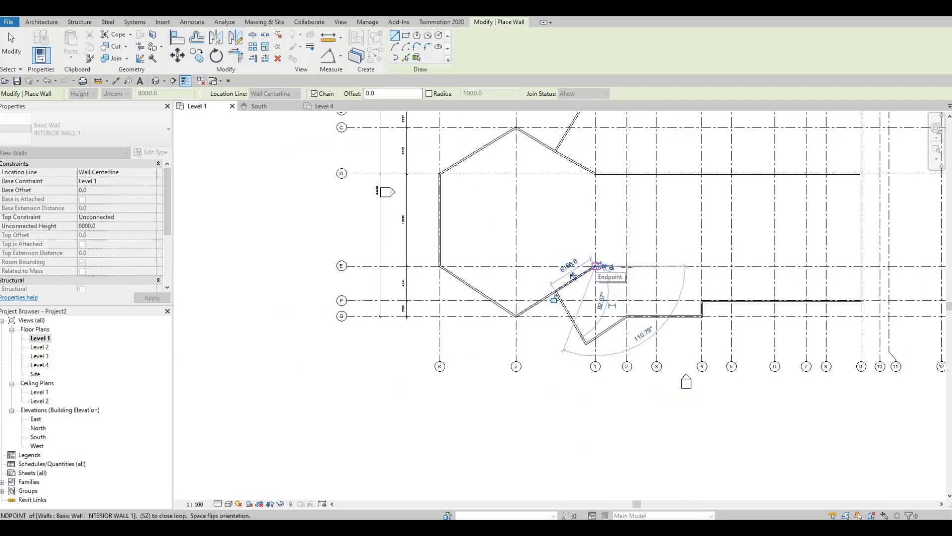
pyautogui.click(595, 266)
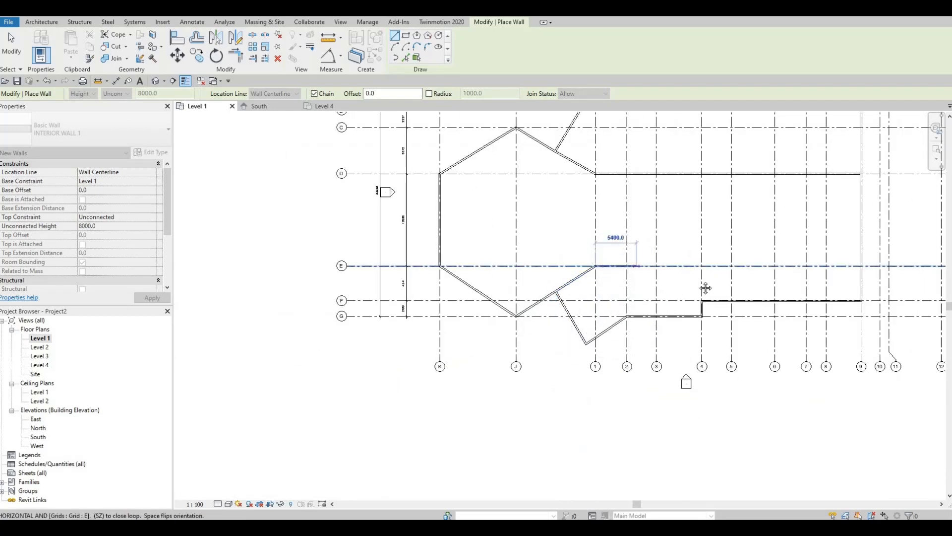
pyautogui.moveTo(680, 275); pyautogui.dragTo(578, 287, button='middle')
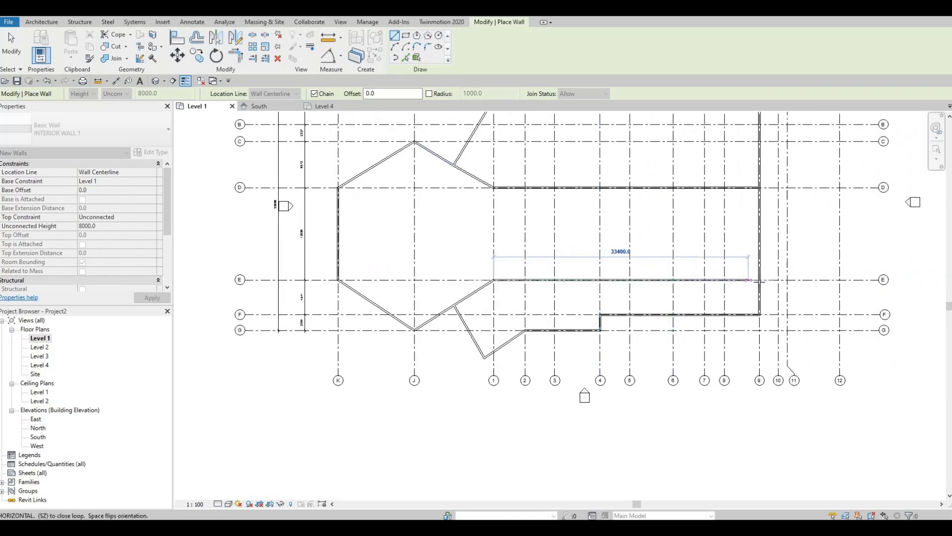
pyautogui.click(759, 280)
pyautogui.press('Escape')
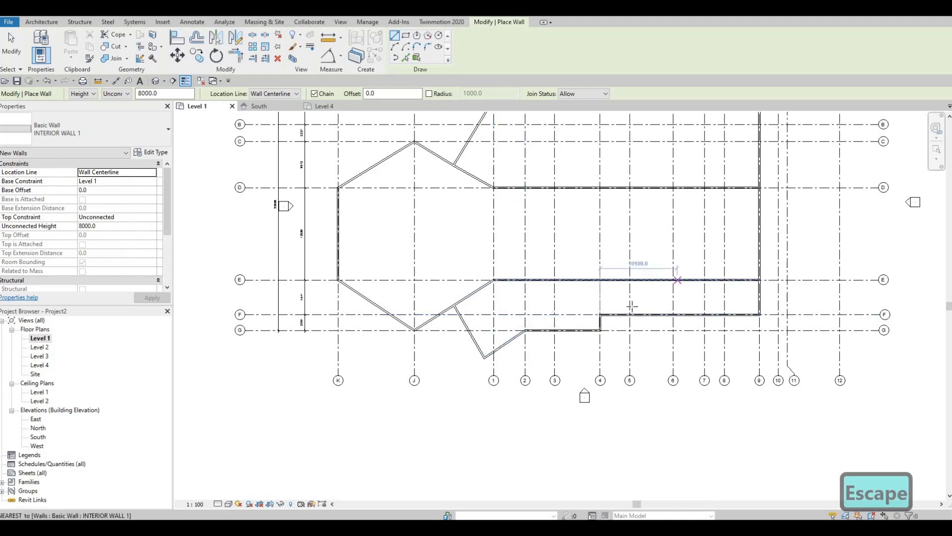
pyautogui.moveTo(680, 163); pyautogui.dragTo(693, 231, button='middle')
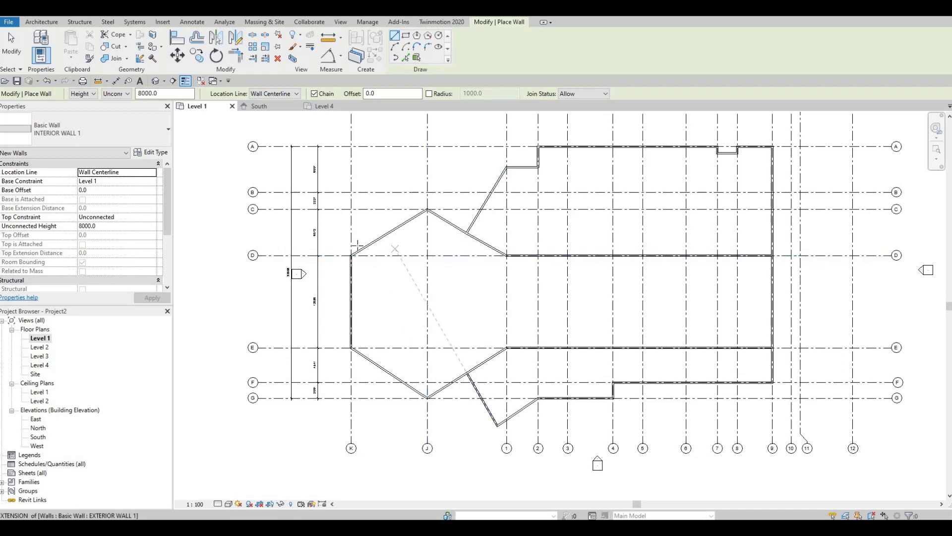
pyautogui.press('F1')
pyautogui.press('F1')
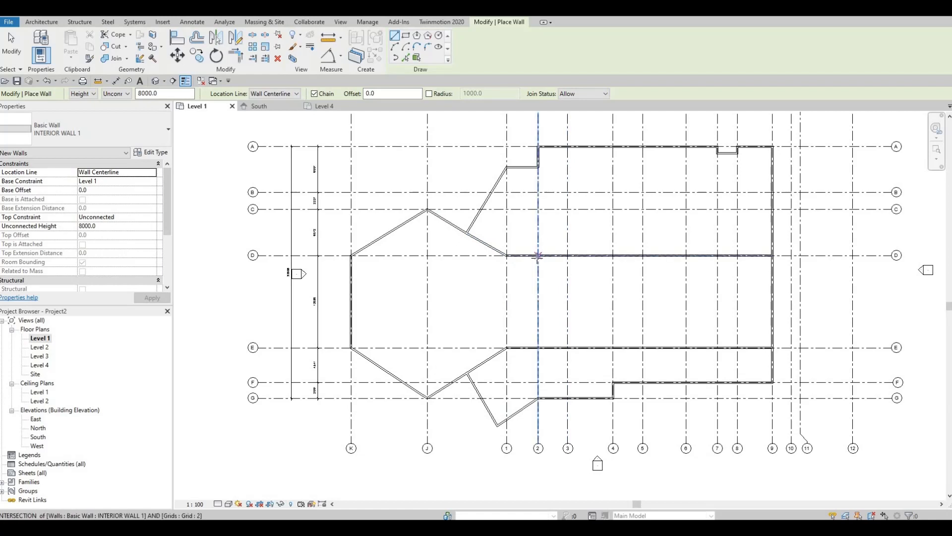
# Draw an interior wall along grid 2 between the walls on grids D and E.
pyautogui.click(538, 256)
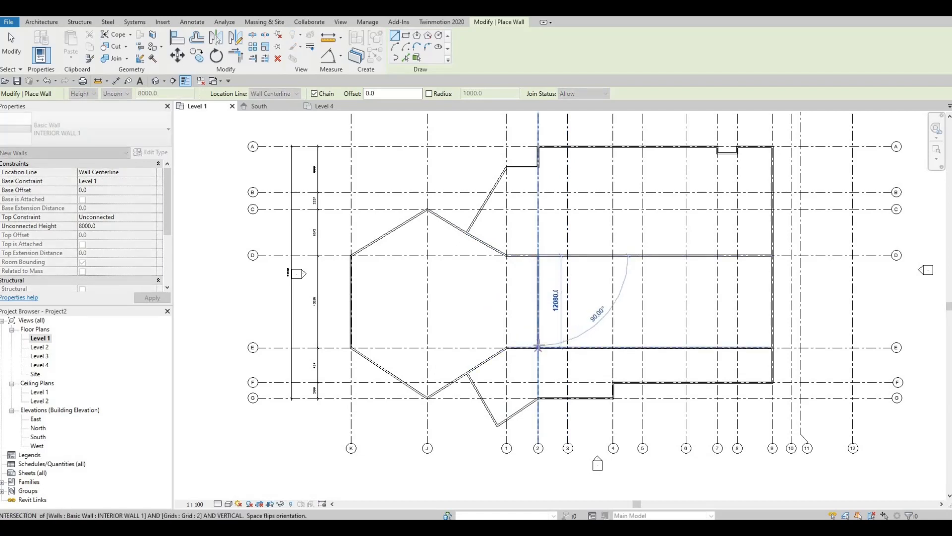
pyautogui.click(538, 347)
pyautogui.press('Escape')
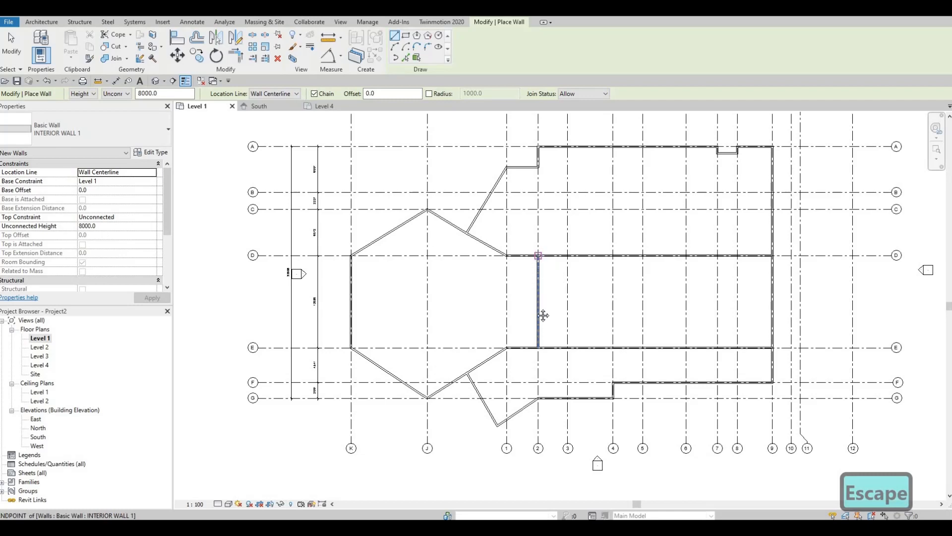
pyautogui.moveTo(543, 316); pyautogui.dragTo(533, 191, button='middle')
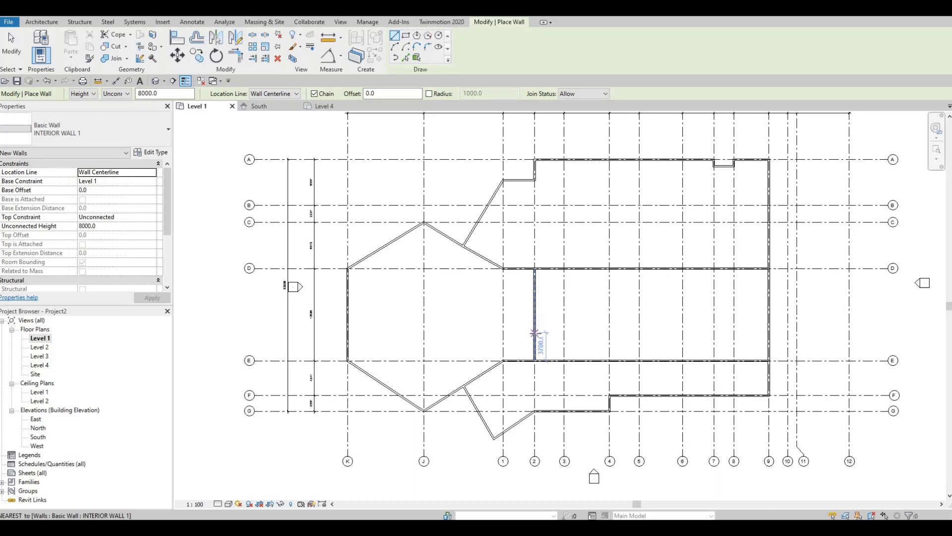
pyautogui.press('F1')
pyautogui.press('F1')
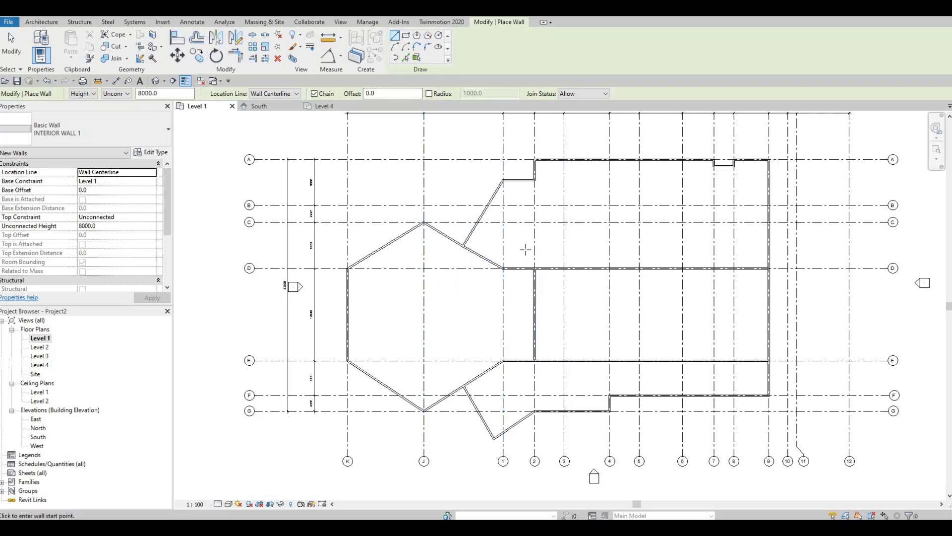
# Draw an interior wall along grid 2 from the exterior wall corner between grids A and B to the wall on grid D.
pyautogui.scroll(5, 528, 208)
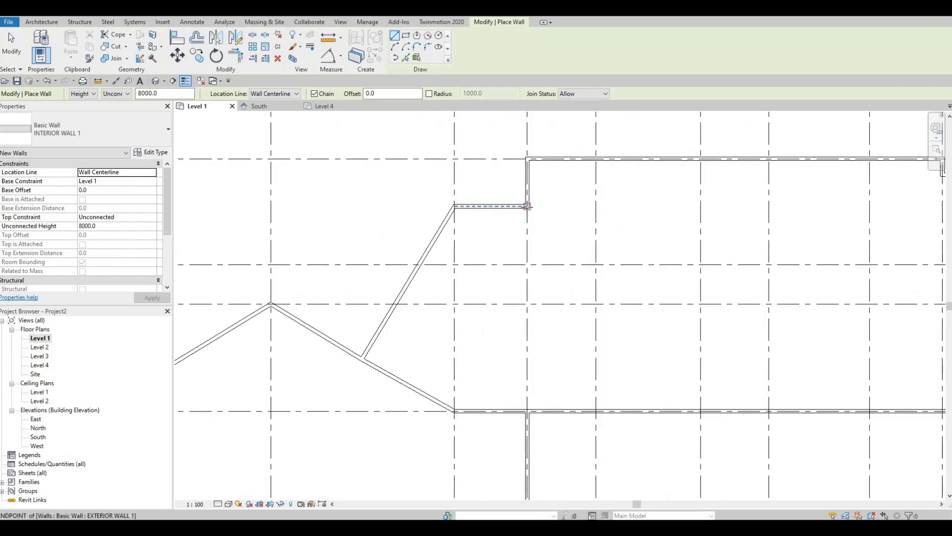
pyautogui.scroll(-3, 529, 211)
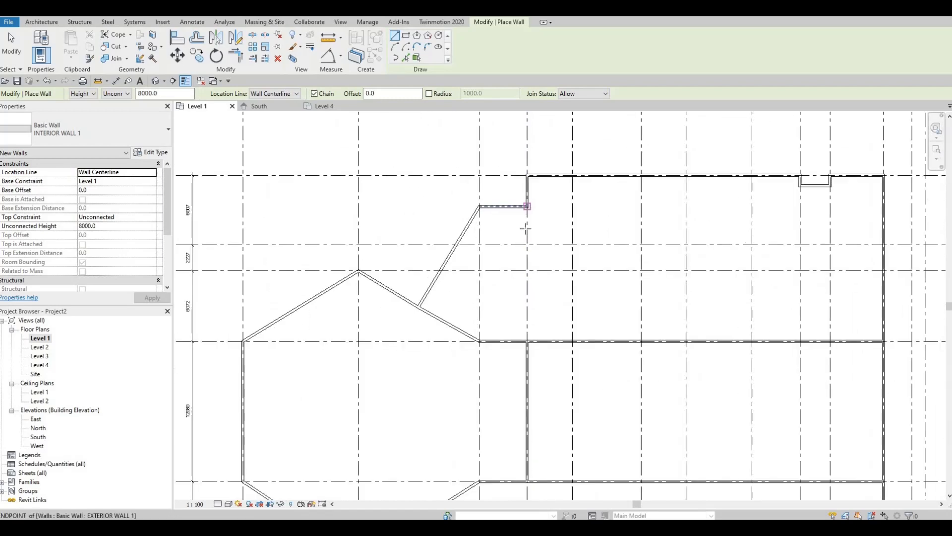
pyautogui.click(528, 206)
pyautogui.scroll(-2, 512, 302)
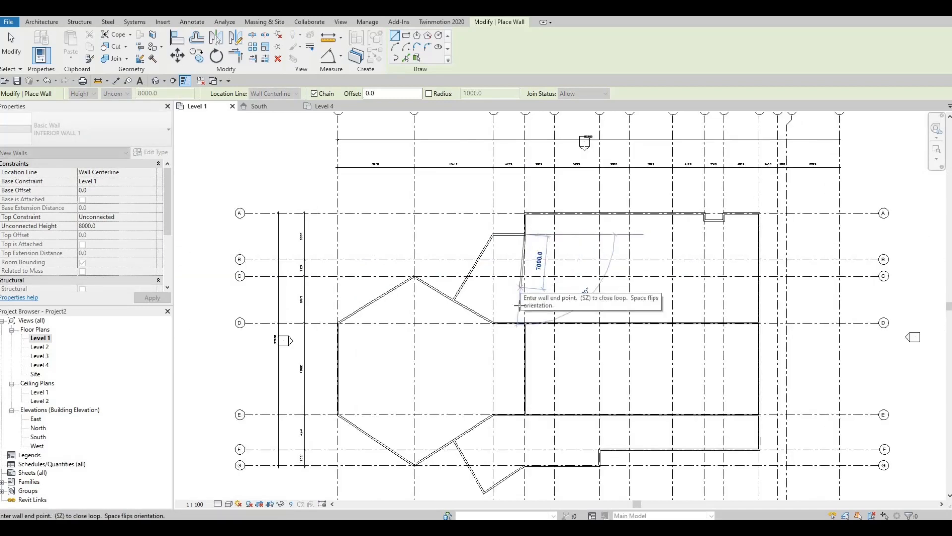
pyautogui.scroll(2, 525, 324)
pyautogui.scroll(2, 528, 366)
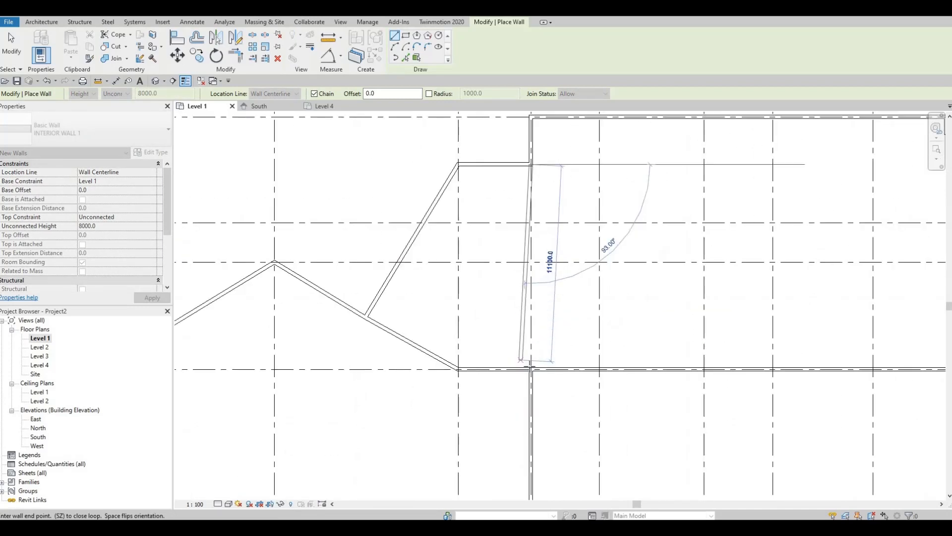
pyautogui.press('Escape')
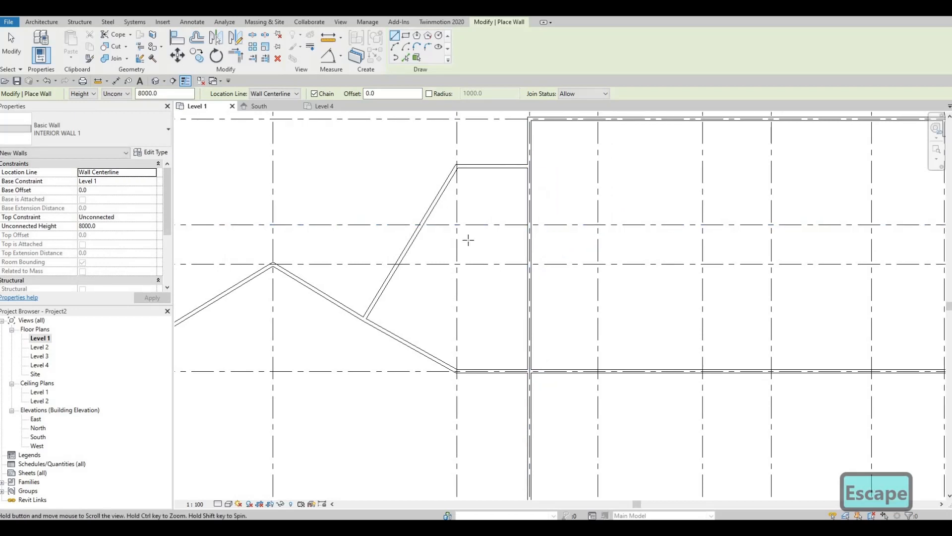
pyautogui.scroll(-1, 468, 240)
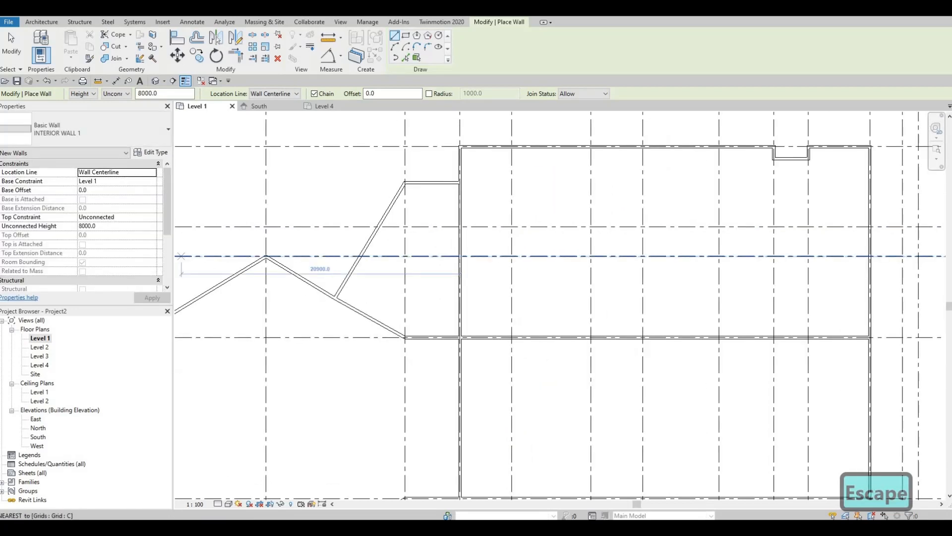
# Draw an interior wall along grid 8 from the corner of the exterior wall recess to the wall on grid D.
pyautogui.moveTo(546, 255); pyautogui.dragTo(466, 263, button='middle')
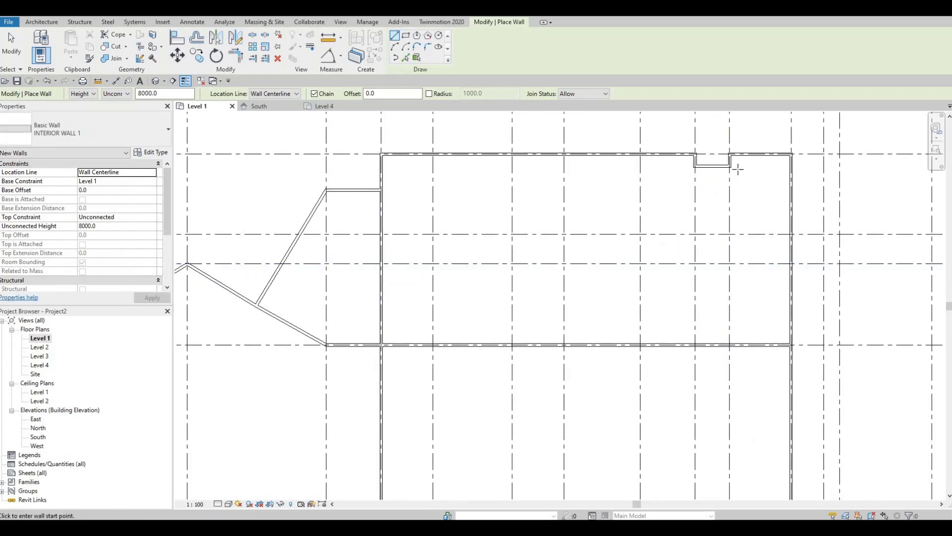
pyautogui.scroll(5, 741, 184)
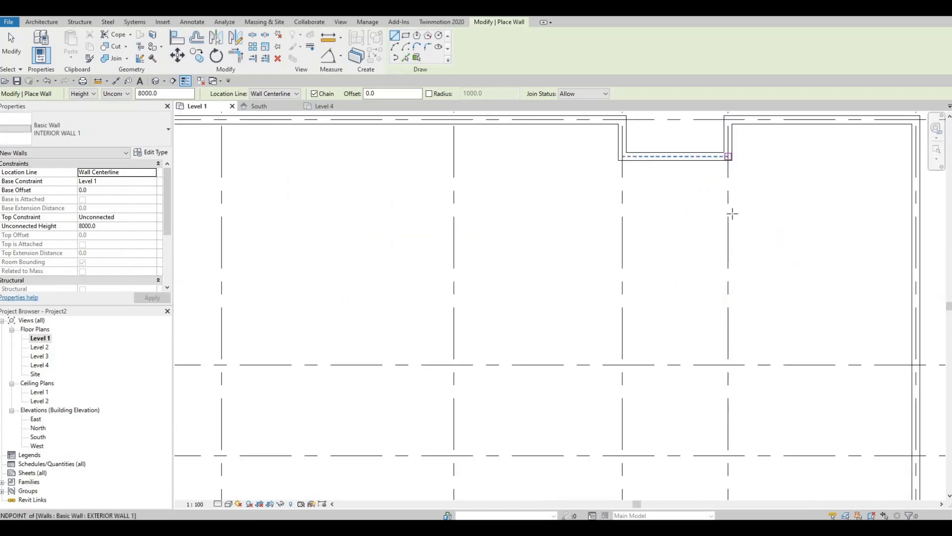
pyautogui.click(730, 160)
pyautogui.scroll(-2, 709, 180)
pyautogui.scroll(-2, 709, 180)
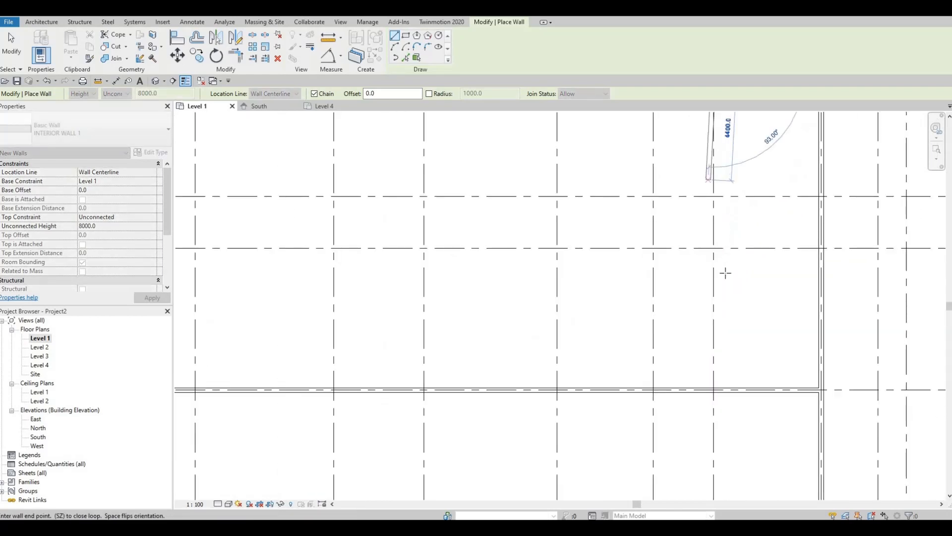
pyautogui.scroll(-2, 695, 247)
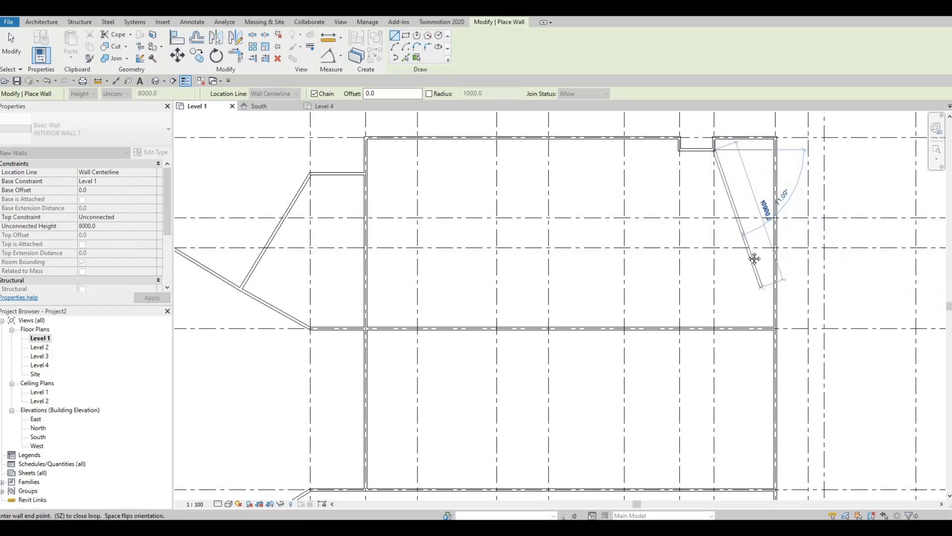
pyautogui.scroll(3, 722, 261)
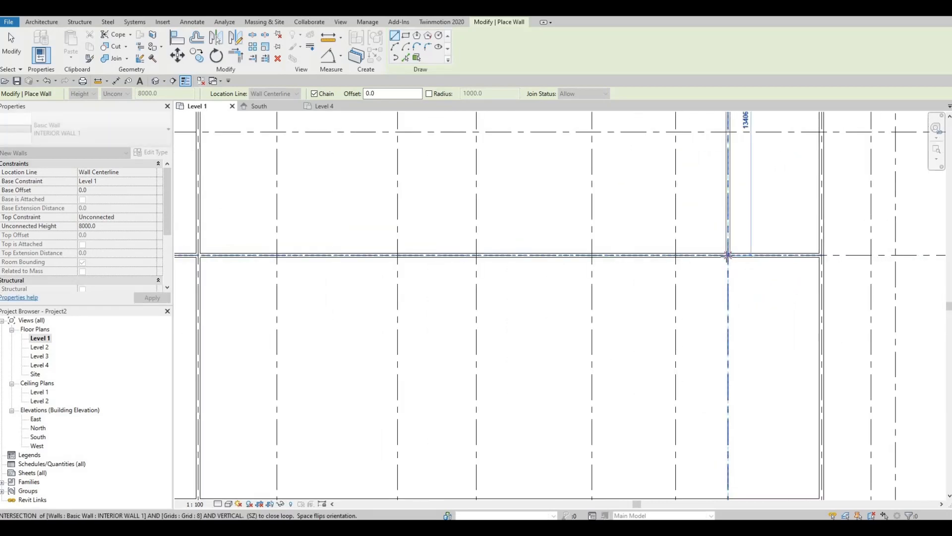
pyautogui.press('Escape')
# Draw an interior wall along grid B from the wall on grid 2 to the wall on grid 8.
pyautogui.scroll(-1, 728, 255)
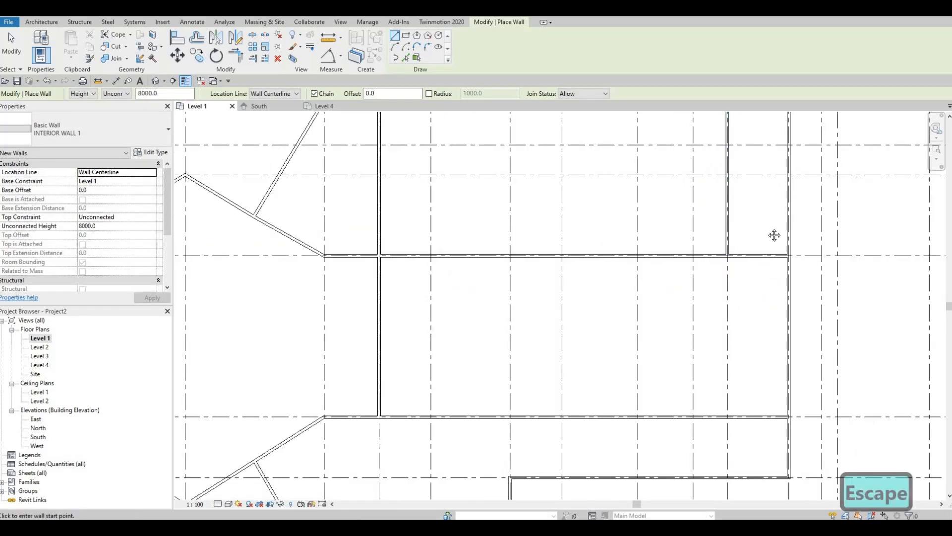
pyautogui.scroll(-1, 752, 217)
pyautogui.moveTo(574, 250); pyautogui.dragTo(712, 253, button='middle')
pyautogui.moveTo(399, 217); pyautogui.dragTo(365, 242, button='middle')
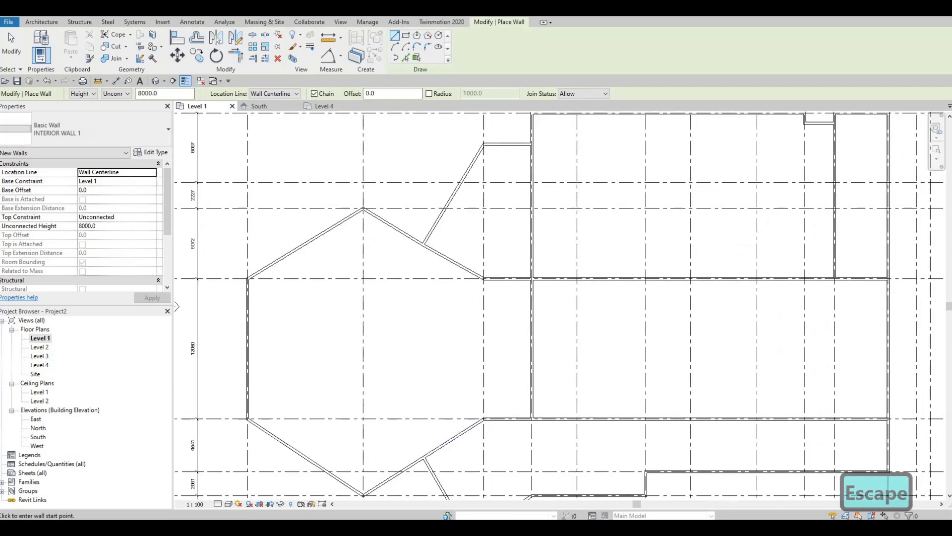
pyautogui.click(247, 279)
pyautogui.moveTo(814, 183); pyautogui.dragTo(792, 218, button='middle')
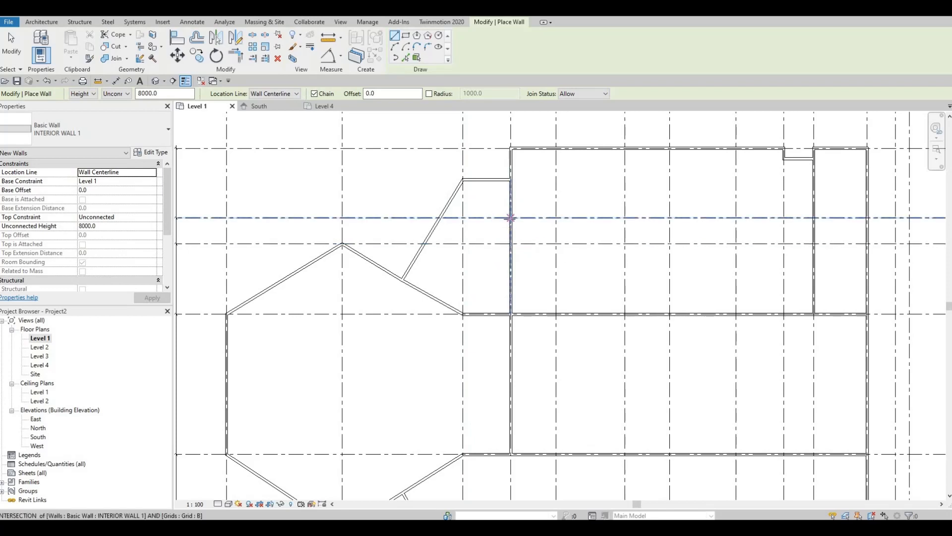
pyautogui.scroll(-3, 510, 217)
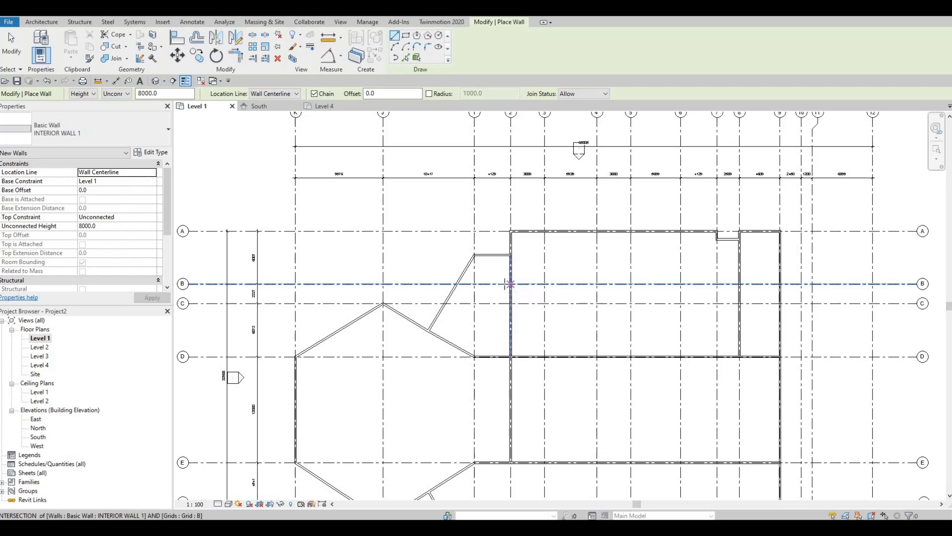
pyautogui.scroll(2, 511, 284)
pyautogui.click(509, 284)
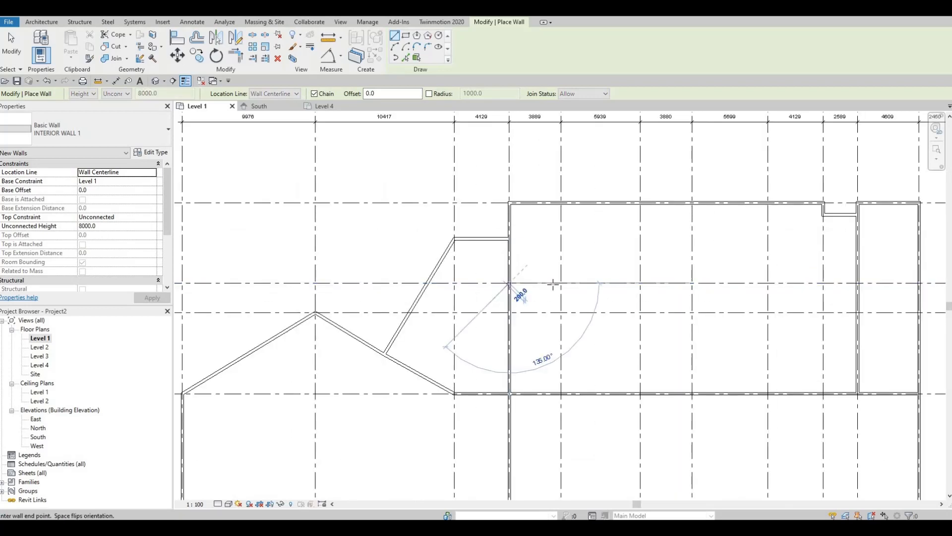
pyautogui.scroll(-2, 554, 284)
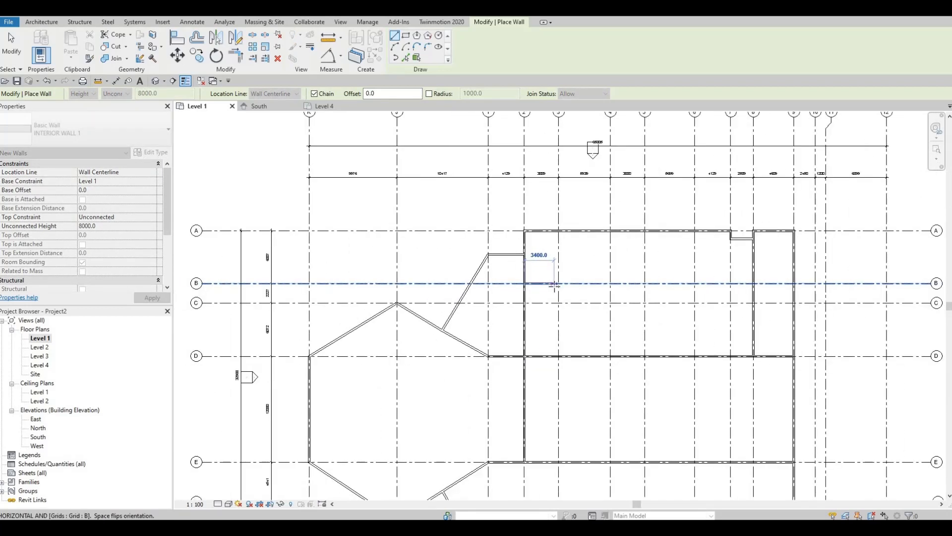
pyautogui.moveTo(759, 288); pyautogui.dragTo(747, 308, button='middle')
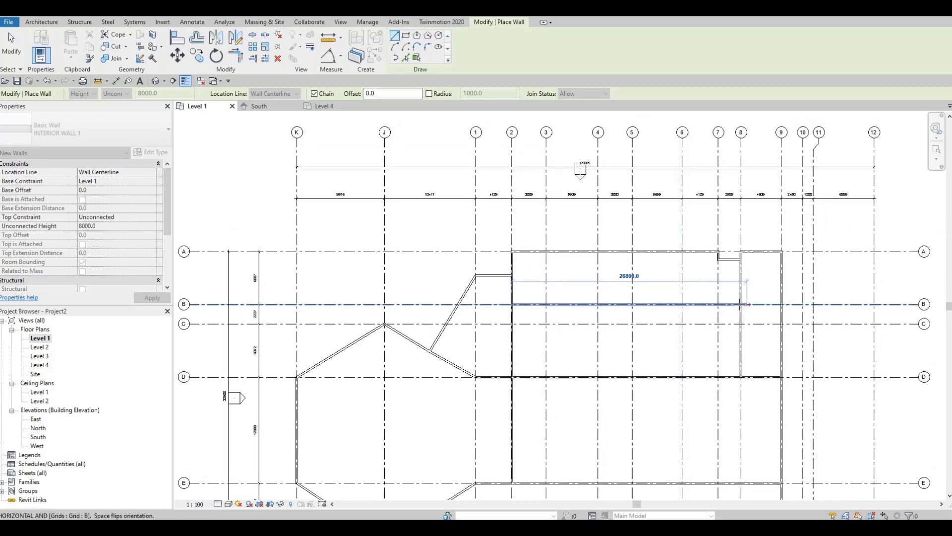
pyautogui.scroll(3, 745, 304)
pyautogui.click(743, 304)
pyautogui.press('Escape')
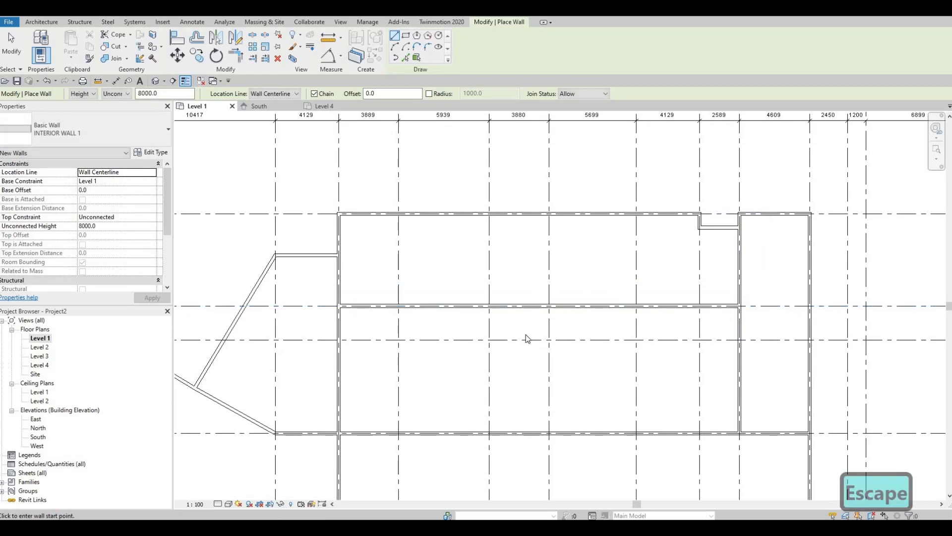
# Create a wall similar to the one on grid B, running along grid C from the wall on grid 2 to the wall on grid 8.
pyautogui.press('Escape')
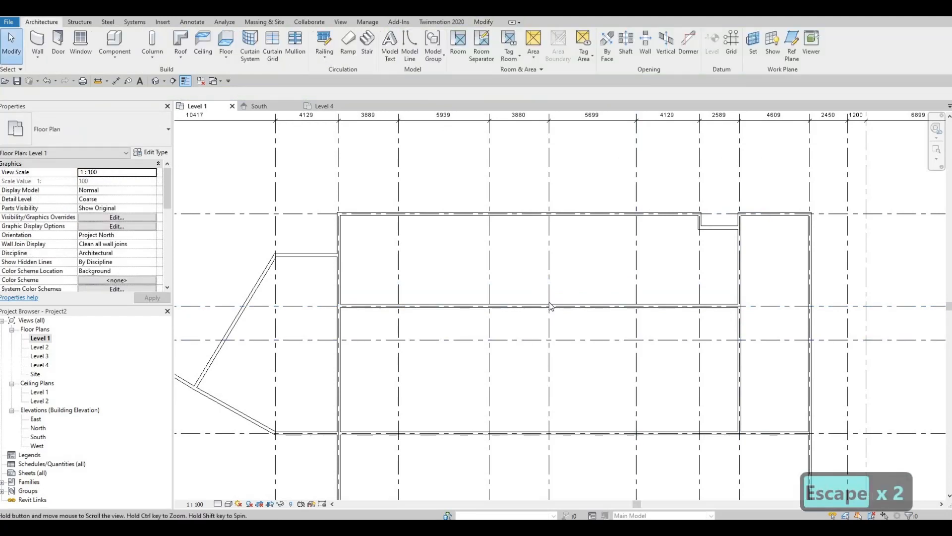
pyautogui.moveTo(487, 355); pyautogui.dragTo(522, 309, button='middle')
pyautogui.scroll(-1, 421, 300)
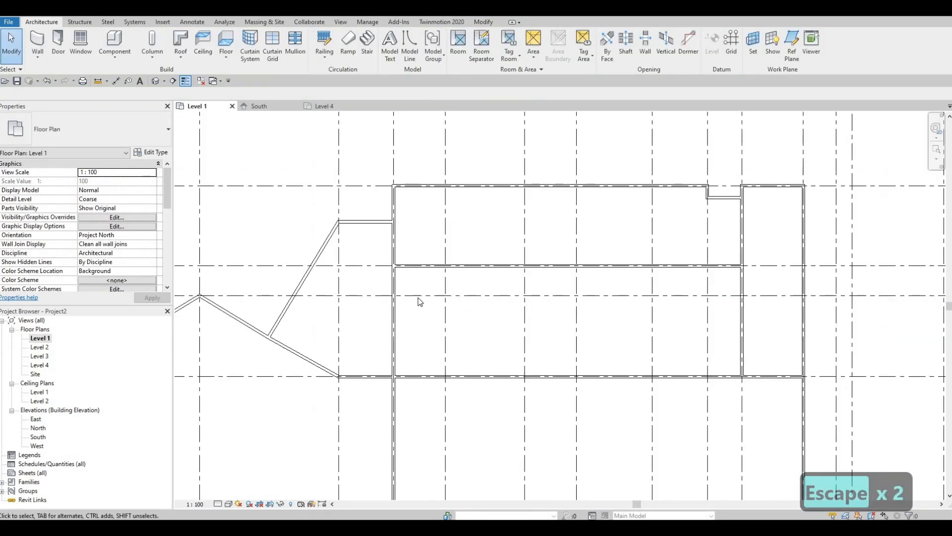
pyautogui.click(436, 267)
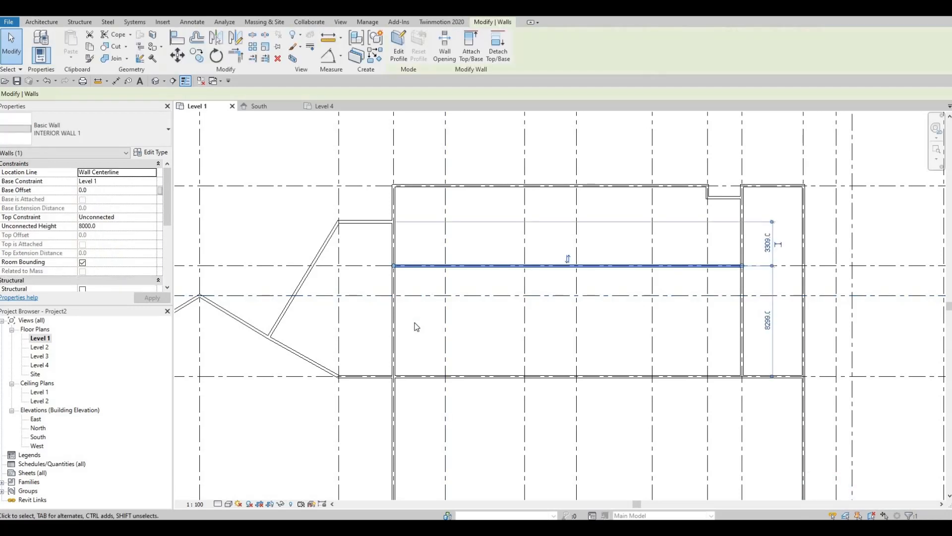
pyautogui.press('c')
pyautogui.press('s')
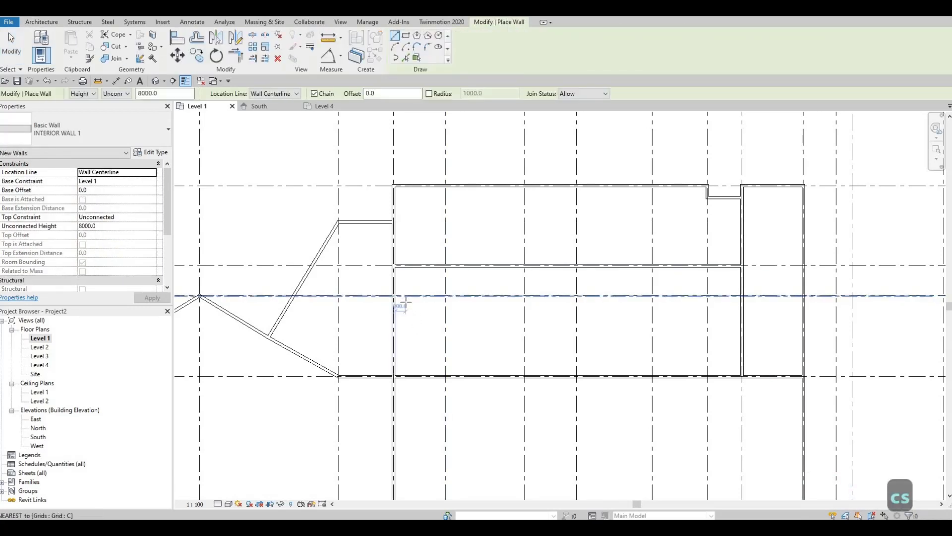
pyautogui.scroll(-2, 406, 301)
pyautogui.scroll(-1, 406, 301)
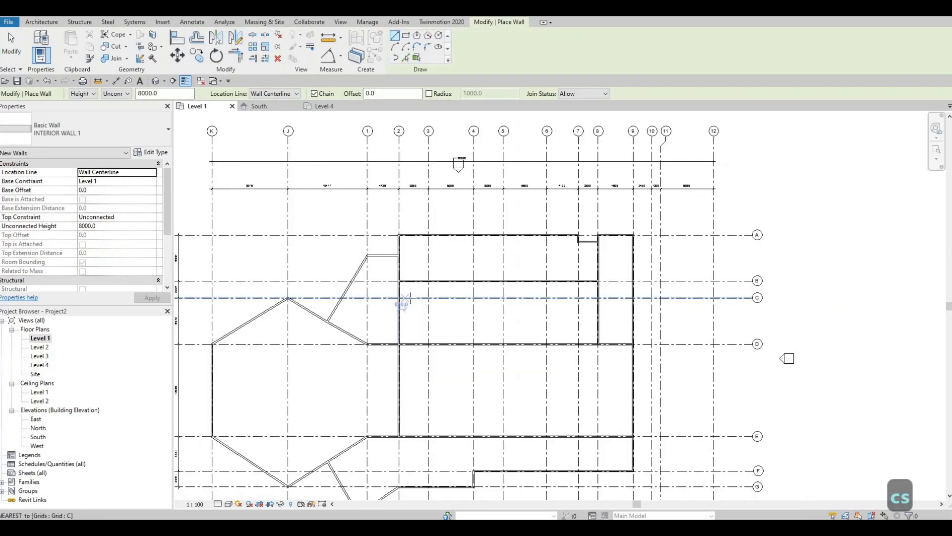
pyautogui.scroll(2, 404, 299)
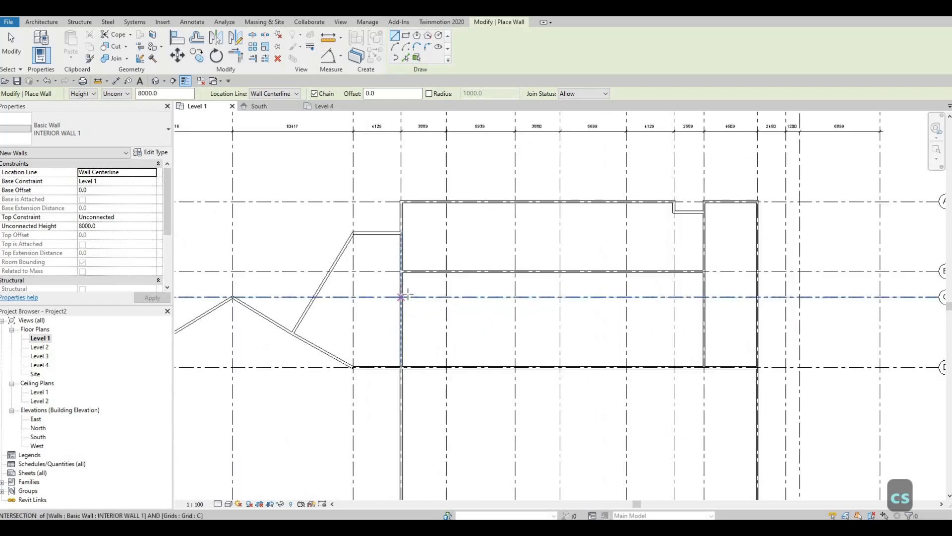
pyautogui.click(402, 297)
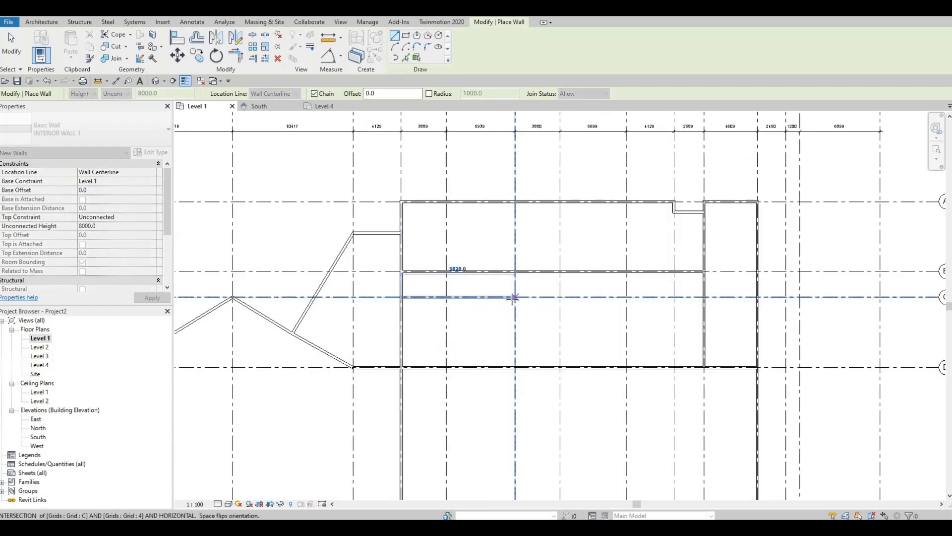
pyautogui.scroll(-1, 513, 298)
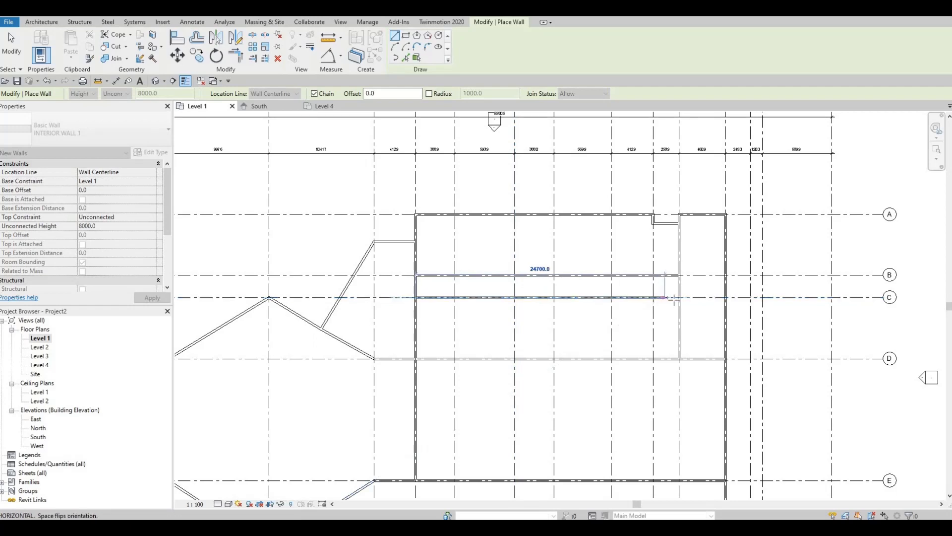
pyautogui.moveTo(683, 299); pyautogui.dragTo(648, 373, button='middle')
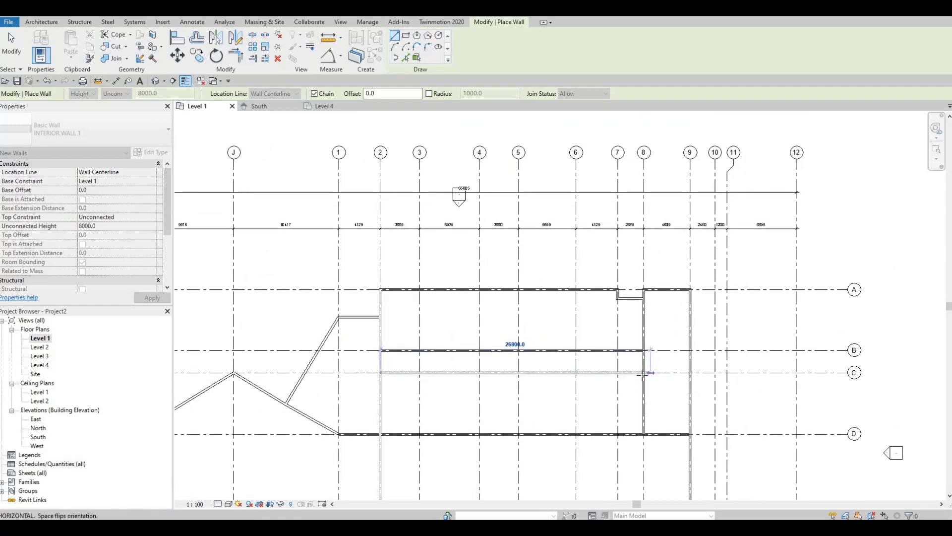
pyautogui.click(647, 373)
pyautogui.press('Escape')
# Draw an interior wall along grid 7 from the wall on grid C to the wall on grid D.
pyautogui.scroll(1, 618, 366)
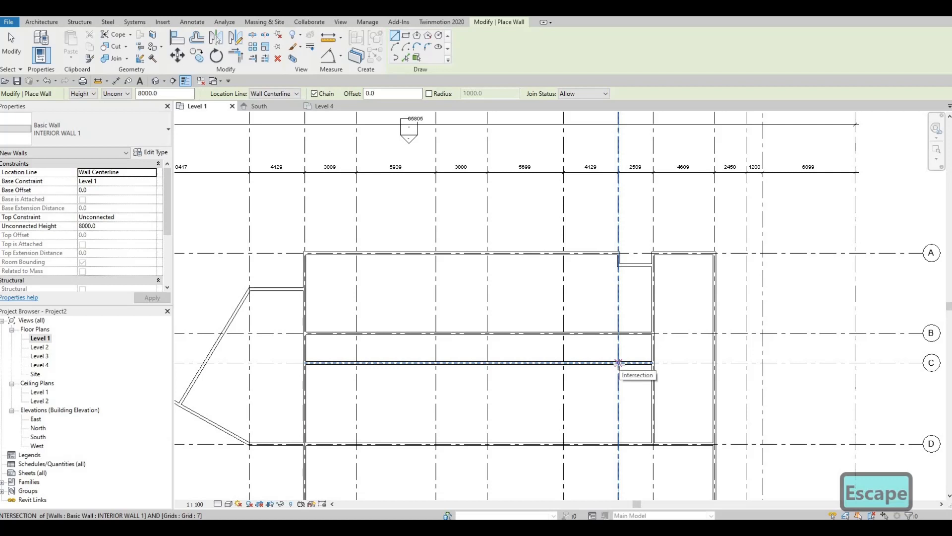
pyautogui.click(619, 363)
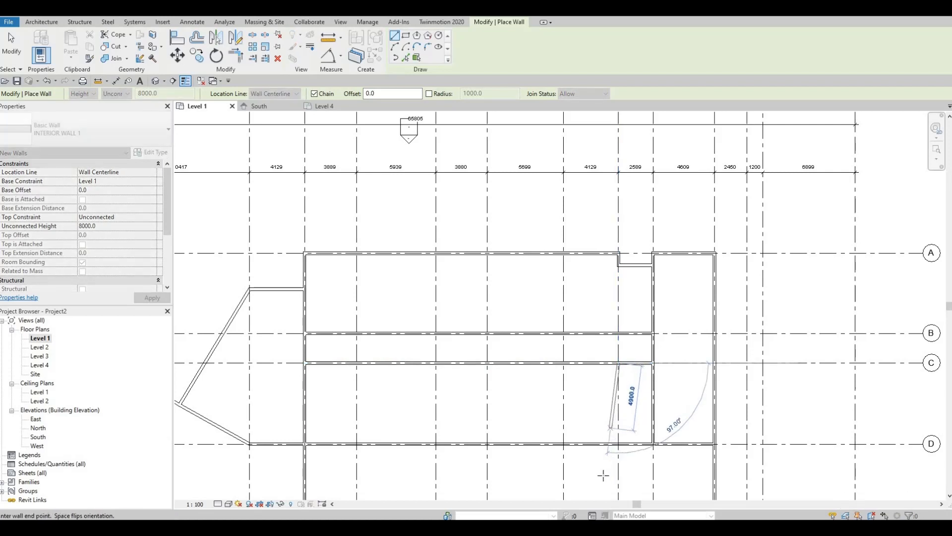
pyautogui.click(619, 445)
pyautogui.press('Escape')
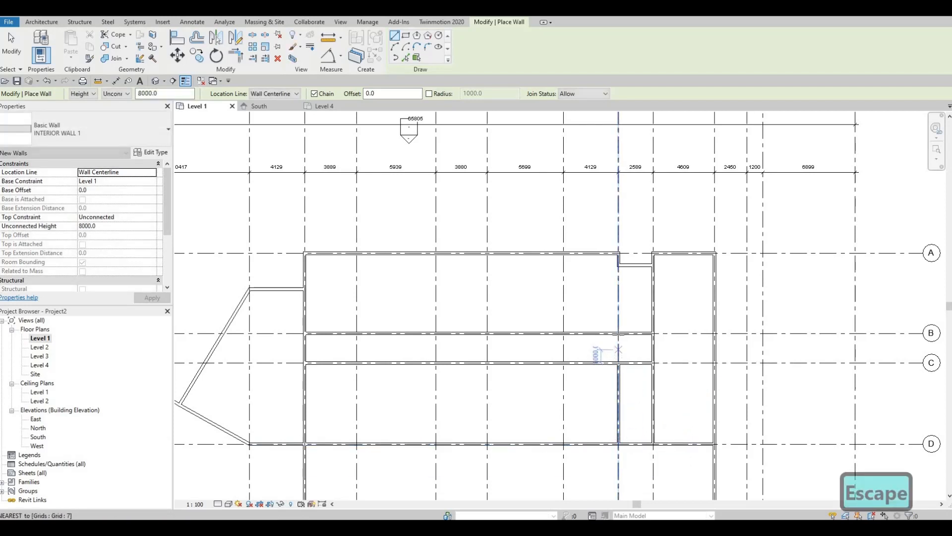
# Draw an interior wall along grid 7 from the wall on grid B to the corner of the exterior wall recess near grid A.
pyautogui.click(618, 333)
pyautogui.scroll(2, 618, 280)
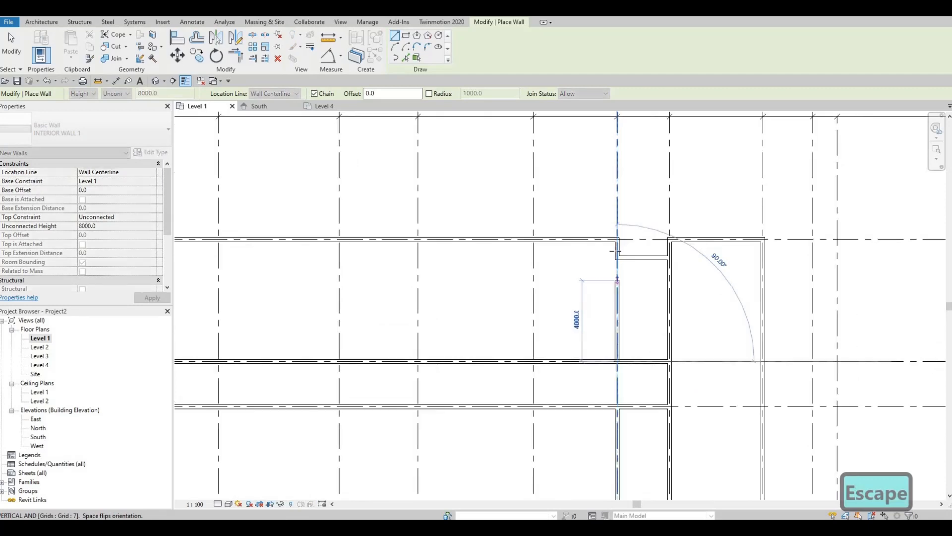
pyautogui.scroll(2, 615, 250)
pyautogui.press('Escape')
pyautogui.scroll(-2, 659, 337)
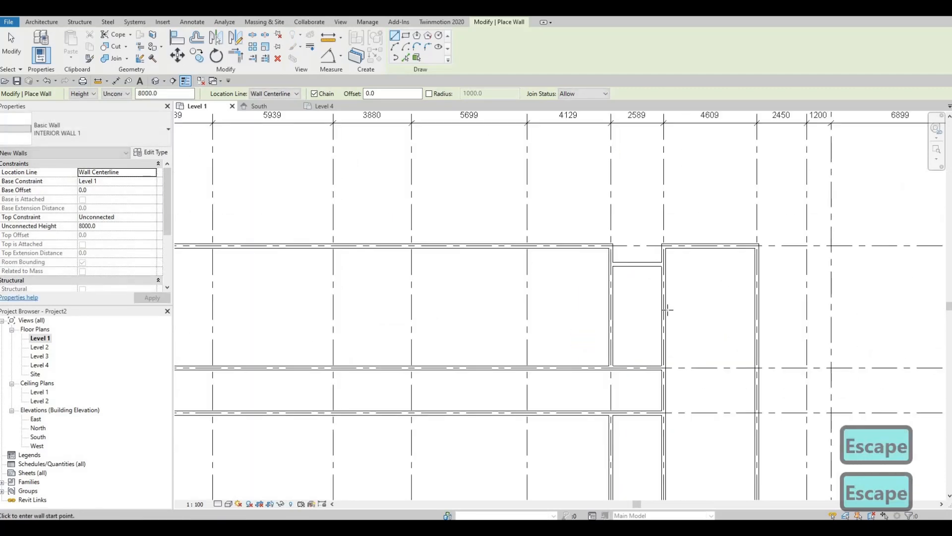
# Draw an interior wall between grids 5 and 6, about 7600 from the grid 7 wall, connecting the walls on grids A and B.
pyautogui.scroll(-3, 667, 310)
pyautogui.scroll(1, 692, 323)
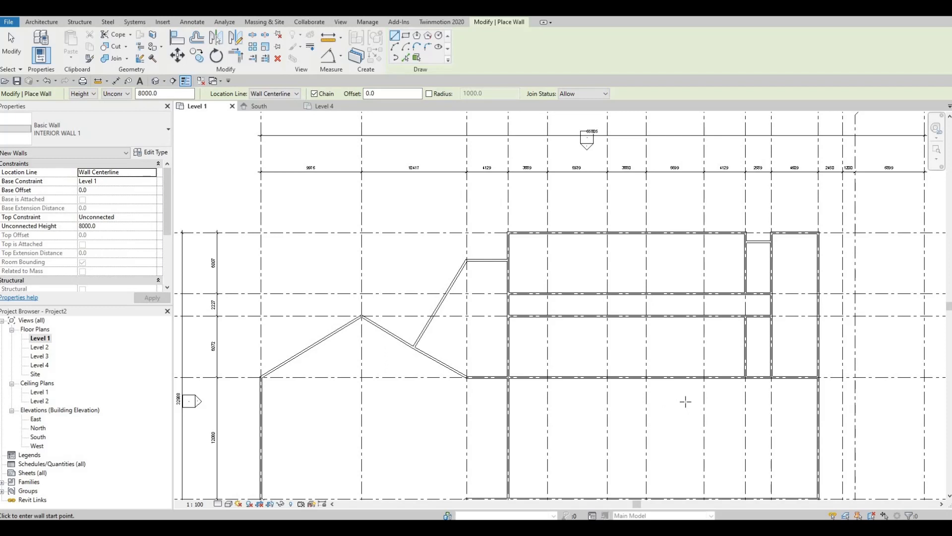
pyautogui.scroll(-3, 689, 390)
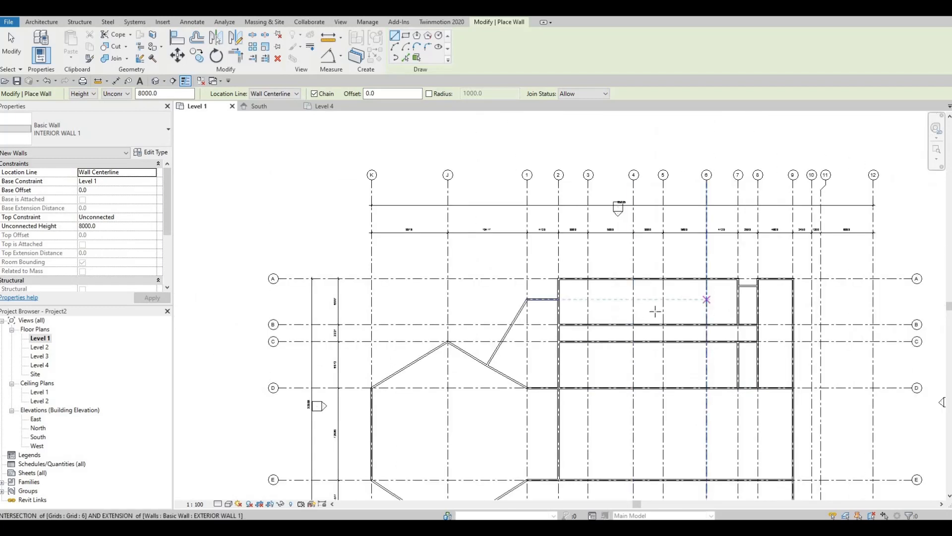
pyautogui.scroll(1, 654, 312)
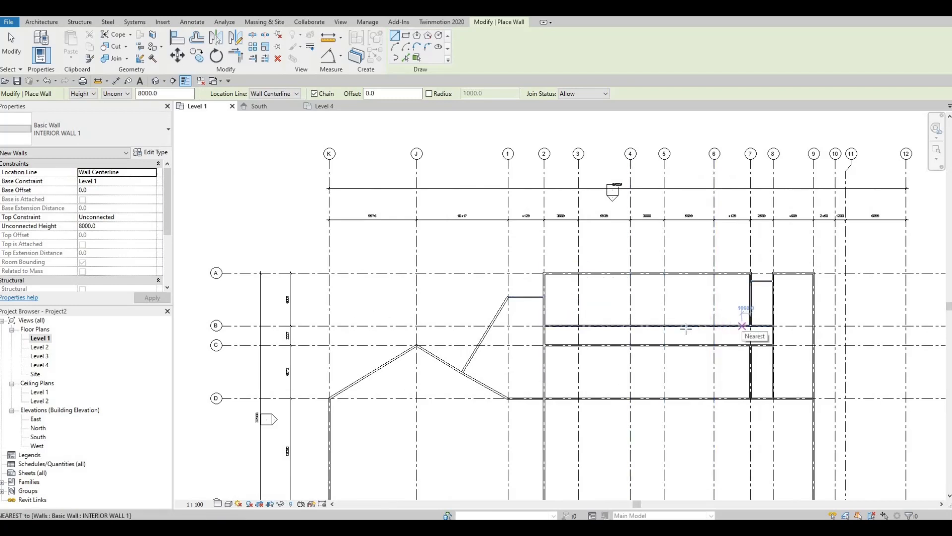
pyautogui.scroll(1, 684, 310)
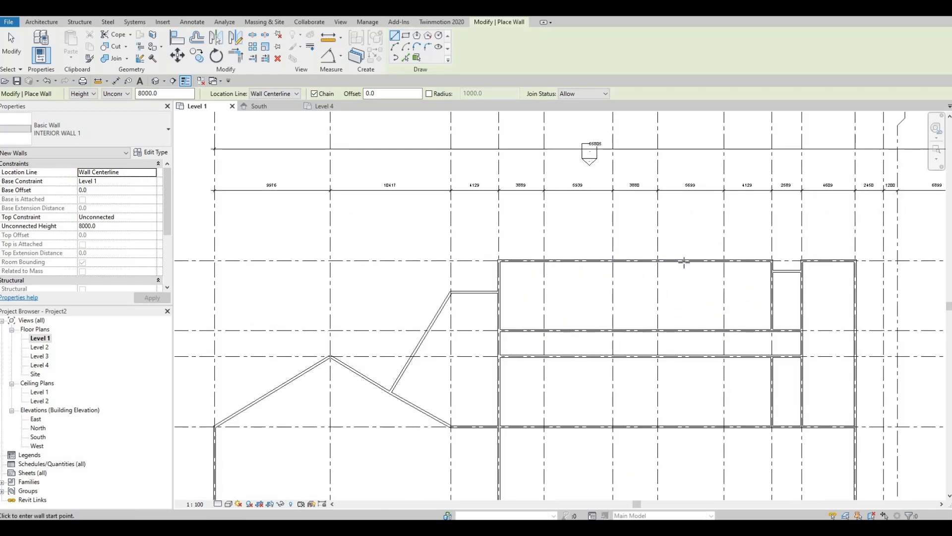
pyautogui.click(685, 267)
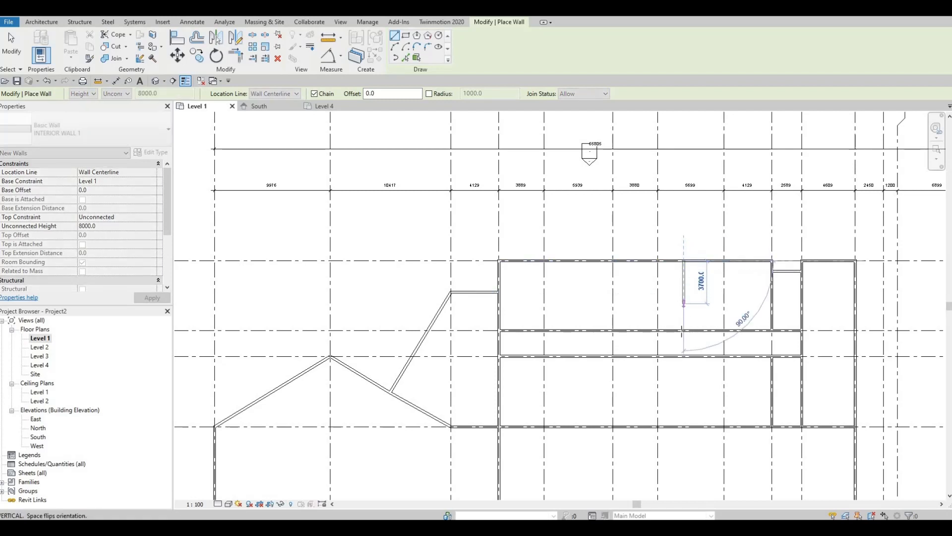
pyautogui.click(684, 329)
pyautogui.press('Escape')
pyautogui.press('Escape')
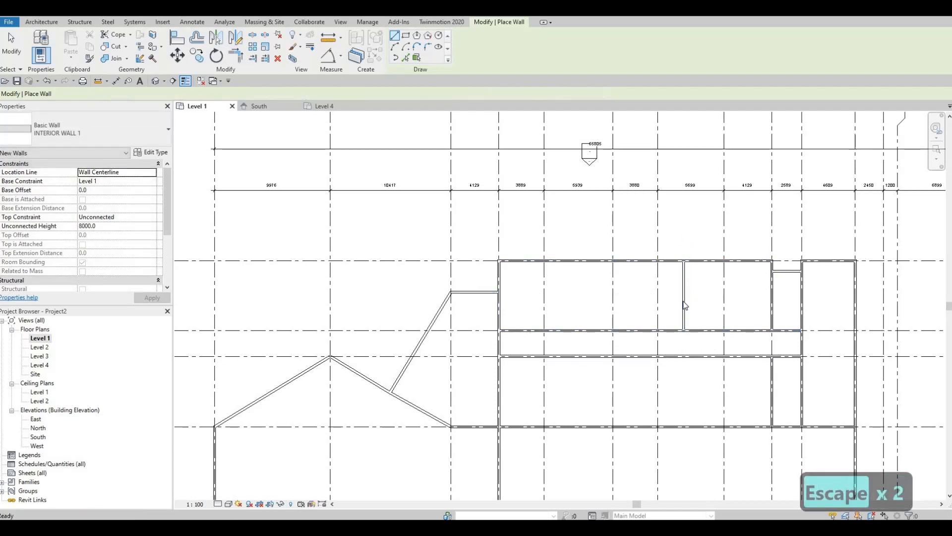
# Set the distance between the new wall between grids 5 and 6 and the grid 7 wall to 750.
pyautogui.click(684, 297)
pyautogui.press('Escape')
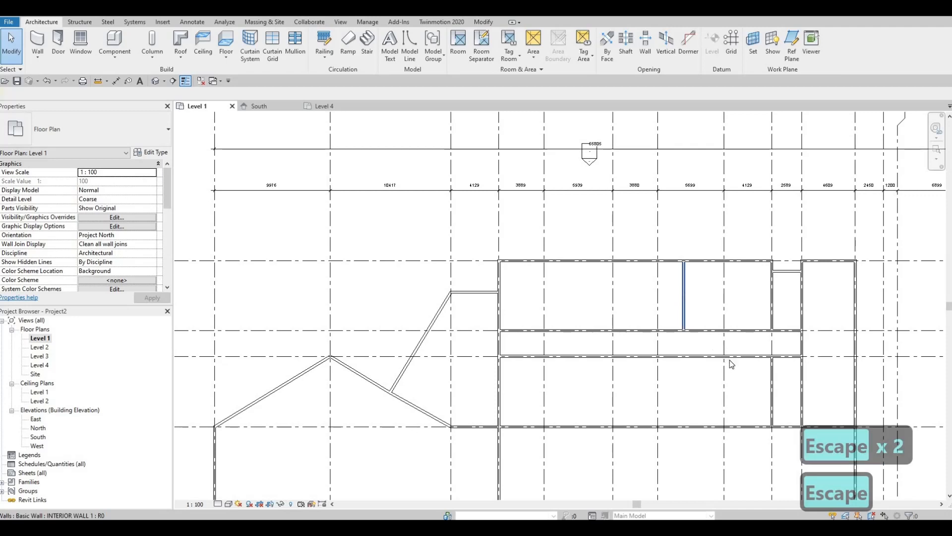
pyautogui.scroll(1, 727, 362)
pyautogui.scroll(1, 727, 362)
pyautogui.click(727, 358)
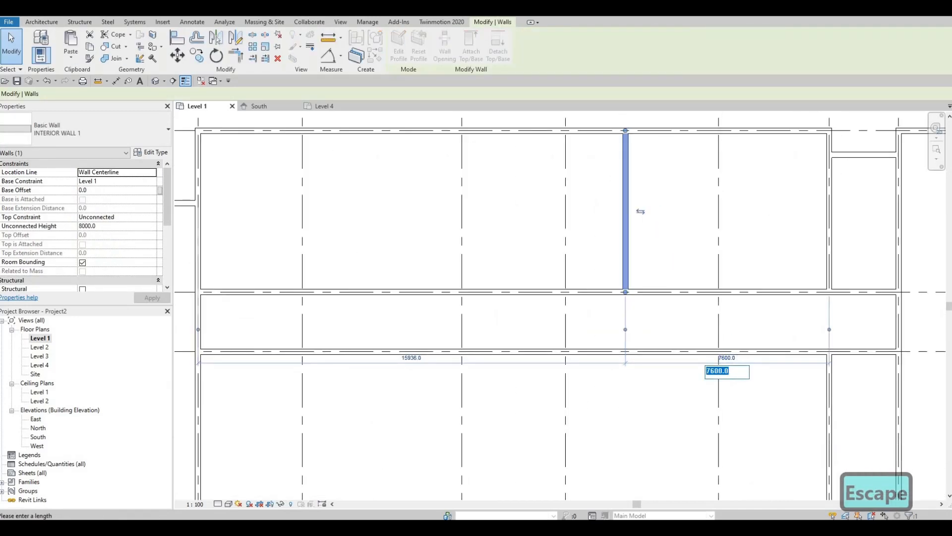
pyautogui.write('750')
pyautogui.press('Return')
pyautogui.press('Return')
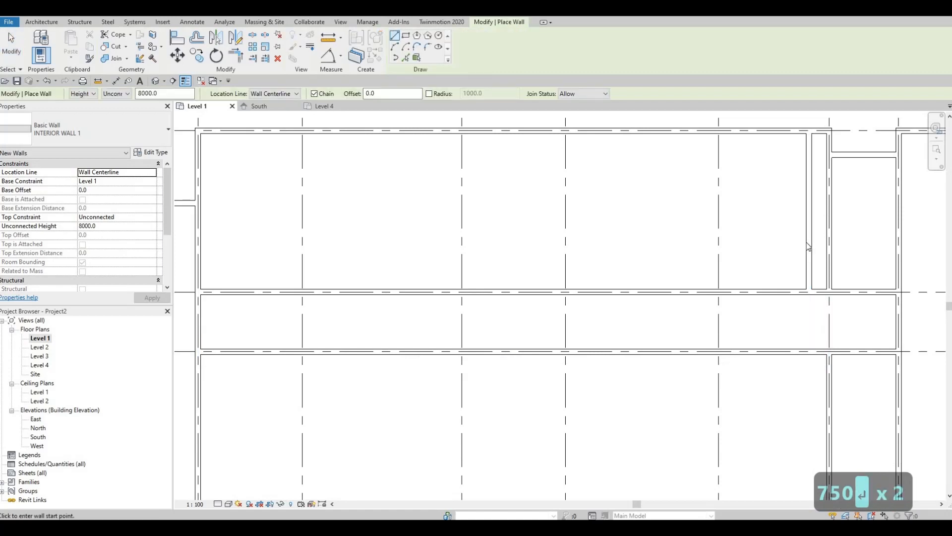
pyautogui.press('Escape')
pyautogui.press('Escape')
# Set the distance from the interior wall connecting the grid A and B walls to the grid 7 wall to 7750.
pyautogui.click(808, 247)
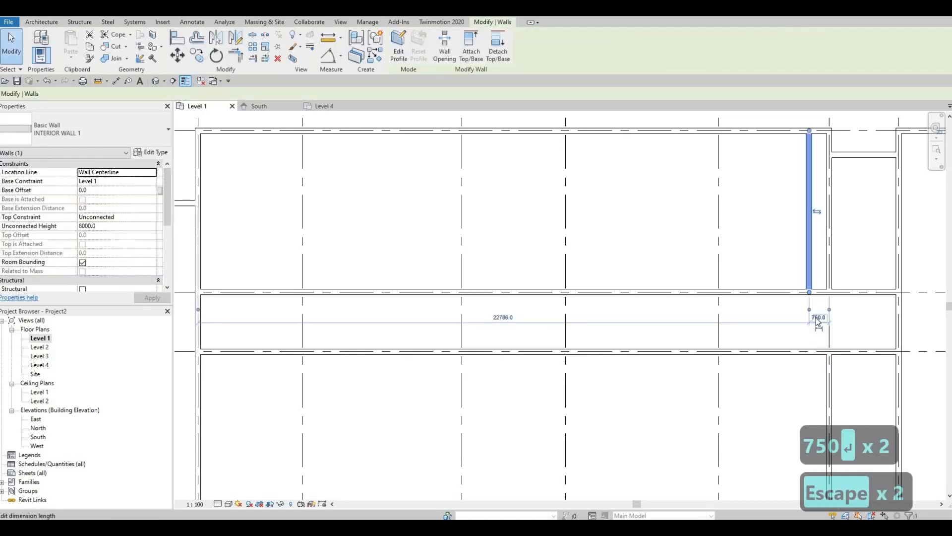
pyautogui.click(818, 318)
pyautogui.write('7')
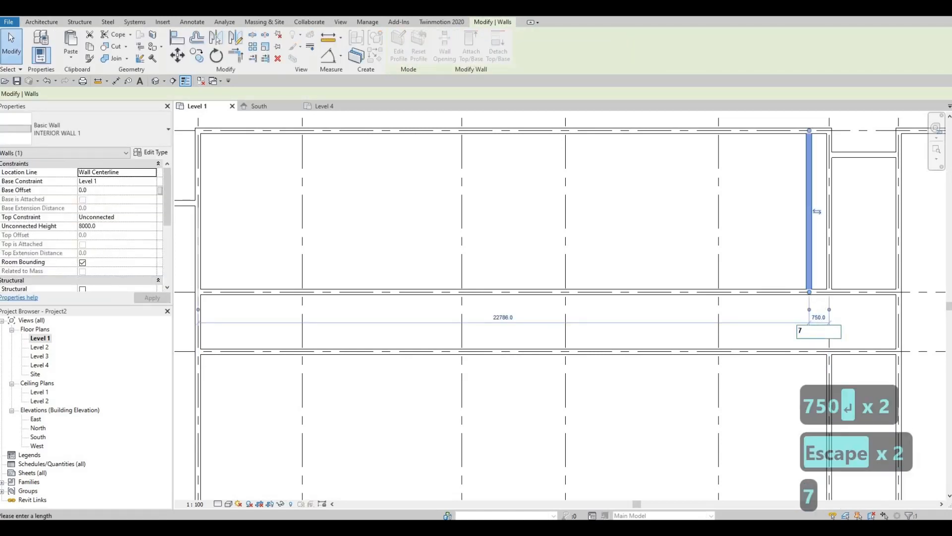
pyautogui.write('750')
pyautogui.press('Return')
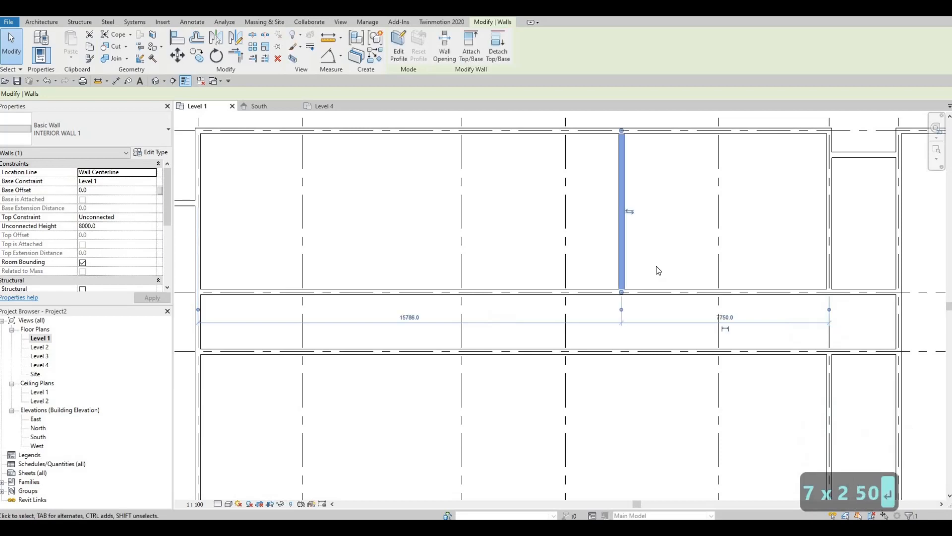
pyautogui.press('Escape')
pyautogui.press('Escape')
pyautogui.scroll(-2, 637, 227)
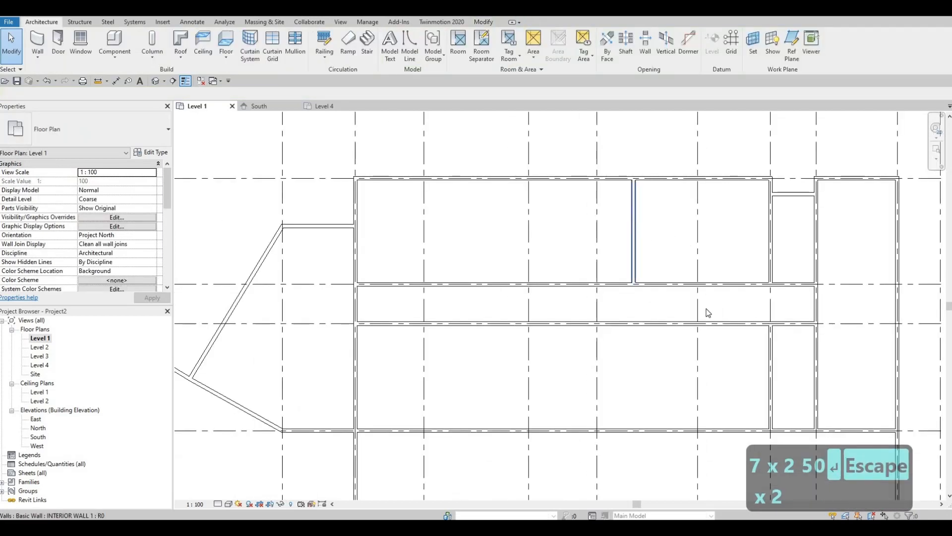
pyautogui.hotkey('ctrl', 'Left')
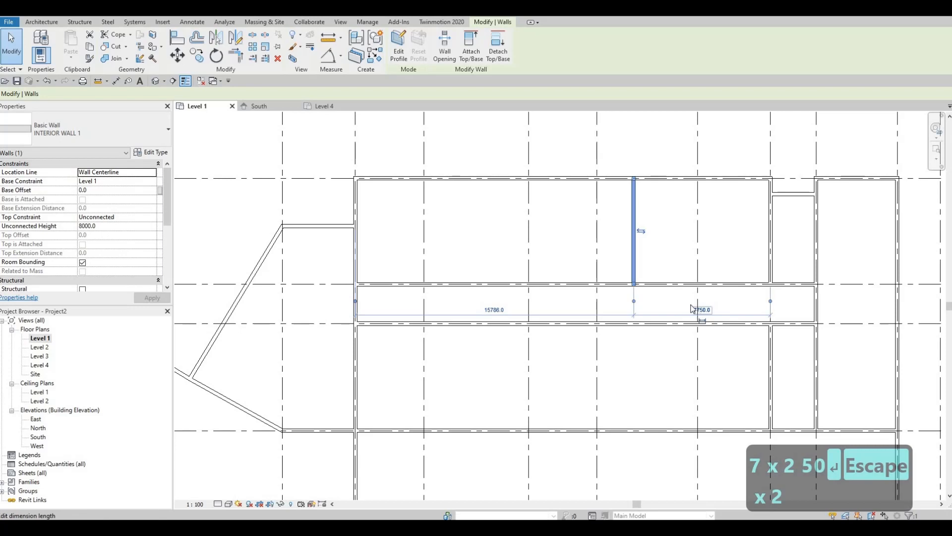
pyautogui.press('Escape')
pyautogui.press('Escape')
# Create a wall similar to the one between grids 5 and 6, running along grid 4 from the grid C wall to the grid D wall.
pyautogui.moveTo(788, 222); pyautogui.dragTo(806, 220, button='middle')
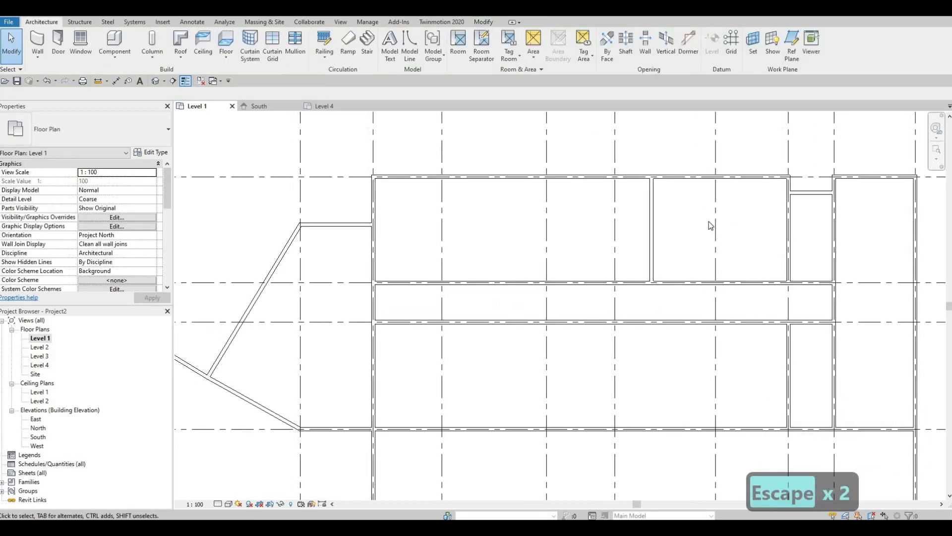
pyautogui.scroll(-1, 726, 215)
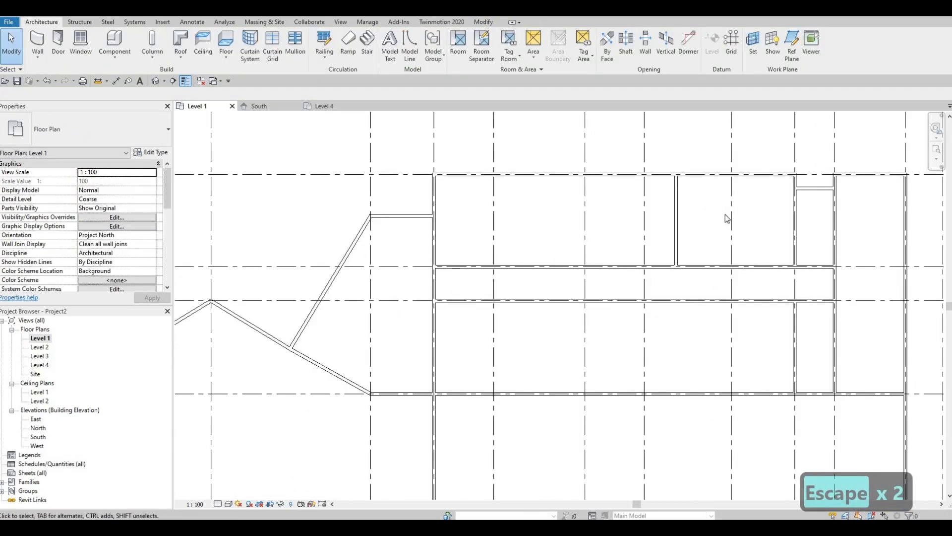
pyautogui.press('F1')
pyautogui.scroll(-1, 648, 347)
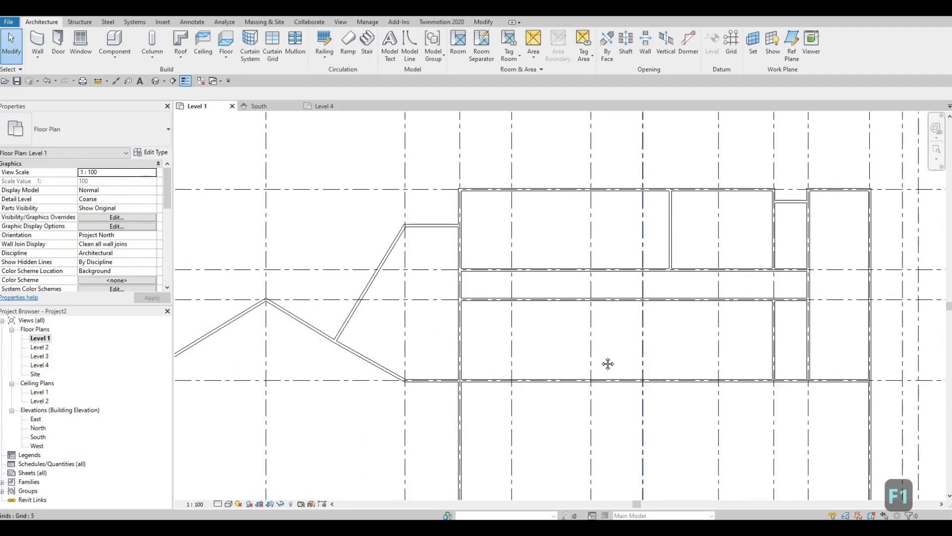
pyautogui.moveTo(661, 347); pyautogui.dragTo(634, 369, button='middle')
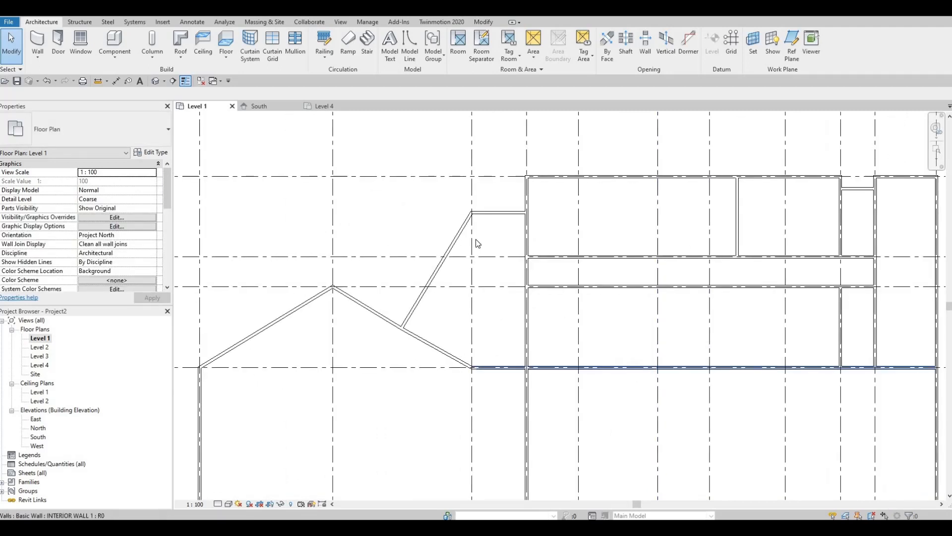
pyautogui.moveTo(609, 239); pyautogui.dragTo(607, 231, button='middle')
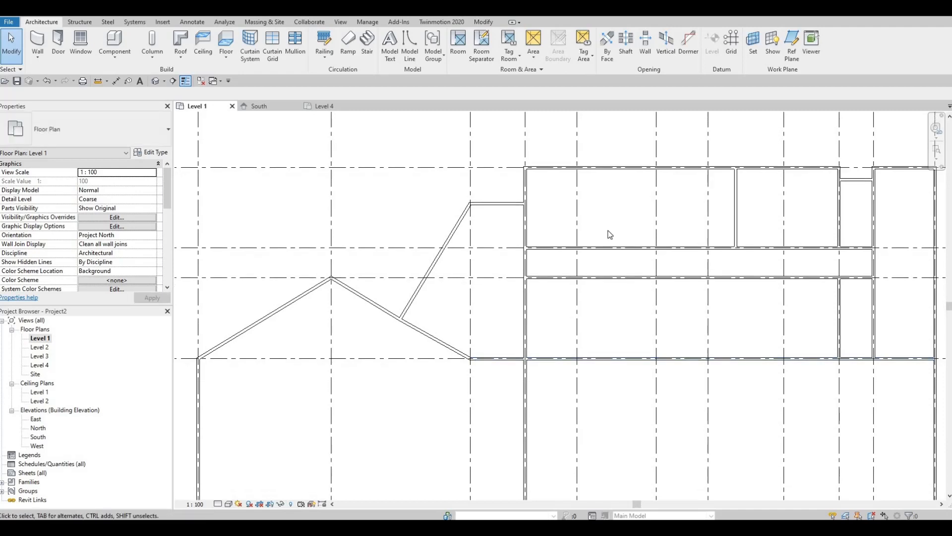
pyautogui.click(736, 189)
pyautogui.press('c')
pyautogui.press('s')
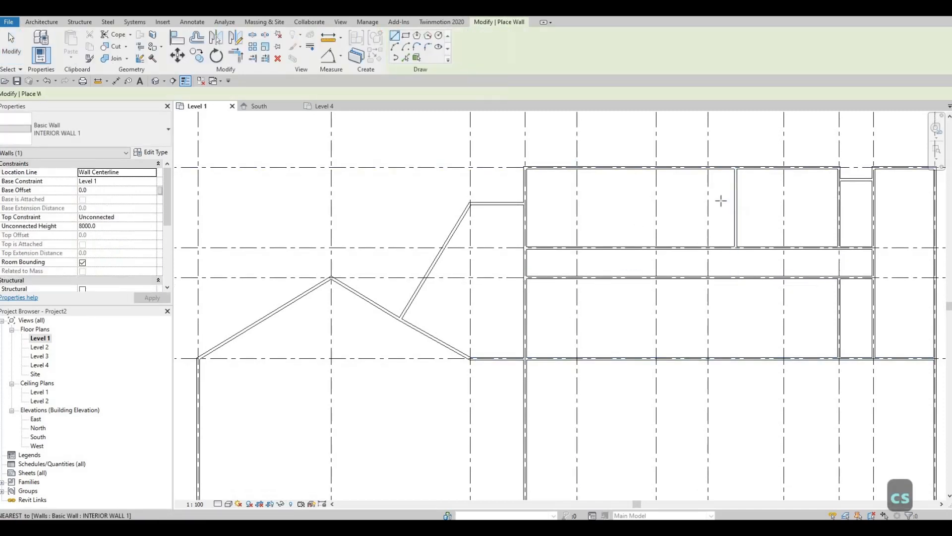
pyautogui.moveTo(647, 263); pyautogui.dragTo(683, 241, button='middle')
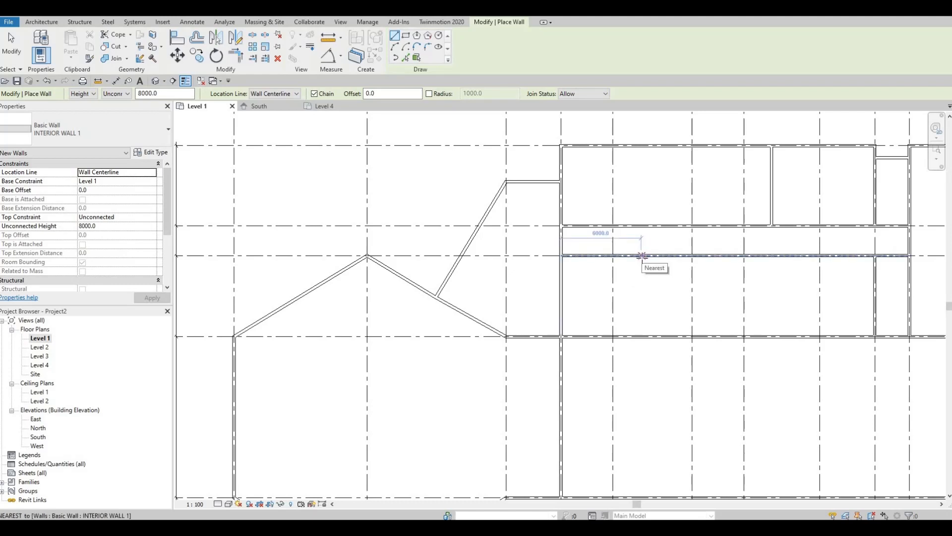
pyautogui.click(693, 256)
pyautogui.scroll(-2, 603, 367)
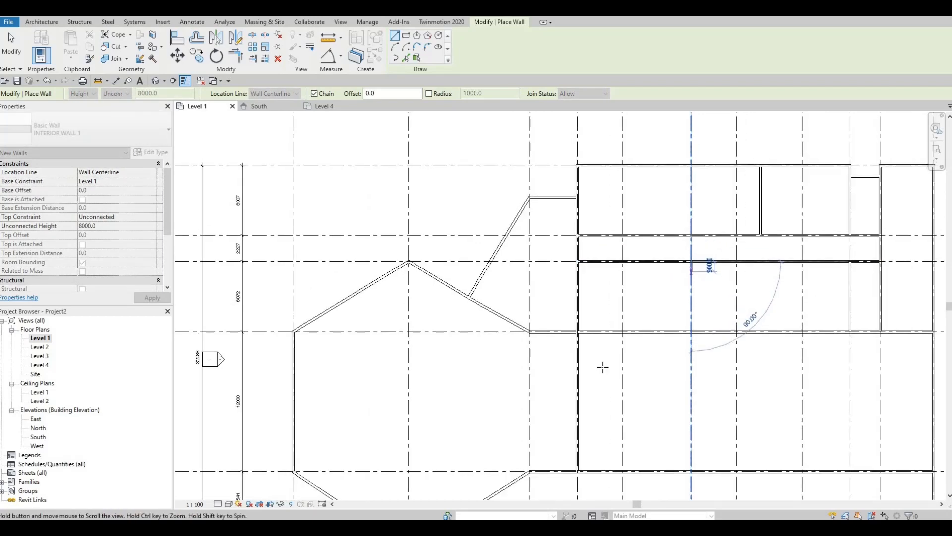
pyautogui.moveTo(691, 271); pyautogui.dragTo(603, 367, button='middle')
pyautogui.scroll(-1, 602, 367)
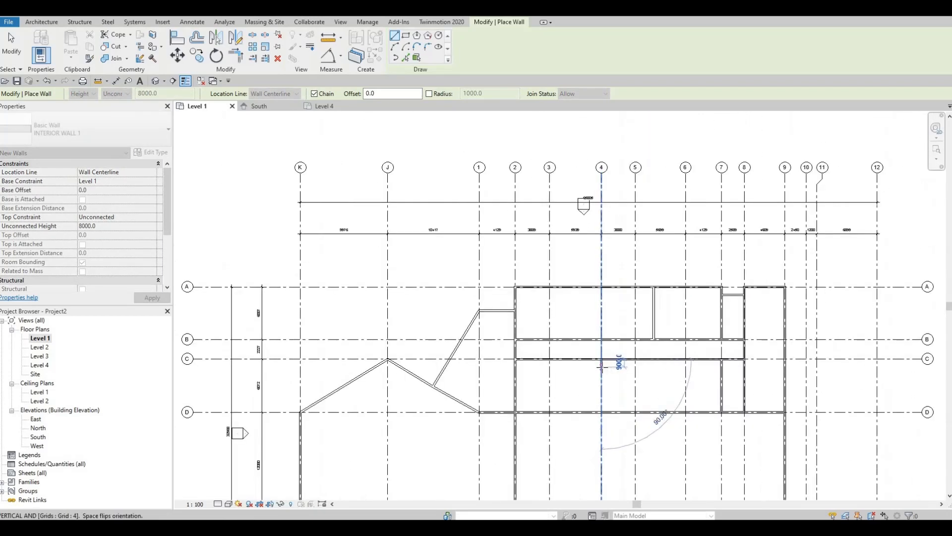
pyautogui.click(603, 411)
pyautogui.press('Escape')
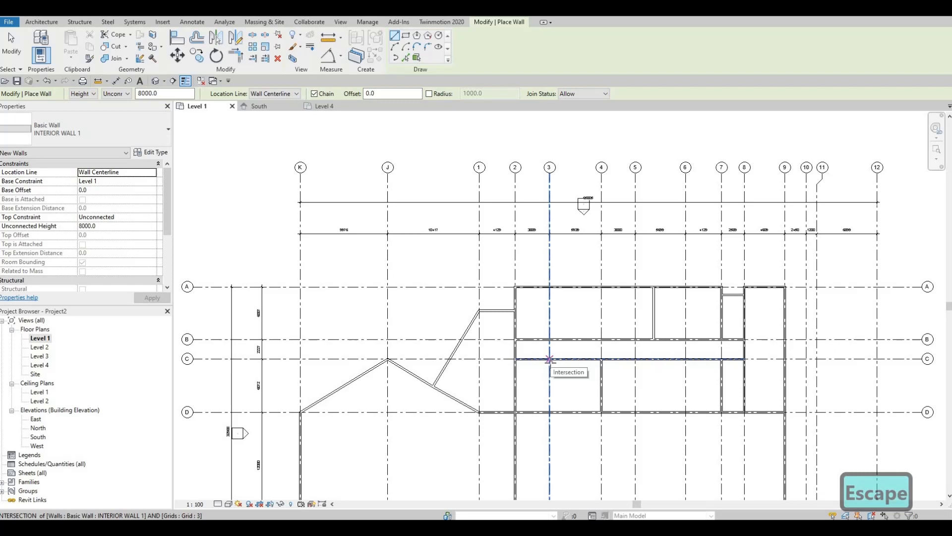
# Draw an interior wall along grid 3 from the wall on grid C to the wall on grid D.
pyautogui.click(549, 359)
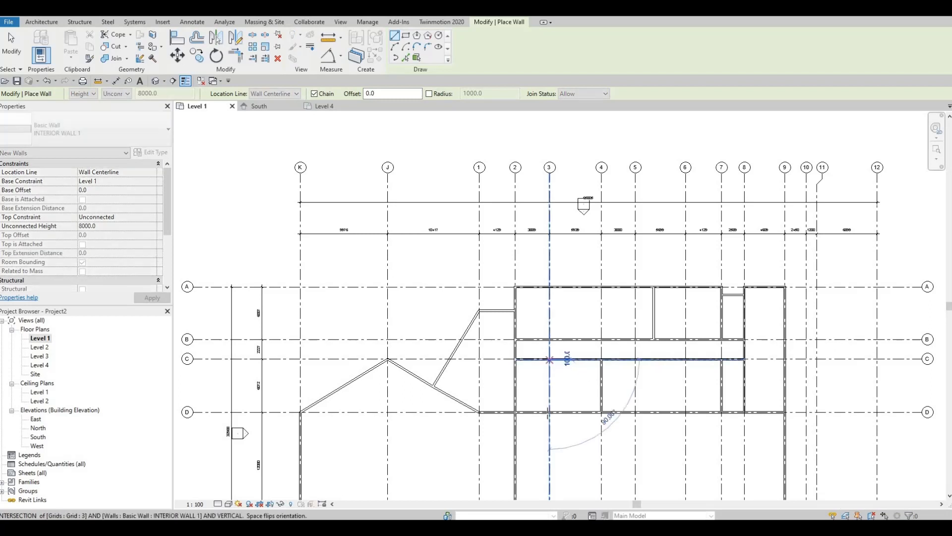
pyautogui.click(549, 412)
pyautogui.press('Escape')
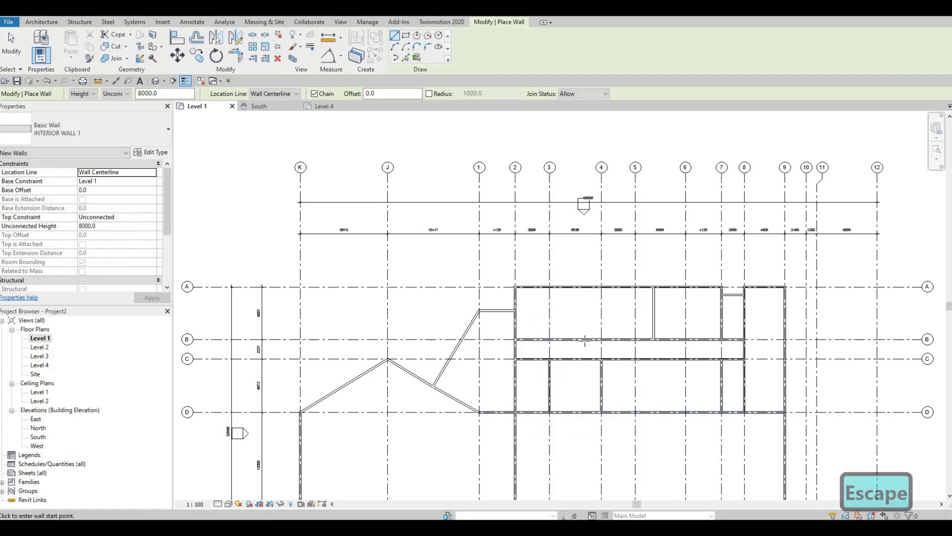
# Draw an interior wall between grids 3 and 4, about 2900 from the grid 3 wall, connecting the walls on grids D and C.
pyautogui.scroll(2, 565, 417)
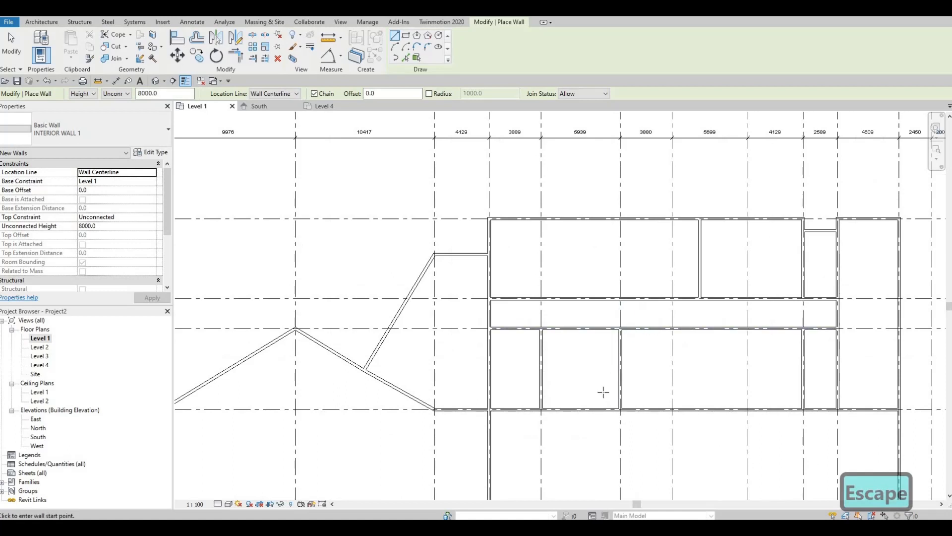
pyautogui.moveTo(607, 391); pyautogui.dragTo(603, 384, button='middle')
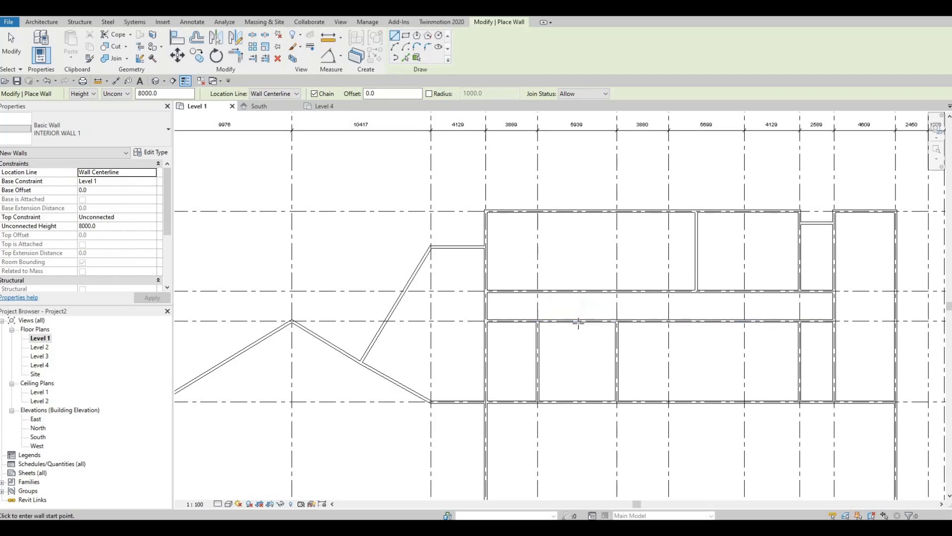
pyautogui.click(575, 401)
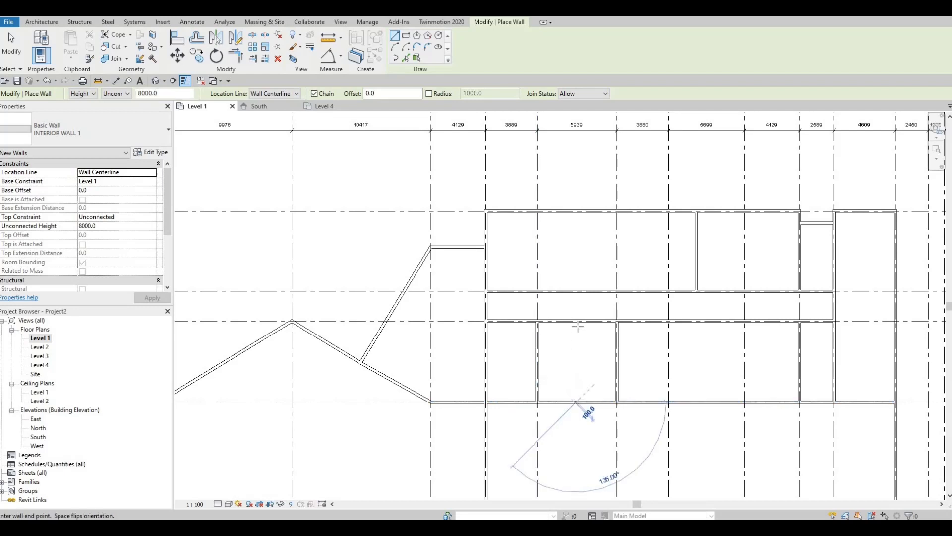
pyautogui.click(575, 321)
pyautogui.press('Escape')
pyautogui.press('Escape')
pyautogui.press('Escape')
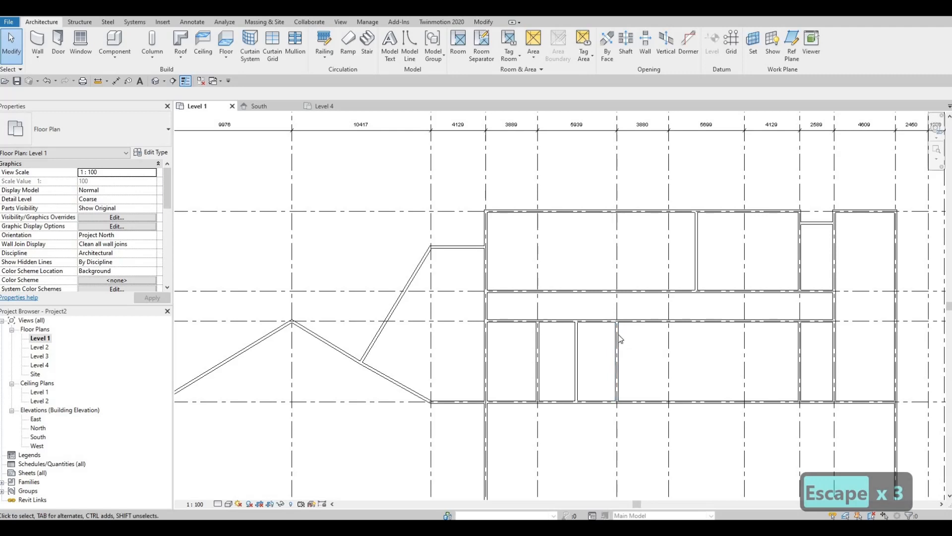
# Move the grid 4 interior wall towards grid 5, to about 4700 from the wall between grids 3 and 4.
pyautogui.click(617, 343)
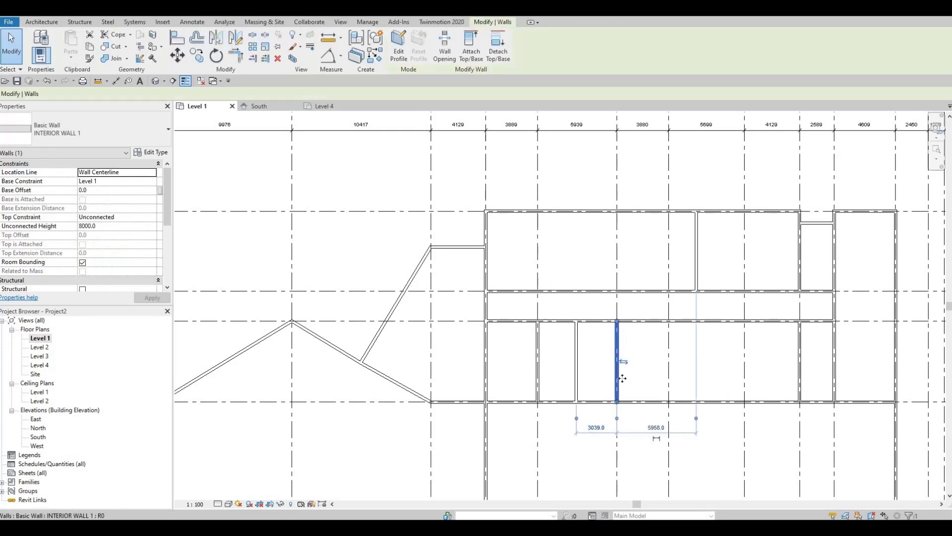
pyautogui.moveTo(644, 379); pyautogui.dragTo(643, 400)
pyautogui.press('Escape')
pyautogui.press('Escape')
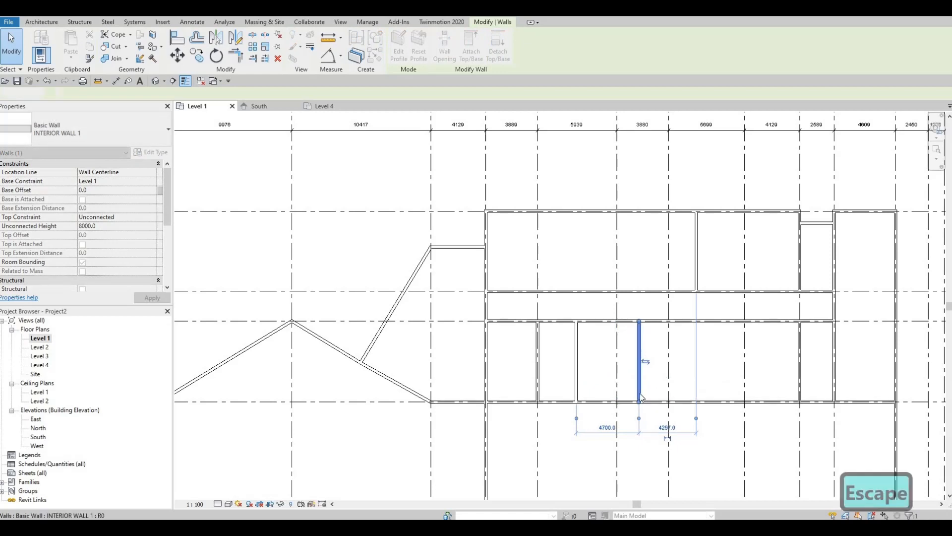
# Measure the moved wall's temporary dimension from grid 4 instead of the neighbouring wall and set that distance to 2000.
pyautogui.click(638, 407)
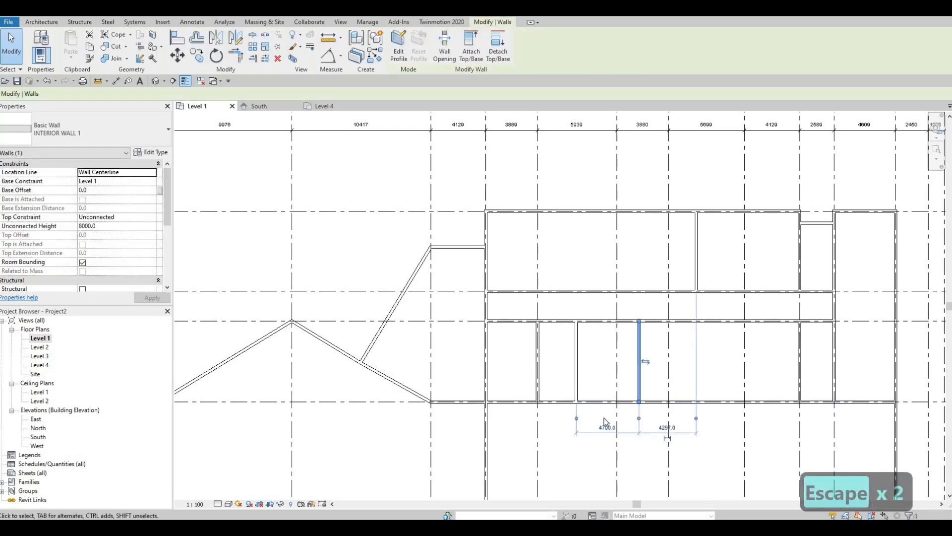
pyautogui.moveTo(577, 418); pyautogui.dragTo(618, 416)
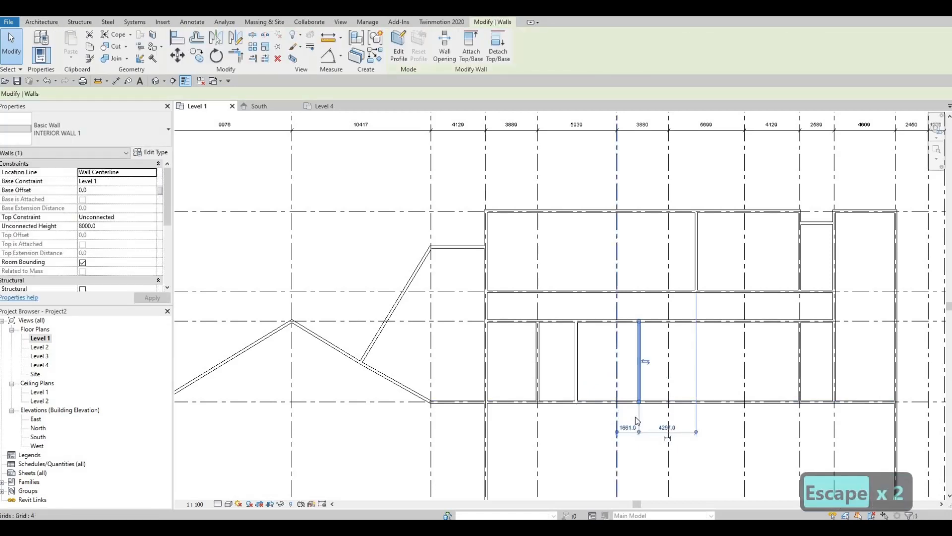
pyautogui.scroll(2, 633, 425)
pyautogui.click(628, 427)
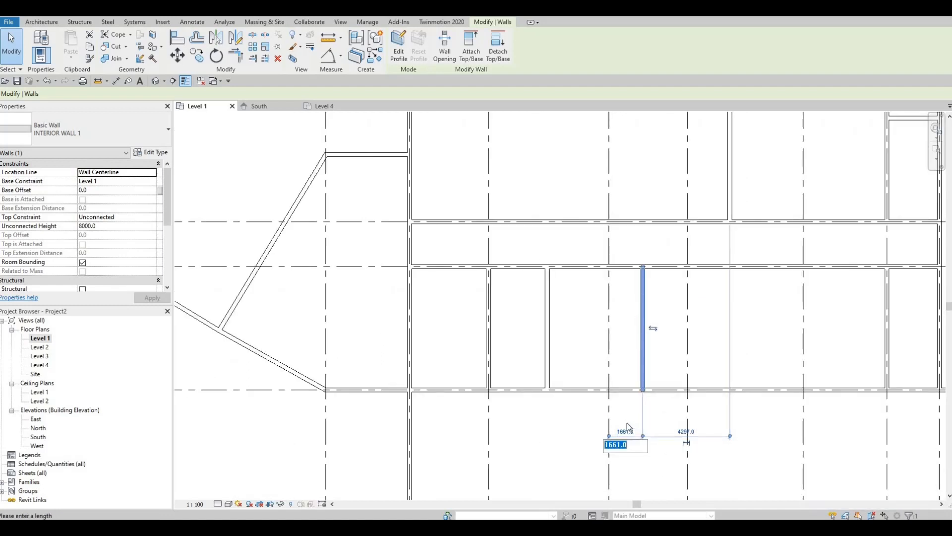
pyautogui.write('2')
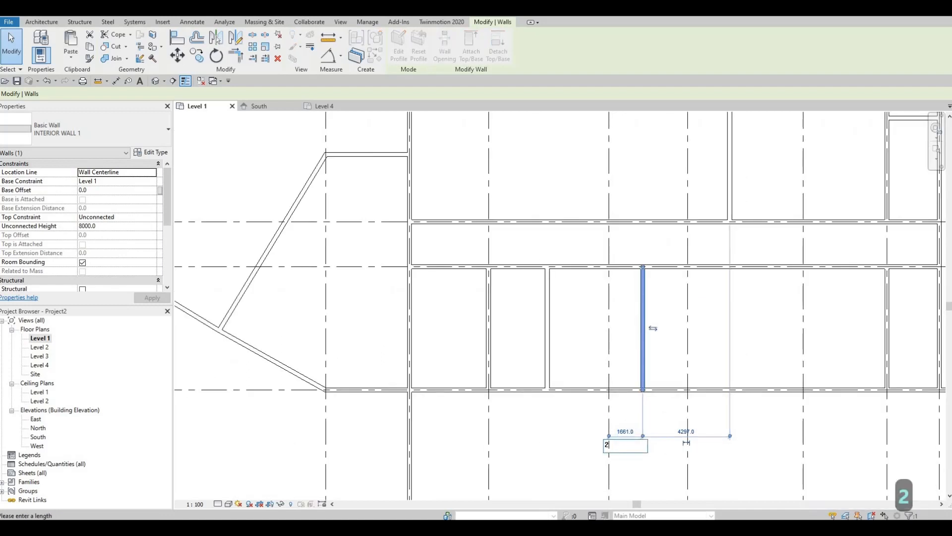
pyautogui.write('000')
pyautogui.press('Return')
pyautogui.press('Escape')
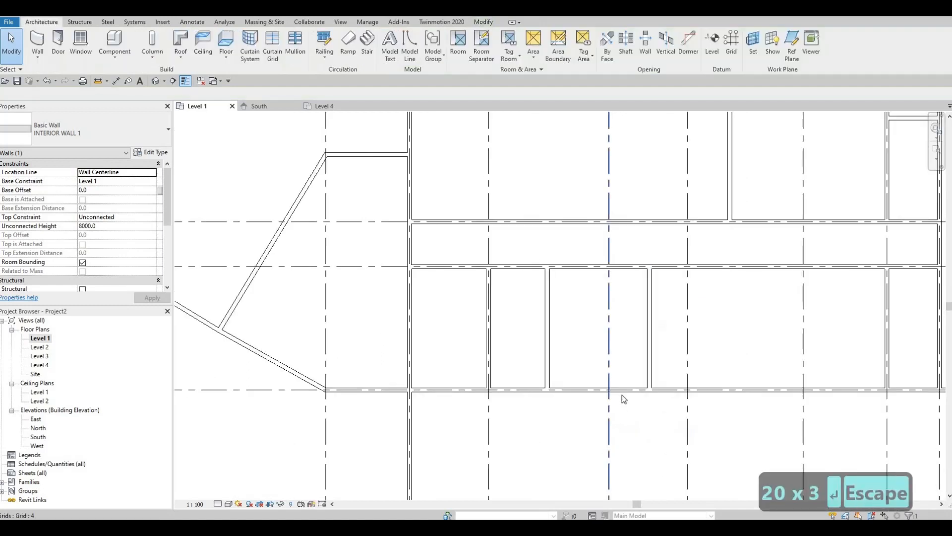
# Move the interior wall between grids 3 and 4 towards grid 4, to about 4300 from the grid 3 wall.
pyautogui.scroll(-4, 621, 394)
pyautogui.scroll(-1, 634, 363)
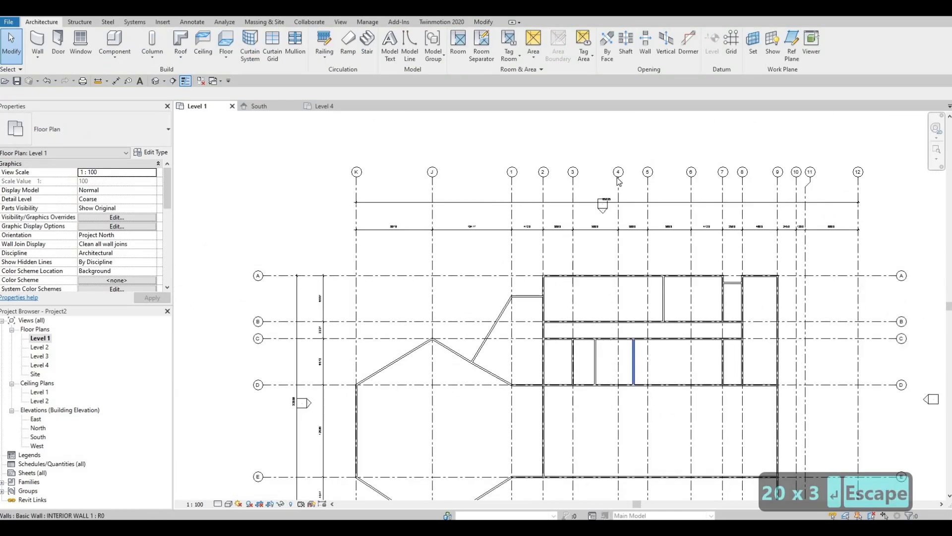
pyautogui.click(634, 362)
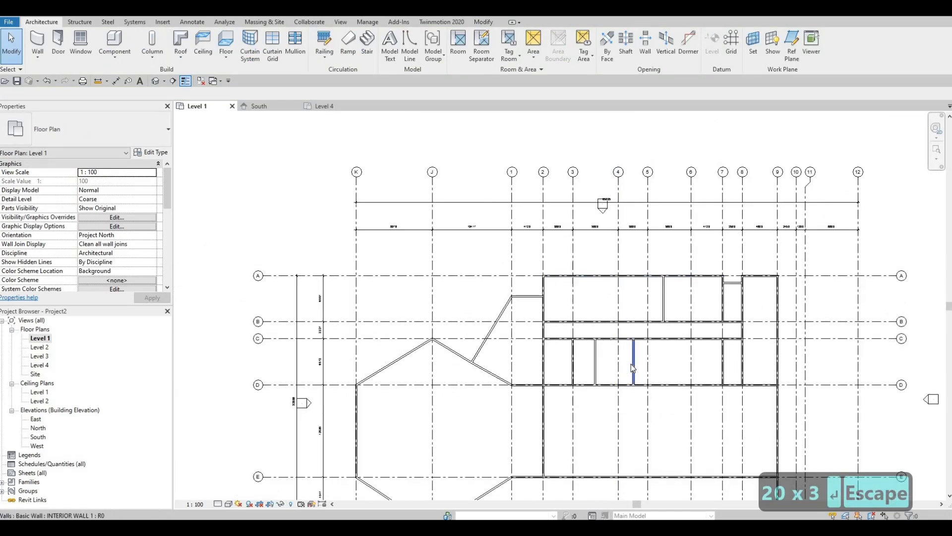
pyautogui.press('Escape')
pyautogui.click(596, 362)
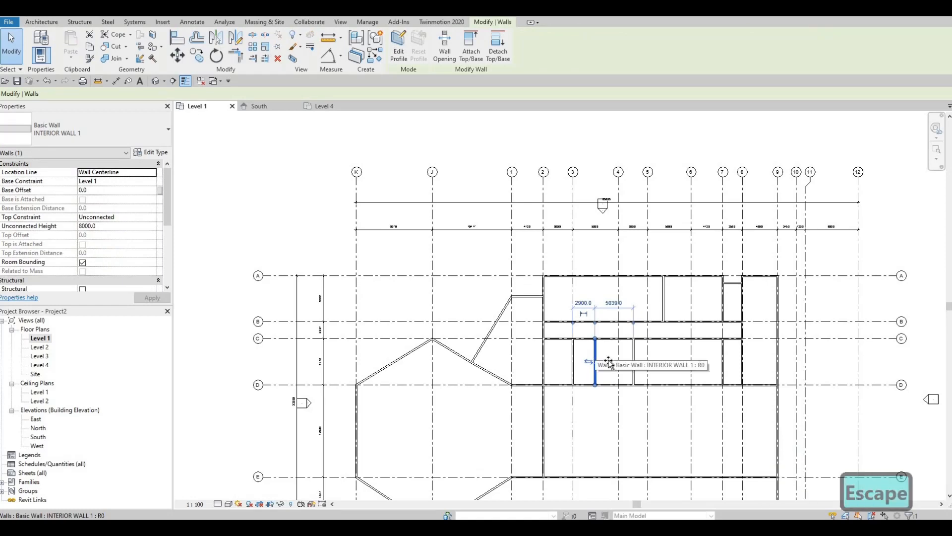
pyautogui.moveTo(608, 364); pyautogui.dragTo(604, 361)
pyautogui.scroll(4, 607, 308)
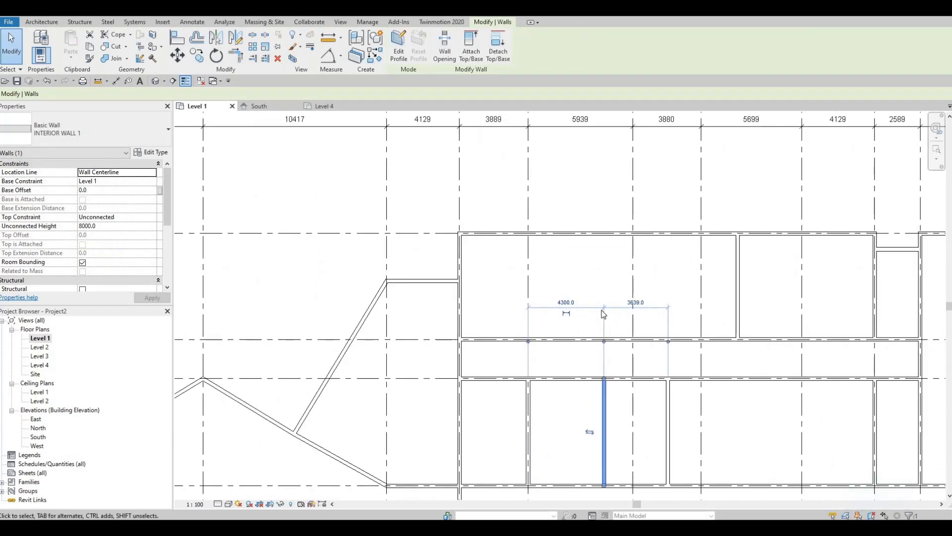
# Place an aligned dimension across the grid 3 wall and the next two walls to its east, and make both spacings equal.
pyautogui.press('Escape')
pyautogui.press('Escape')
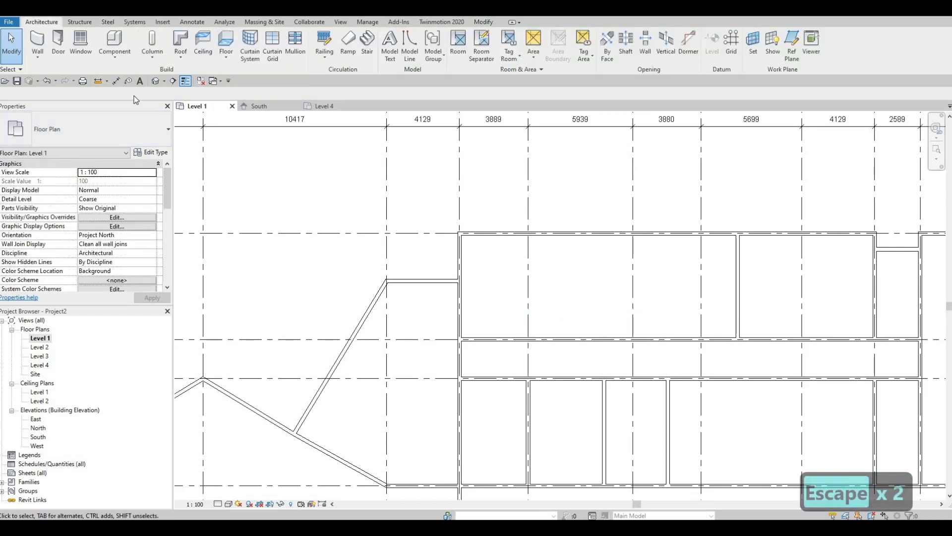
pyautogui.press('d')
pyautogui.press('i')
pyautogui.click(530, 409)
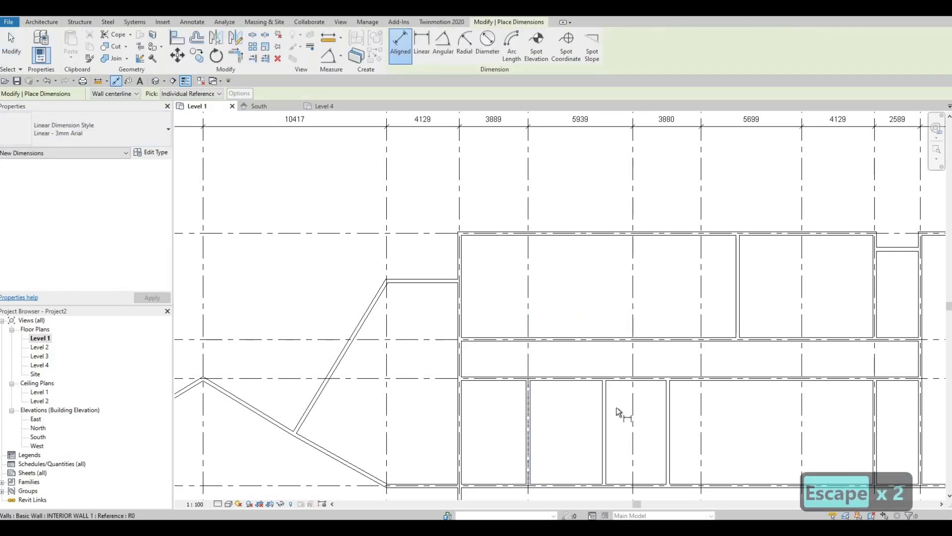
pyautogui.click(604, 408)
pyautogui.click(666, 408)
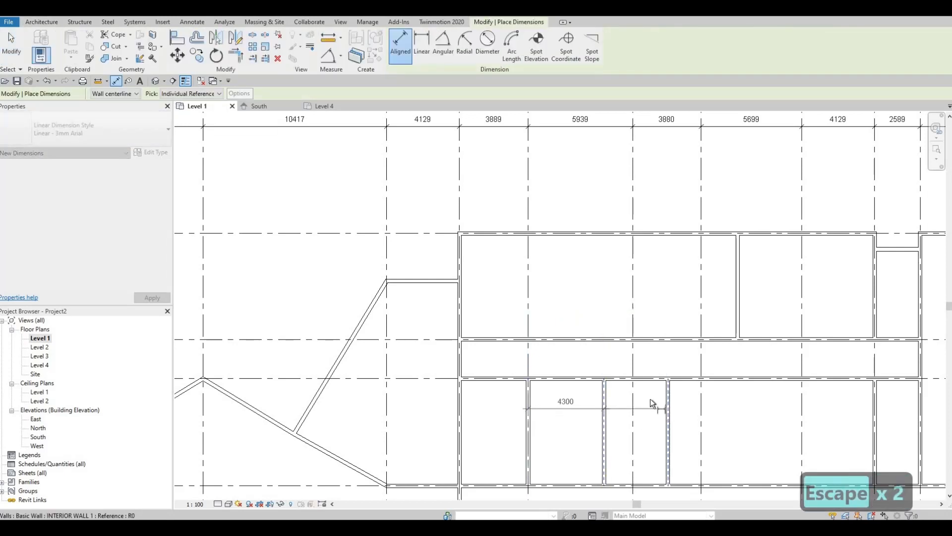
pyautogui.click(609, 356)
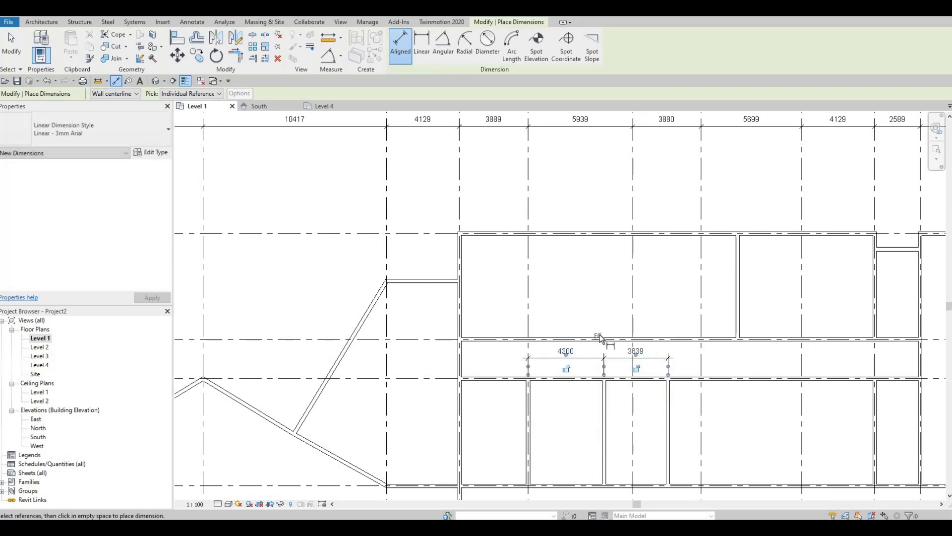
pyautogui.click(598, 337)
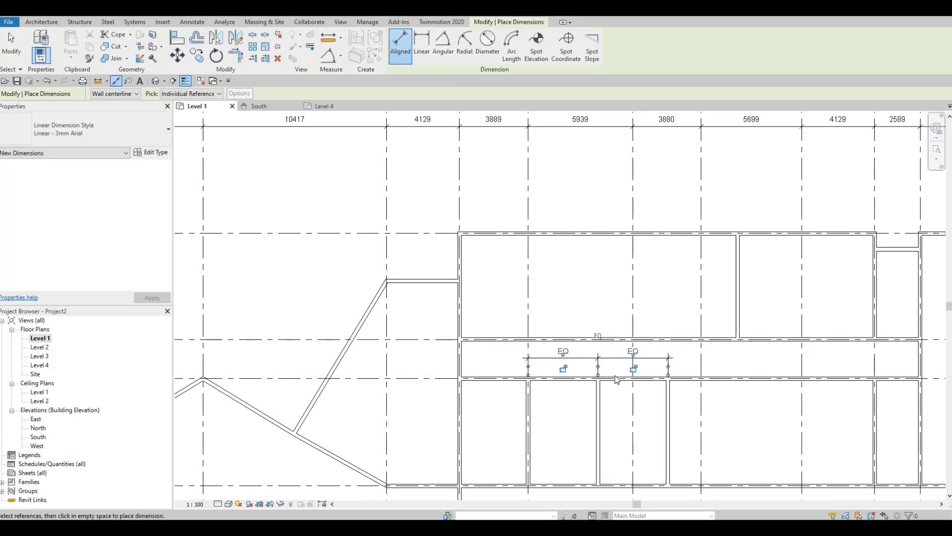
pyautogui.press('Escape')
pyautogui.press('Escape')
pyautogui.press('Escape')
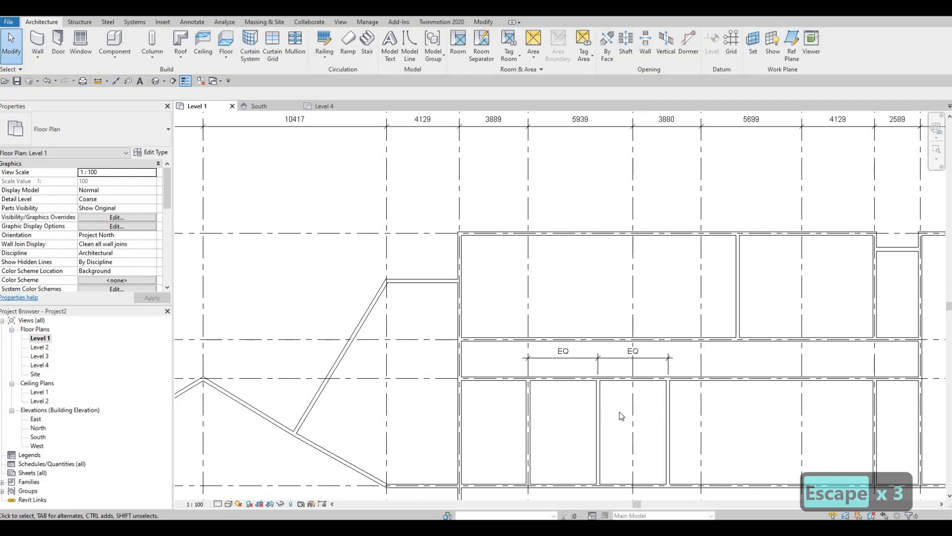
pyautogui.press('Escape')
pyautogui.press('Escape')
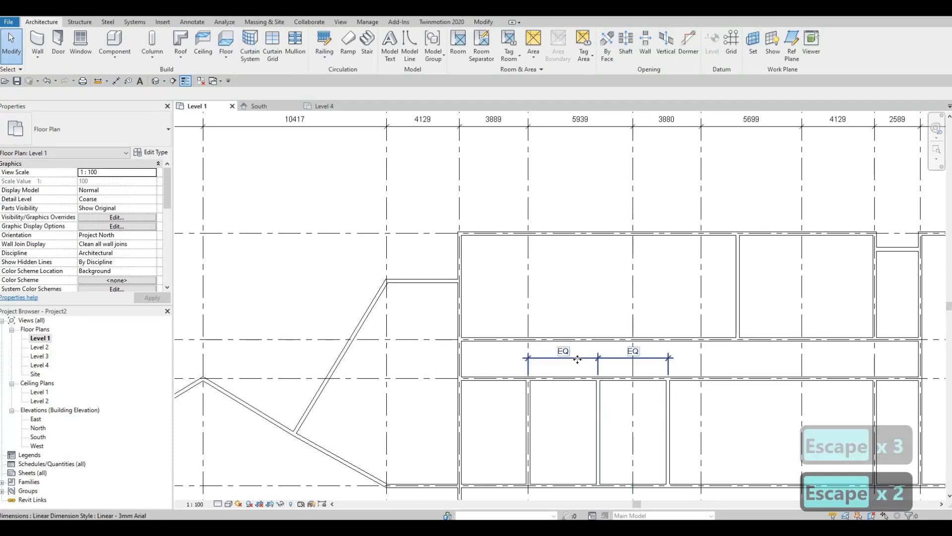
pyautogui.click(583, 371)
pyautogui.press('Delete')
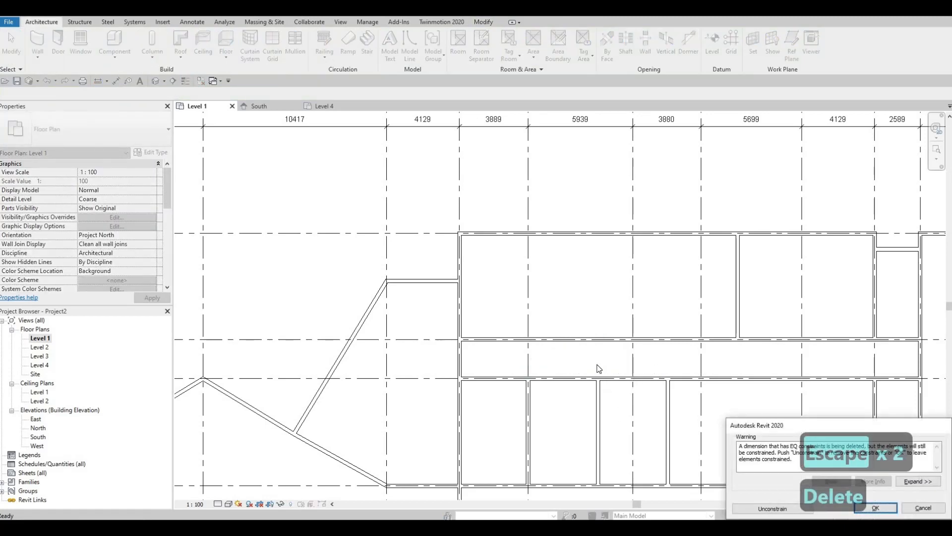
pyautogui.scroll(-3, 599, 369)
pyautogui.press('Escape')
pyautogui.press('Escape')
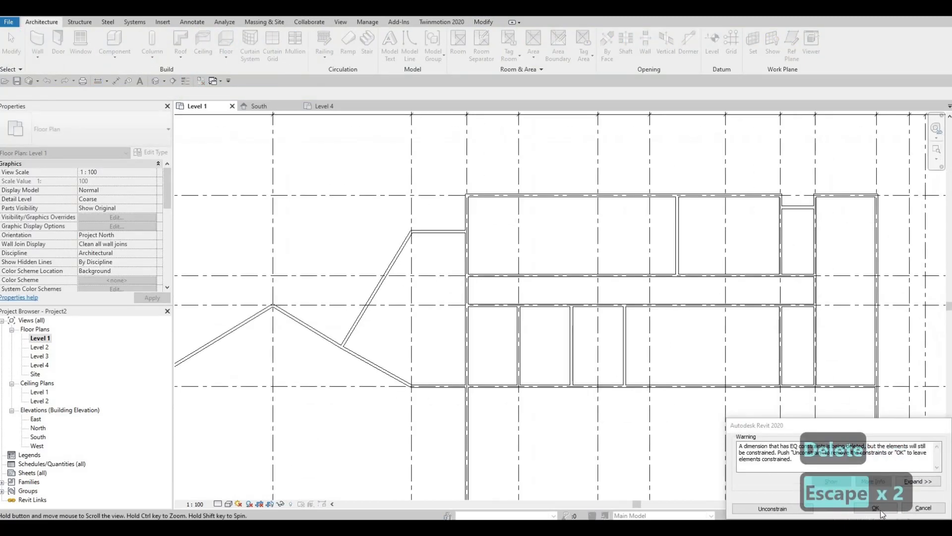
pyautogui.press('Escape')
pyautogui.scroll(2, 672, 410)
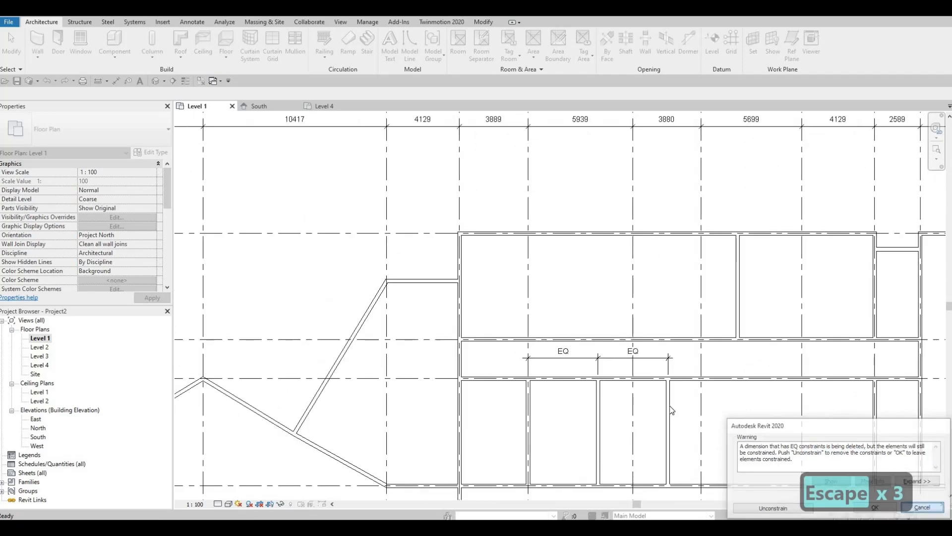
pyautogui.press('Escape')
pyautogui.press('Escape')
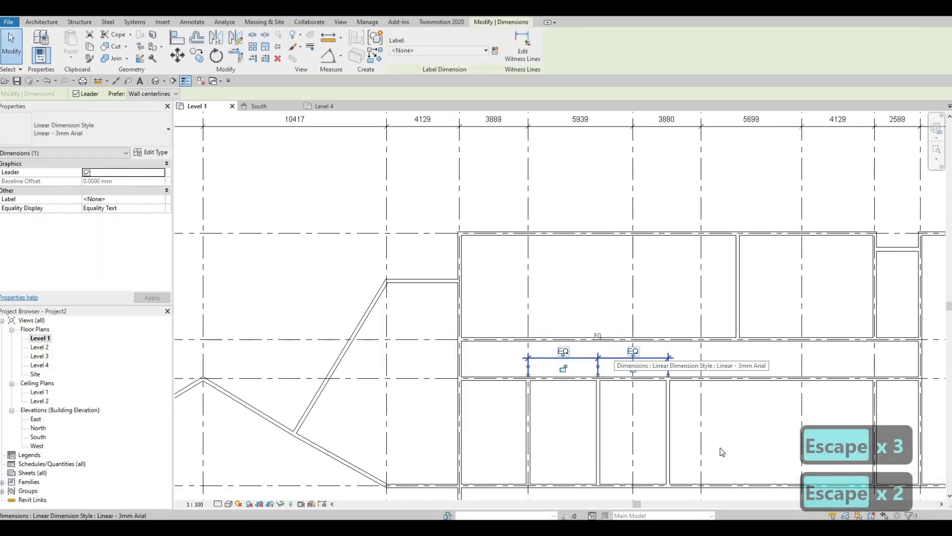
# Delete the EQ dimension between the grid 3 wall and its neighbours while leaving the walls constrained.
pyautogui.press('Delete')
pyautogui.click(875, 508)
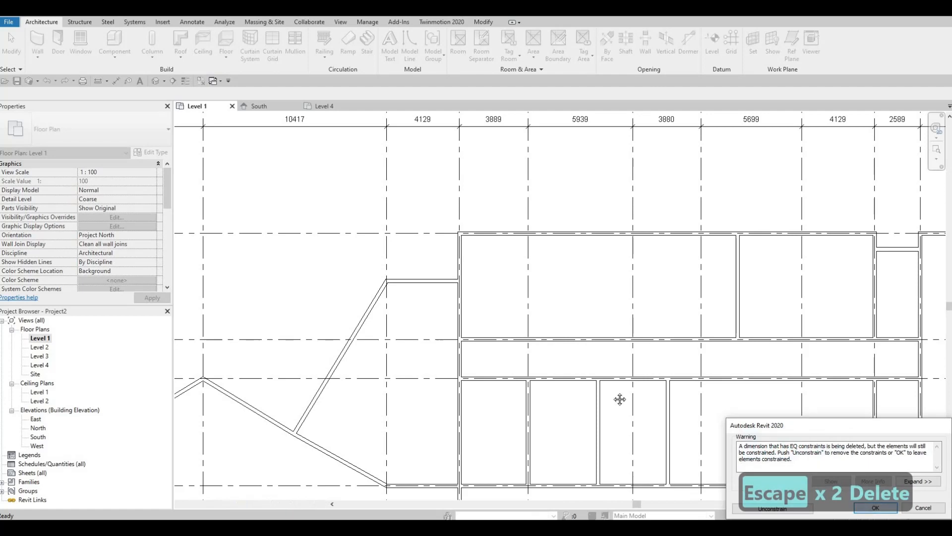
pyautogui.scroll(2, 537, 300)
pyautogui.press('Escape')
pyautogui.press('Escape')
pyautogui.moveTo(532, 323); pyautogui.dragTo(535, 338, button='middle')
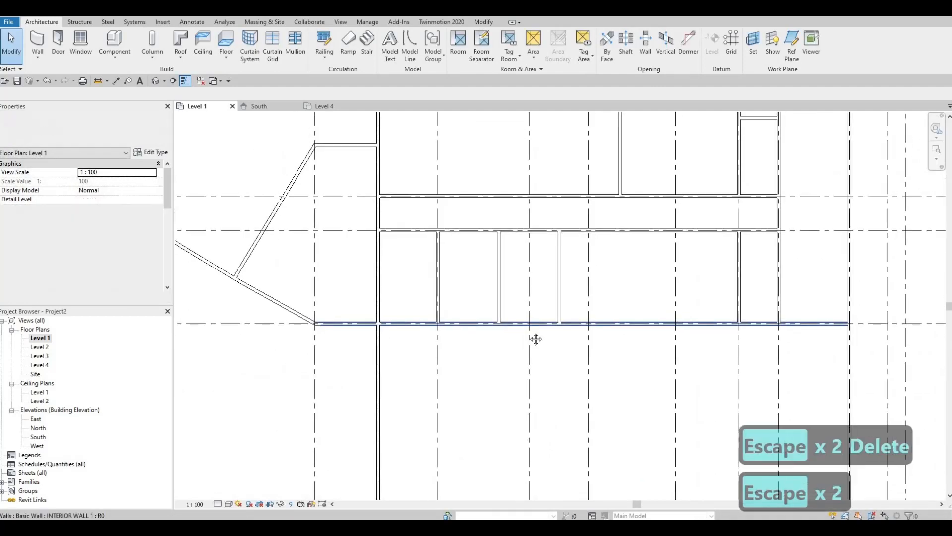
# Draw a matching interior wall from the grid C wall to the grid D wall, in line with the wall above the corridor.
pyautogui.moveTo(443, 237); pyautogui.dragTo(436, 262, button='middle')
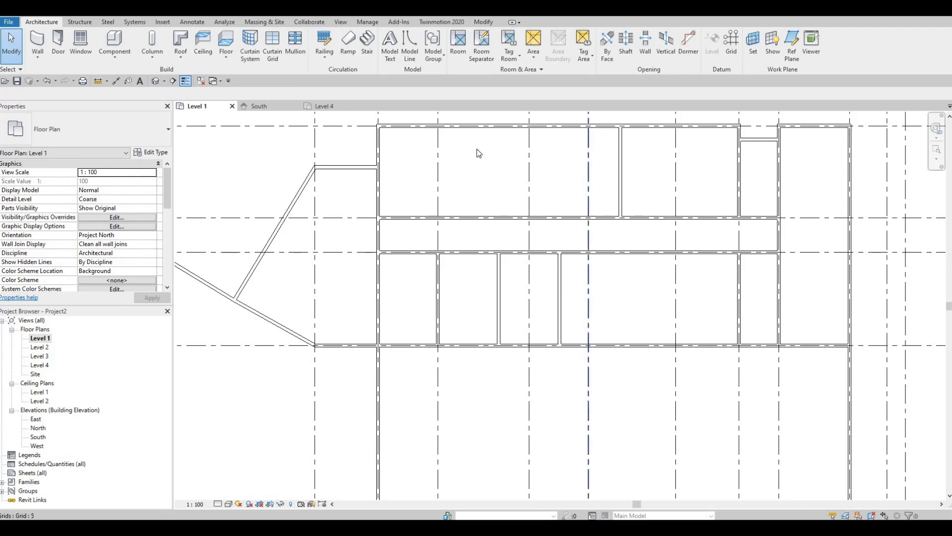
pyautogui.click(558, 287)
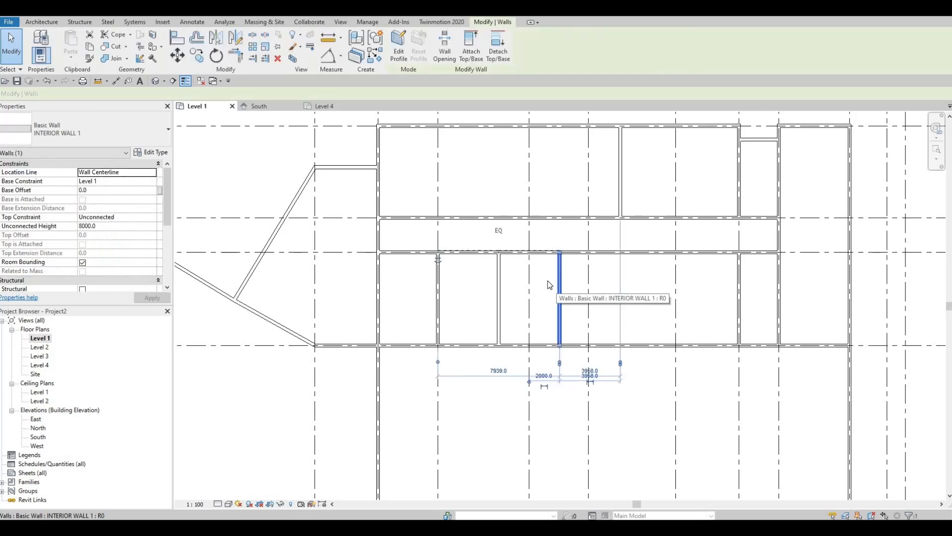
pyautogui.press('c')
pyautogui.press('s')
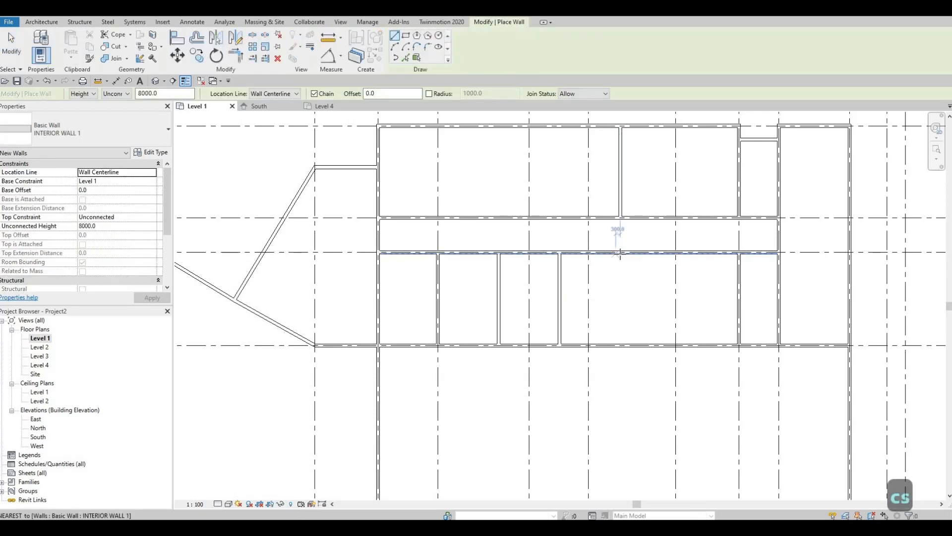
pyautogui.click(620, 253)
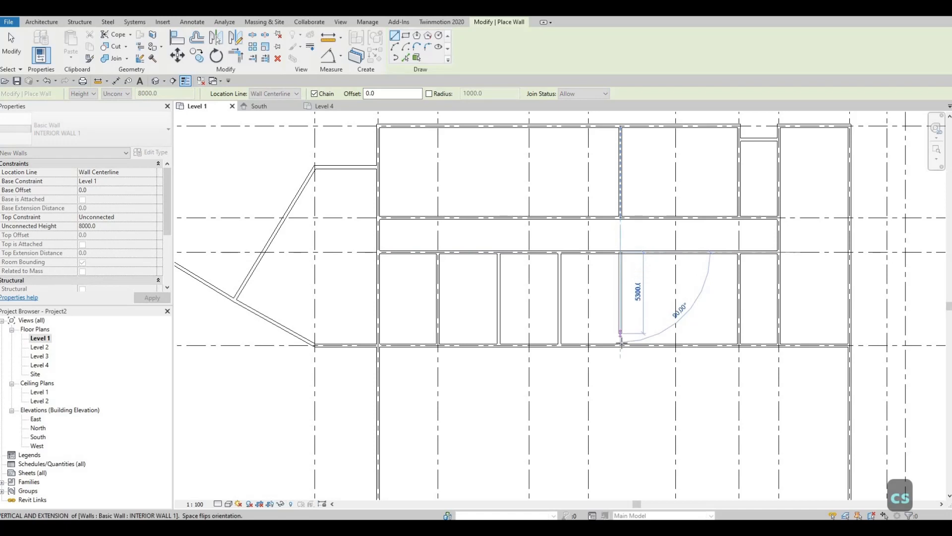
pyautogui.click(620, 343)
pyautogui.press('Escape')
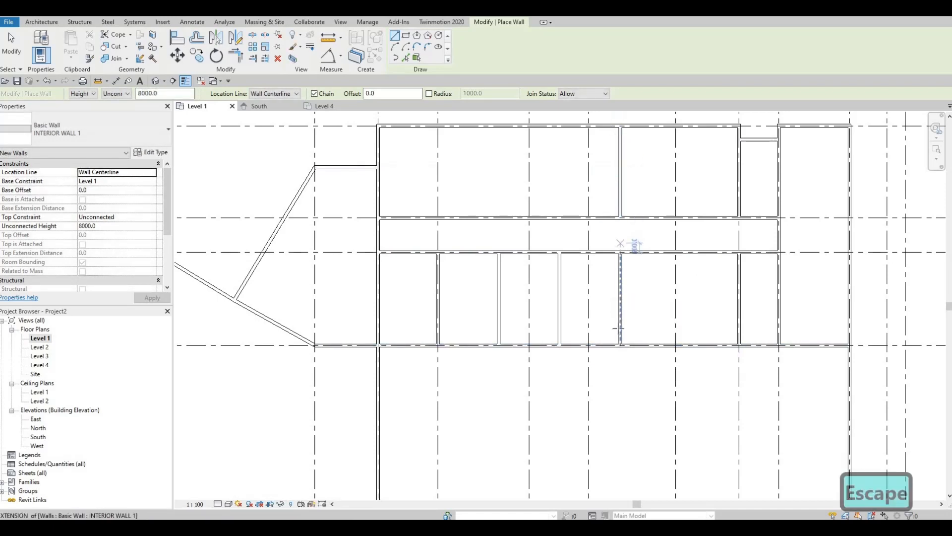
pyautogui.press('Escape')
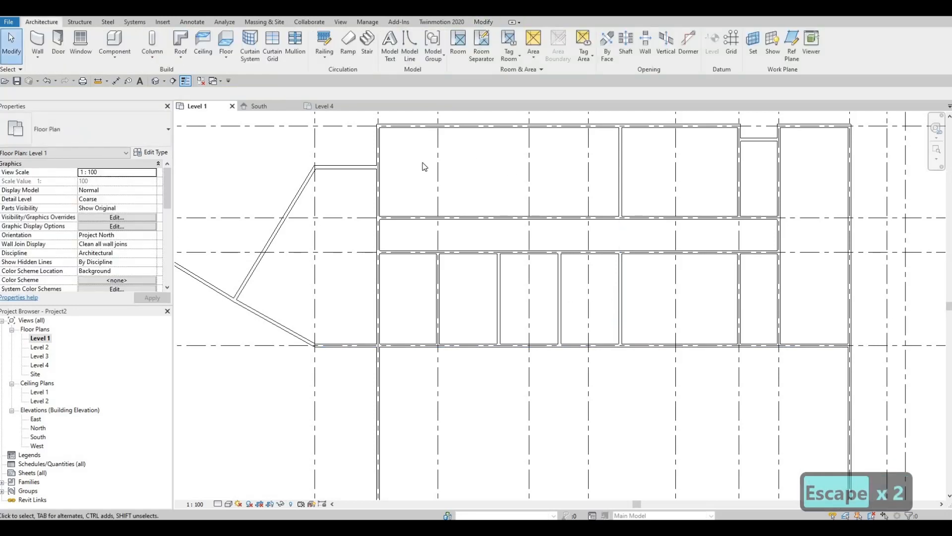
# Draw a horizontal interior wall joining the midpoints of the new wall and the neighbouring wall to its west.
pyautogui.click(620, 279)
pyautogui.press('c')
pyautogui.press('s')
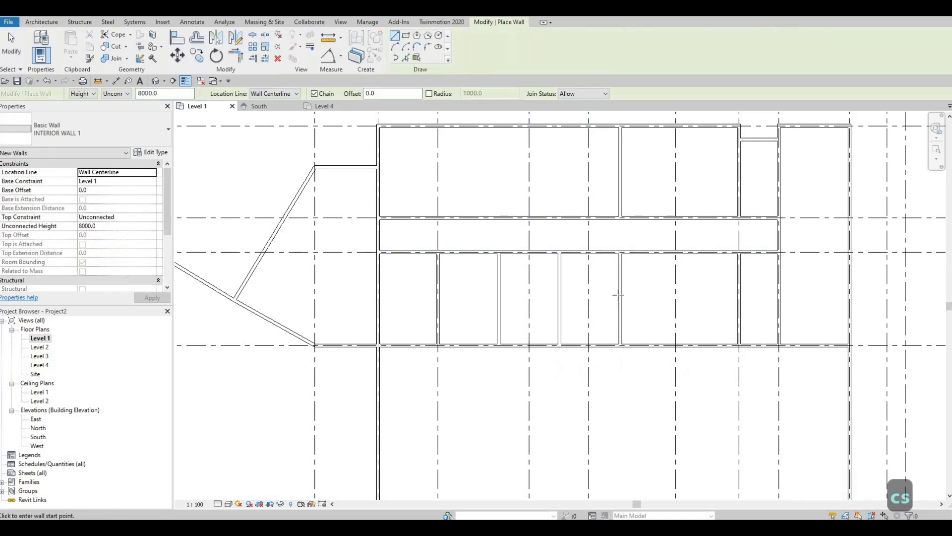
pyautogui.click(620, 253)
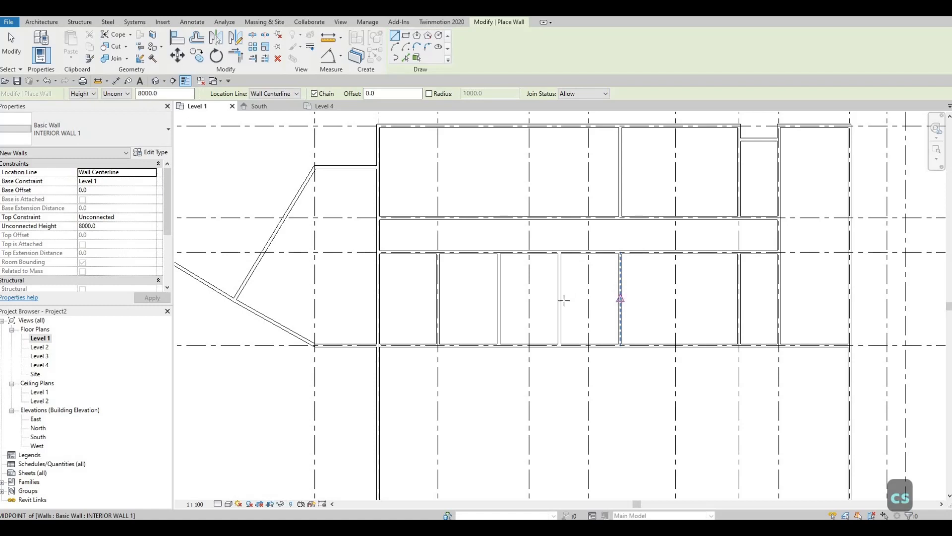
pyautogui.click(560, 298)
pyautogui.click(619, 298)
pyautogui.press('Escape')
pyautogui.press('Escape')
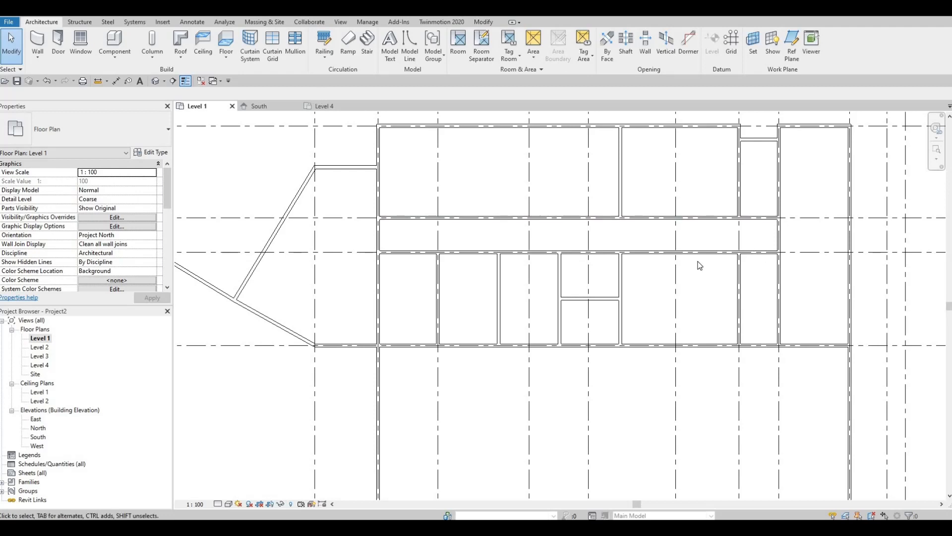
# Draw a horizontal interior wall about 4609 long and about 5172 from grid D, reaching across the easternmost bay to the exterior wall.
pyautogui.click(740, 281)
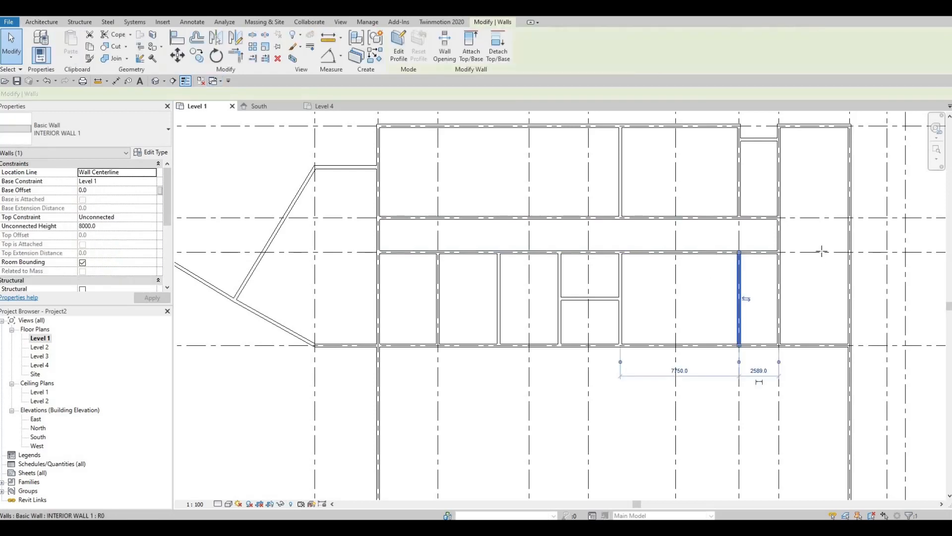
pyautogui.press('c')
pyautogui.press('s')
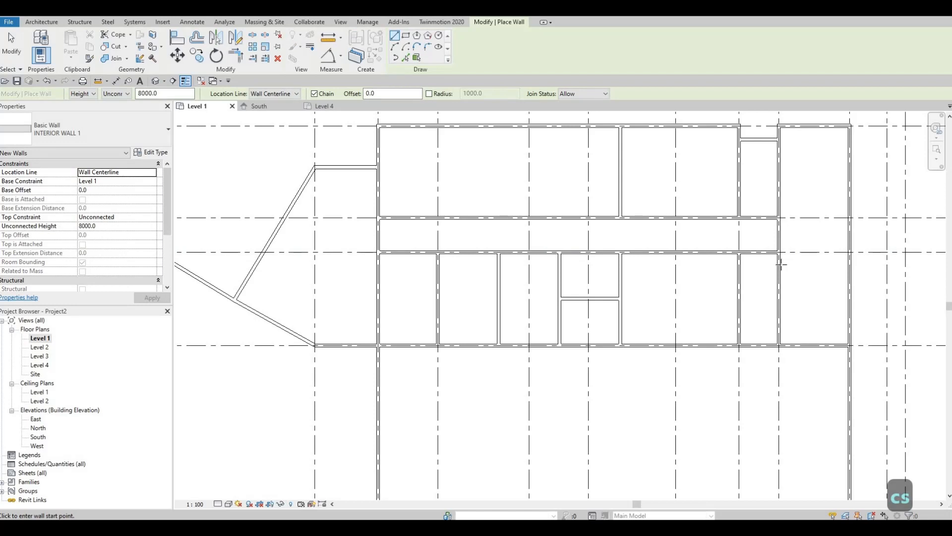
pyautogui.click(779, 263)
pyautogui.click(842, 265)
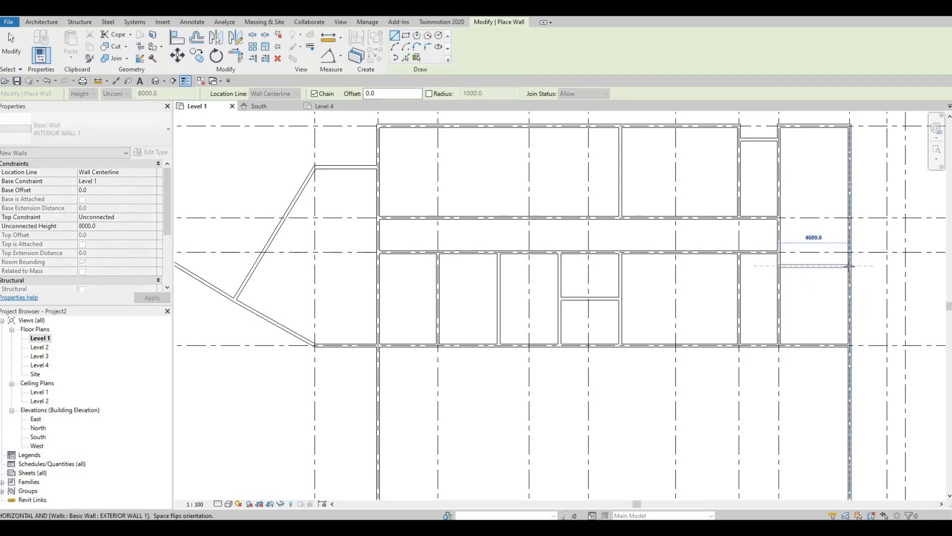
pyautogui.press('Escape')
pyautogui.press('Escape')
# Measure the new horizontal wall's temporary dimension from the grid D wall and set that distance to 5150.
pyautogui.click(817, 266)
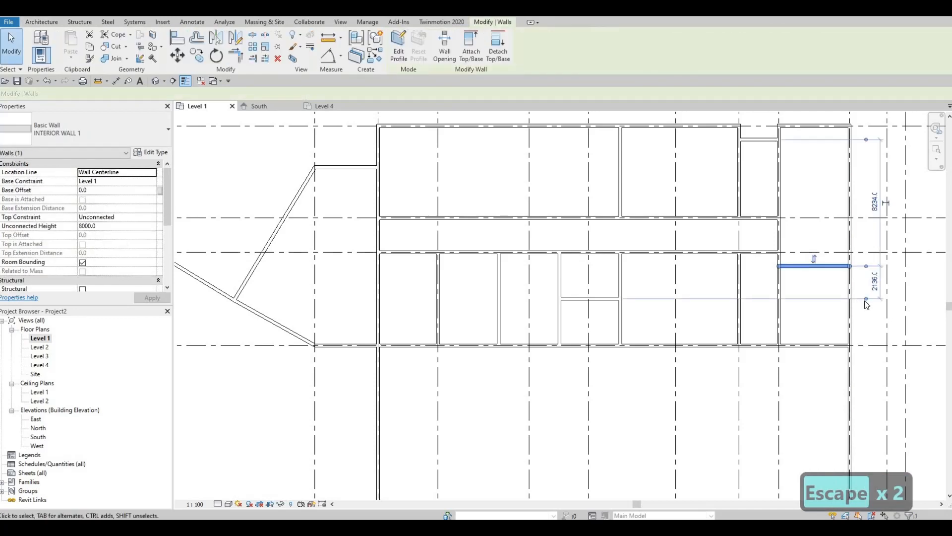
pyautogui.moveTo(868, 349); pyautogui.dragTo(869, 358)
pyautogui.moveTo(868, 359); pyautogui.dragTo(820, 358, button='middle')
pyautogui.click(830, 315)
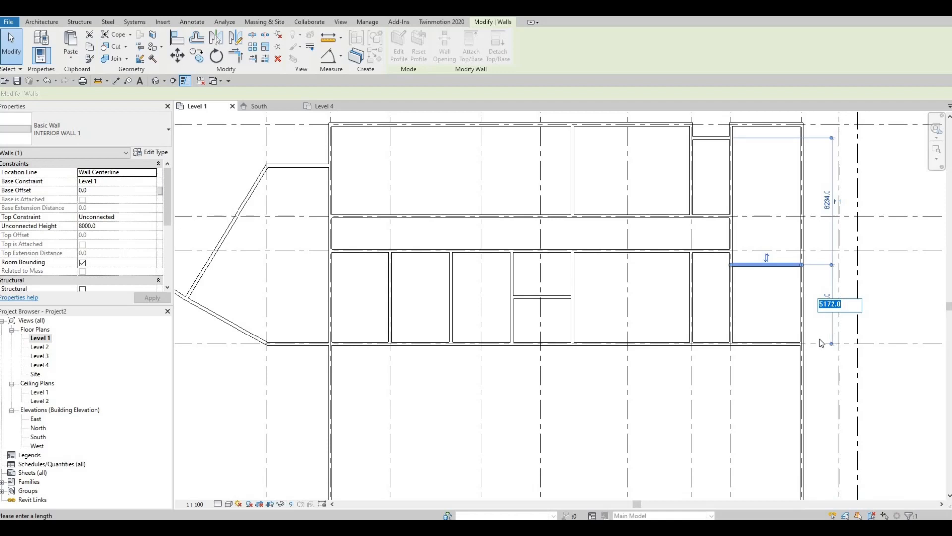
pyautogui.write('5150')
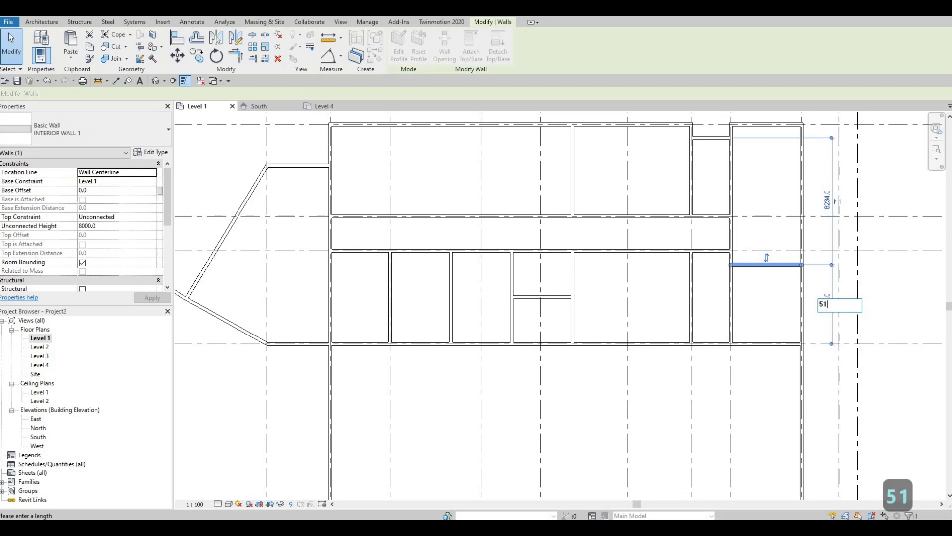
pyautogui.press('Return')
pyautogui.press('Escape')
pyautogui.press('Escape')
pyautogui.press('Escape')
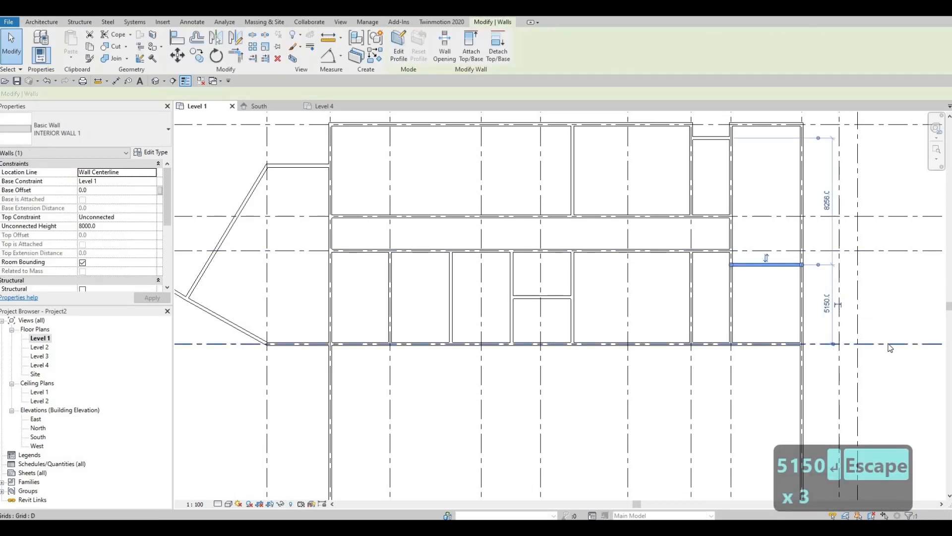
pyautogui.scroll(-4, 890, 348)
pyautogui.scroll(1, 861, 337)
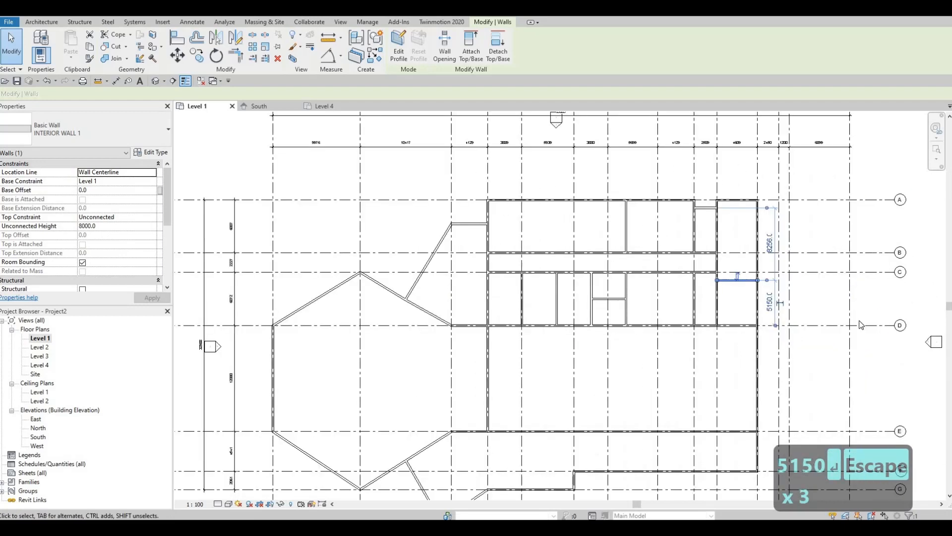
pyautogui.press('Escape')
pyautogui.press('Escape')
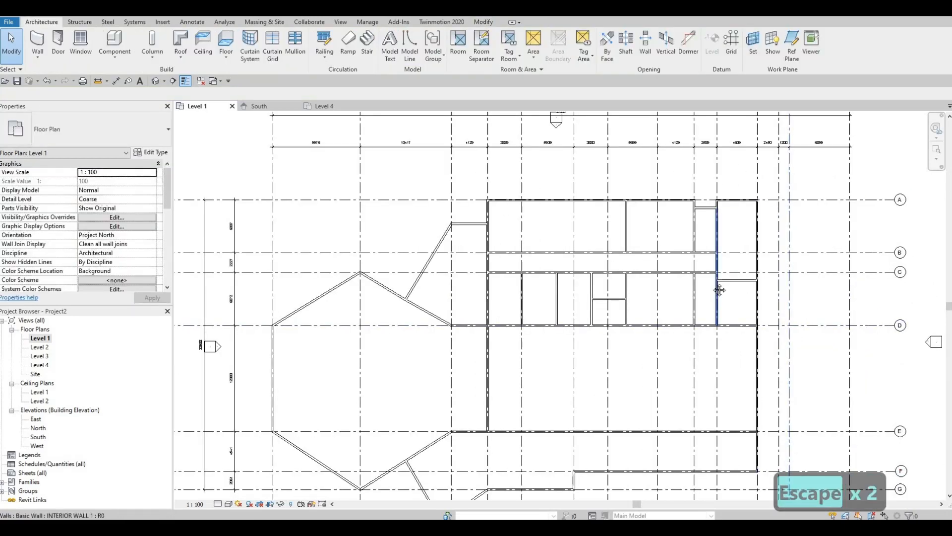
# Shorten the grid B interior wall so its east end stops at the wall on the west side of the 2589 bay.
pyautogui.moveTo(693, 313); pyautogui.dragTo(702, 310, button='middle')
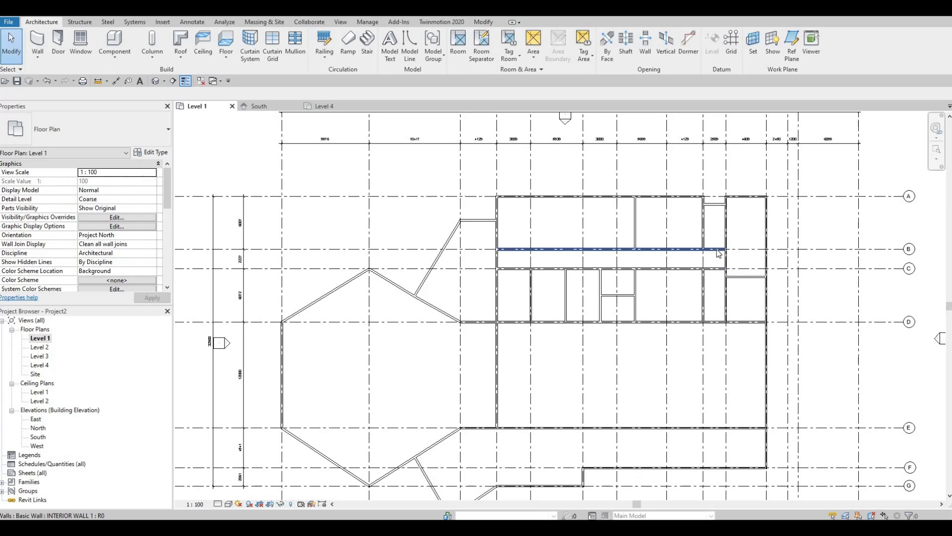
pyautogui.scroll(4, 722, 252)
pyautogui.press('Escape')
pyautogui.click(744, 251)
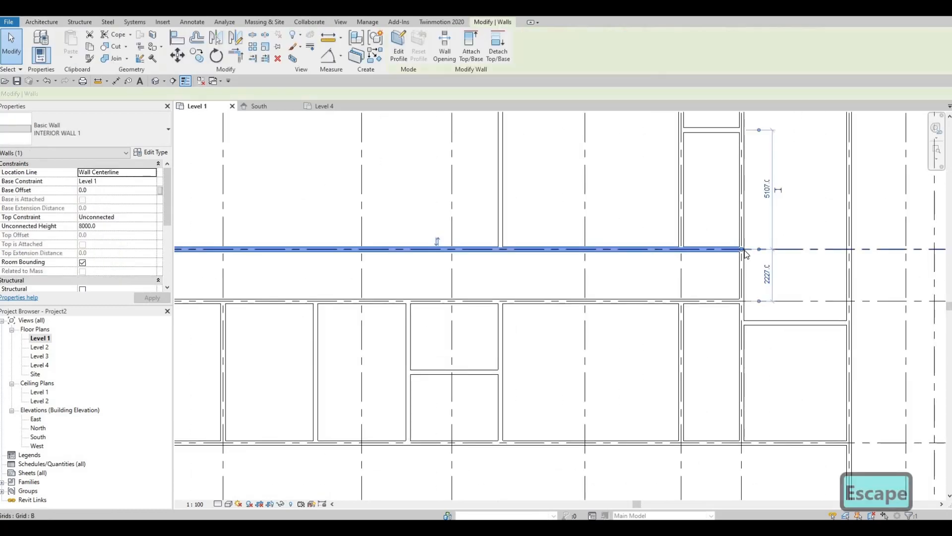
pyautogui.moveTo(706, 249); pyautogui.dragTo(681, 250)
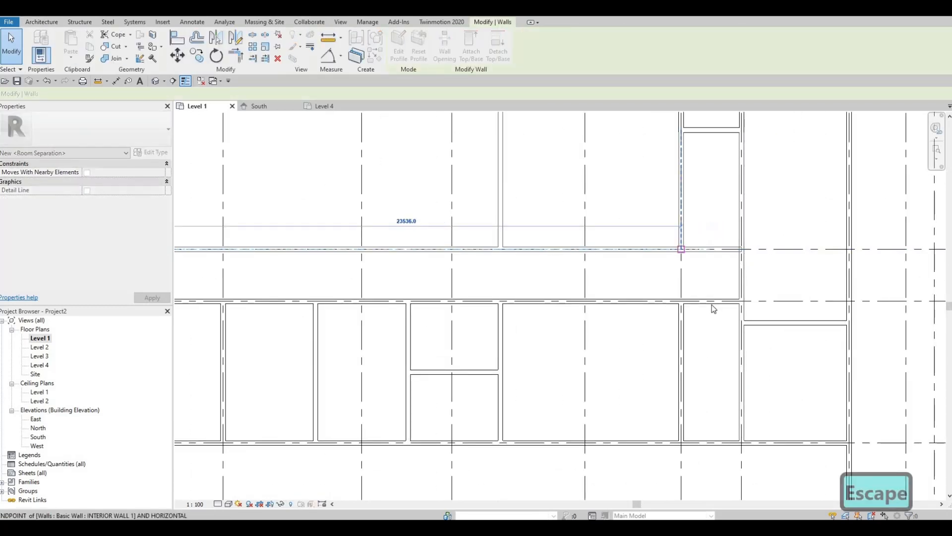
pyautogui.press('Escape')
# Shorten the grid C interior wall so its east end also stops at the wall on the west side of the 2589 bay.
pyautogui.click(738, 303)
pyautogui.moveTo(741, 301); pyautogui.dragTo(682, 304)
pyautogui.press('Escape')
pyautogui.scroll(-3, 868, 221)
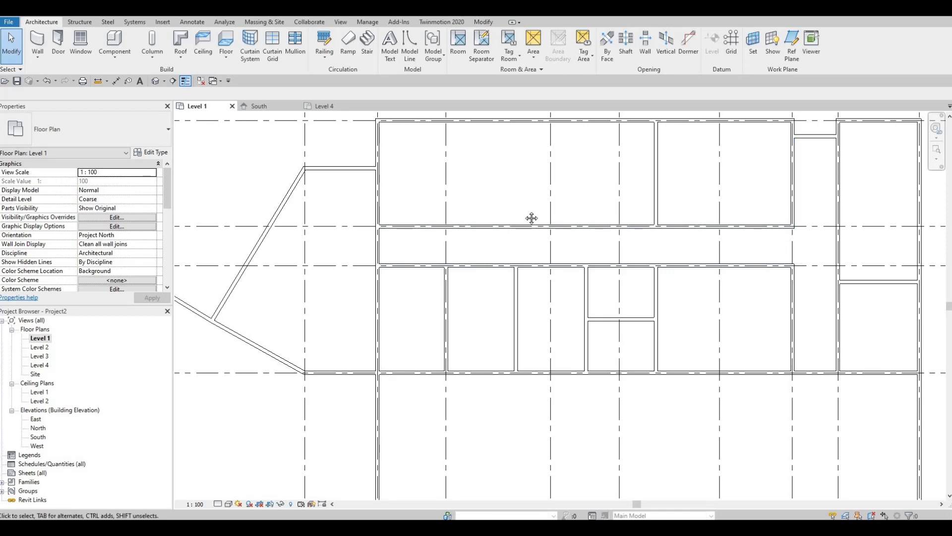
pyautogui.scroll(-2, 543, 227)
pyautogui.press('Escape')
pyautogui.scroll(-4, 595, 225)
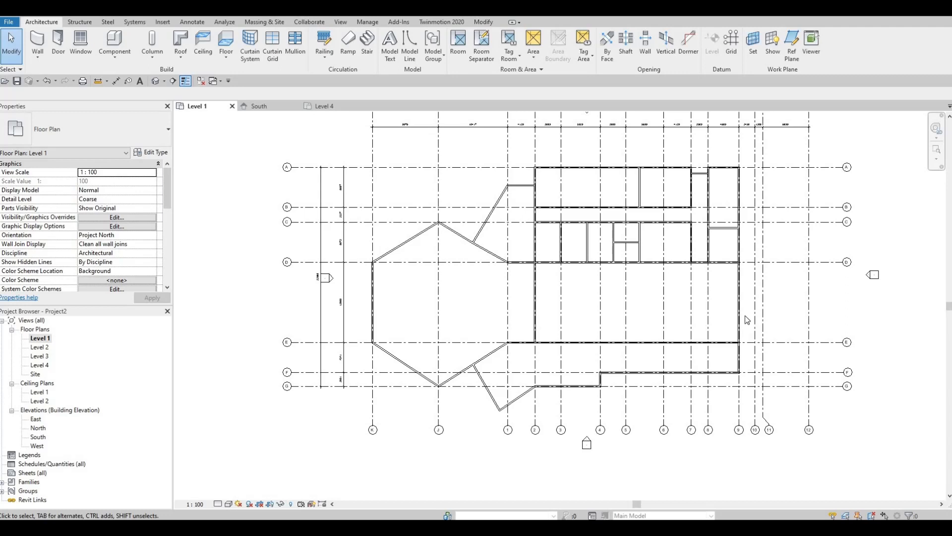
pyautogui.press('Escape')
pyautogui.doubleClick(665, 262)
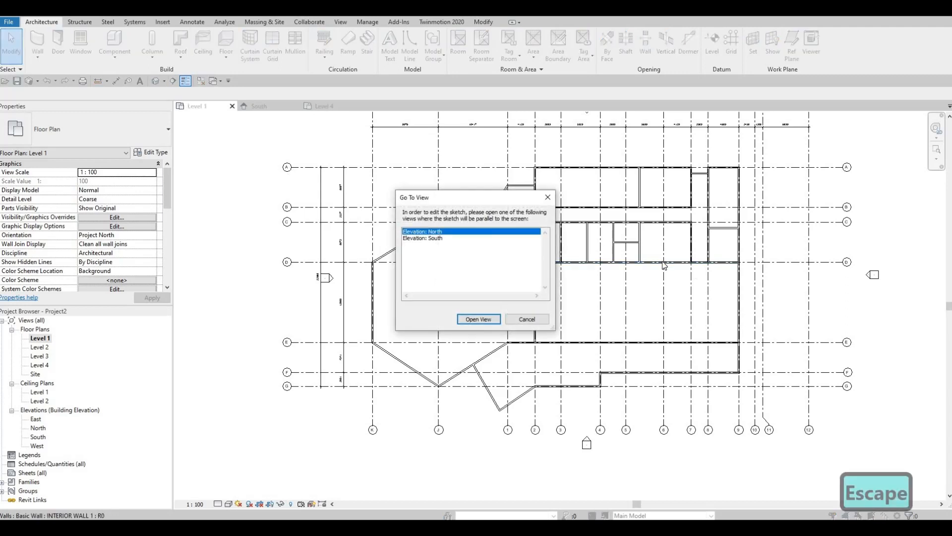
pyautogui.press('Escape')
pyautogui.press('Escape')
# Draw three chained INTERIOR WALL 1 walls against the grid 9 exterior wall, about 3400 below grid D, enclosing about 2800 by 5300.
pyautogui.click(663, 262)
pyautogui.press('c')
pyautogui.press('s')
pyautogui.scroll(3, 738, 280)
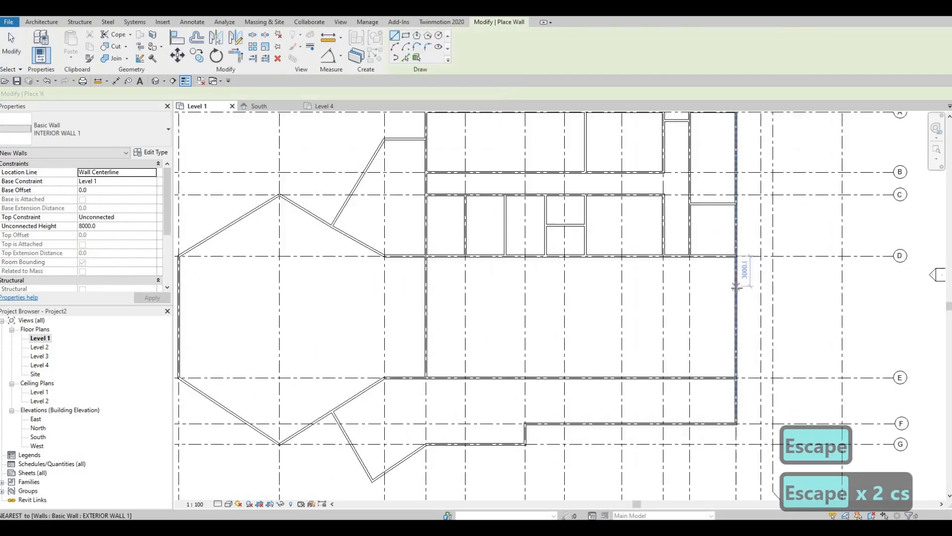
pyautogui.scroll(2, 736, 287)
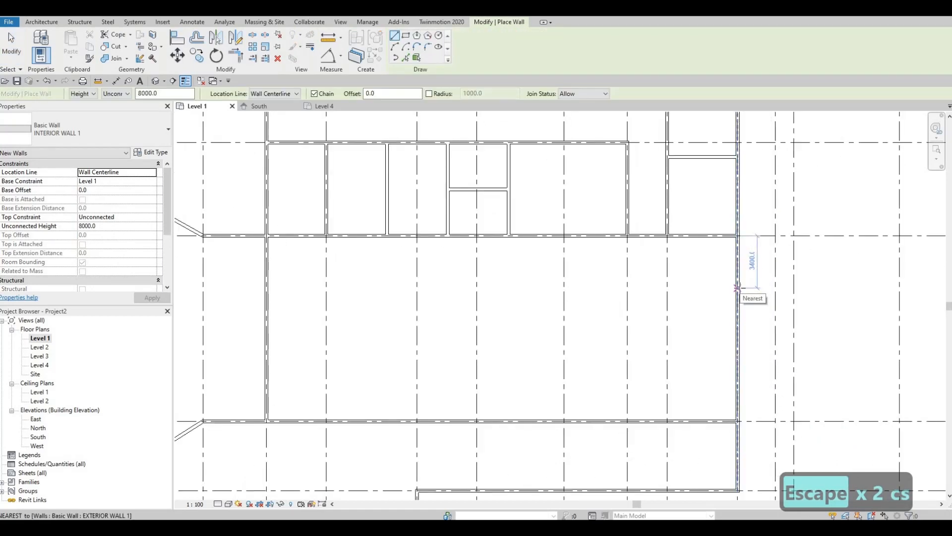
pyautogui.click(737, 288)
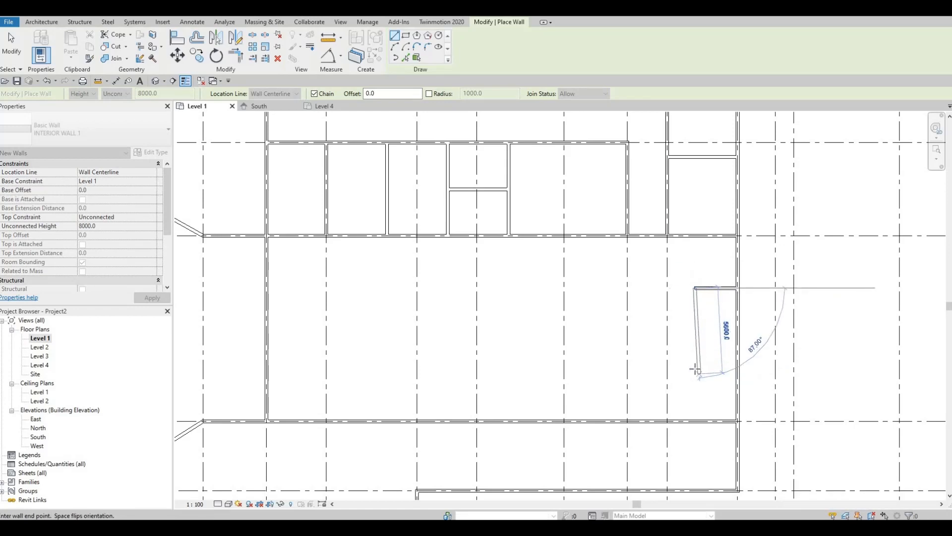
pyautogui.click(695, 369)
pyautogui.click(735, 369)
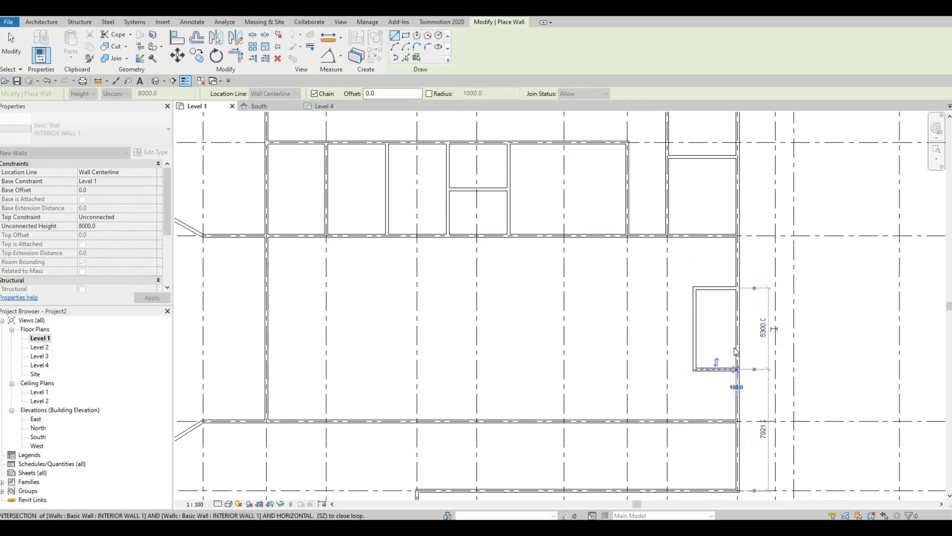
pyautogui.press('Escape')
pyautogui.press('Escape')
pyautogui.press('Escape')
# Set the distance from the grid D wall to the small enclosure's north wall to 3500.
pyautogui.scroll(1, 721, 306)
pyautogui.moveTo(712, 246); pyautogui.dragTo(709, 224, button='middle')
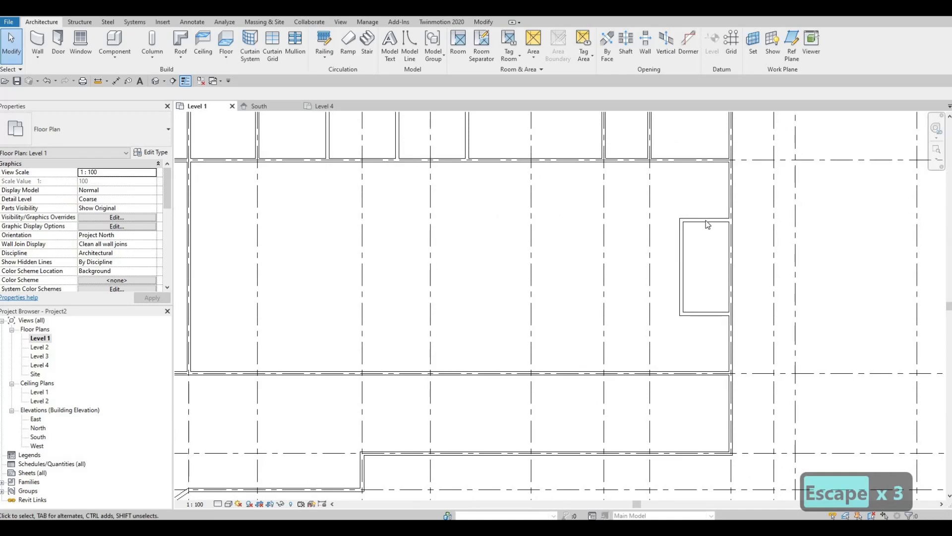
pyautogui.click(706, 221)
pyautogui.click(645, 191)
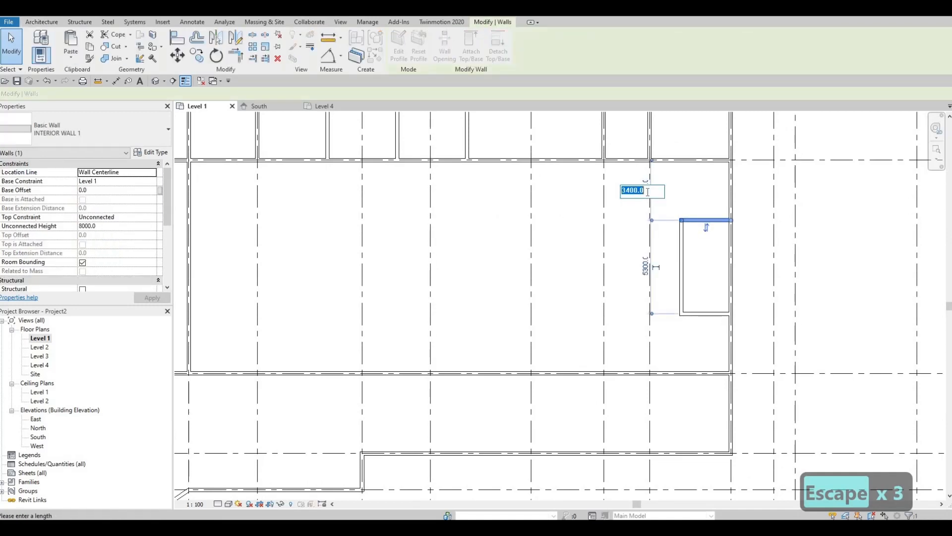
pyautogui.write('3500')
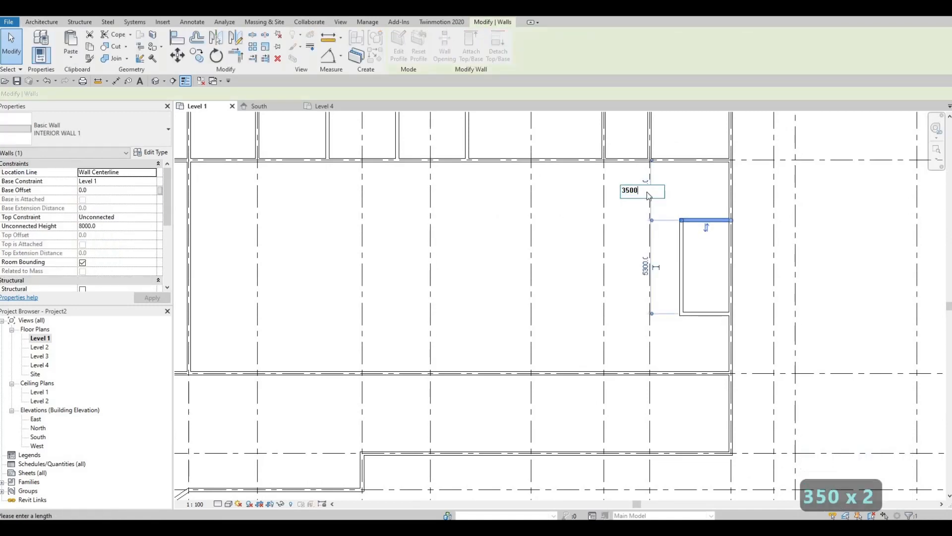
pyautogui.press('Return')
pyautogui.press('Escape')
pyautogui.press('Escape')
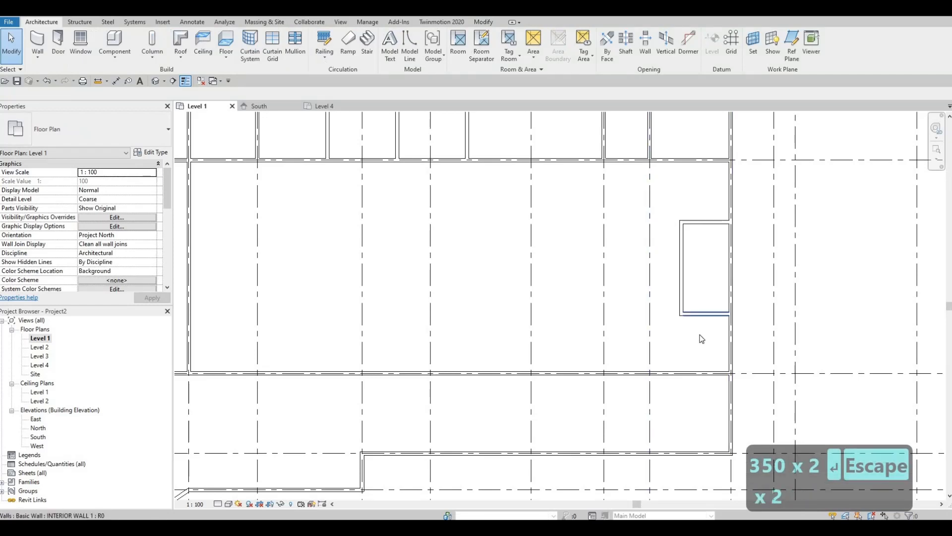
# Measure the small enclosure's south wall from the grid E wall and set that distance to 3500.
pyautogui.click(704, 314)
pyautogui.moveTo(718, 378); pyautogui.dragTo(689, 247, button='middle')
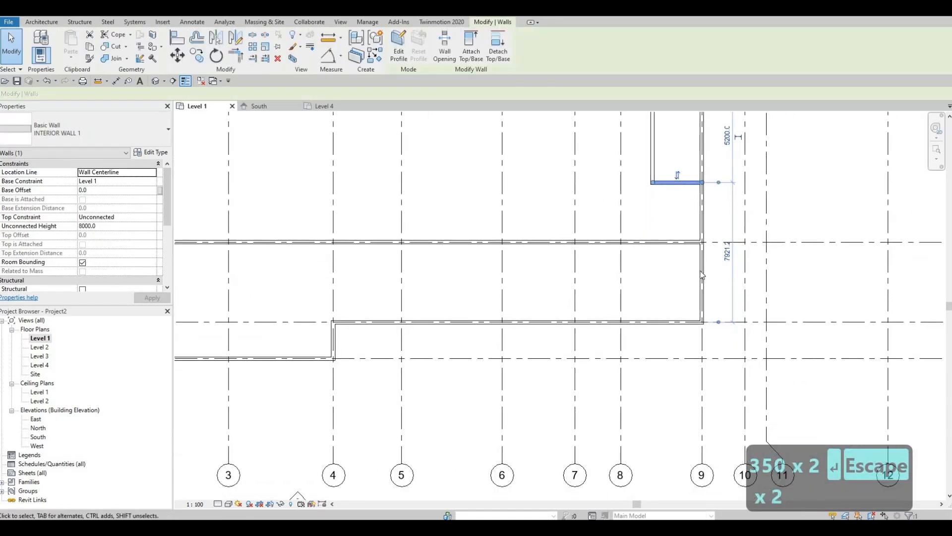
pyautogui.moveTo(688, 246); pyautogui.dragTo(719, 247)
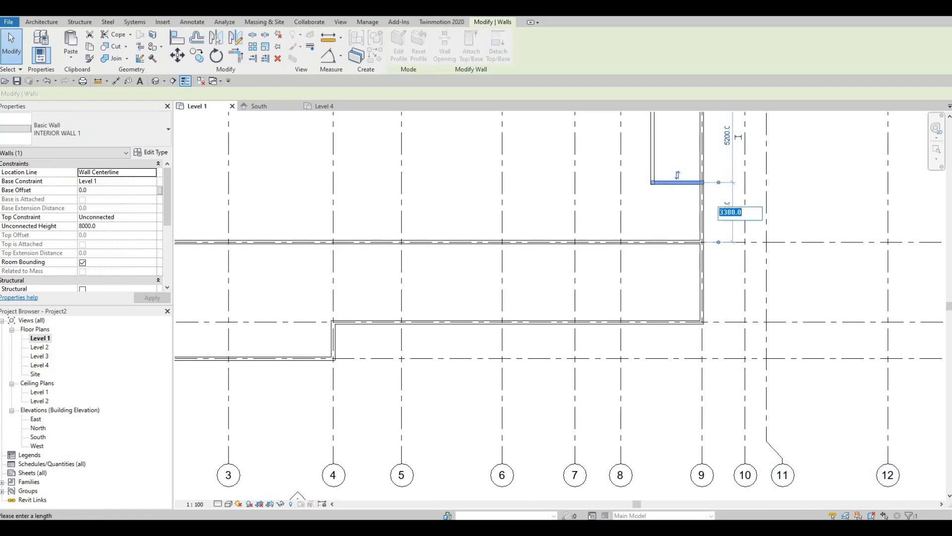
pyautogui.write('3500')
pyautogui.press('Return')
pyautogui.press('Escape')
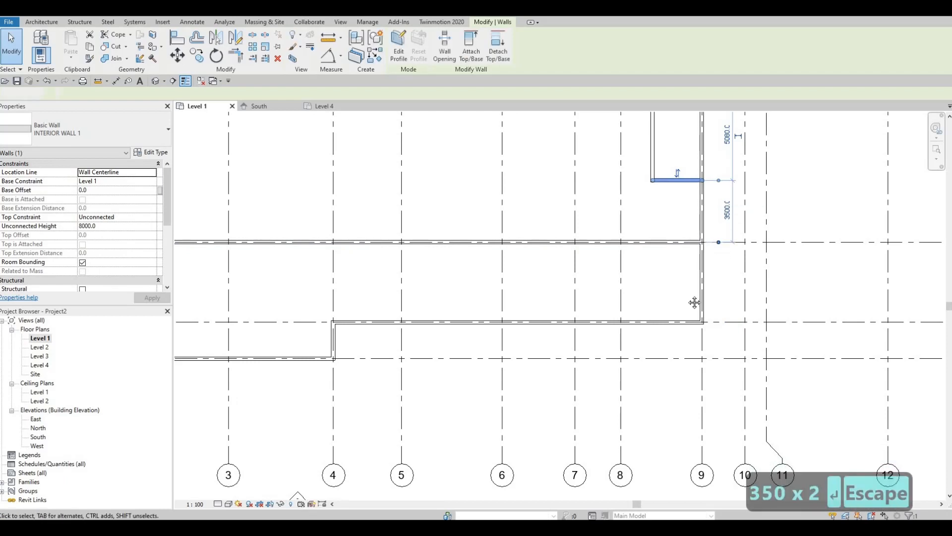
pyautogui.moveTo(698, 203); pyautogui.dragTo(695, 302, button='middle')
pyautogui.press('Escape')
# Set the distance from the small enclosure's west wall to the grid 9 exterior wall to 2500.
pyautogui.click(650, 218)
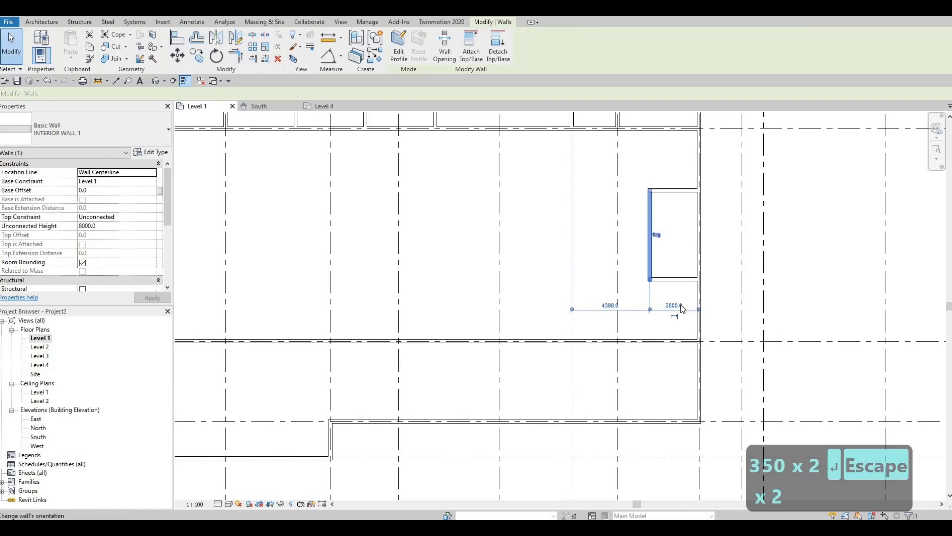
pyautogui.click(680, 305)
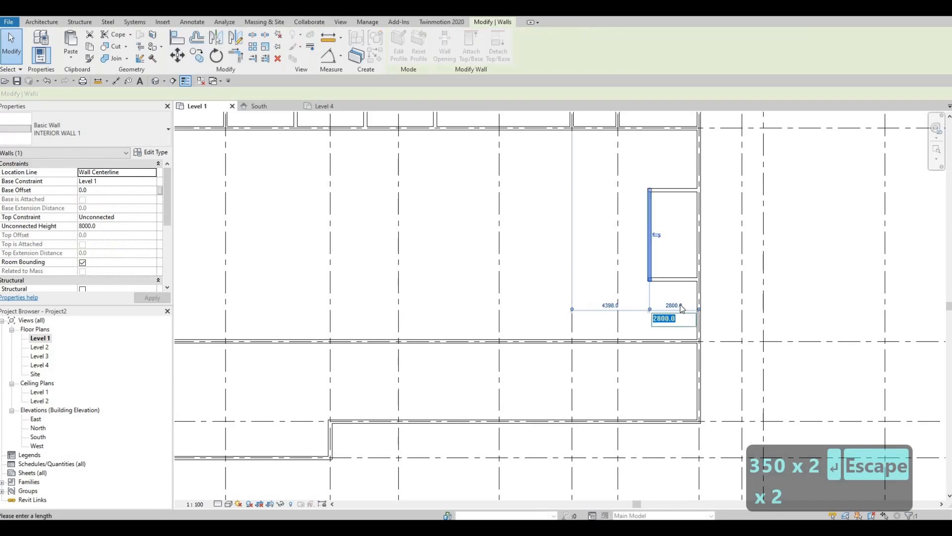
pyautogui.write('2500')
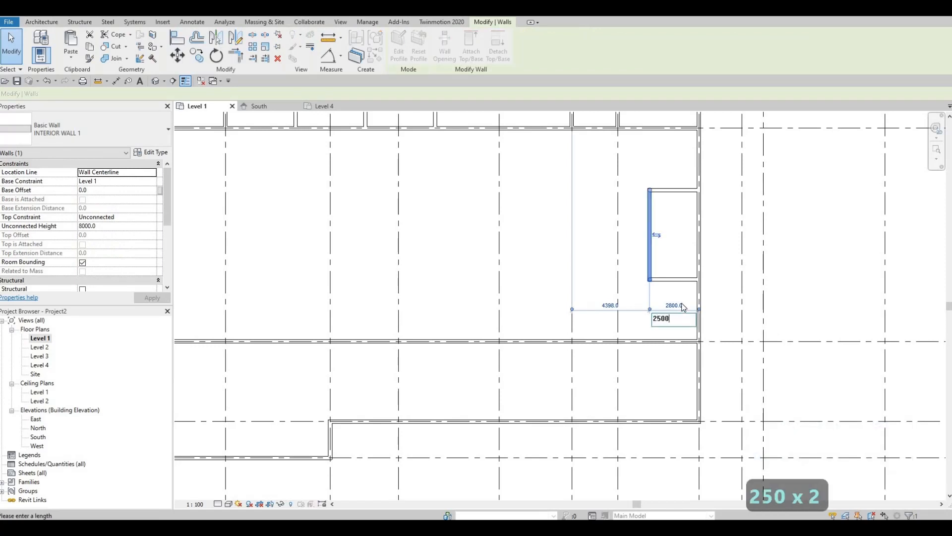
pyautogui.press('Return')
pyautogui.press('Escape')
pyautogui.press('Escape')
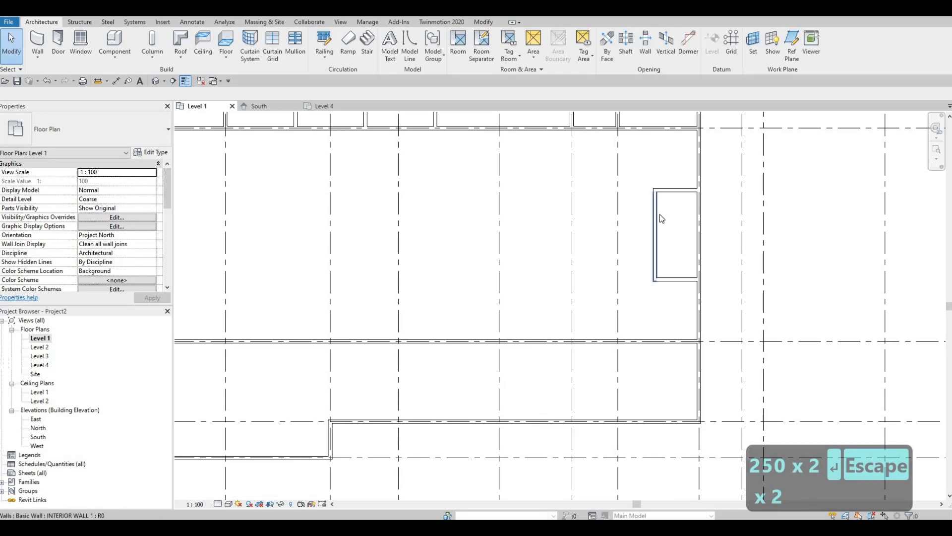
pyautogui.scroll(-5, 709, 216)
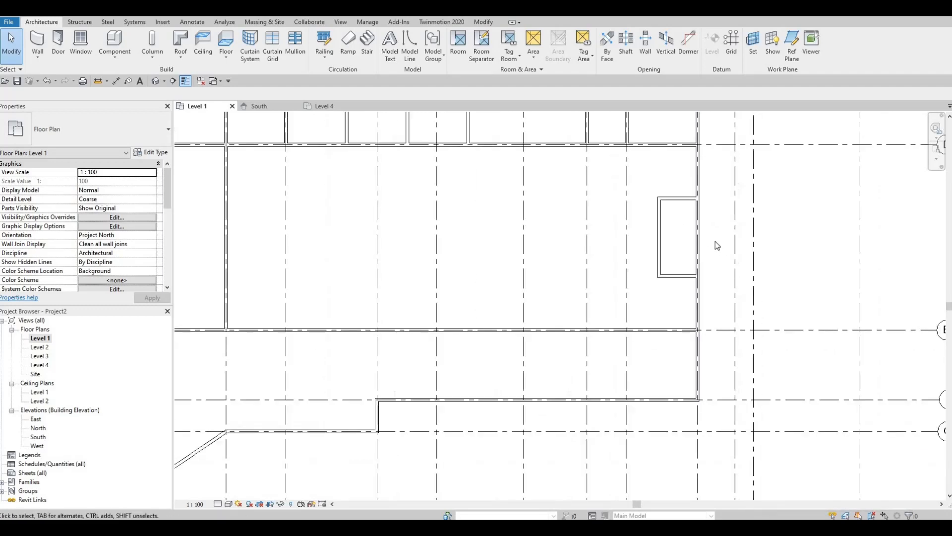
pyautogui.moveTo(744, 255); pyautogui.dragTo(772, 249, button='middle')
pyautogui.scroll(-1, 751, 254)
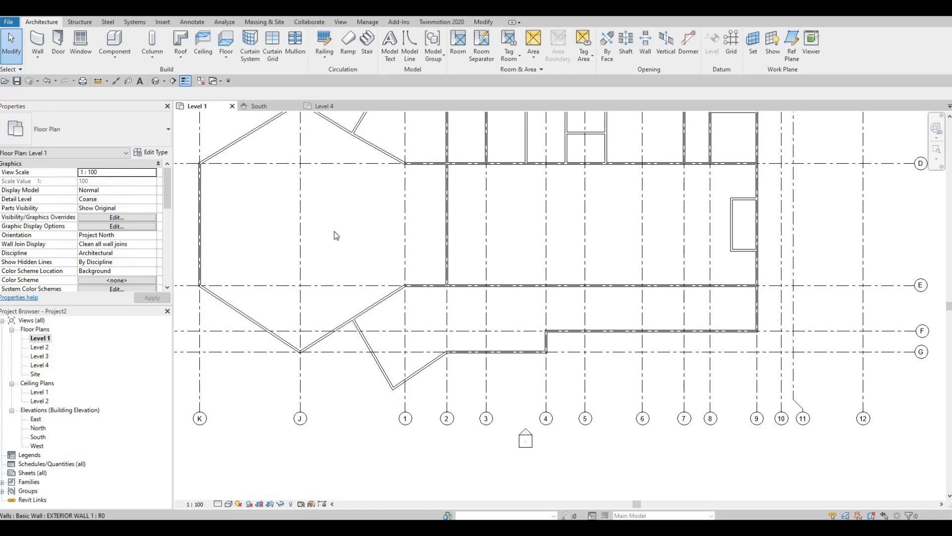
pyautogui.moveTo(627, 222); pyautogui.dragTo(629, 215, button='middle')
pyautogui.press('Escape')
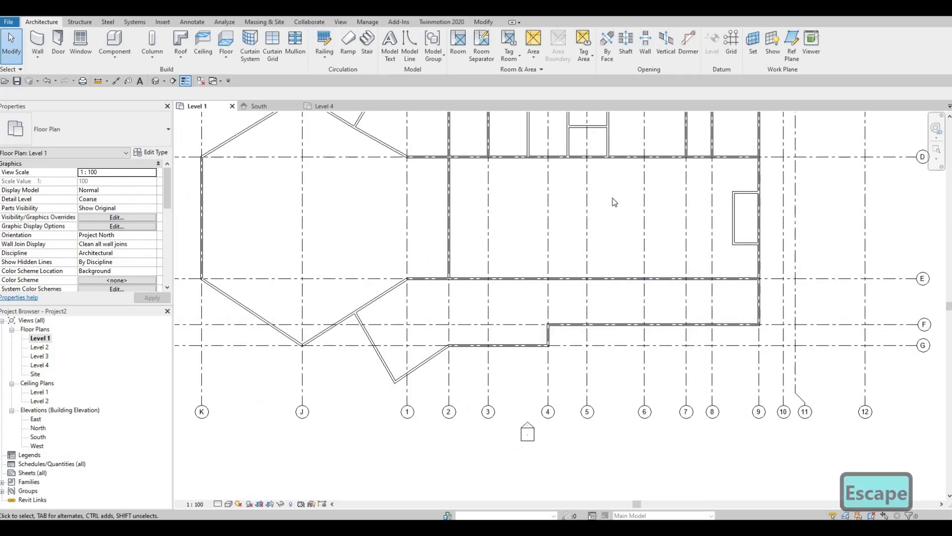
pyautogui.moveTo(609, 118); pyautogui.dragTo(597, 177, button='middle')
pyautogui.click(585, 219)
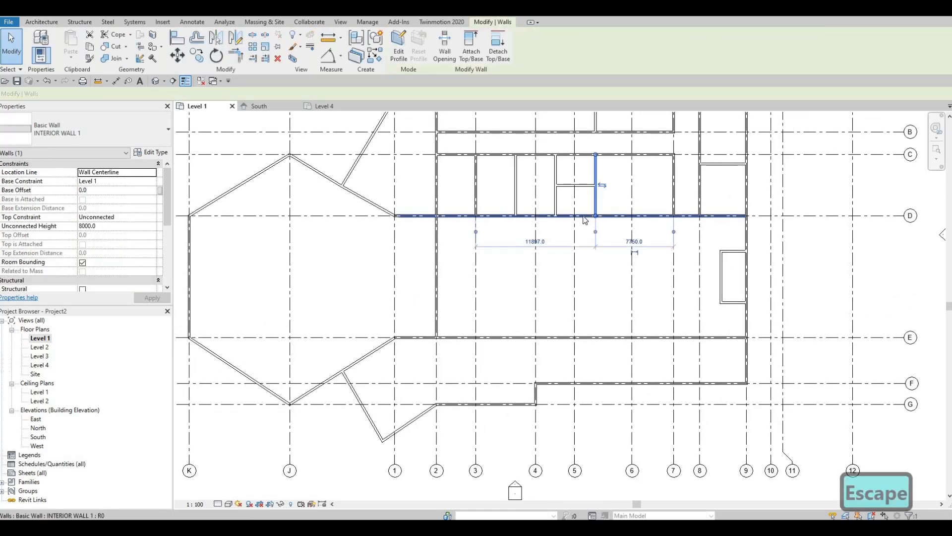
pyautogui.press('c')
pyautogui.press('s')
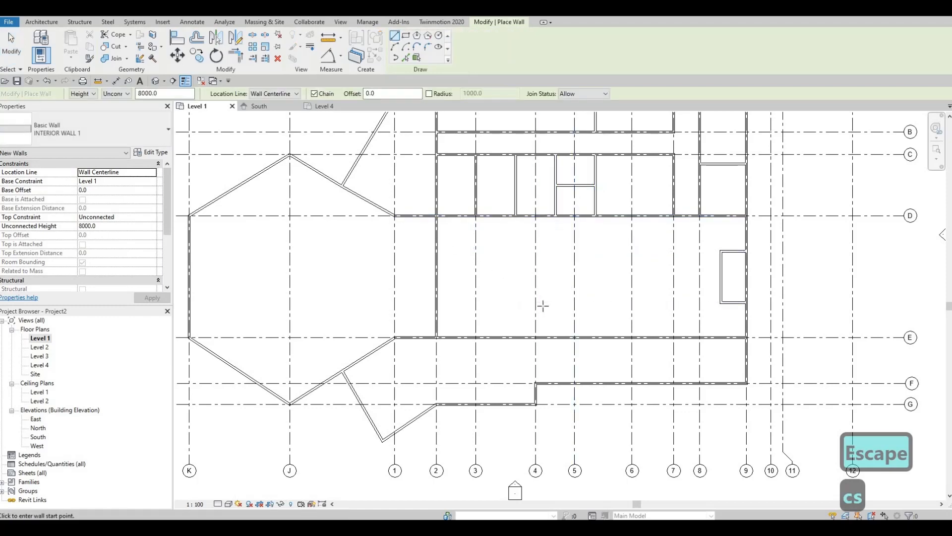
pyautogui.moveTo(475, 338); pyautogui.dragTo(509, 325, button='middle')
pyautogui.press('Escape')
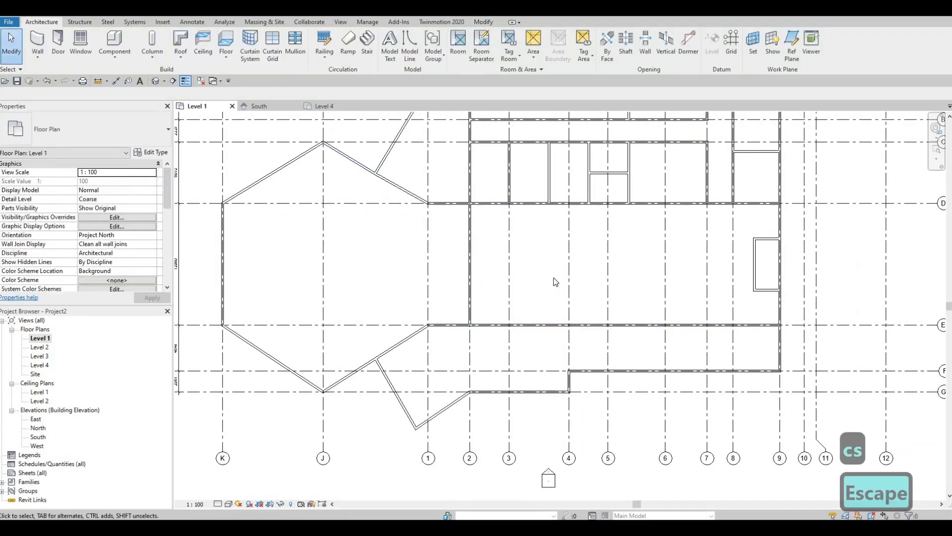
pyautogui.moveTo(553, 277); pyautogui.dragTo(588, 258, button='middle')
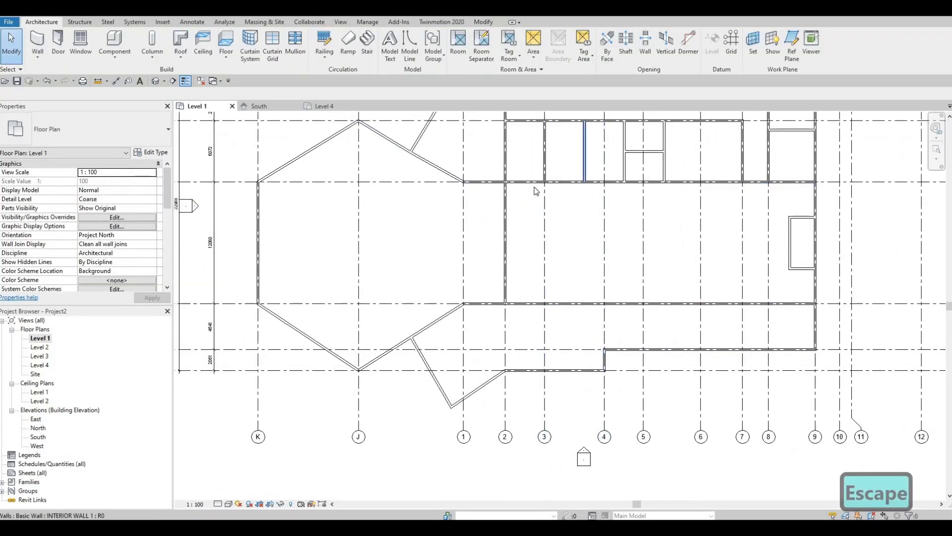
# Draw chained interior walls from the grid 1 and E corner: 3000 south, about 4129 east to grid 2, and back to the grid E wall.
pyautogui.click(585, 154)
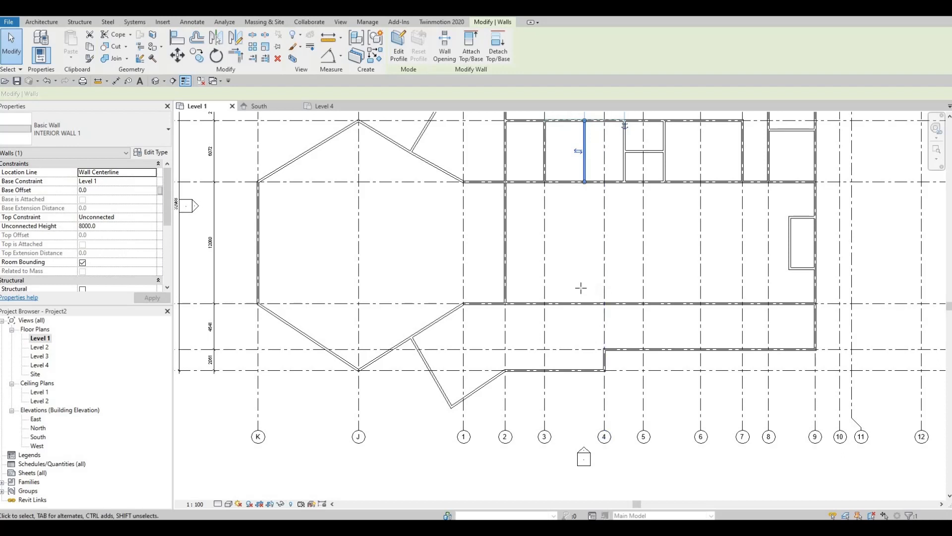
pyautogui.press('c')
pyautogui.press('s')
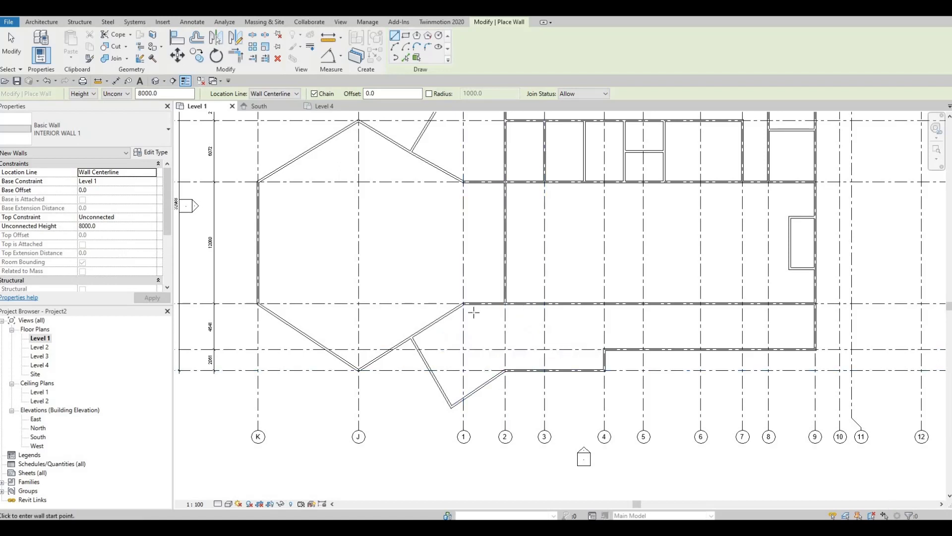
pyautogui.scroll(2, 464, 302)
pyautogui.click(461, 301)
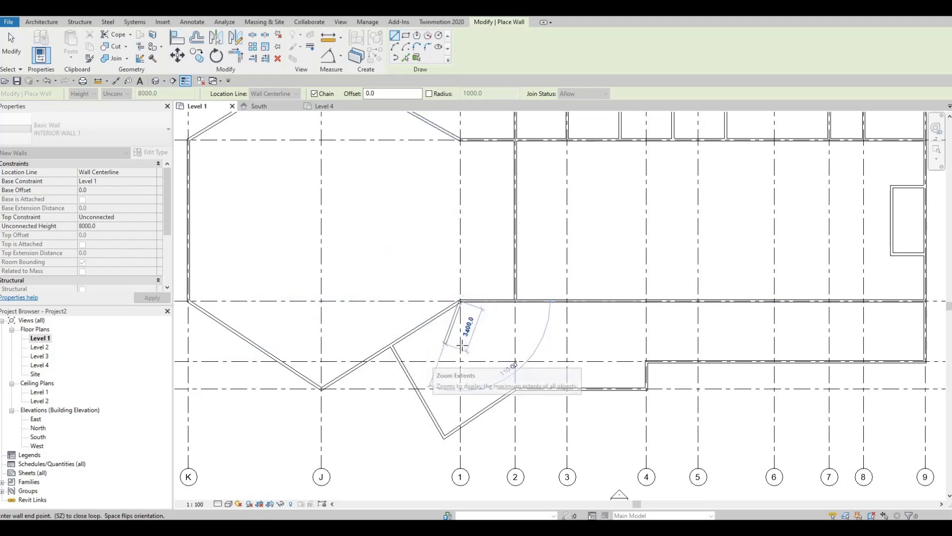
pyautogui.scroll(1, 459, 343)
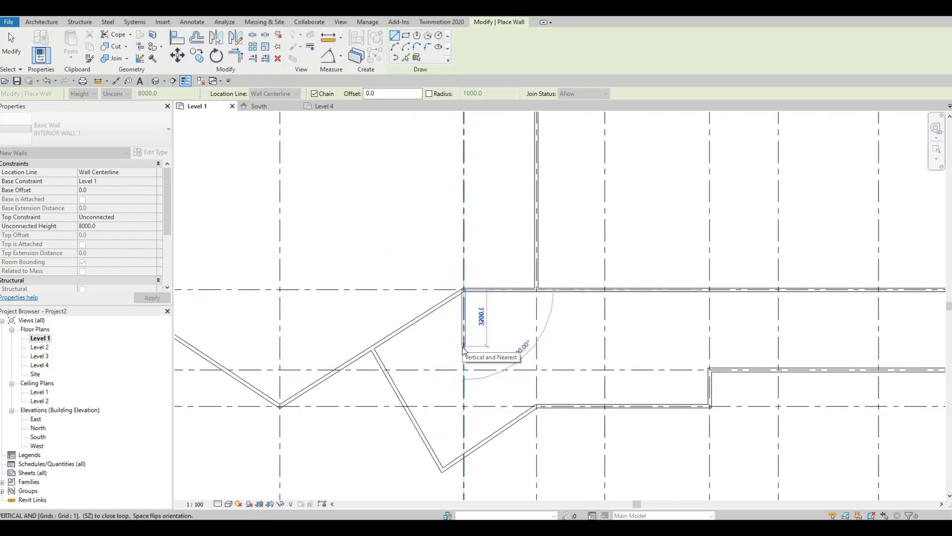
pyautogui.write('3000')
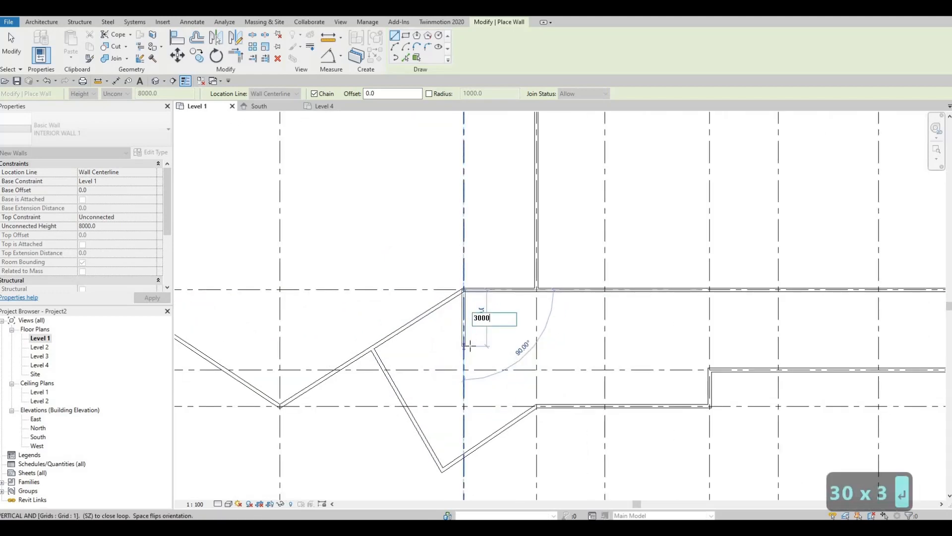
pyautogui.press('Return')
pyautogui.click(537, 342)
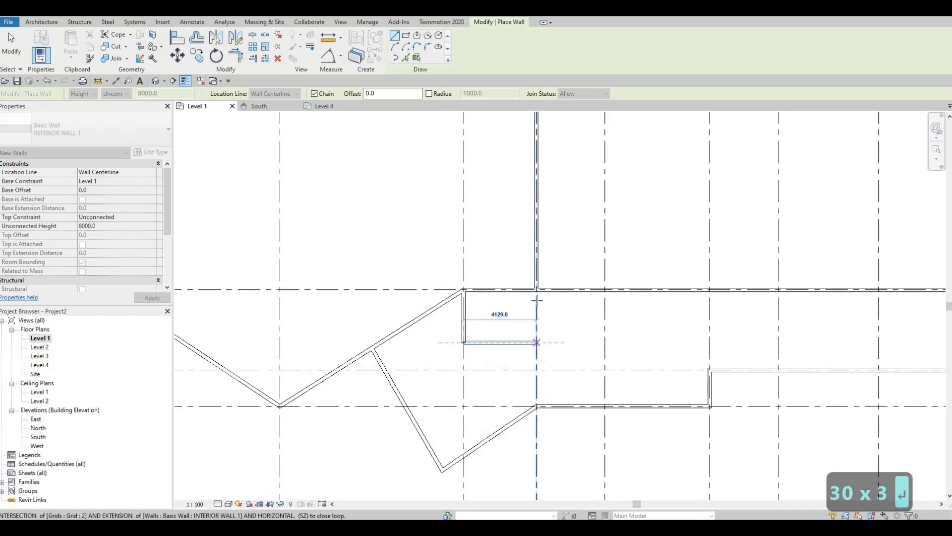
pyautogui.press('Escape')
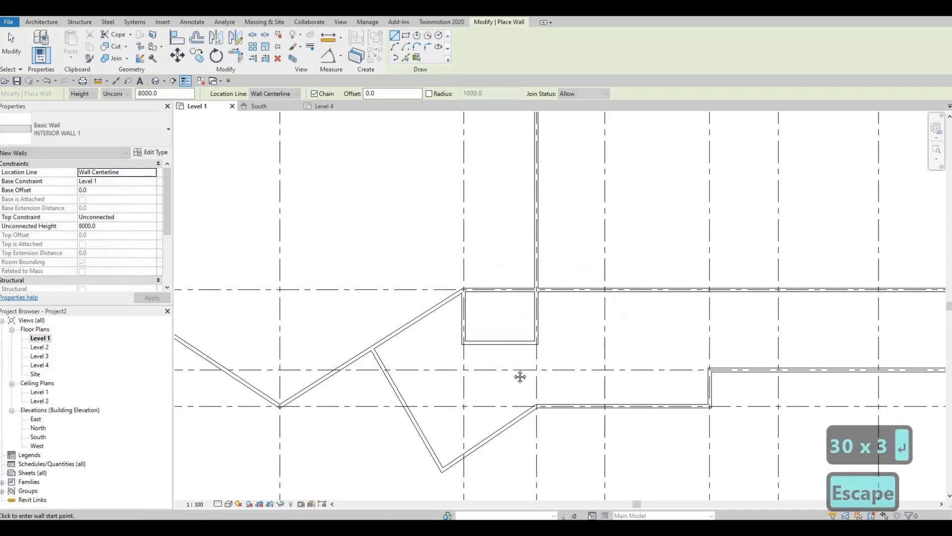
pyautogui.moveTo(525, 318); pyautogui.dragTo(538, 268, button='middle')
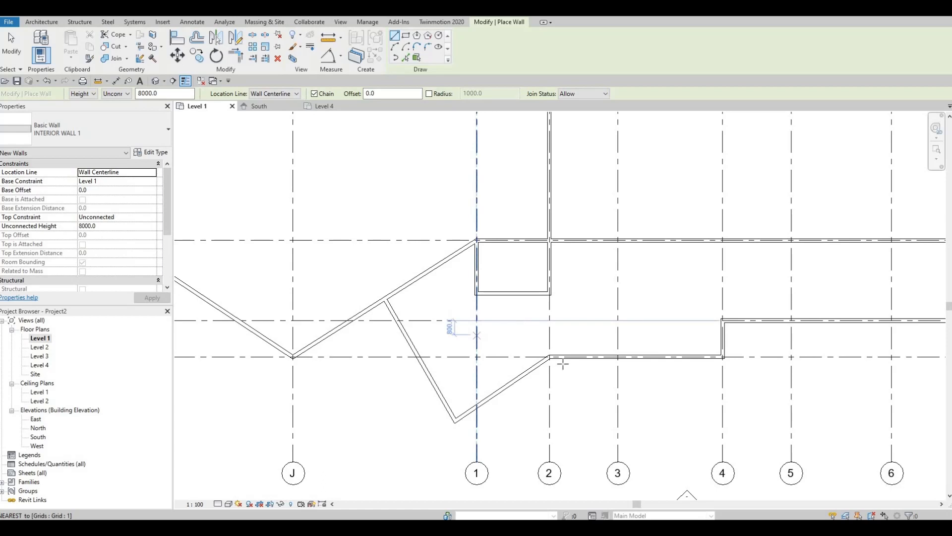
pyautogui.press('Escape')
pyautogui.press('Escape')
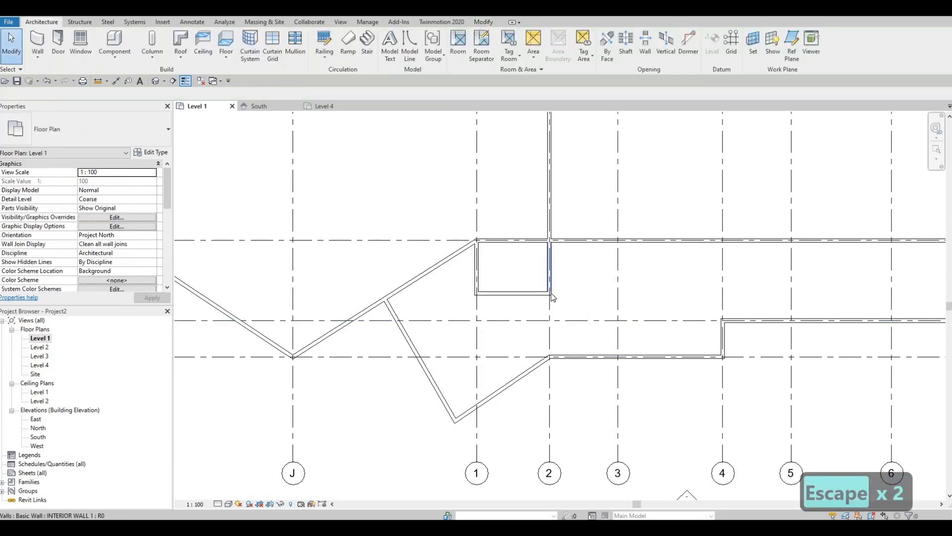
# Extend the short interior wall on grid 2 south to the exterior wall corner at grid G.
pyautogui.click(550, 291)
pyautogui.moveTo(554, 355); pyautogui.dragTo(550, 356)
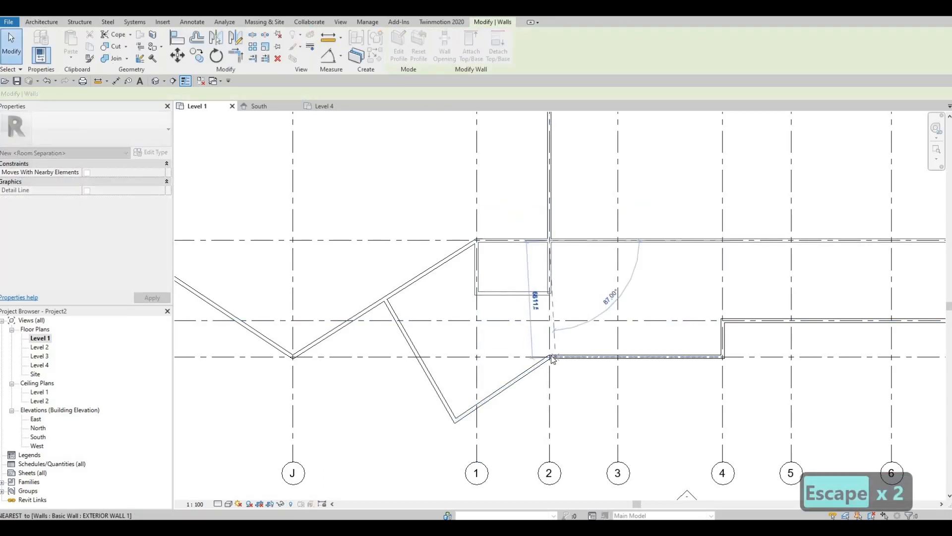
pyautogui.press('Escape')
pyautogui.press('Escape')
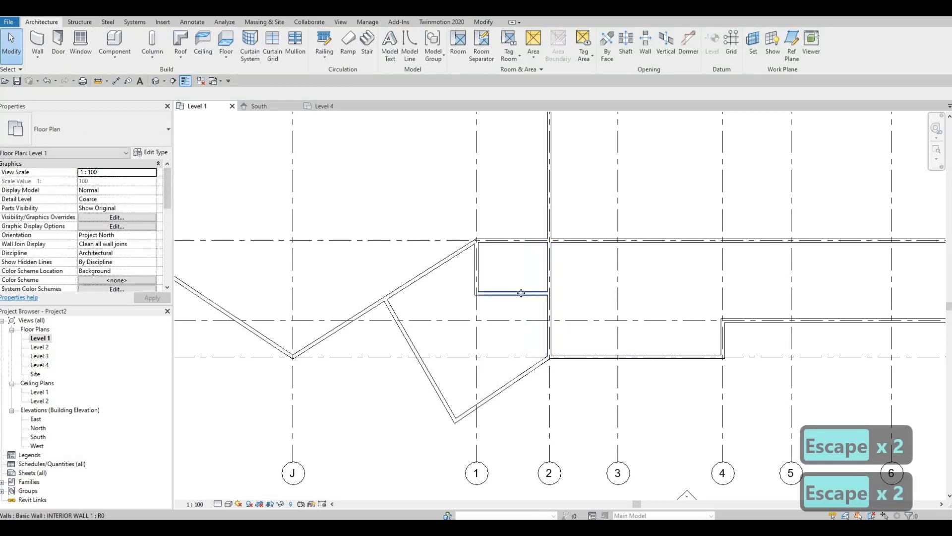
# Draw an interior wall on grid 4 from the exterior wall corner at grid F north to the grid E wall.
pyautogui.click(521, 292)
pyautogui.press('c')
pyautogui.press('s')
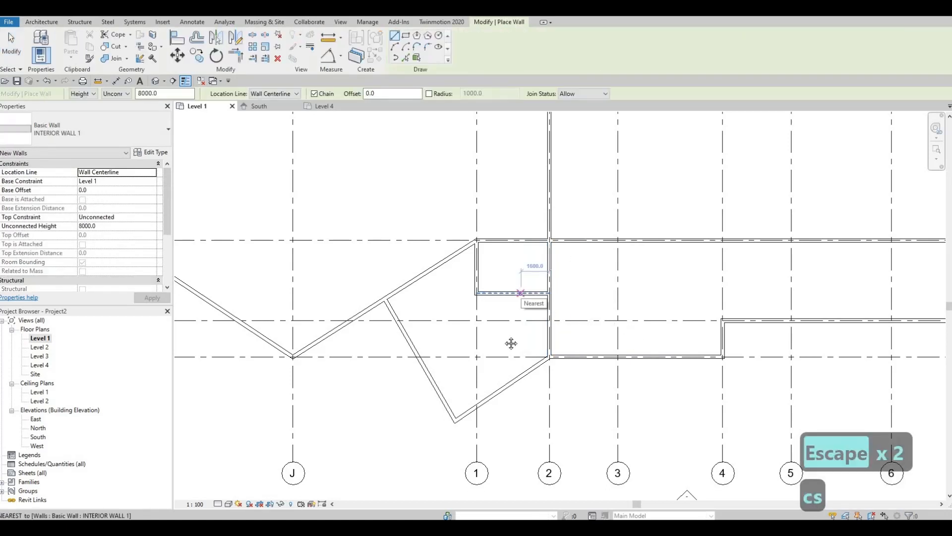
pyautogui.scroll(-1, 580, 340)
pyautogui.keyDown('shift'); pyautogui.hscroll(3, 581, 332); pyautogui.keyUp('shift')
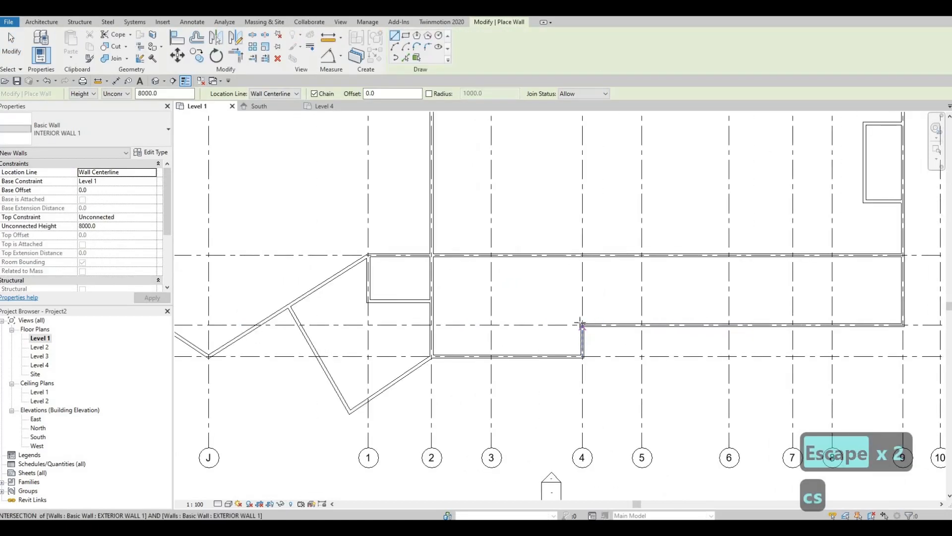
pyautogui.click(582, 325)
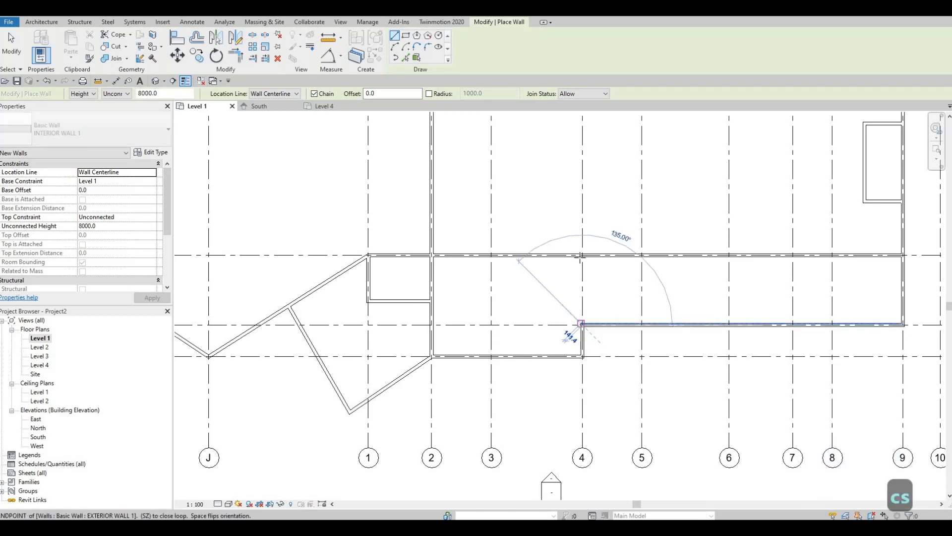
pyautogui.press('Escape')
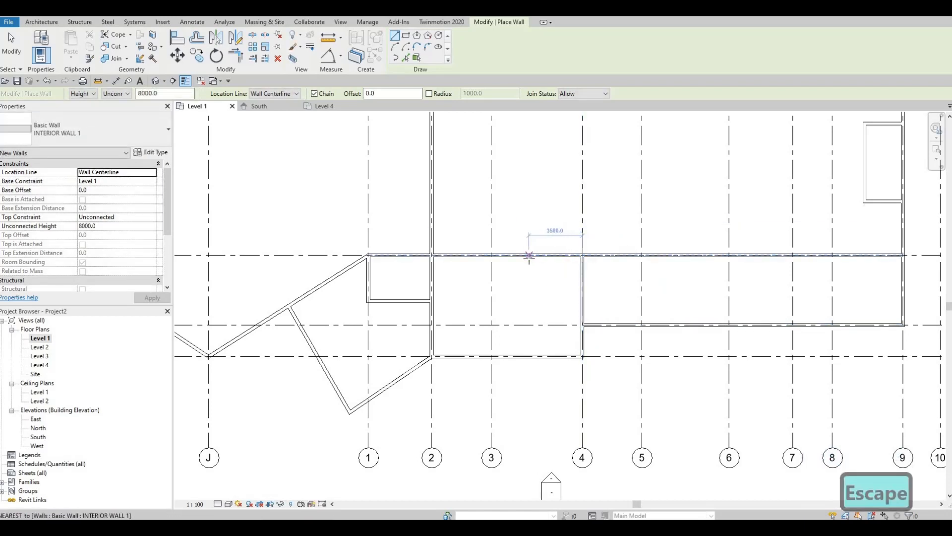
# Draw chained interior walls starting 3500 west of grid 4 on the grid E wall, south to grid F and east to the grid 4 wall.
pyautogui.click(528, 256)
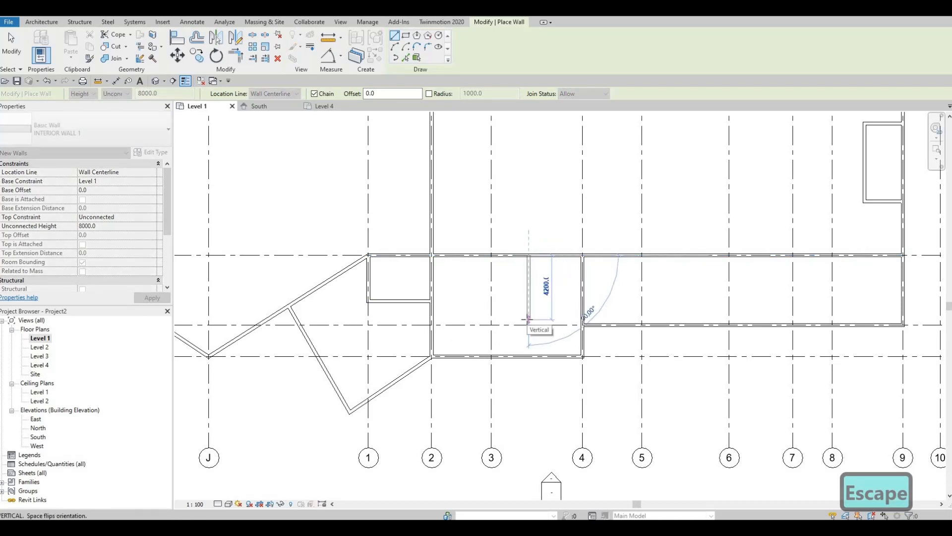
pyautogui.scroll(1, 529, 319)
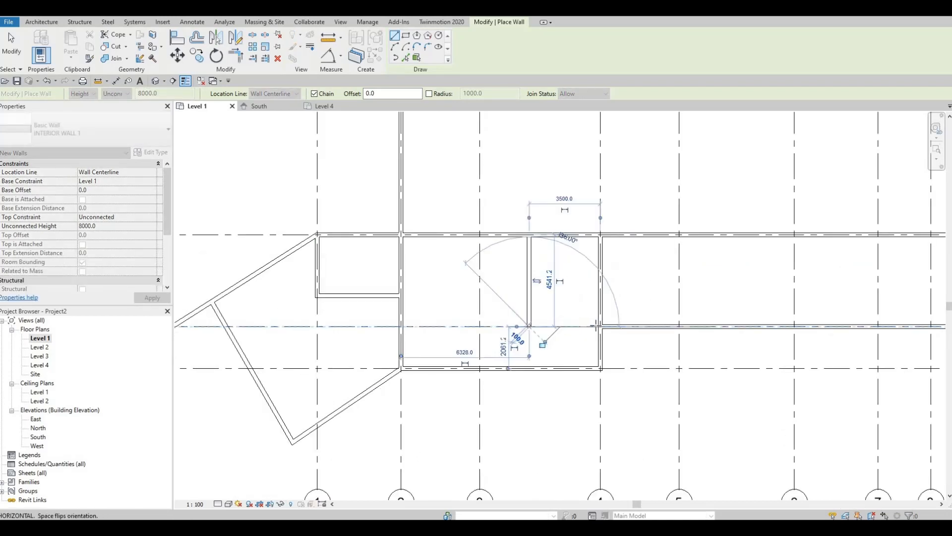
pyautogui.click(597, 325)
pyautogui.press('Escape')
pyautogui.press('Escape')
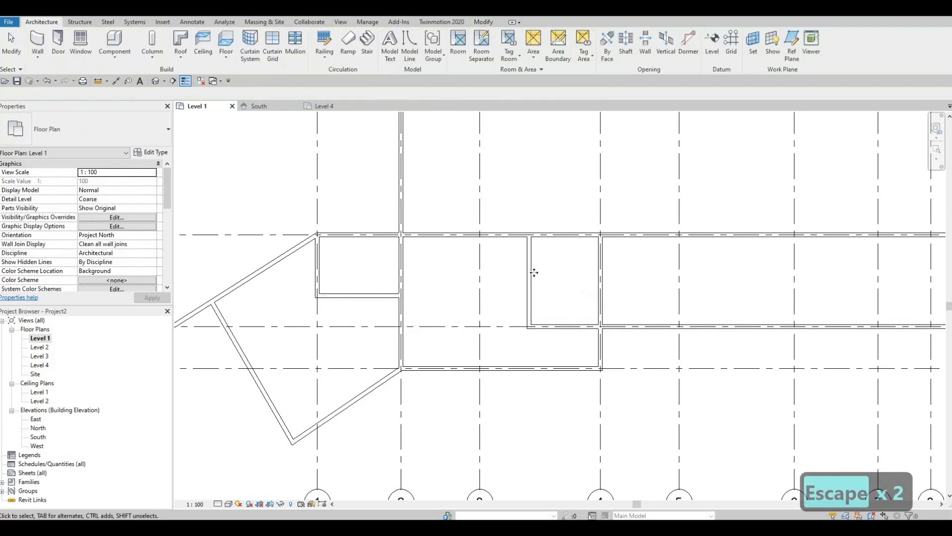
pyautogui.click(534, 273)
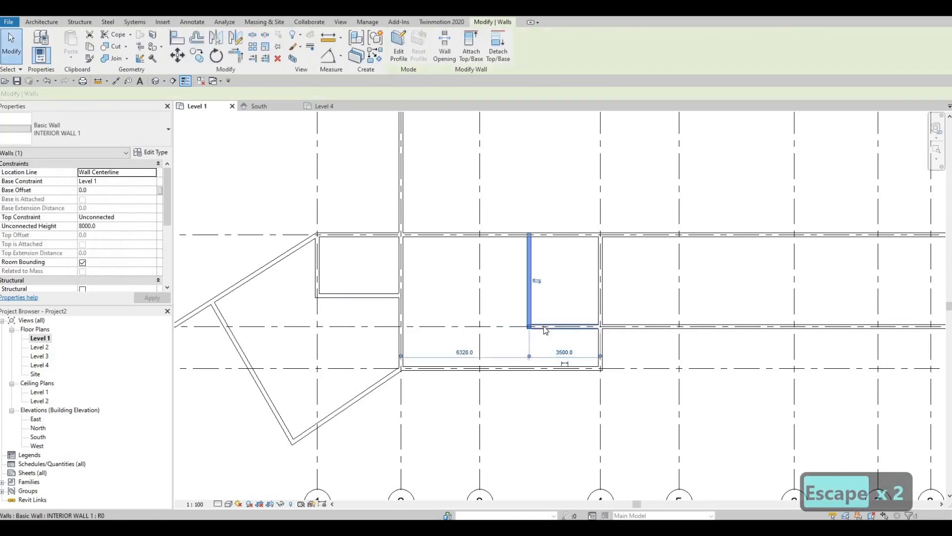
pyautogui.press('Escape')
pyautogui.scroll(-2, 531, 319)
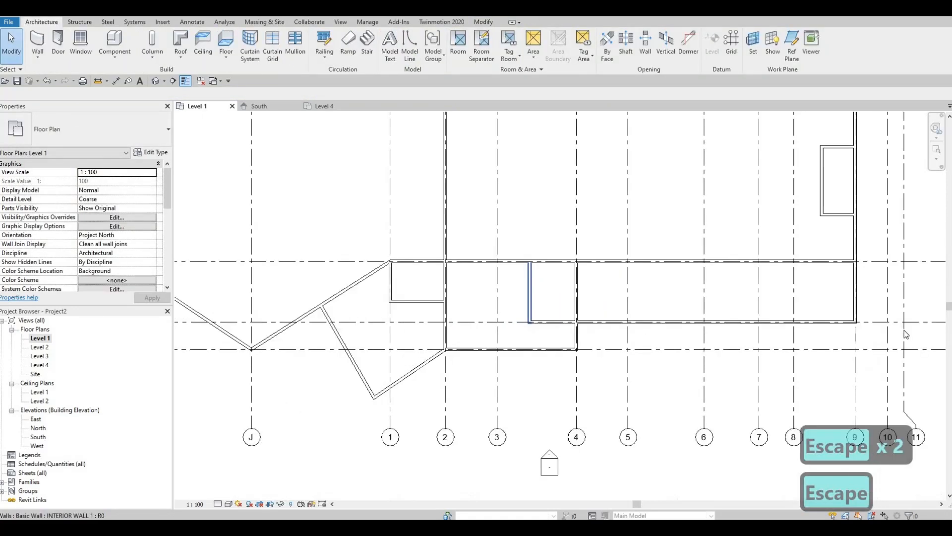
pyautogui.scroll(-2, 529, 313)
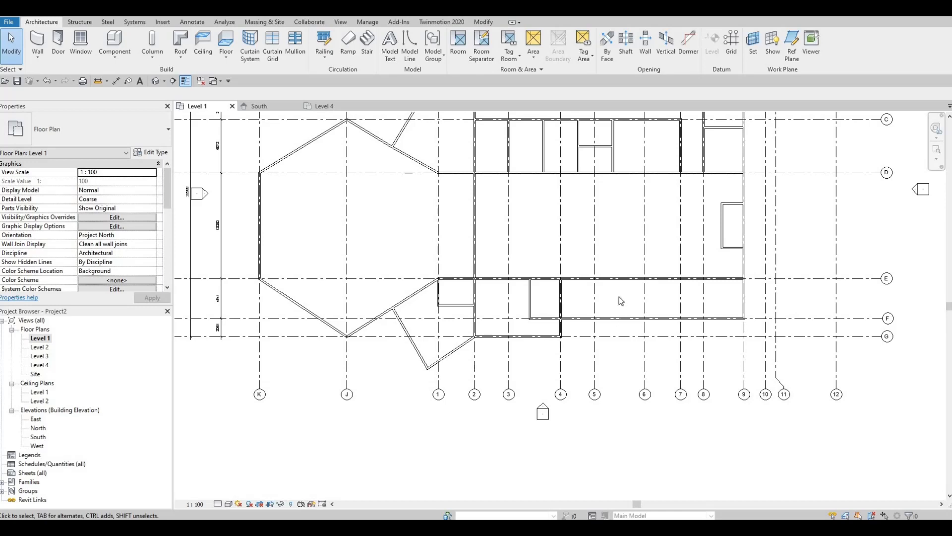
pyautogui.scroll(2, 619, 296)
pyautogui.press('Escape')
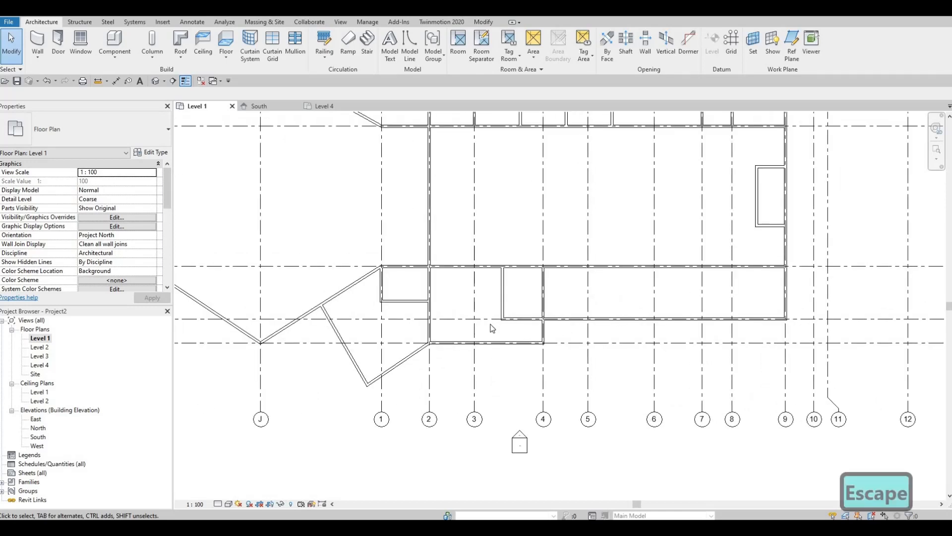
pyautogui.press('Escape')
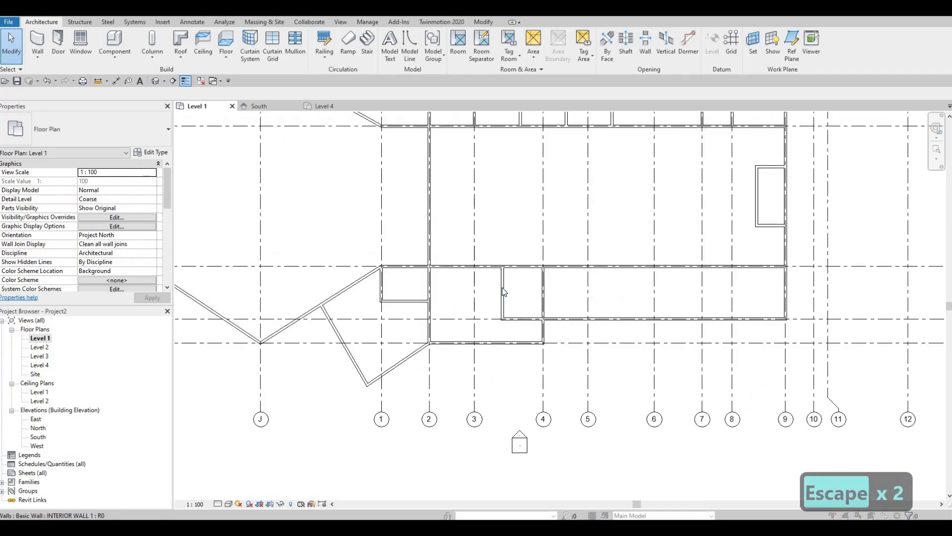
pyautogui.doubleClick(503, 290)
pyautogui.press('Escape')
pyautogui.press('Escape')
# Draw an interior wall between grids 5 and 6, about 6660 east of grid 4, from the grid F exterior wall to the grid E wall.
pyautogui.click(503, 278)
pyautogui.press('c')
pyautogui.press('s')
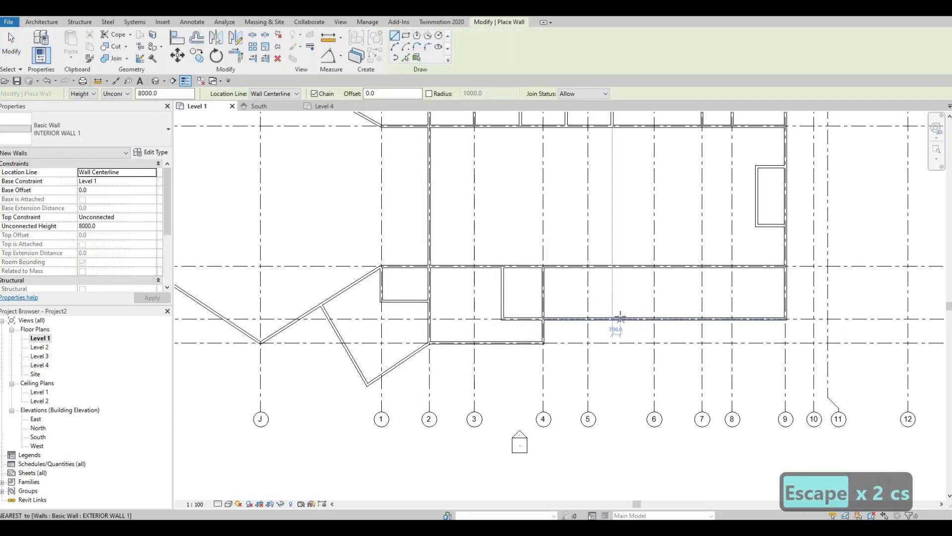
pyautogui.click(620, 318)
pyautogui.click(620, 267)
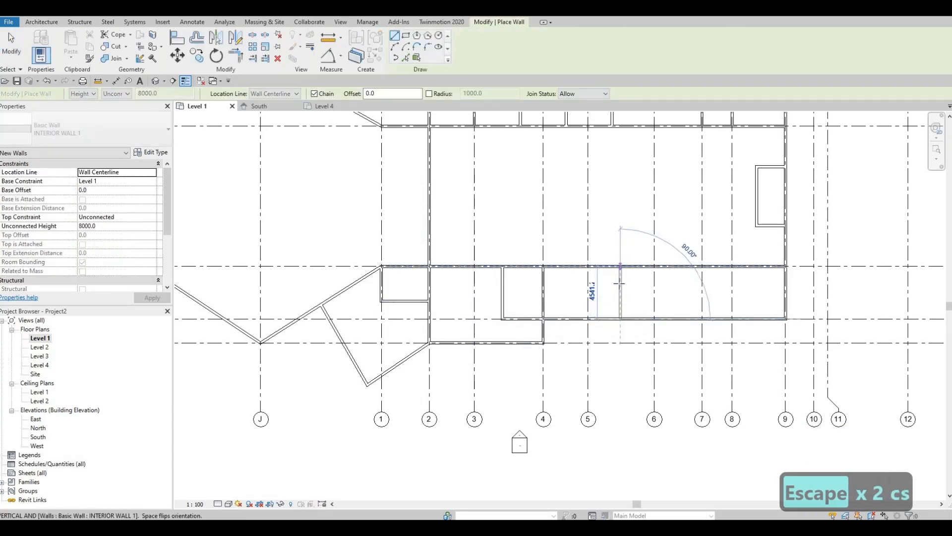
pyautogui.press('Escape')
pyautogui.press('Escape')
# Set the distance between the grid 4 wall and the interior wall between grids 5 and 6 to 6500.
pyautogui.click(620, 290)
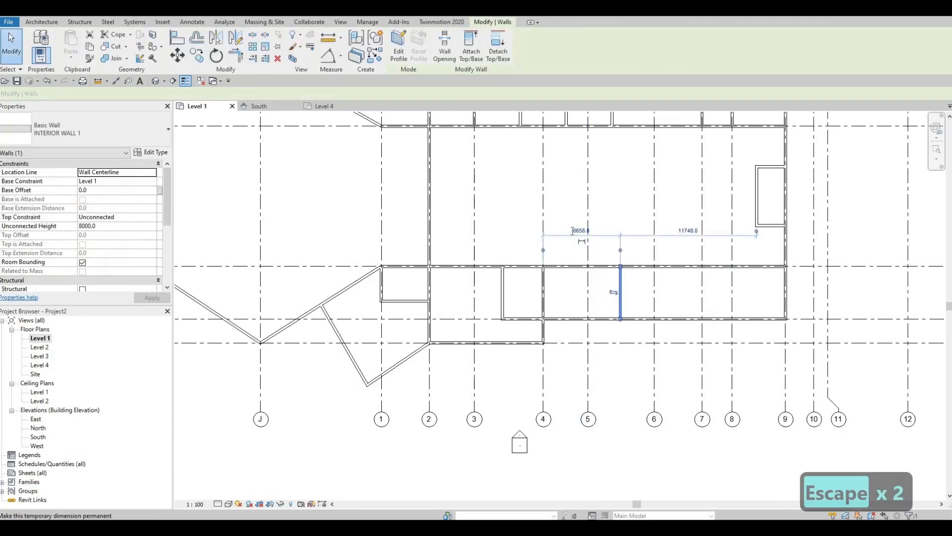
pyautogui.click(576, 230)
pyautogui.write('6500')
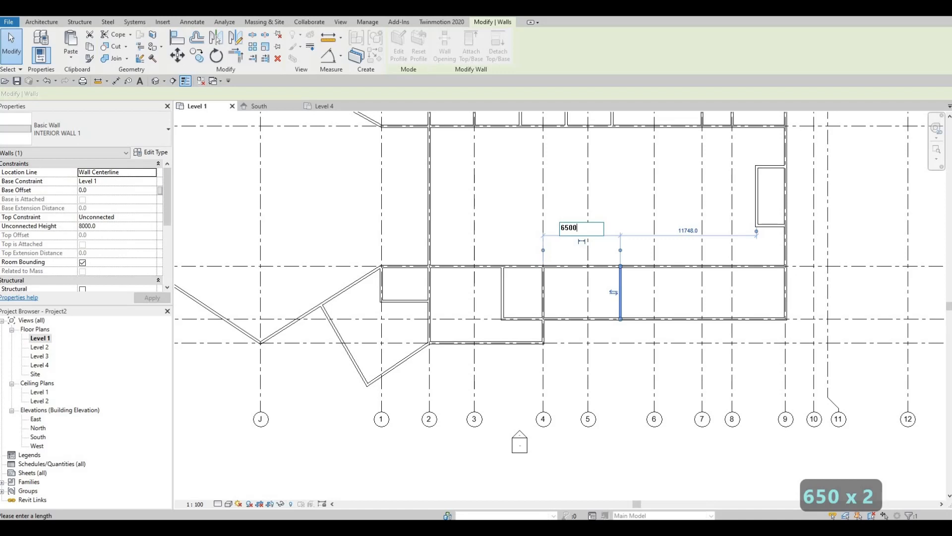
pyautogui.press('Return')
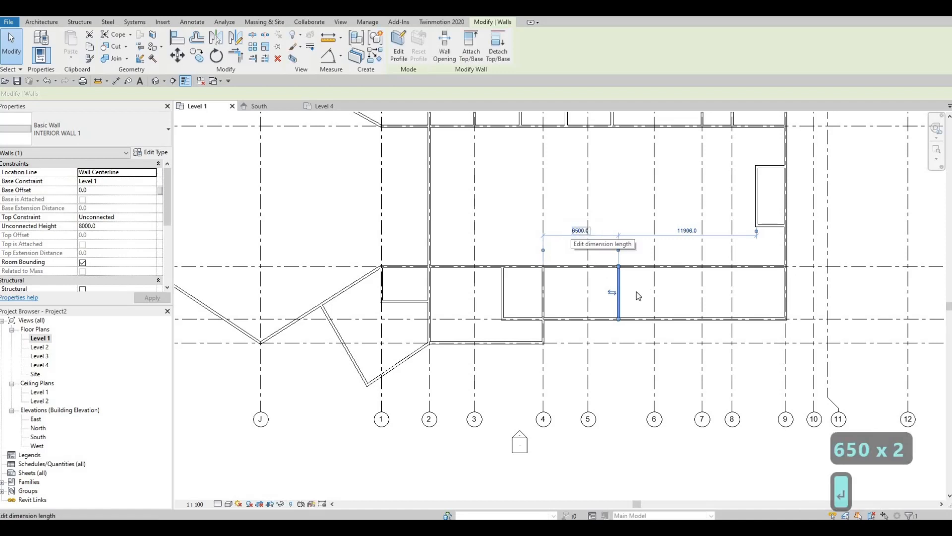
pyautogui.press('Escape')
pyautogui.press('Escape')
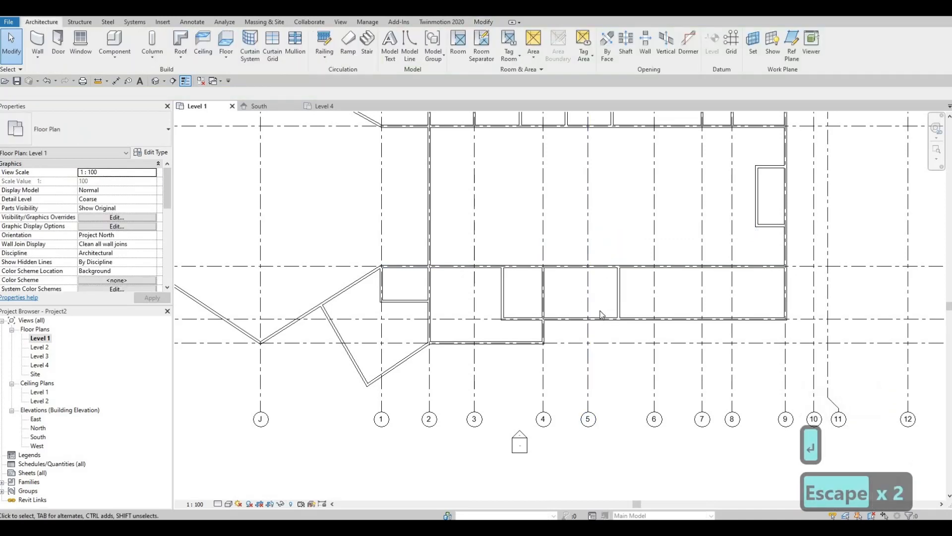
# Draw an interior wall on grid 7 from the grid E wall south to the grid F exterior wall.
pyautogui.moveTo(670, 290); pyautogui.dragTo(659, 296, button='middle')
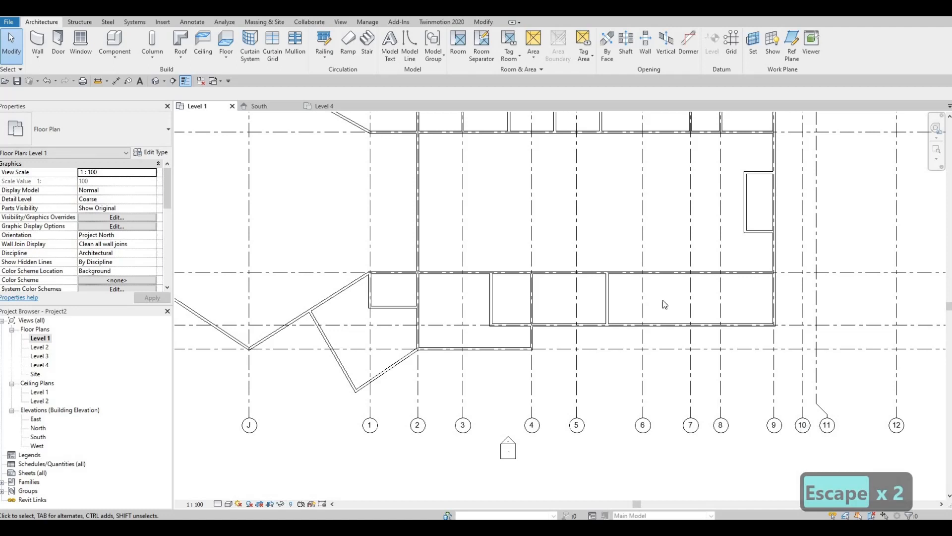
pyautogui.moveTo(599, 289); pyautogui.dragTo(579, 318, button='middle')
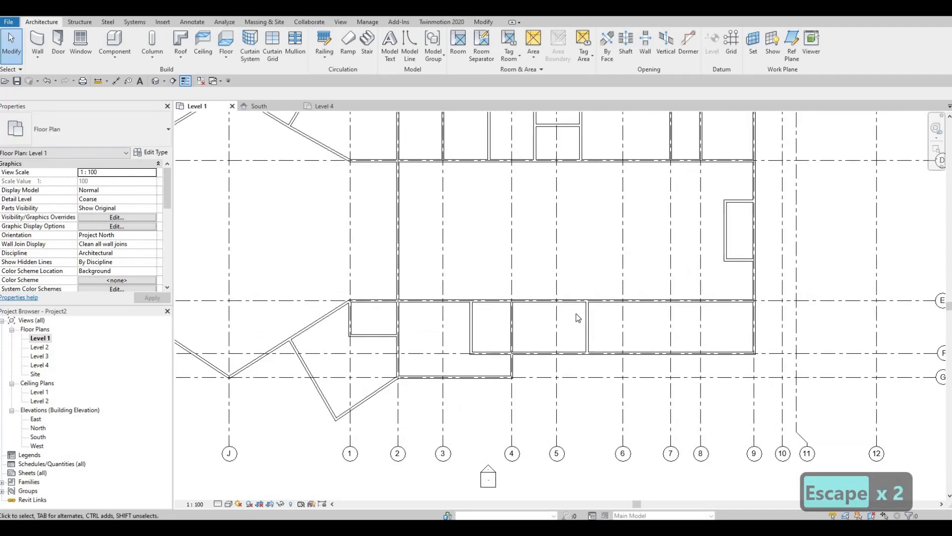
pyautogui.click(588, 322)
pyautogui.press('c')
pyautogui.press('s')
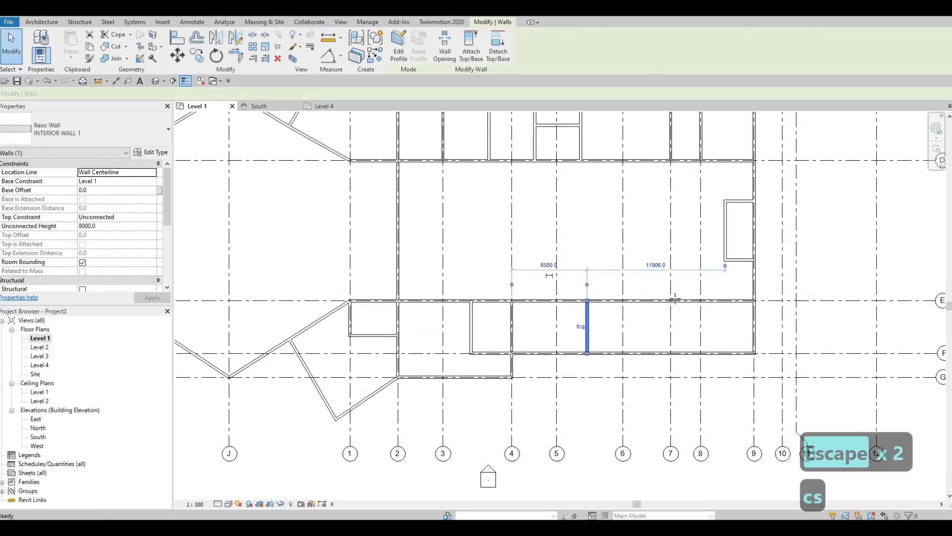
pyautogui.scroll(2, 649, 317)
pyautogui.click(679, 295)
pyautogui.click(678, 365)
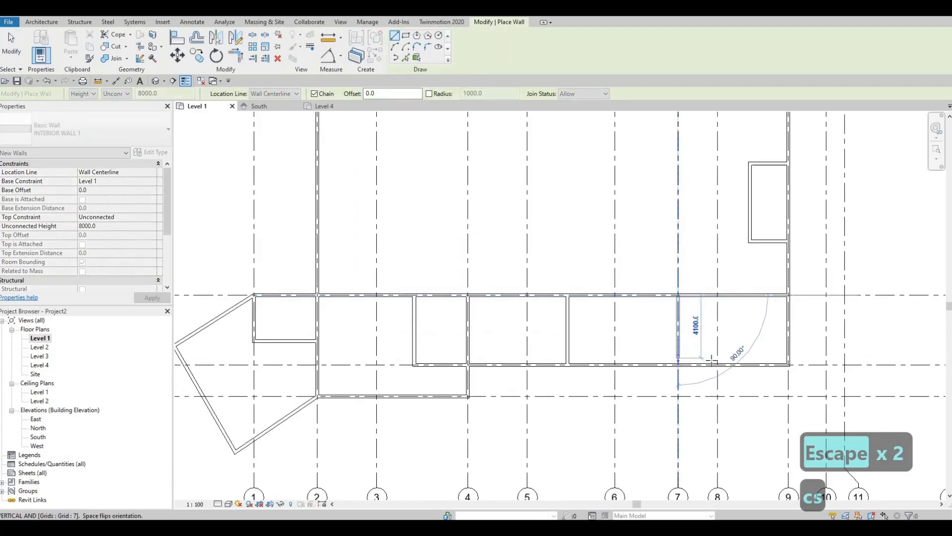
pyautogui.press('Escape')
# Draw an interior wall on grid 8 between the grid E wall and the grid F exterior wall.
pyautogui.click(717, 295)
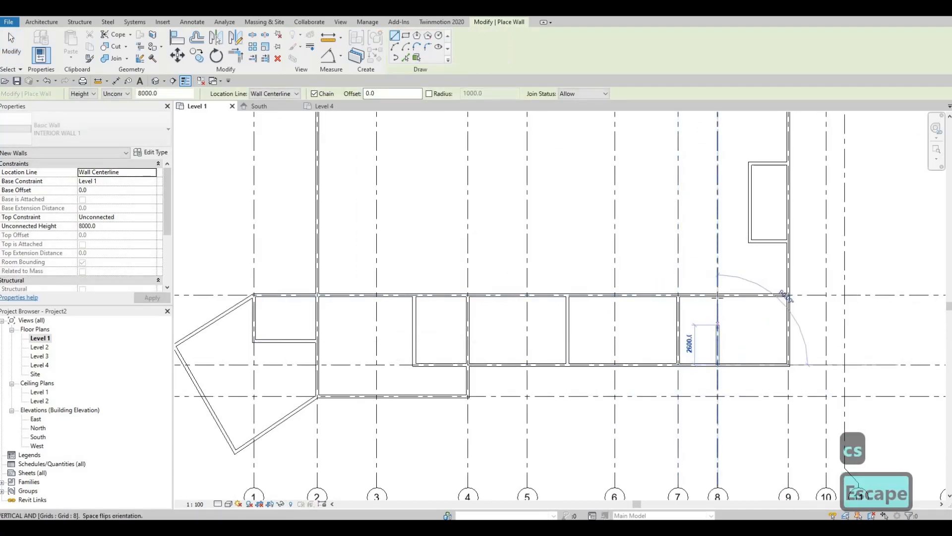
pyautogui.click(744, 329)
pyautogui.press('Escape')
pyautogui.press('Escape')
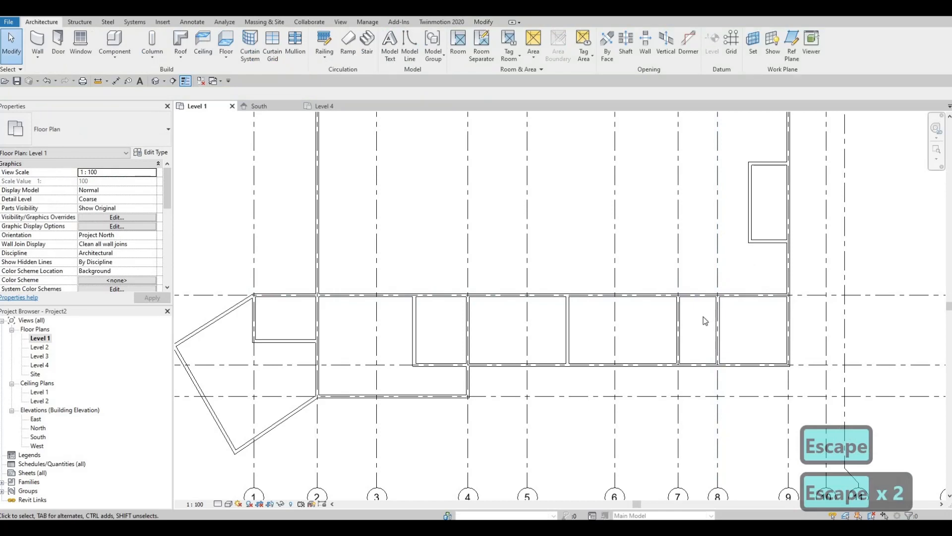
# Review the interior wall layout across the whole Level 1 floor plan.
pyautogui.scroll(-2, 682, 397)
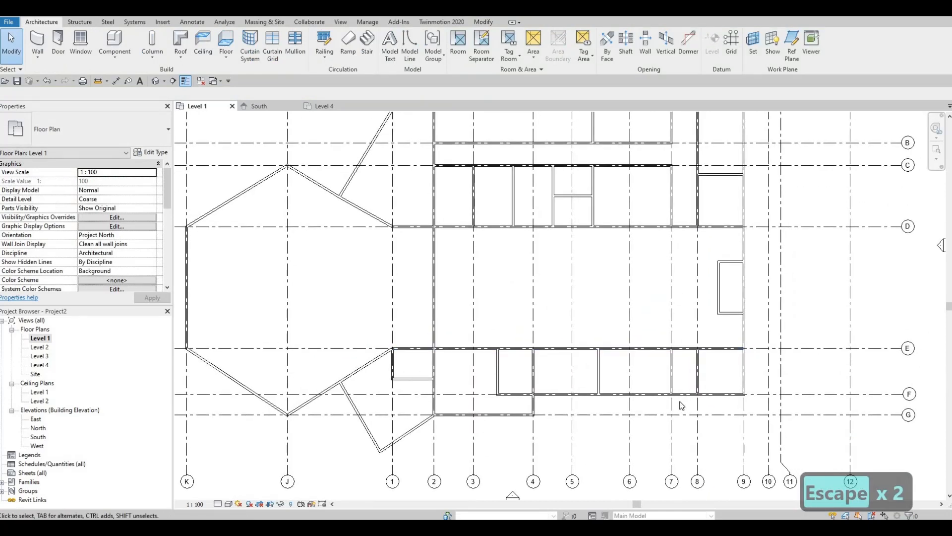
pyautogui.moveTo(677, 396); pyautogui.dragTo(655, 335, button='middle')
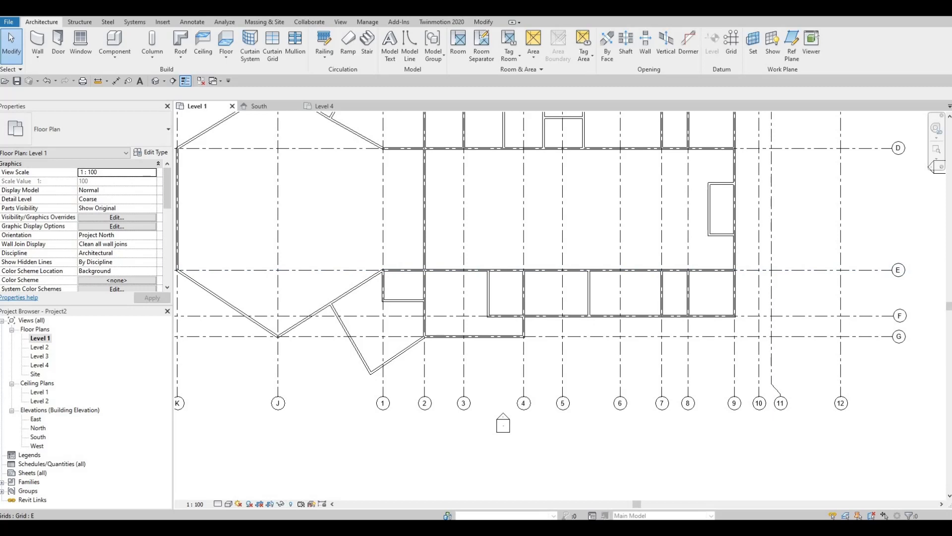
pyautogui.press('Escape')
pyautogui.scroll(-1, 459, 304)
pyautogui.moveTo(560, 373); pyautogui.dragTo(563, 382, button='middle')
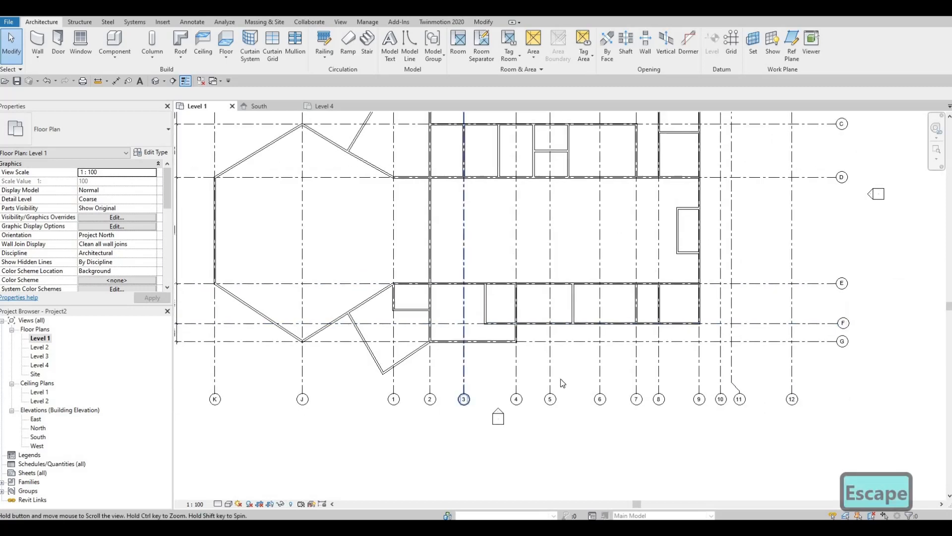
pyautogui.scroll(-1, 427, 286)
pyautogui.moveTo(428, 287); pyautogui.dragTo(549, 343, button='middle')
pyautogui.press('Escape')
pyautogui.press('Escape')
pyautogui.scroll(-1, 550, 343)
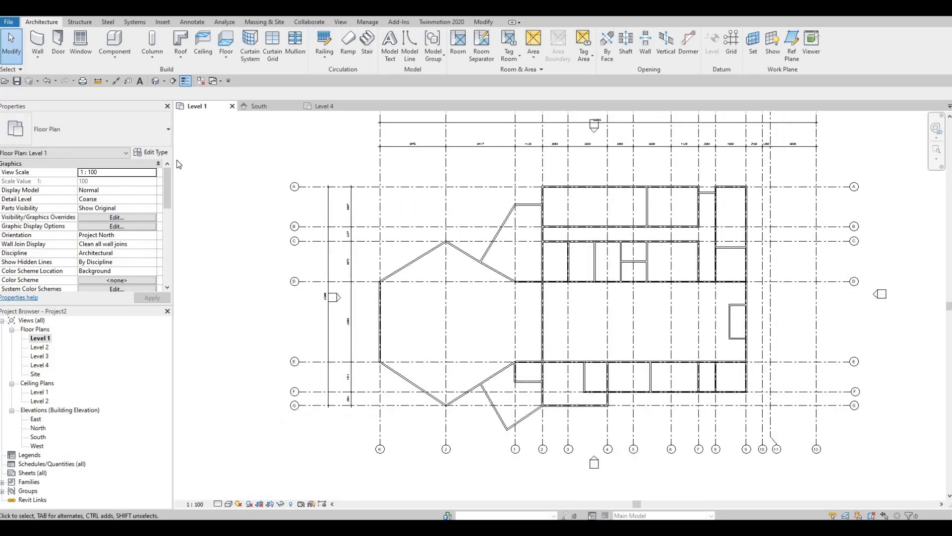
# Start saving the project in the Revit File folder and enter CHURCH as the file name.
pyautogui.click(18, 82)
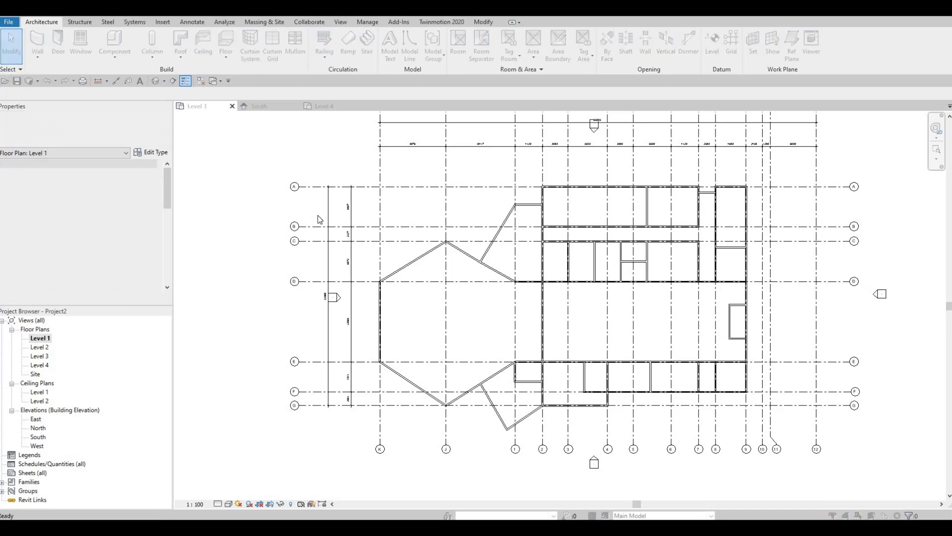
pyautogui.press('F1')
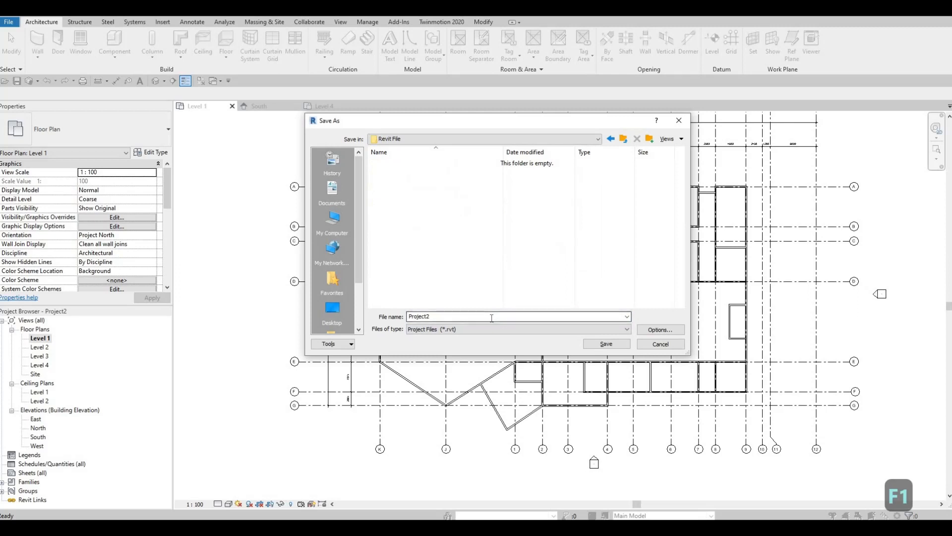
pyautogui.doubleClick(491, 318)
pyautogui.write('CHURCH')
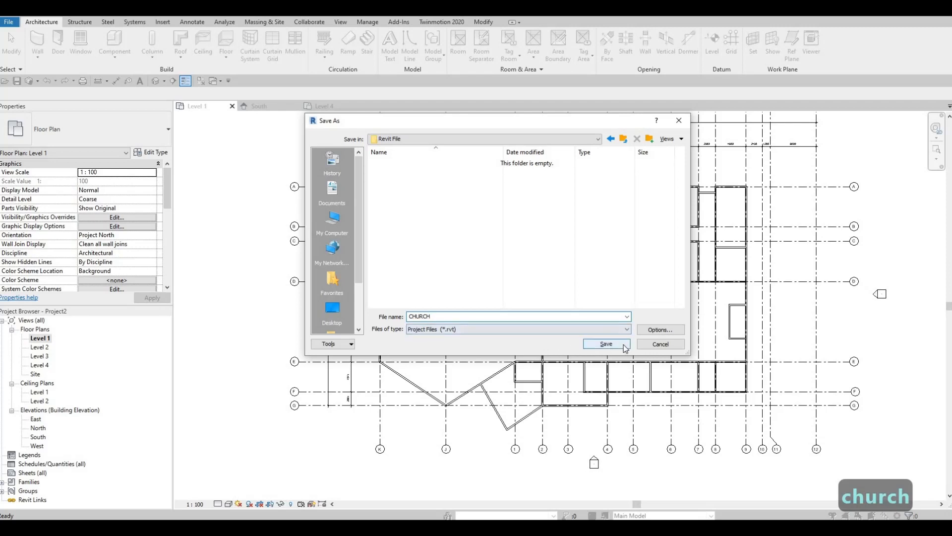
# Set the maximum number of backups to 5 in the file save options and recheck the setting.
pyautogui.click(660, 330)
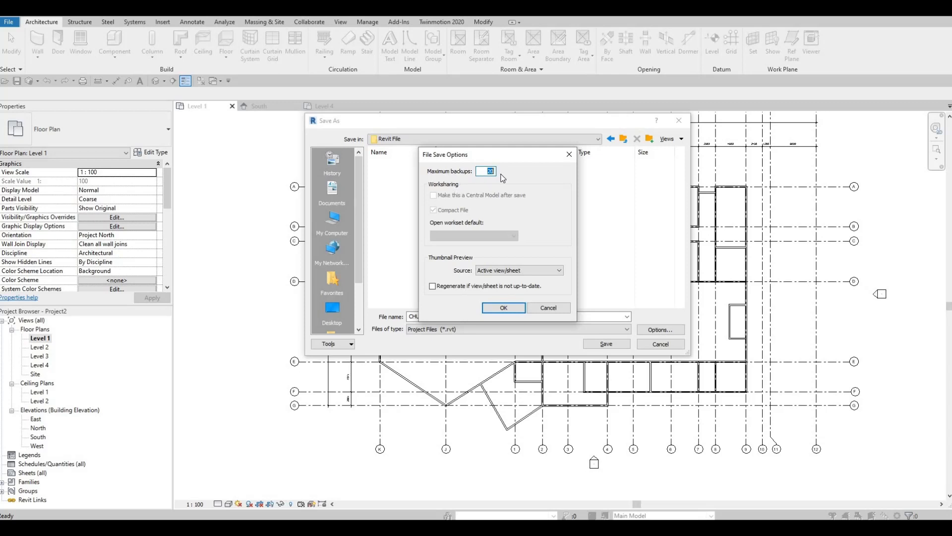
pyautogui.write('5')
pyautogui.press('Return')
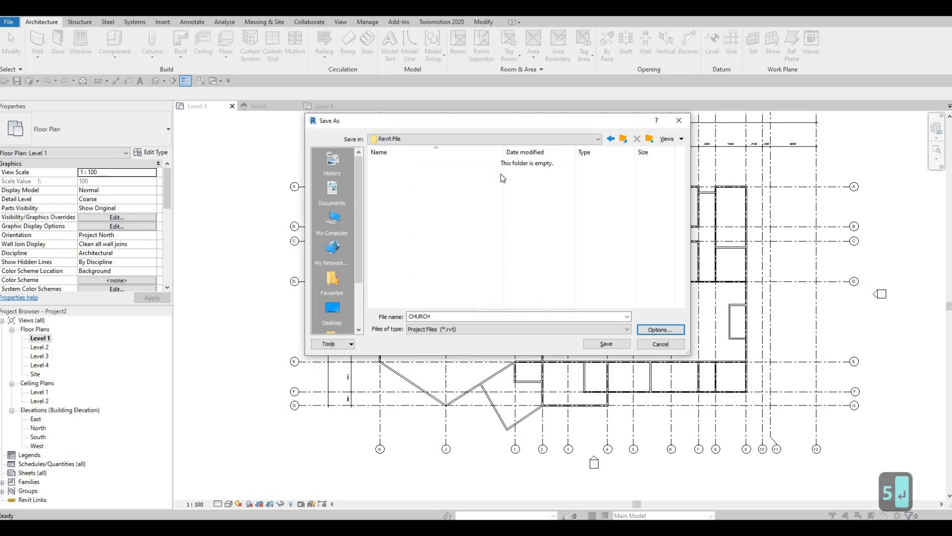
pyautogui.click(653, 330)
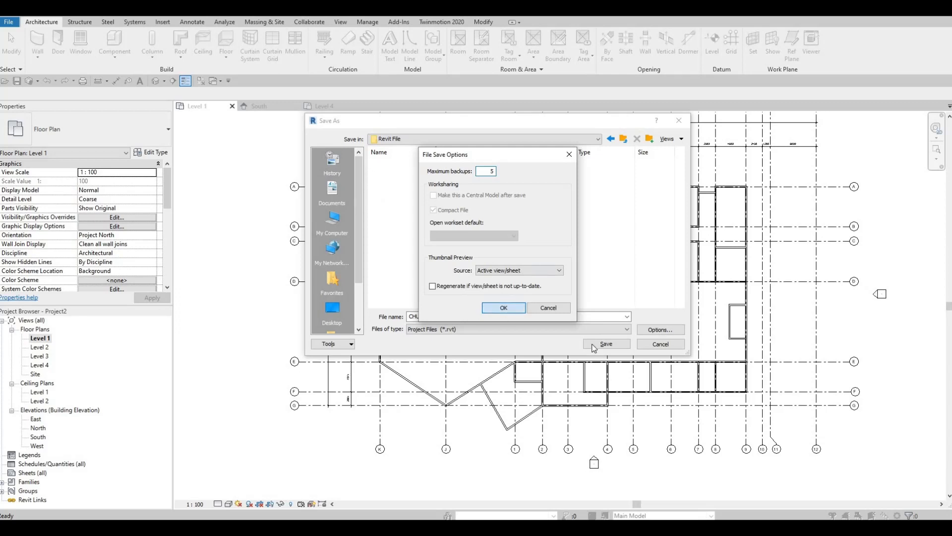
pyautogui.press('Return')
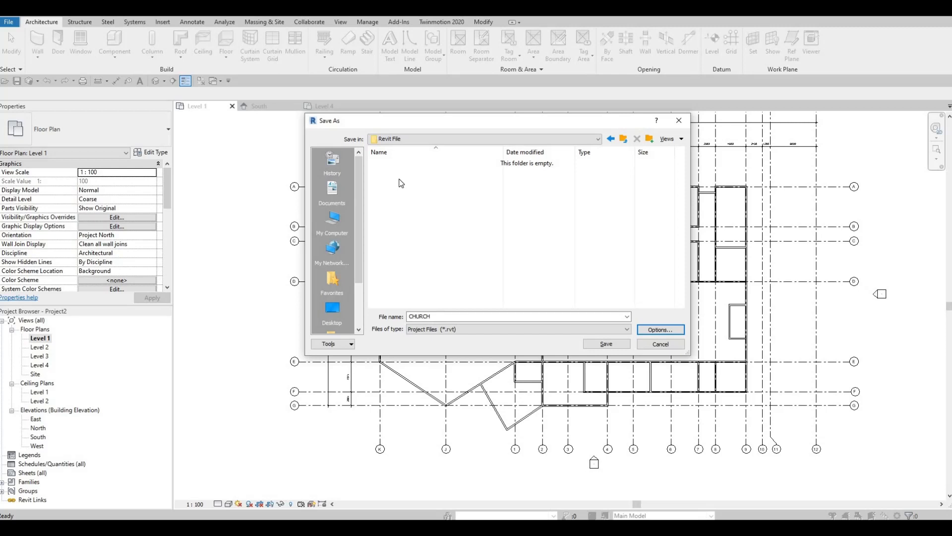
# Save the project as CHURCH in the Revit File folder.
pyautogui.click(606, 344)
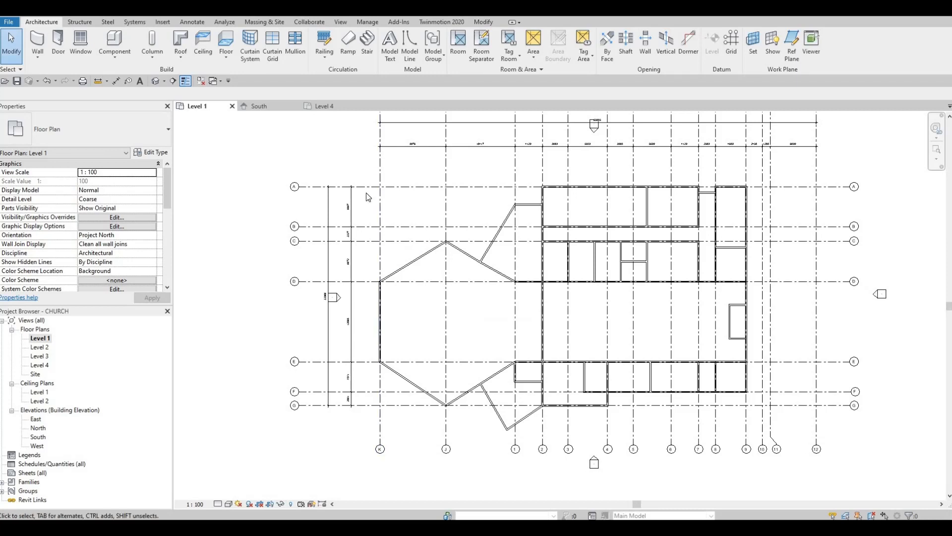
pyautogui.click(506, 40)
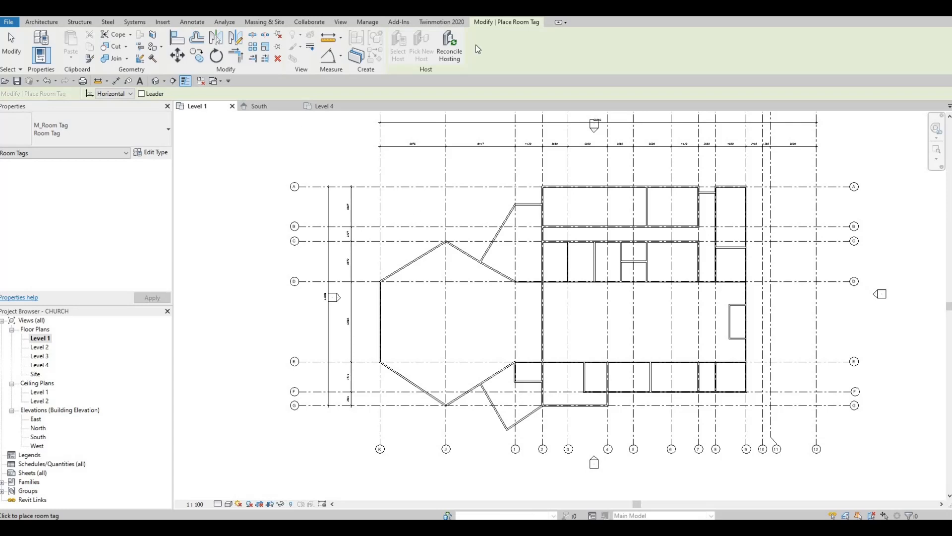
pyautogui.press('Escape')
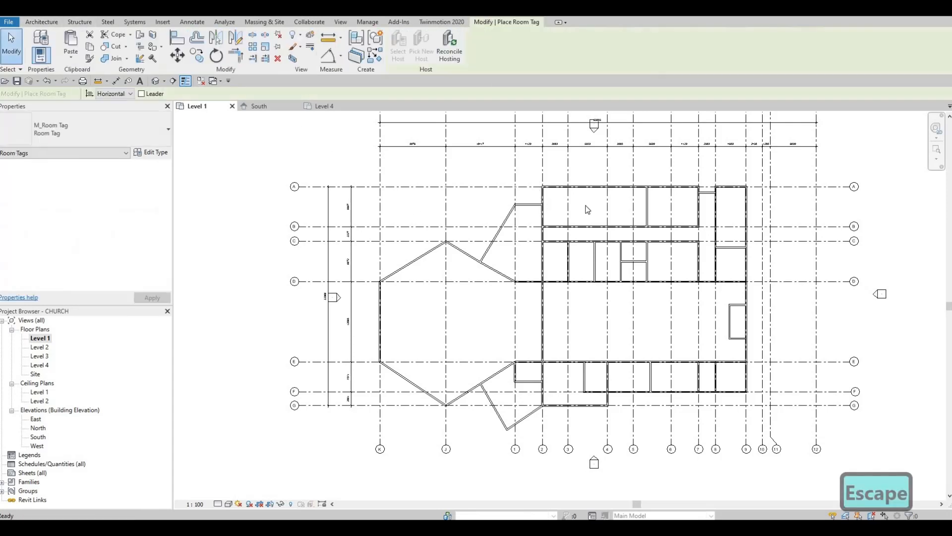
pyautogui.scroll(1, 555, 204)
pyautogui.press('Escape')
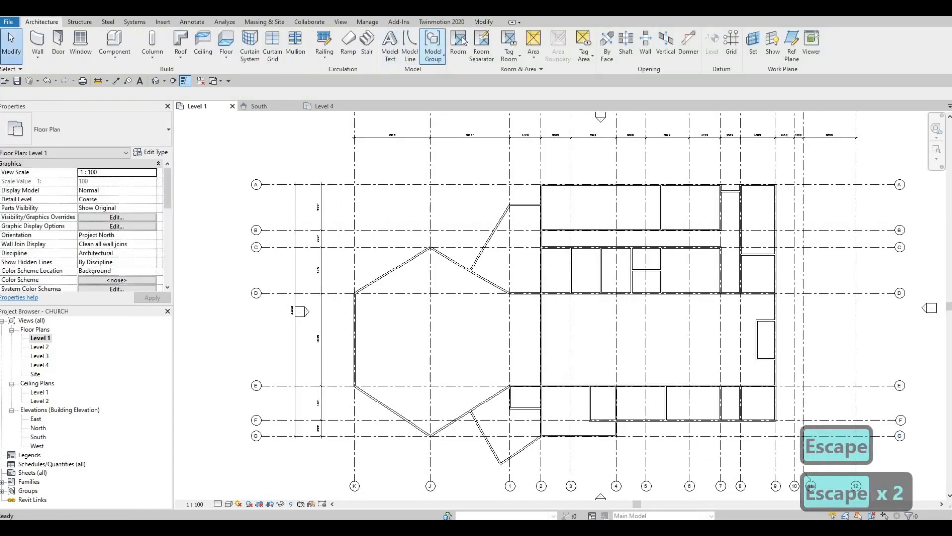
# Place a room with its tag in the large hexagonal space between grid K and grid 2.
pyautogui.click(458, 41)
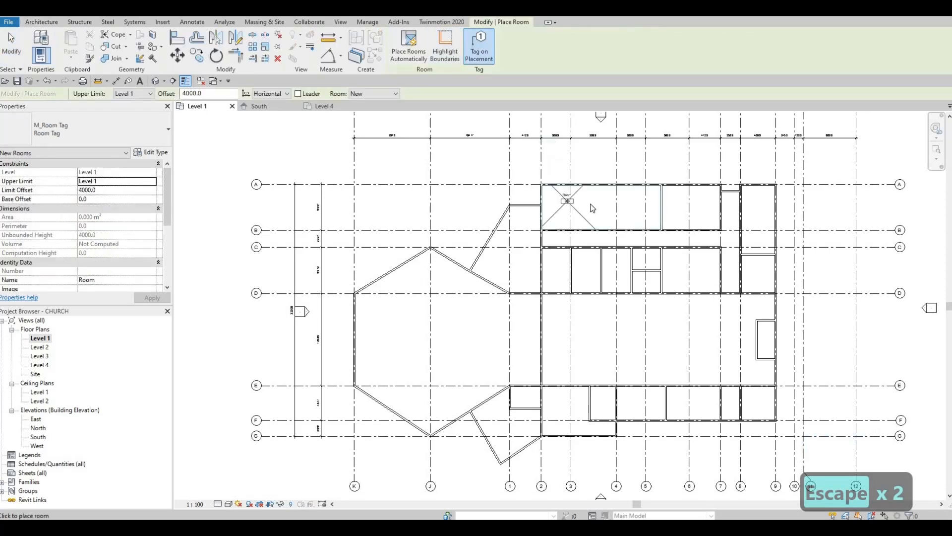
pyautogui.scroll(4, 593, 207)
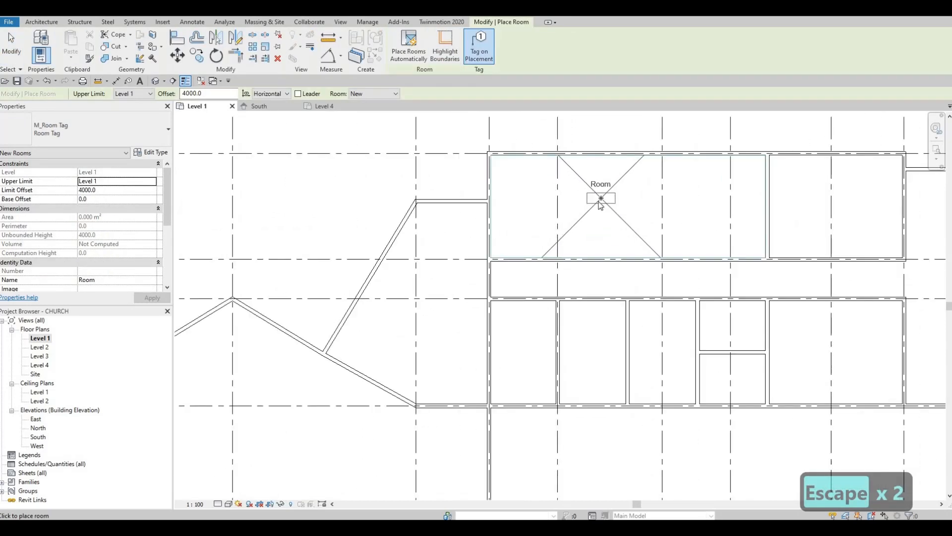
pyautogui.scroll(-2, 451, 287)
pyautogui.moveTo(451, 288); pyautogui.dragTo(595, 144, button='middle')
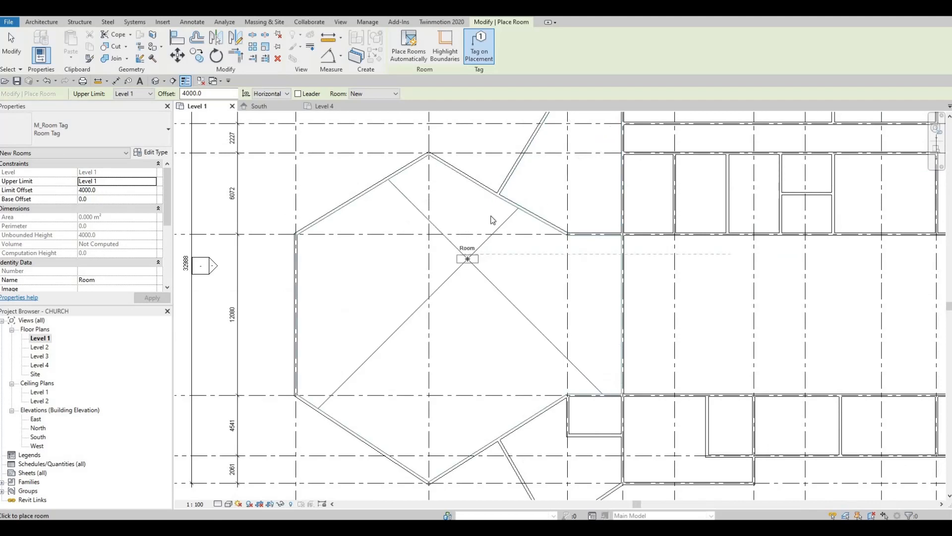
pyautogui.moveTo(436, 298); pyautogui.dragTo(472, 236, button='middle')
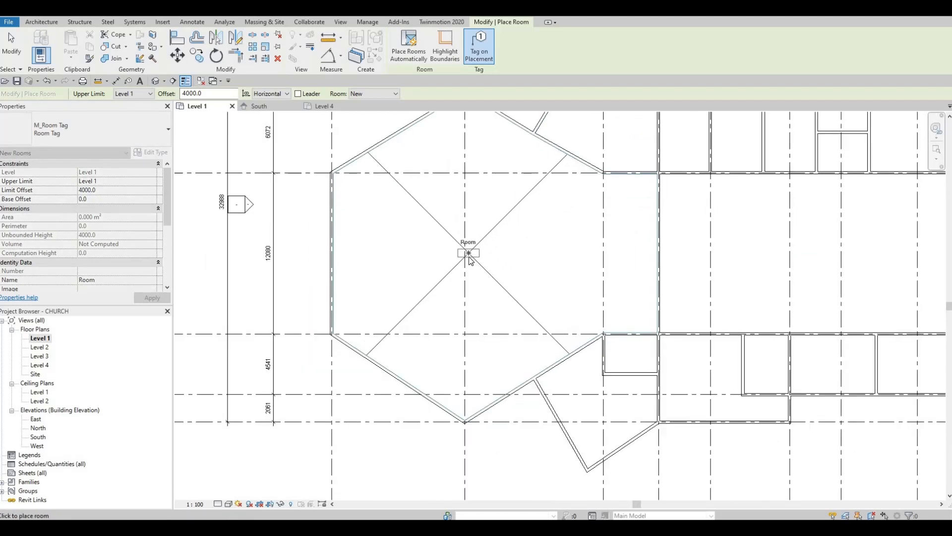
# Place tagged rooms in the hexagonal hall, the angled and small spaces at its southeast corner, and the next three spaces to the east.
pyautogui.click(468, 253)
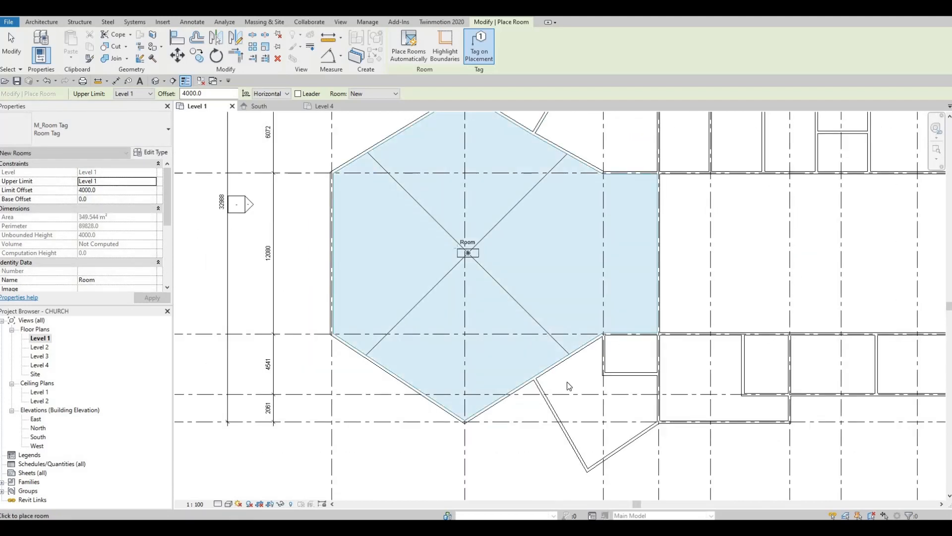
pyautogui.click(597, 405)
pyautogui.click(630, 358)
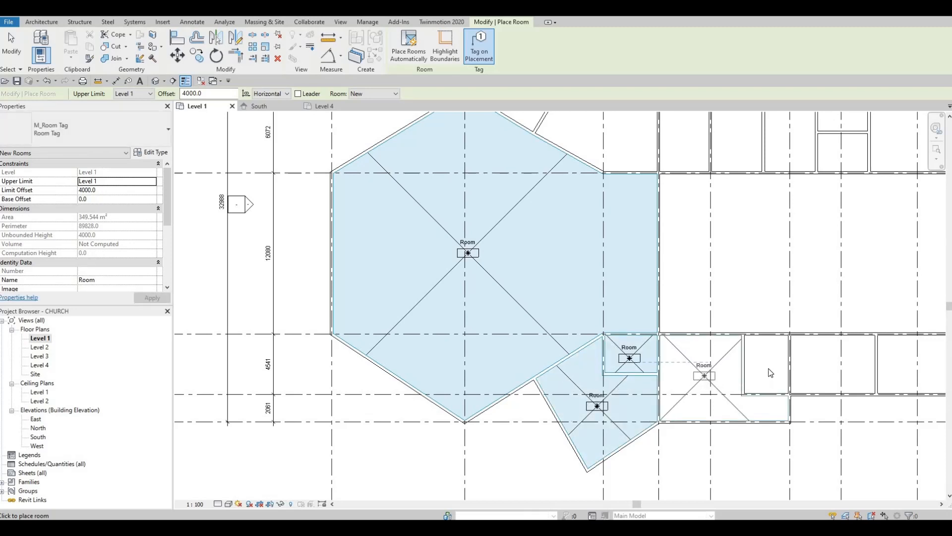
pyautogui.click(705, 375)
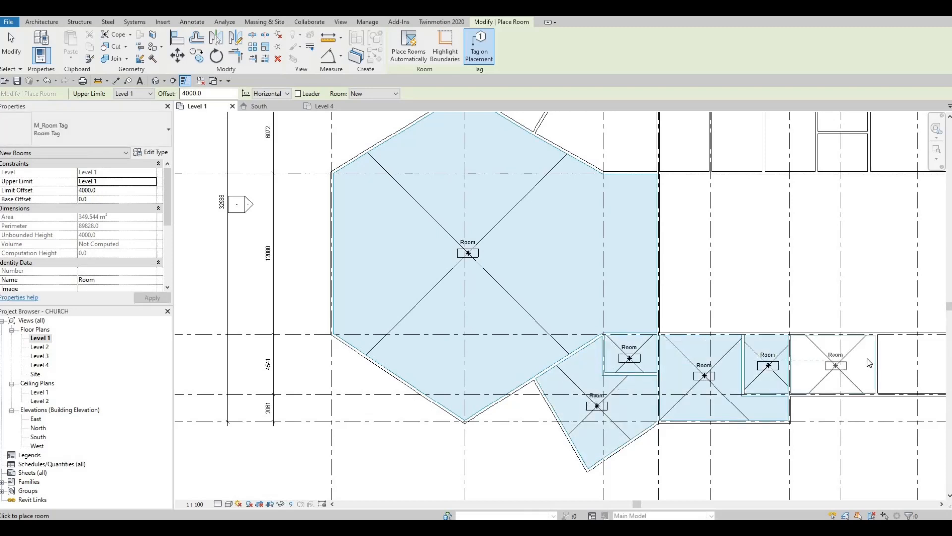
pyautogui.click(836, 368)
# Place rooms in the two remaining larger southeast spaces, the small enclosure on the east wall, and the large rectangular central hall.
pyautogui.moveTo(658, 369); pyautogui.dragTo(672, 368, button='middle')
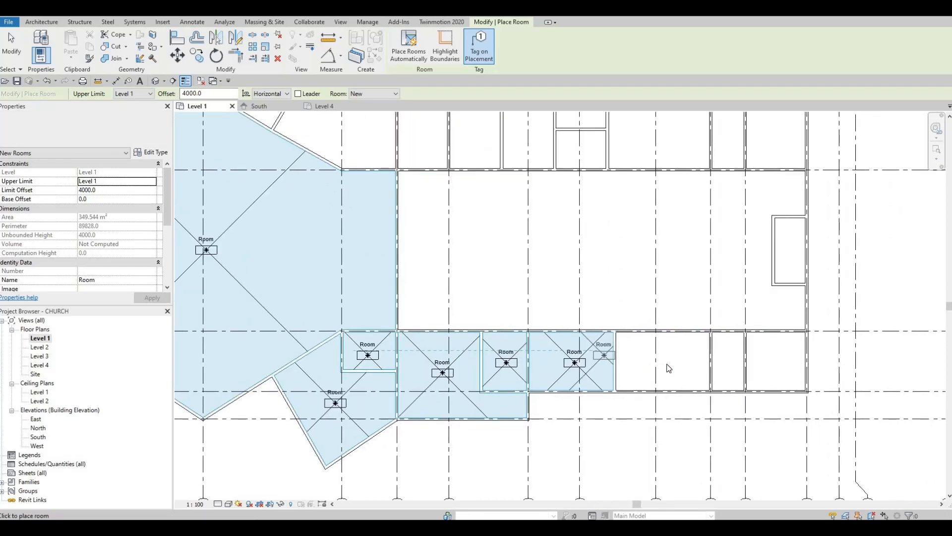
pyautogui.click(667, 366)
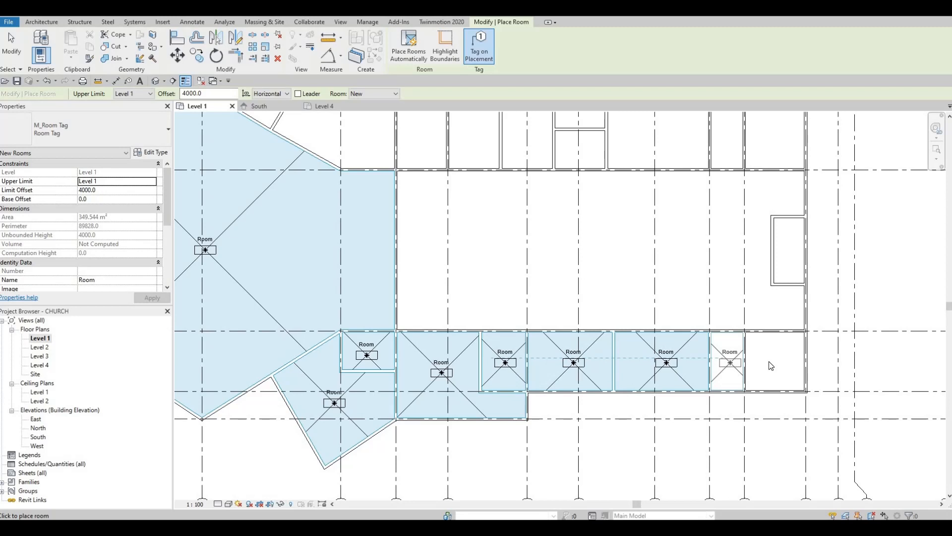
pyautogui.click(789, 248)
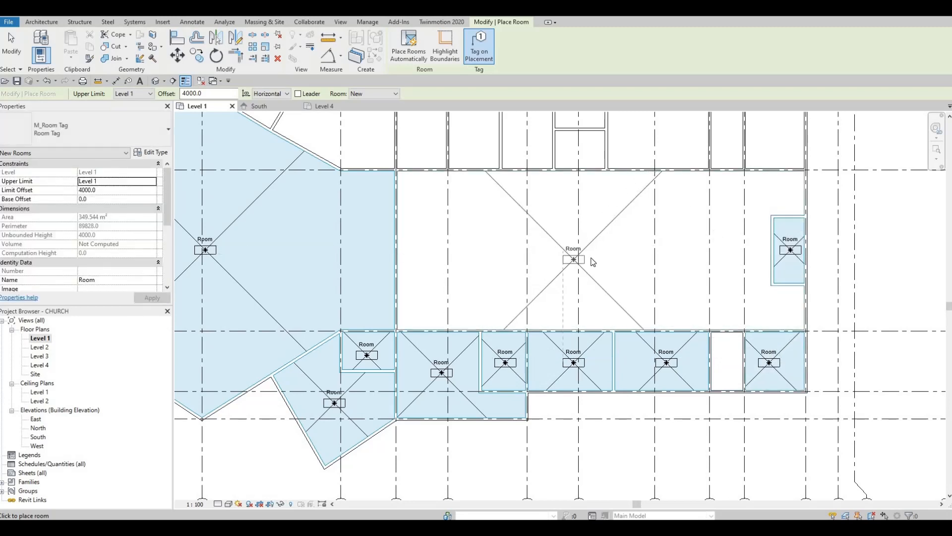
pyautogui.click(556, 283)
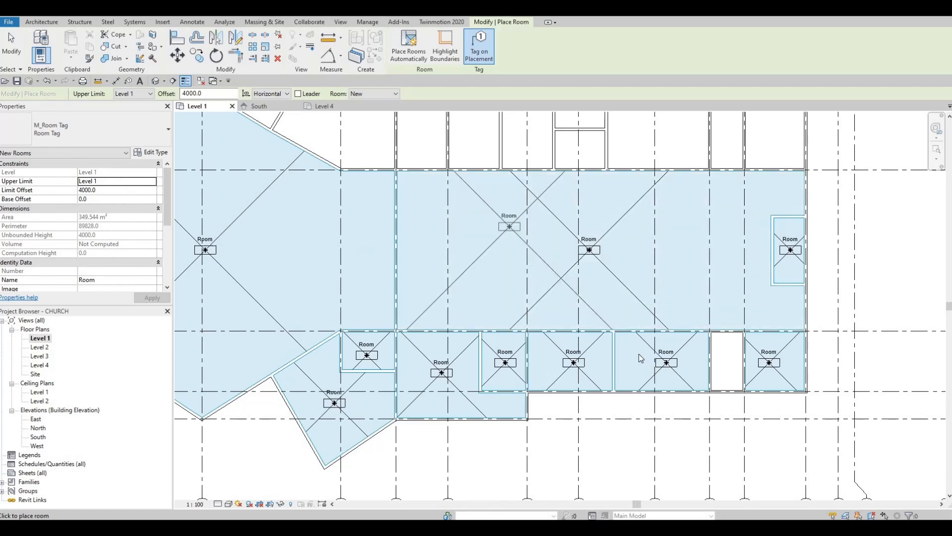
# Place rooms in the angled space northeast of the hexagonal hall and in every space of the row directly north of the central hall.
pyautogui.scroll(3, 522, 278)
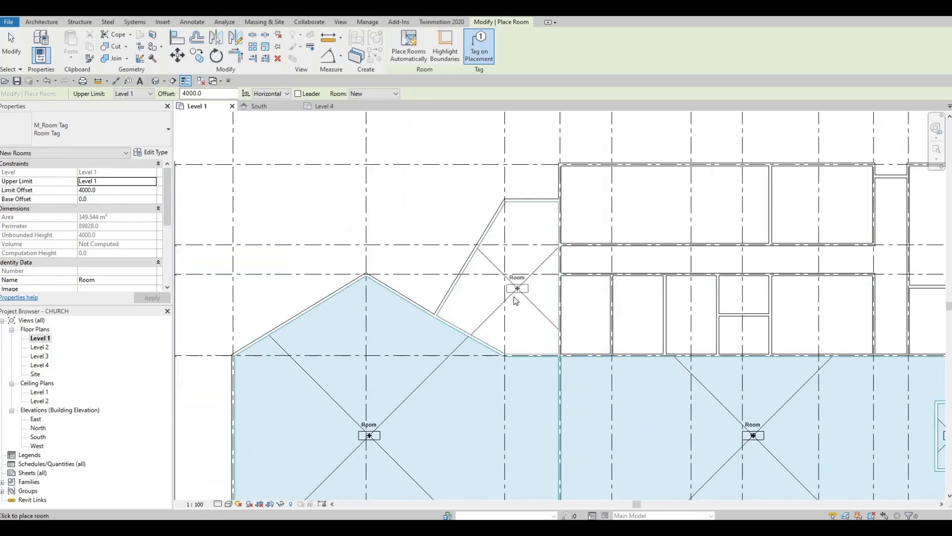
pyautogui.click(507, 306)
pyautogui.click(521, 306)
pyautogui.click(585, 311)
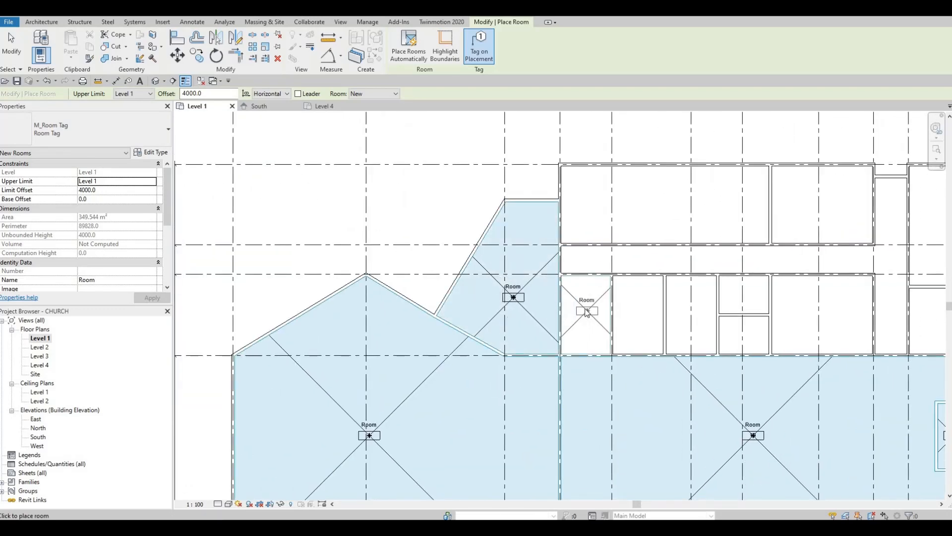
pyautogui.click(639, 313)
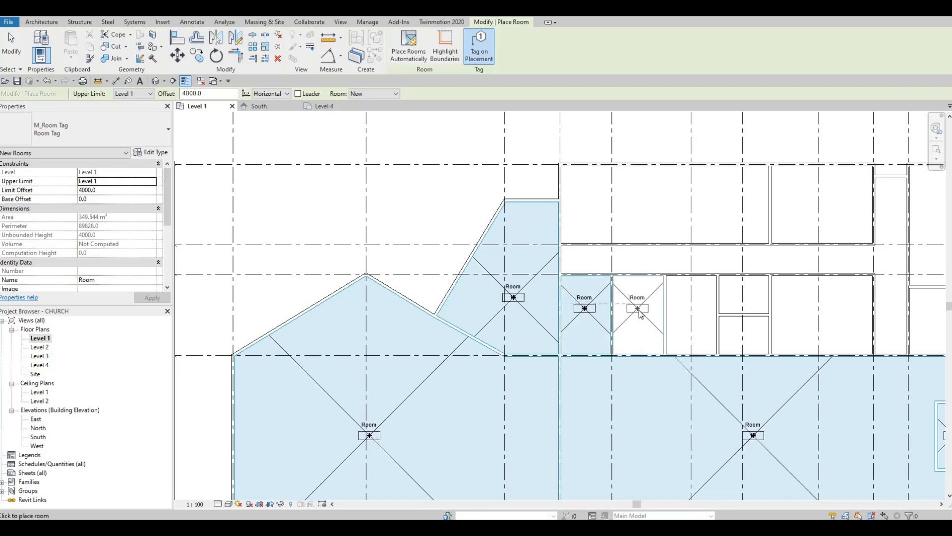
pyautogui.click(743, 295)
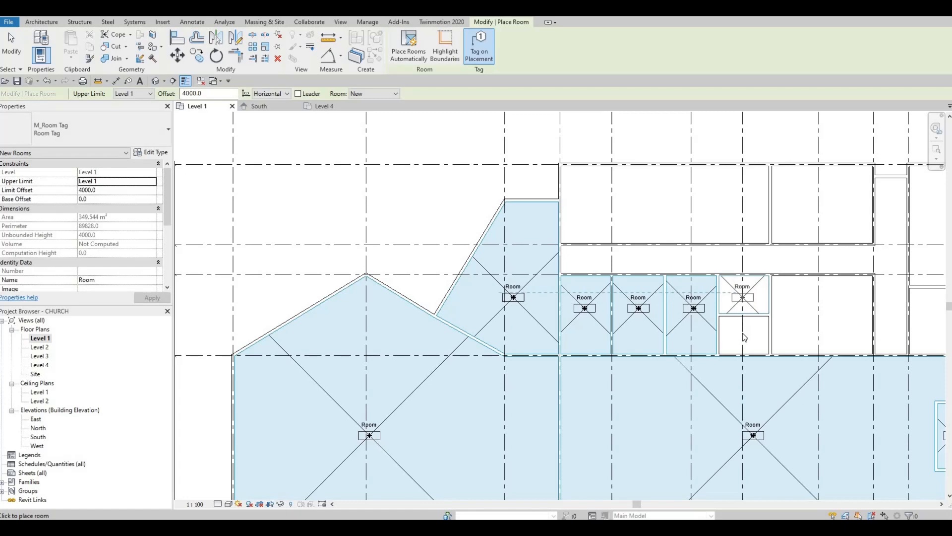
pyautogui.click(818, 318)
# Place rooms in the two northeast spaces, the two large northern spaces and the connecting corridor, and finish room placement.
pyautogui.moveTo(851, 335); pyautogui.dragTo(692, 356, button='middle')
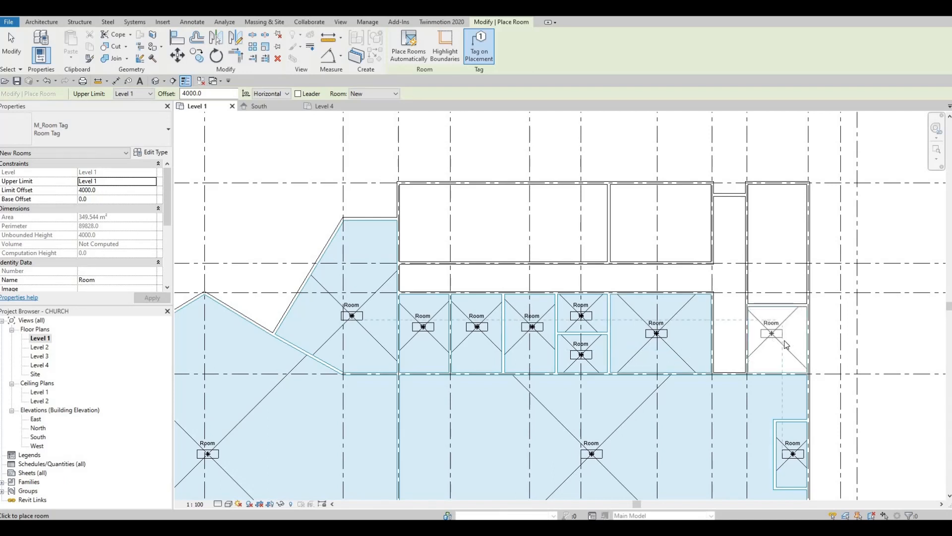
pyautogui.click(786, 246)
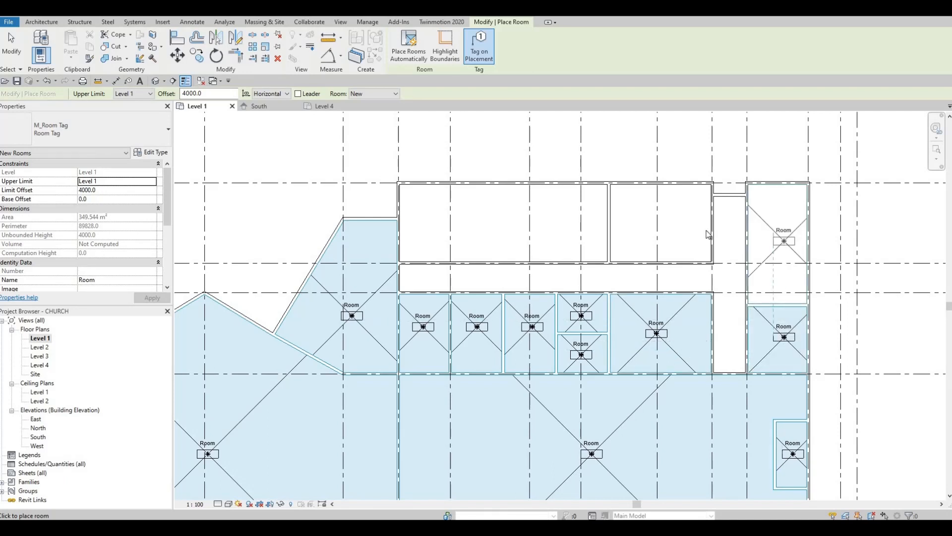
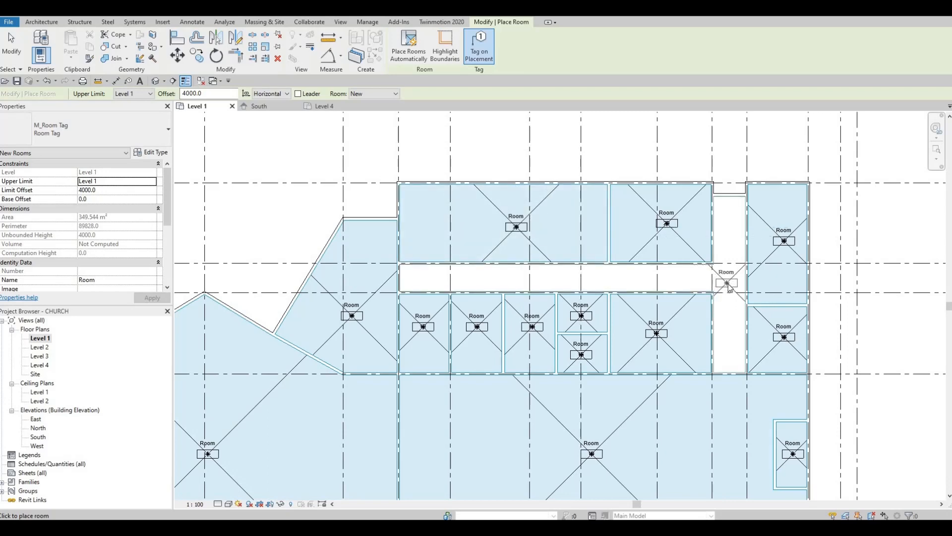
pyautogui.click(714, 296)
pyautogui.press('Escape')
pyautogui.press('Escape')
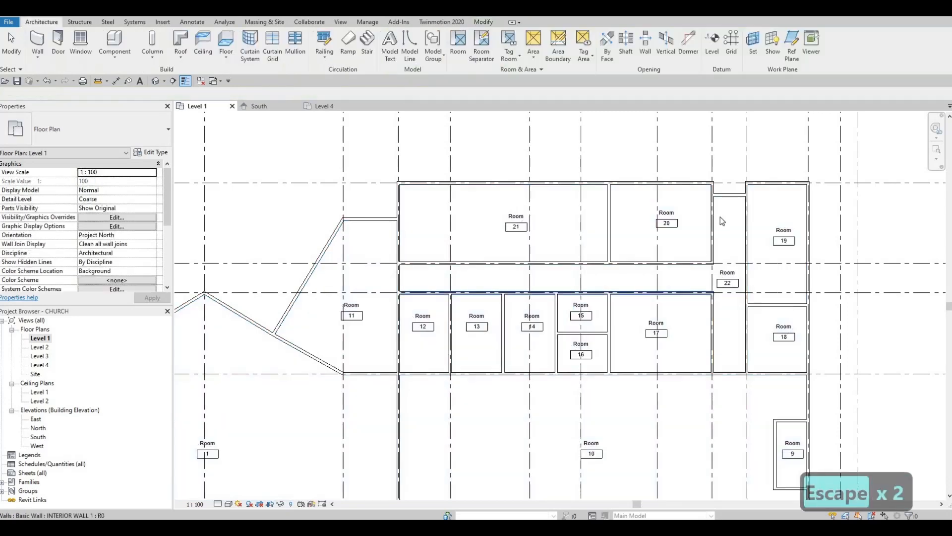
# Rename the room in the hexagonal hall as SANTUARY through its tag.
pyautogui.scroll(-2, 720, 216)
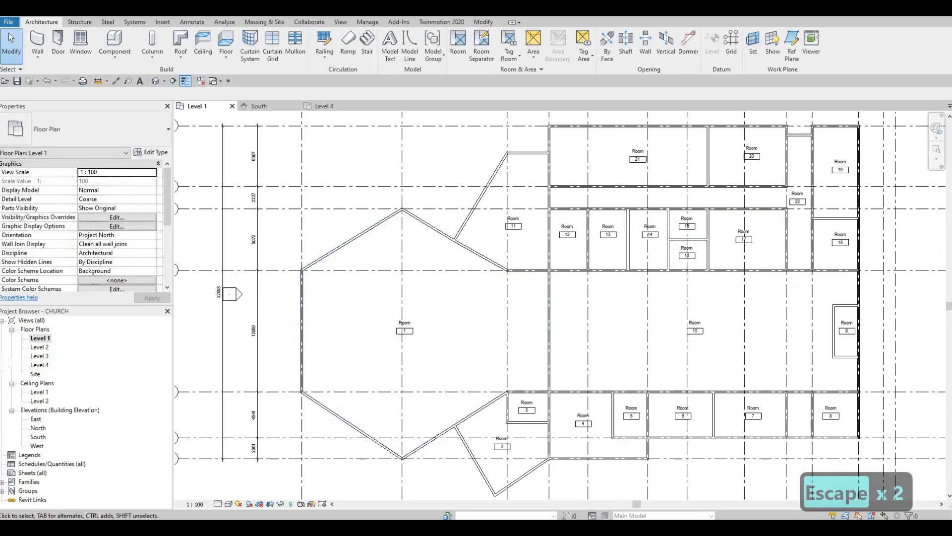
pyautogui.scroll(2, 401, 331)
pyautogui.press('Escape')
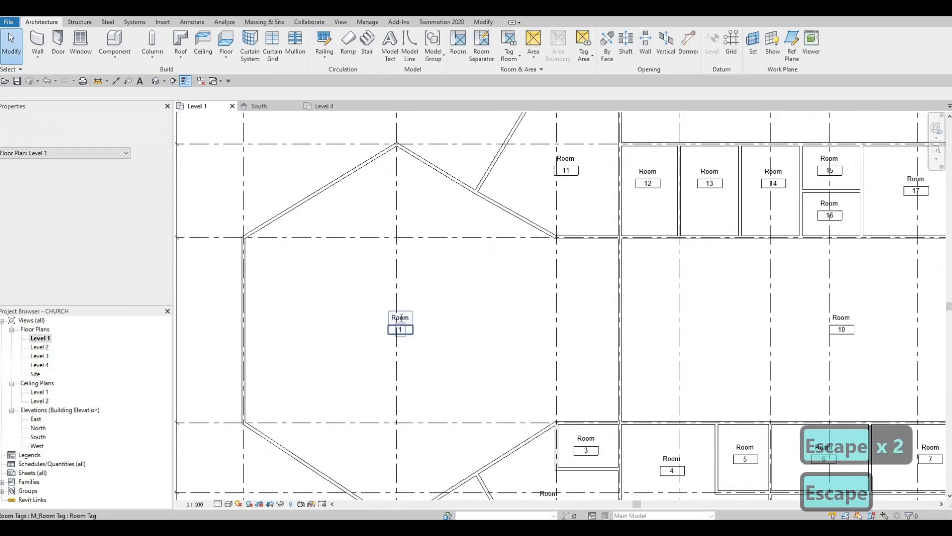
pyautogui.click(401, 331)
pyautogui.click(401, 331)
pyautogui.write('SAN')
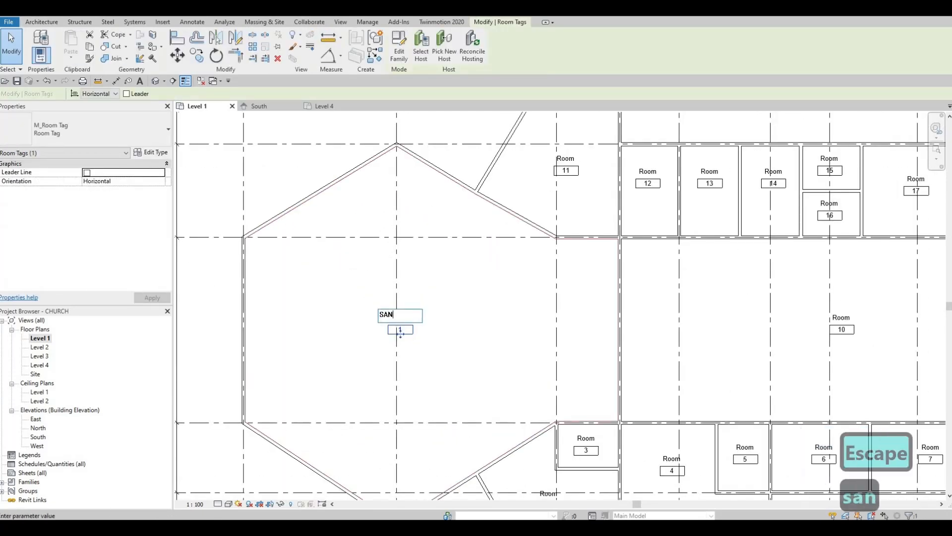
pyautogui.write('TU')
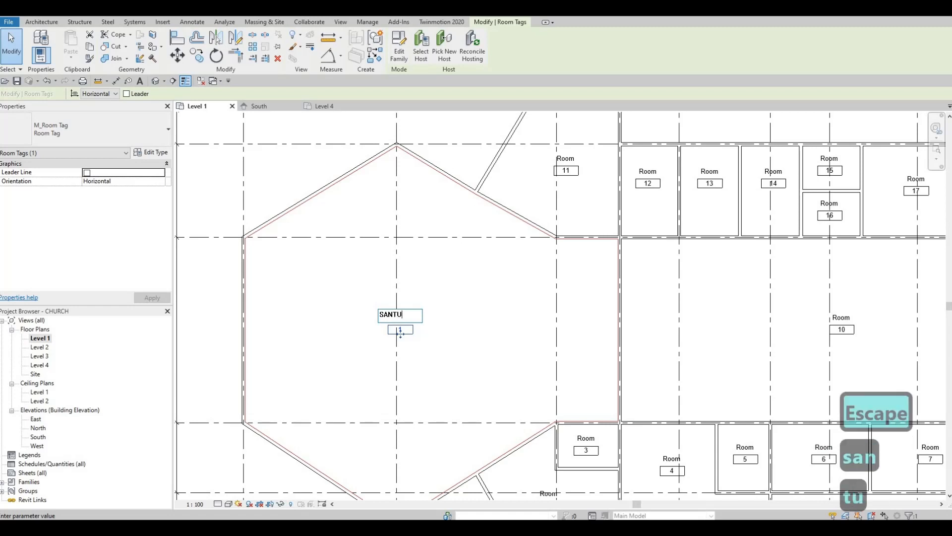
pyautogui.write('ARY')
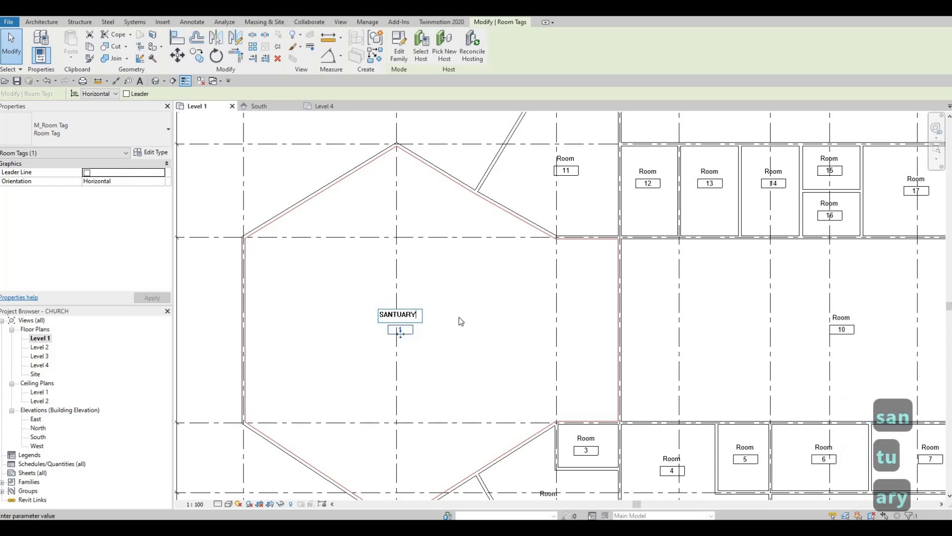
pyautogui.click(514, 267)
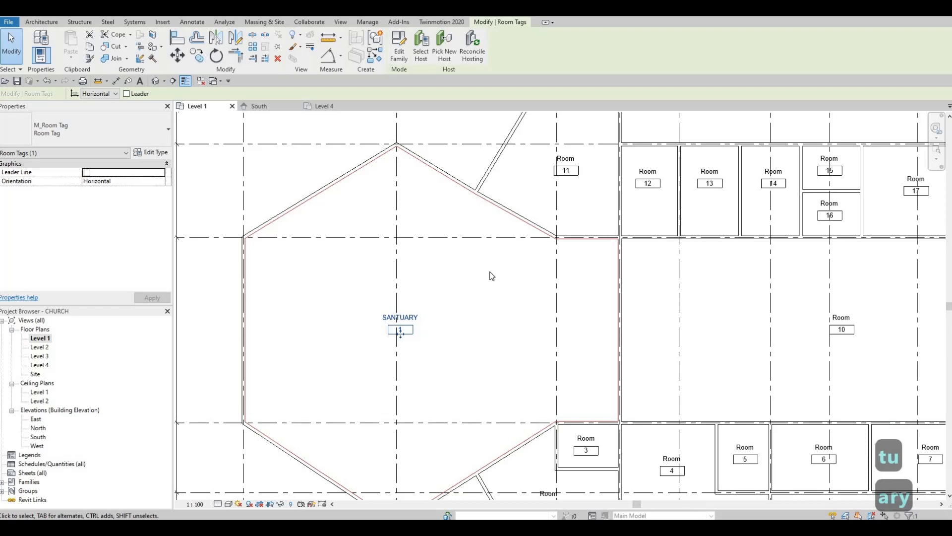
pyautogui.press('Escape')
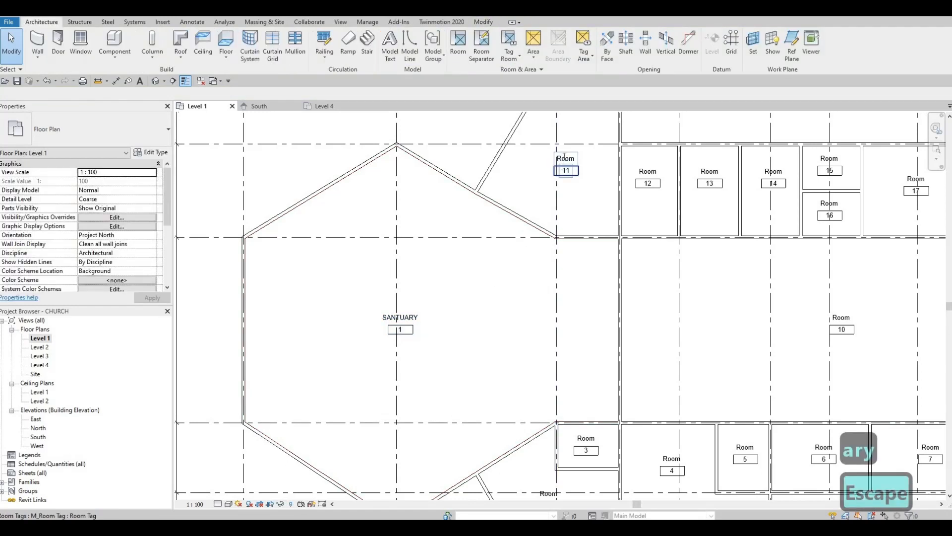
# Rename room 11, the angled room northeast of the hexagonal hall, as ATRIUM 1.
pyautogui.click(565, 158)
pyautogui.click(564, 157)
pyautogui.write('A')
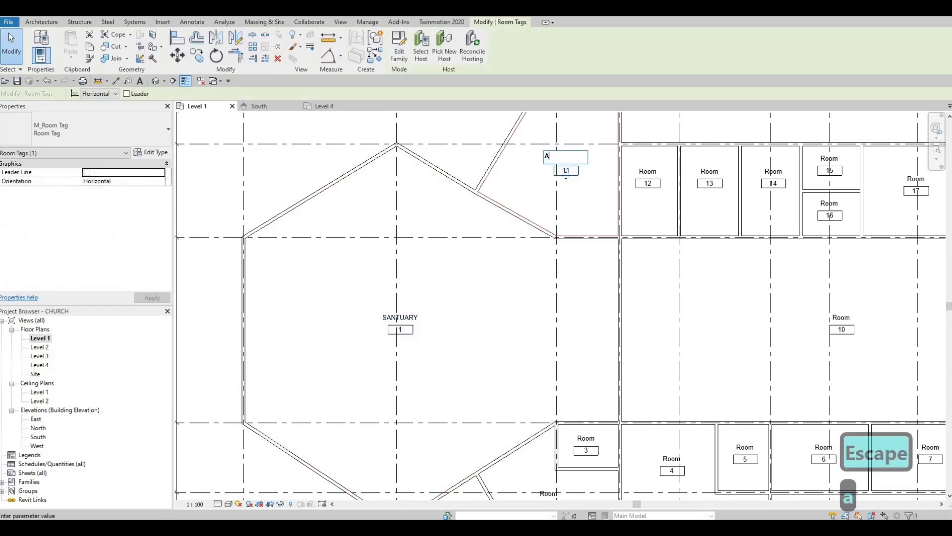
pyautogui.write('TRIUM 1')
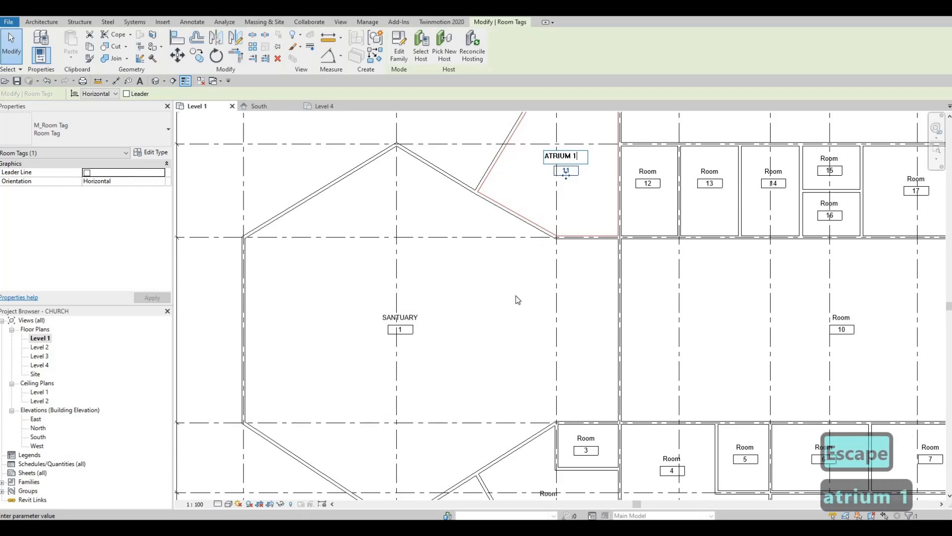
pyautogui.click(531, 191)
pyautogui.moveTo(668, 463); pyautogui.dragTo(689, 317, button='middle')
pyautogui.press('Escape')
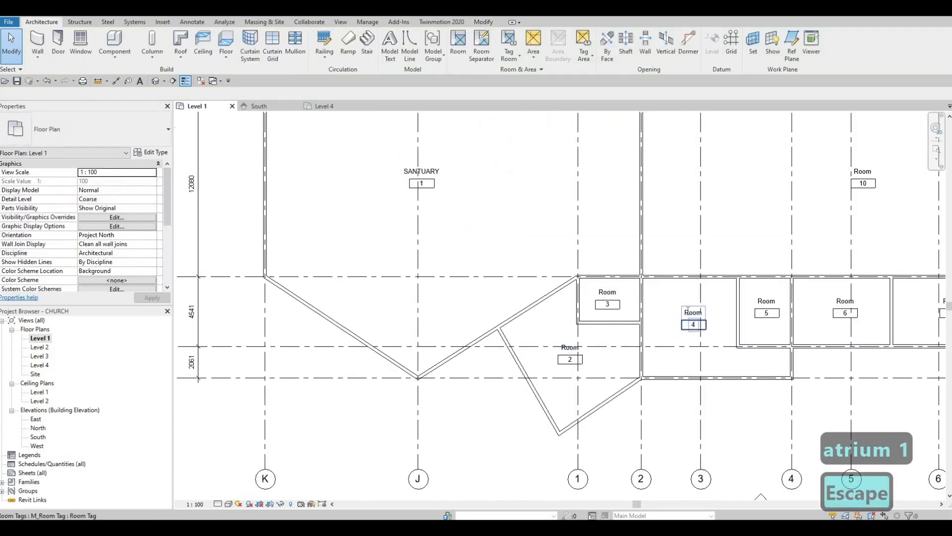
# Rename room 4, south of the central hall, as ATRIUM 2.
pyautogui.click(692, 312)
pyautogui.click(692, 311)
pyautogui.write('A')
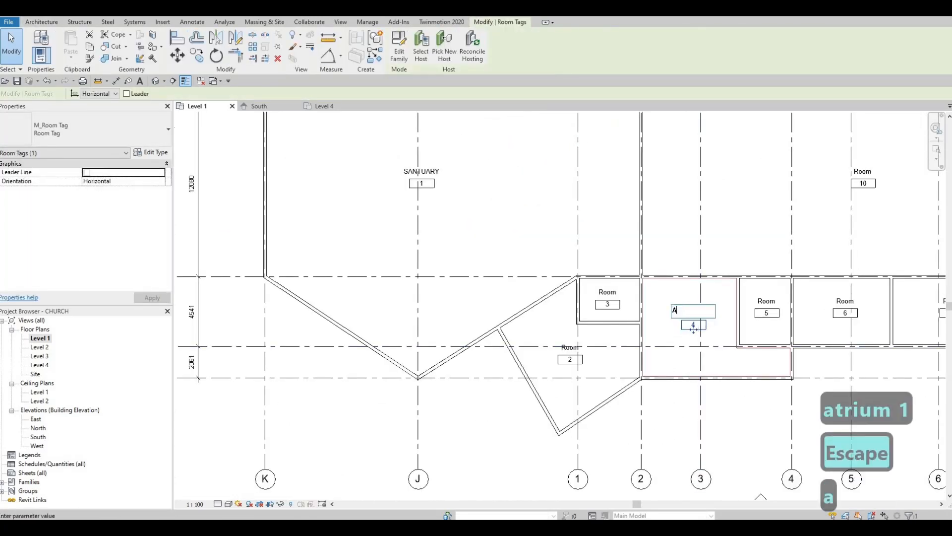
pyautogui.write('TIR')
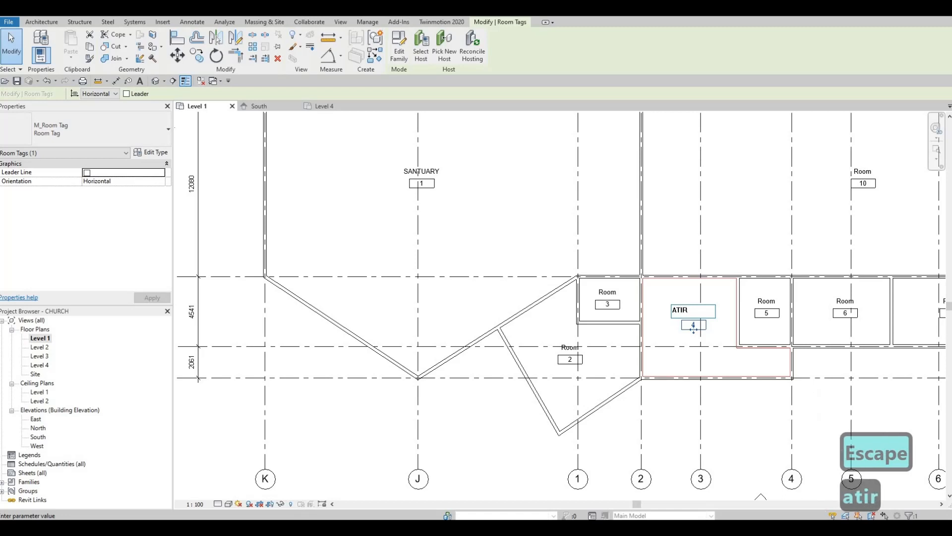
pyautogui.press('BackSpace')
pyautogui.press('BackSpace')
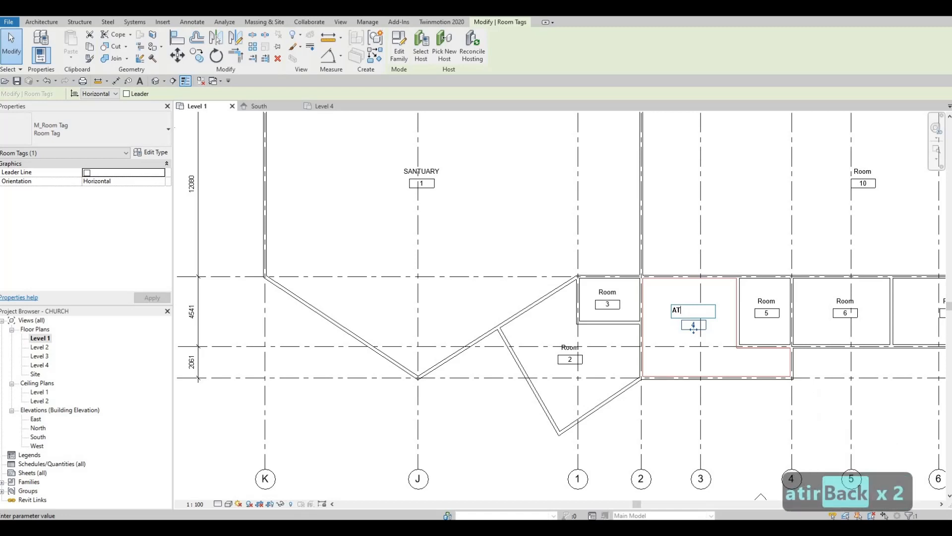
pyautogui.press('BackSpace')
pyautogui.write('TR')
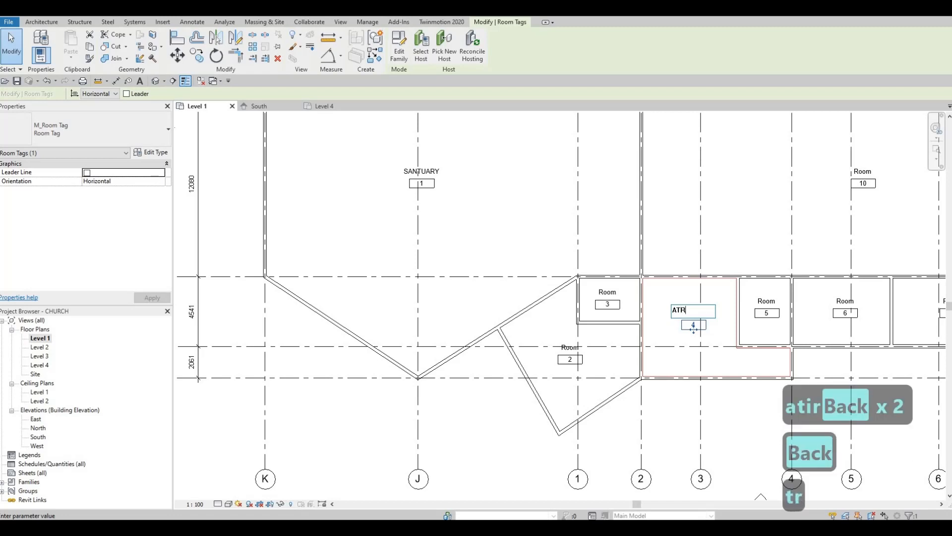
pyautogui.write('IUM 1')
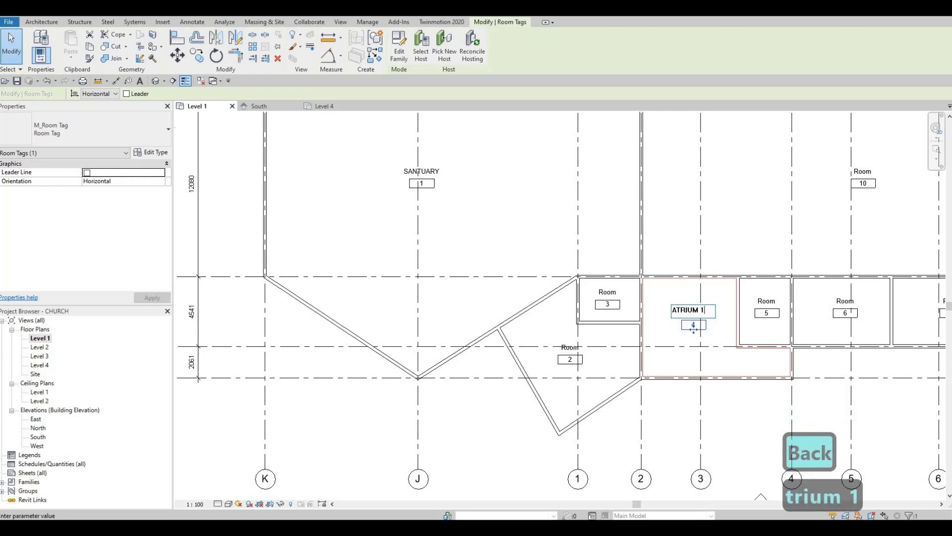
pyautogui.press('BackSpace')
pyautogui.write('2')
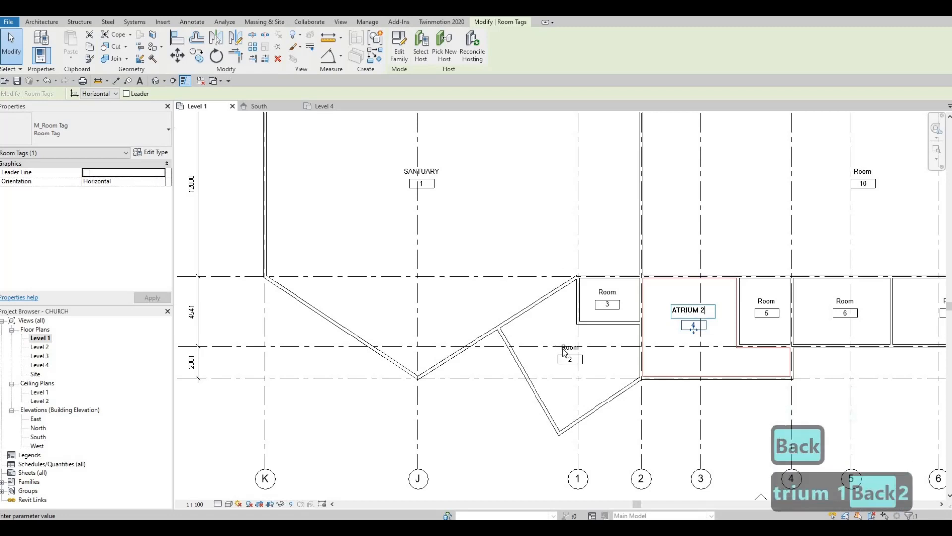
# Rename room 3, the small room west of ATRIUM 2, as NURSING ROOM through its tag.
pyautogui.click(604, 297)
pyautogui.click(603, 297)
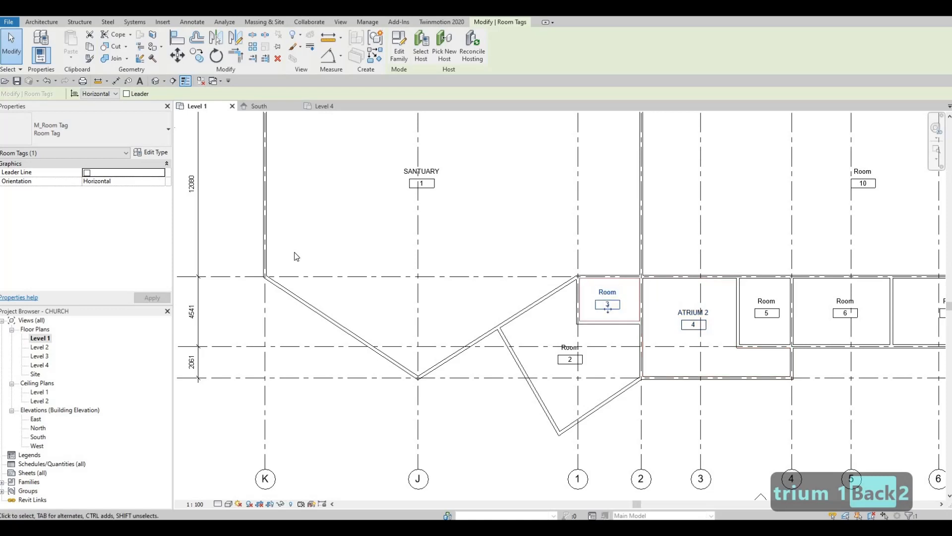
pyautogui.click(618, 293)
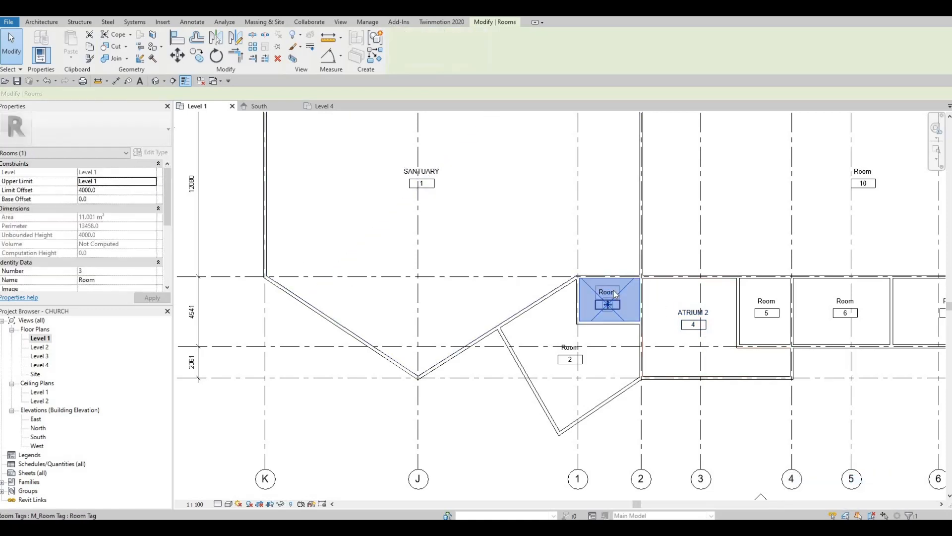
pyautogui.click(614, 291)
pyautogui.click(614, 290)
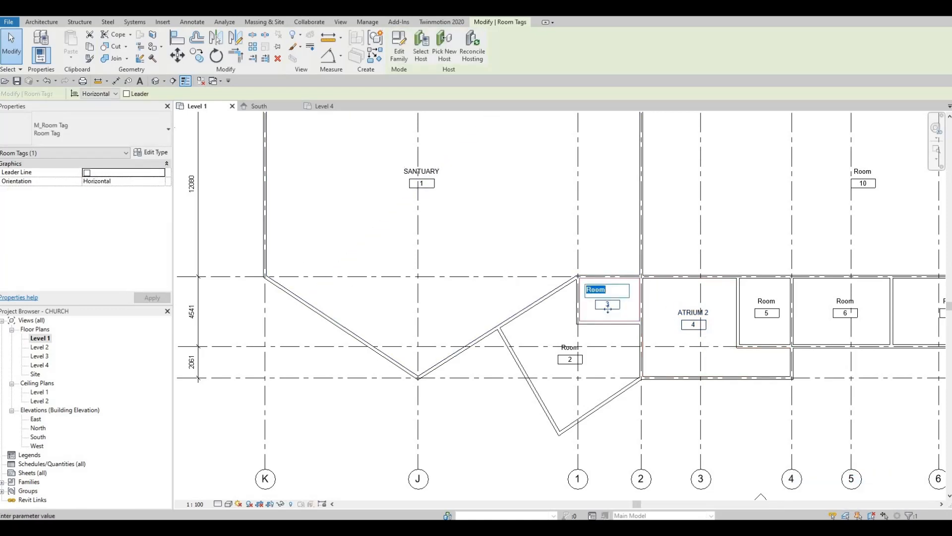
pyautogui.write('NURSING RO')
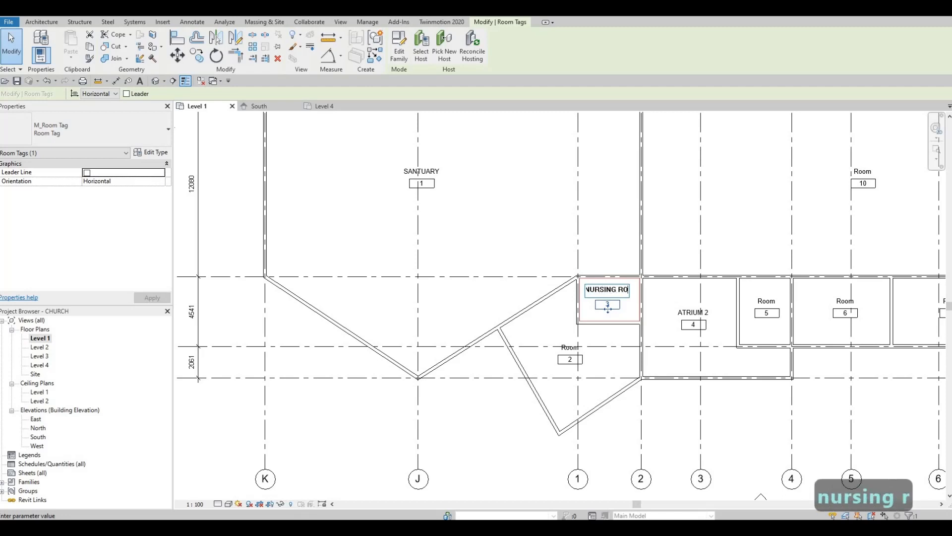
pyautogui.write('OM')
pyautogui.click(541, 341)
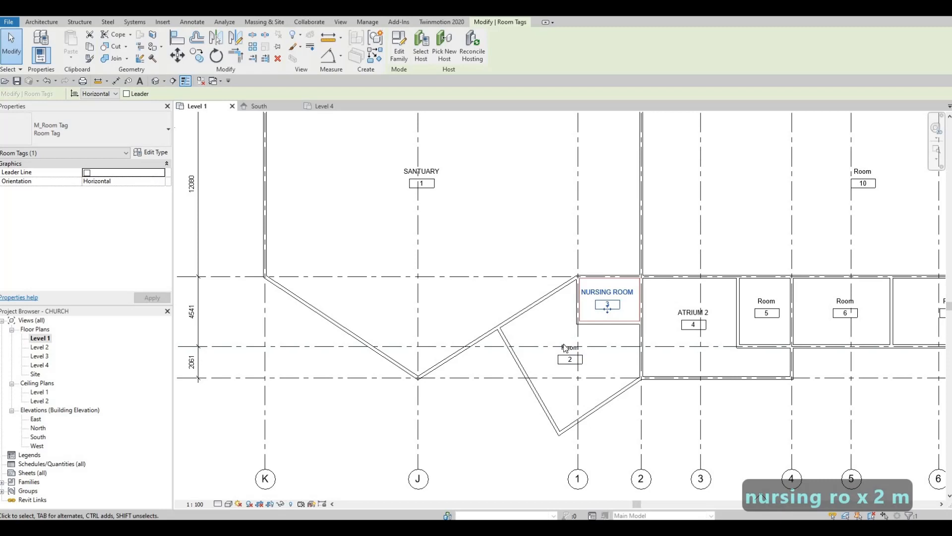
# Rename room 2, the angled room below the nursing room, as NURSERY and clear the selection.
pyautogui.click(567, 348)
pyautogui.click(568, 348)
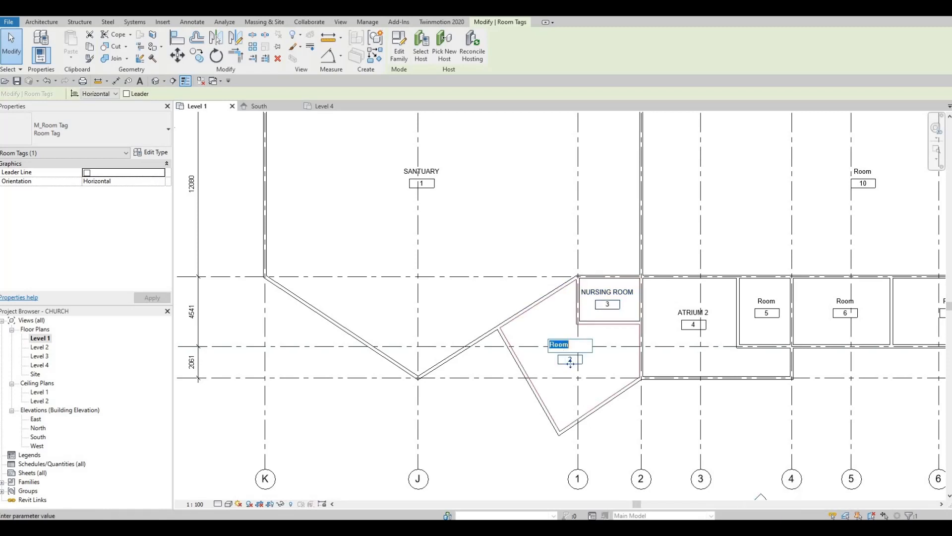
pyautogui.write('NURSERY')
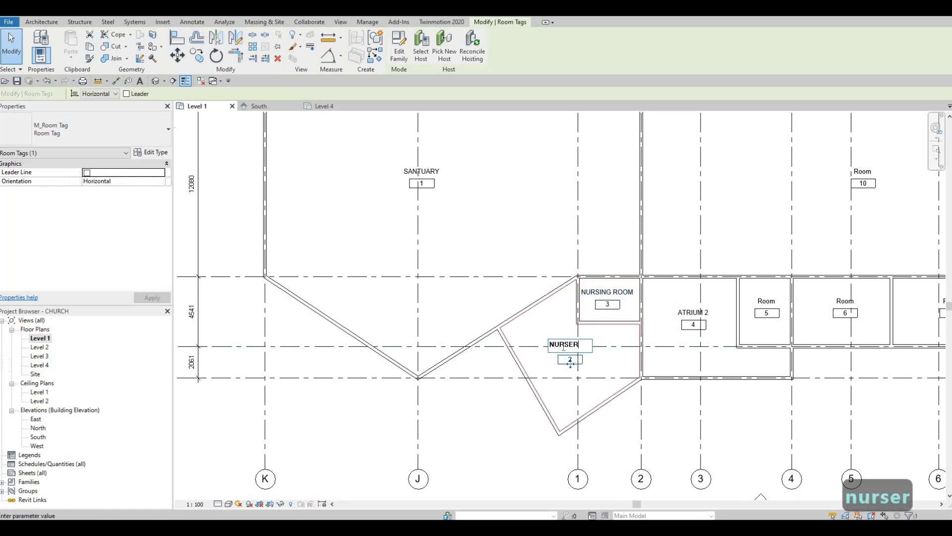
pyautogui.click(499, 294)
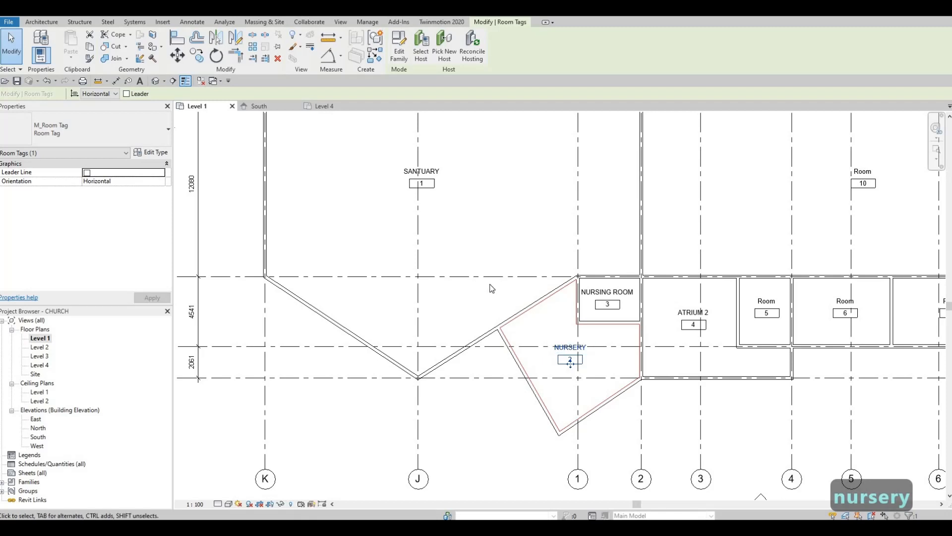
pyautogui.press('Escape')
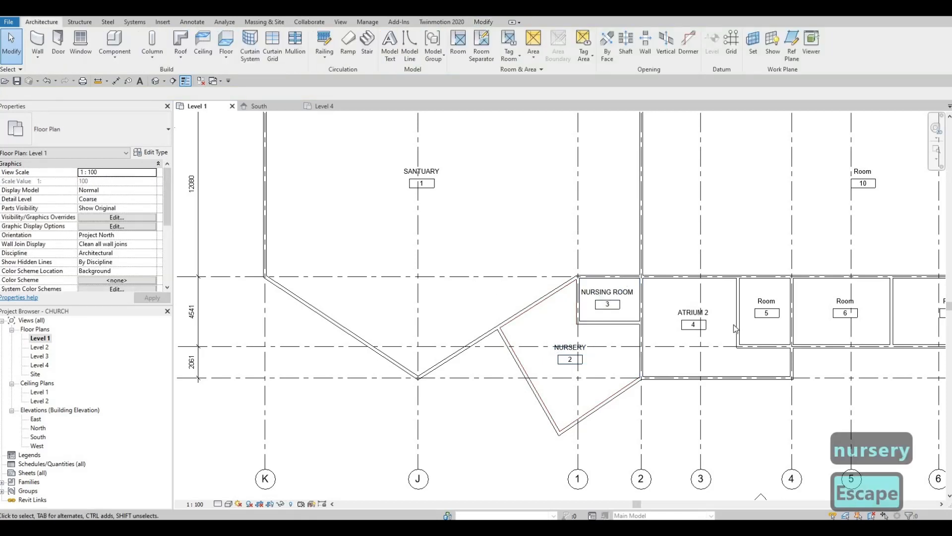
# Rename room 5, directly east of ATRIUM 2, as UNIVERSAL WASHROOM and clear the selection.
pyautogui.click(767, 302)
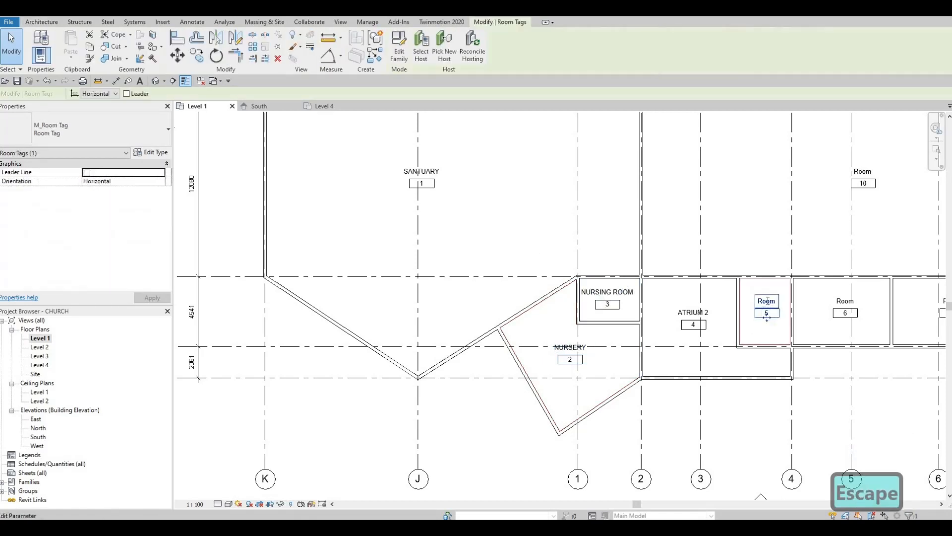
pyautogui.click(767, 301)
pyautogui.write('UNI')
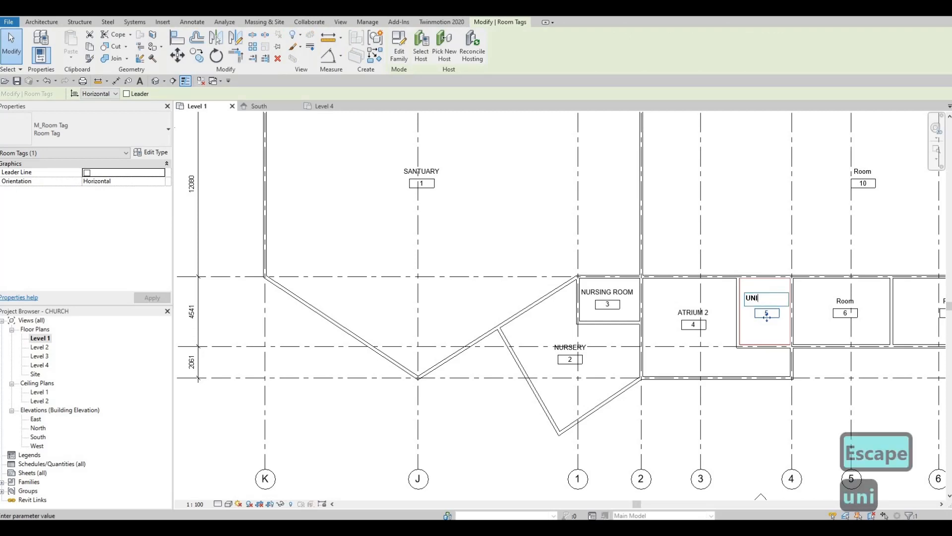
pyautogui.write('VER')
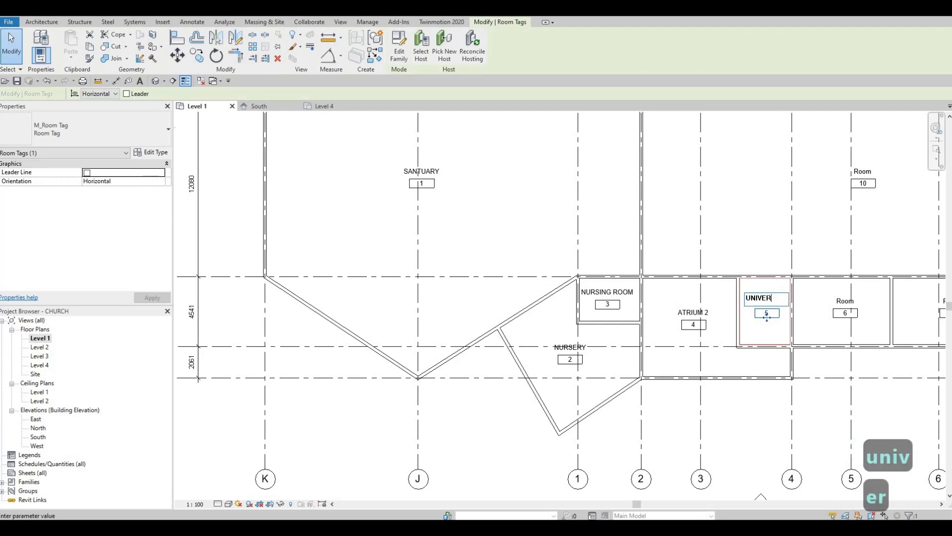
pyautogui.write('SAL')
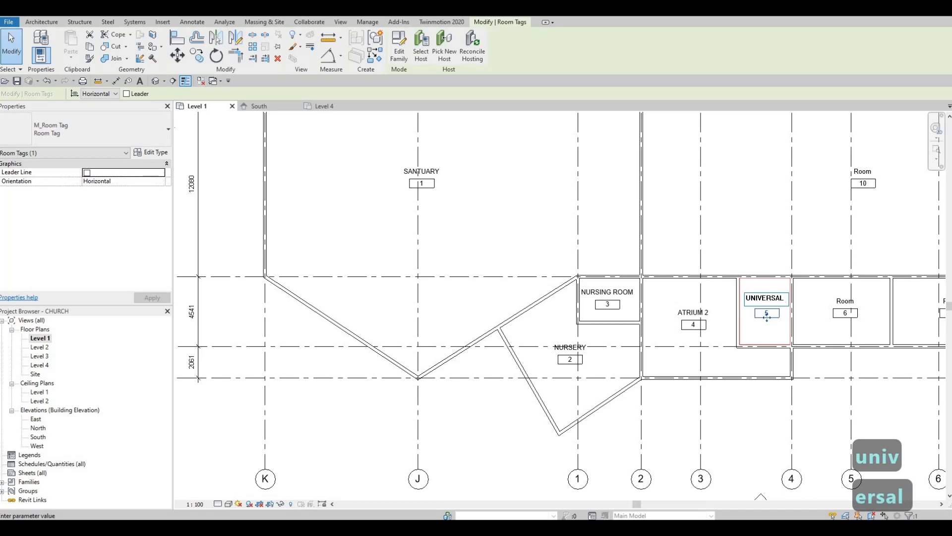
pyautogui.write(' WASHRO')
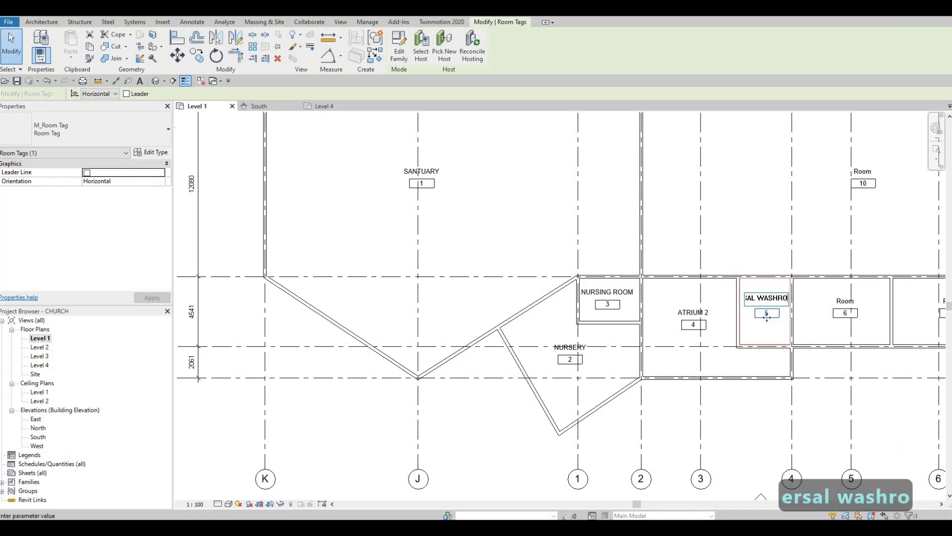
pyautogui.write('OM')
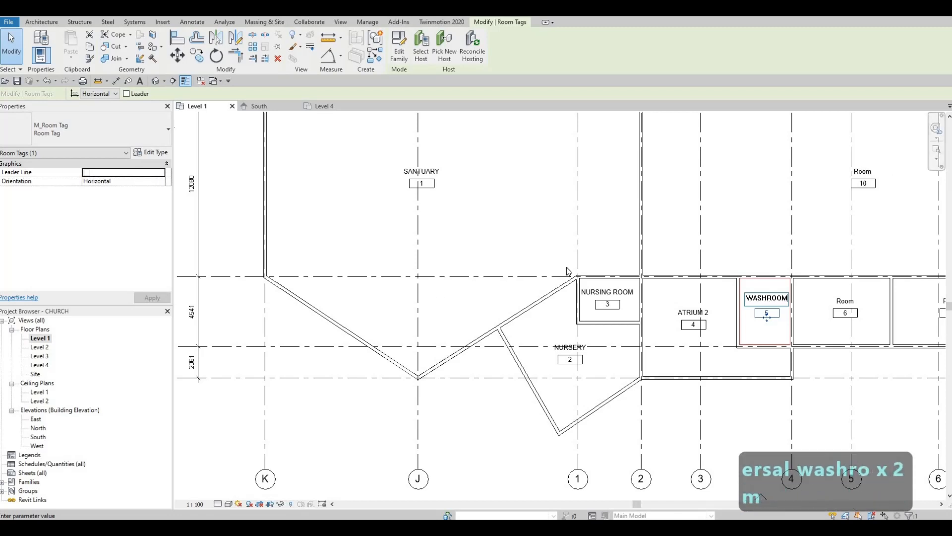
pyautogui.click(531, 234)
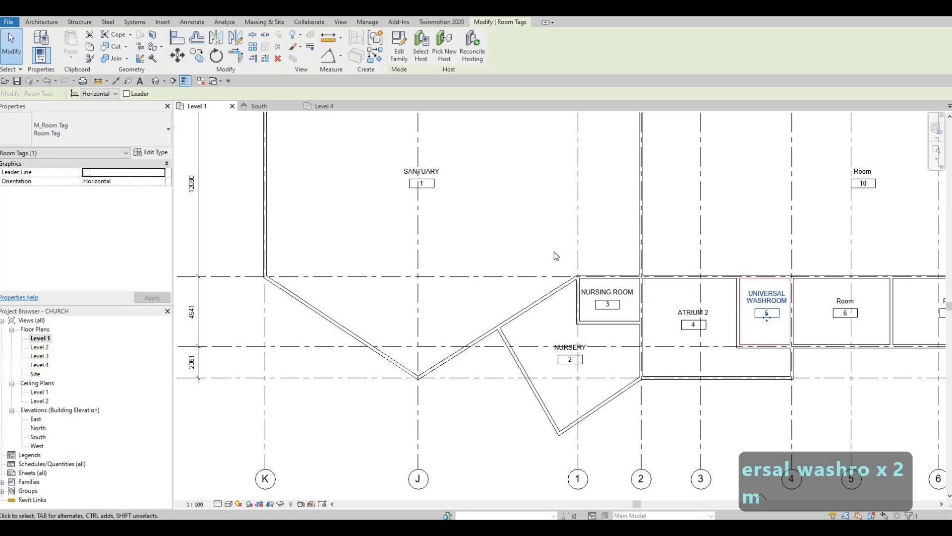
pyautogui.press('Escape')
# Rename room 6, east of the universal washroom, as KITCHENNET through its tag.
pyautogui.moveTo(658, 267); pyautogui.dragTo(456, 301, button='middle')
pyautogui.scroll(-1, 457, 301)
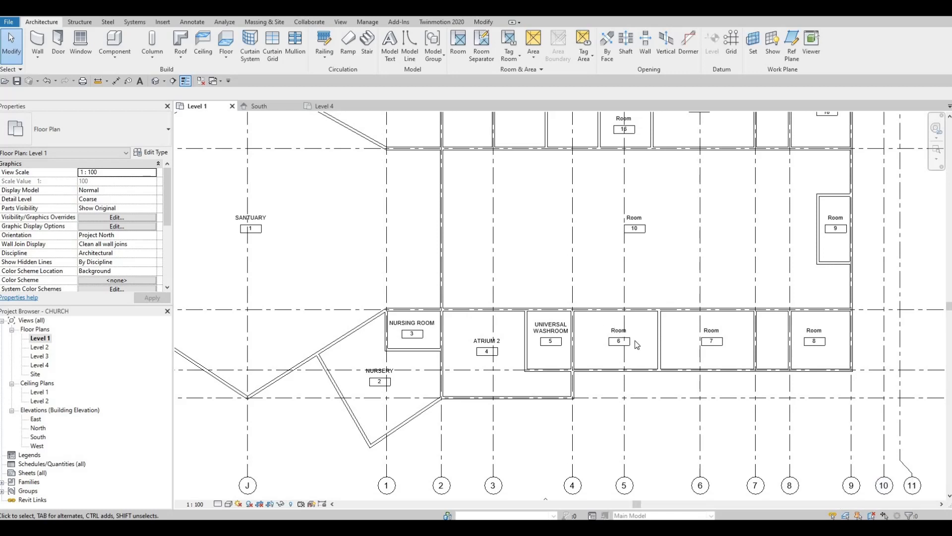
pyautogui.scroll(2, 604, 326)
pyautogui.click(619, 330)
pyautogui.click(624, 332)
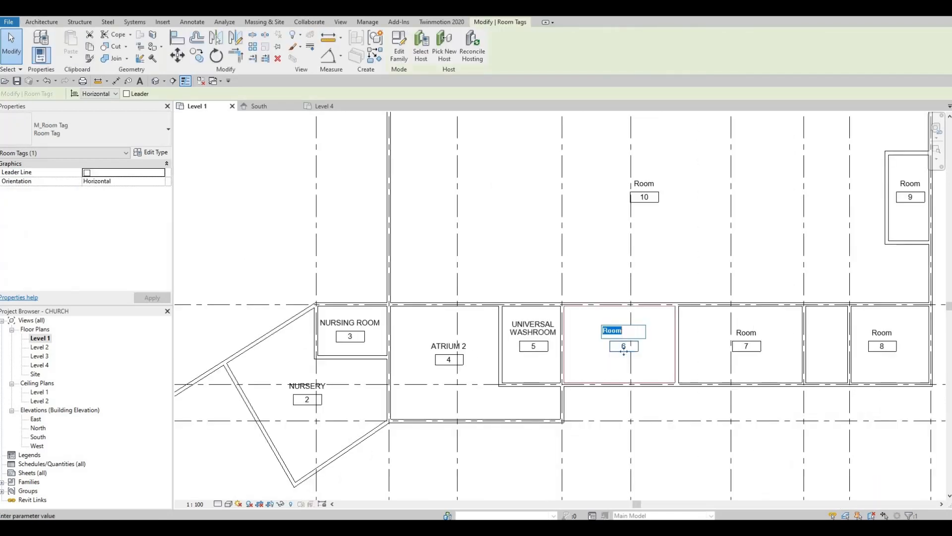
pyautogui.write('kitchennet')
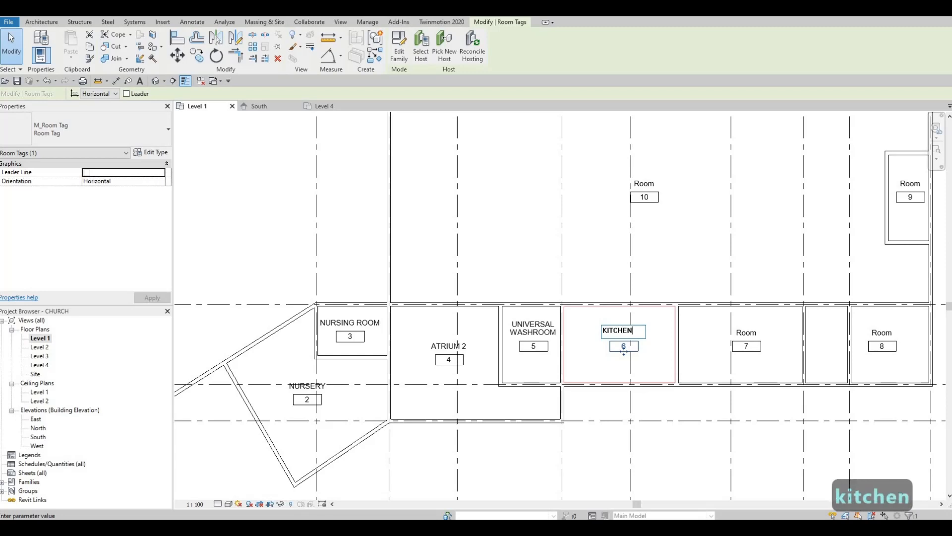
pyautogui.click(694, 279)
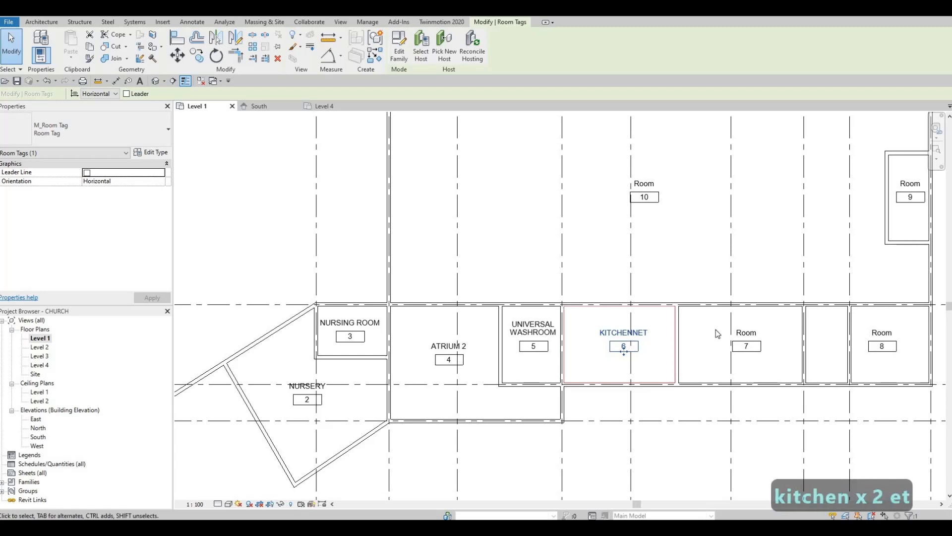
# Rename room 7, east of the kitchenette, as MEETING ROOM 1 through its tag.
pyautogui.click(747, 332)
pyautogui.click(747, 331)
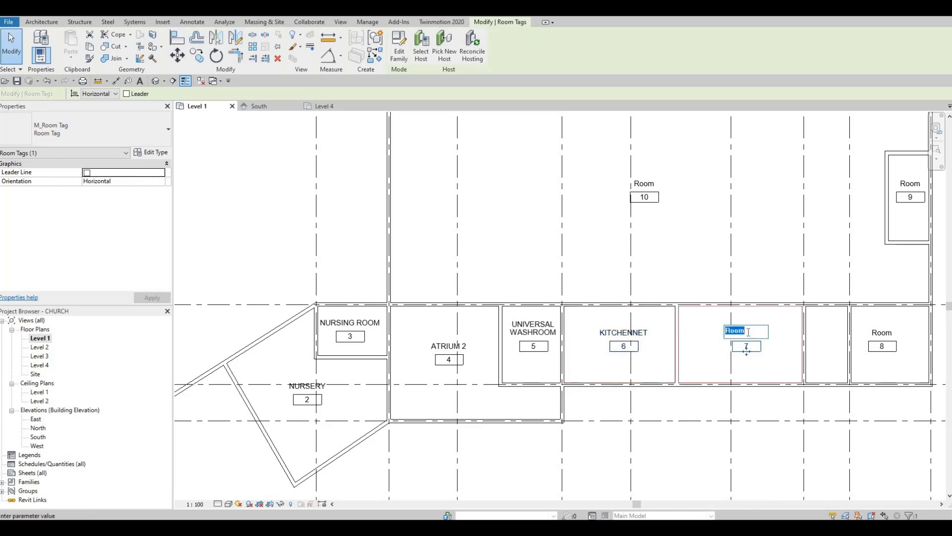
pyautogui.write('M')
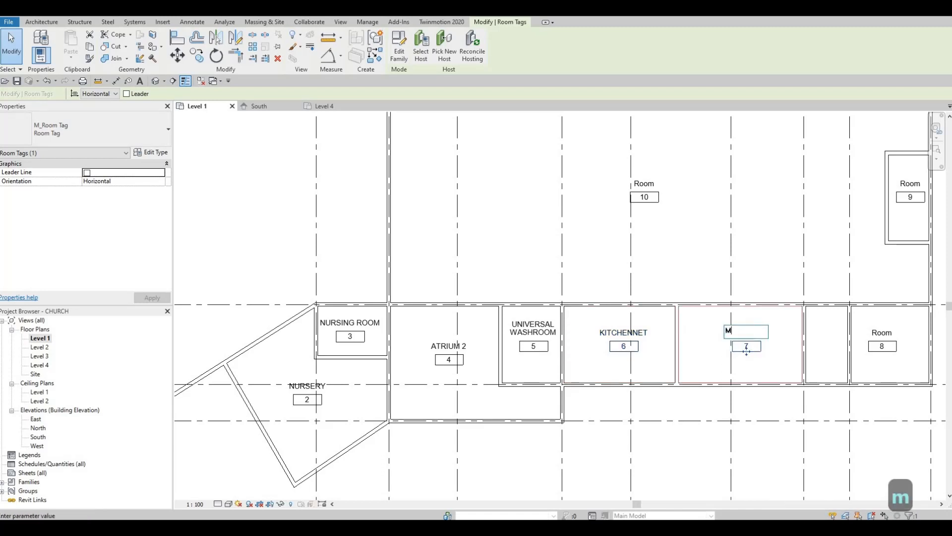
pyautogui.write('EETING ROOM 1')
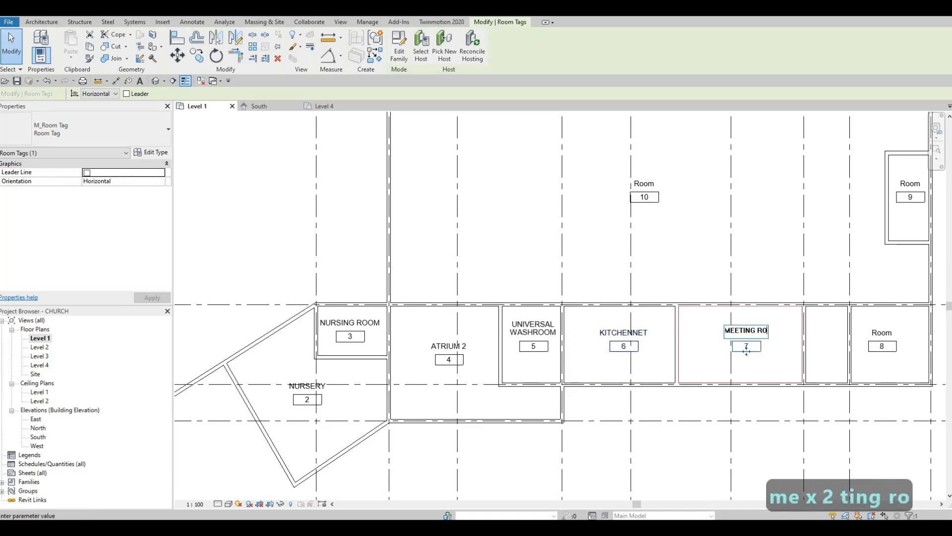
# Rename room 8, at the east end of the southern row, as MEETING ROOM 2.
pyautogui.click(875, 337)
pyautogui.click(876, 334)
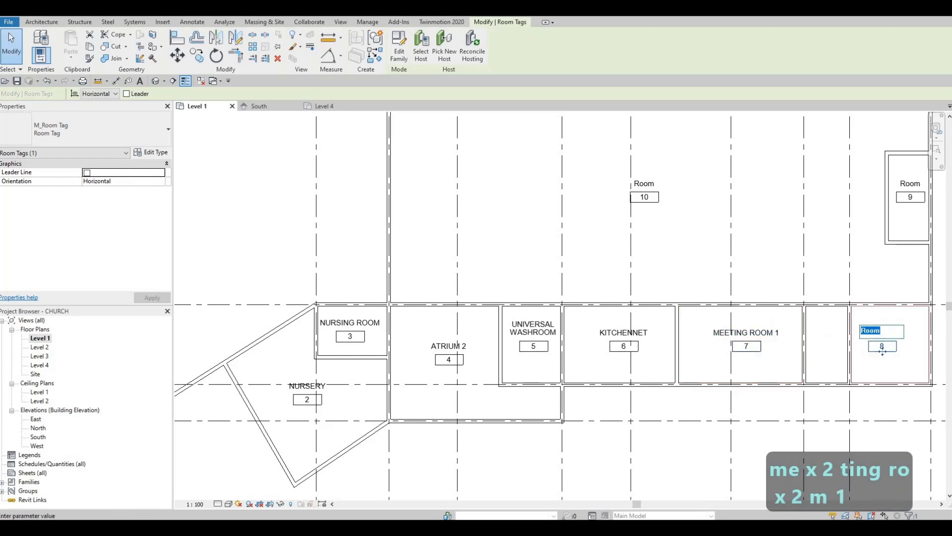
pyautogui.write('MEETING T')
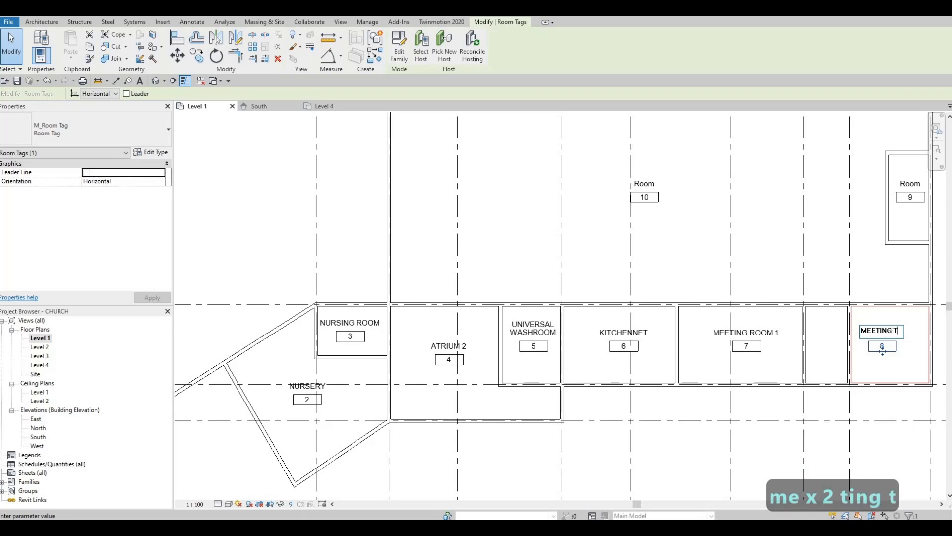
pyautogui.press('BackSpace')
pyautogui.write('ROOM 2')
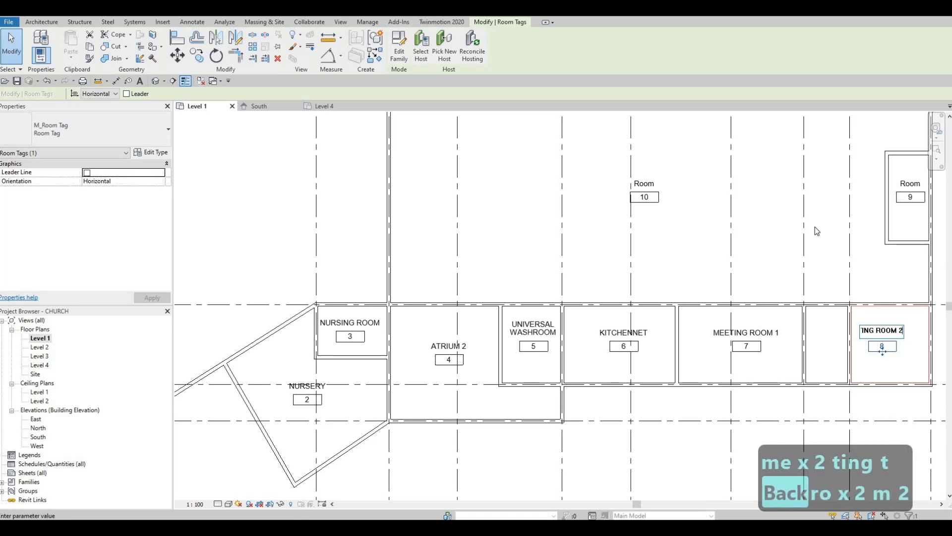
pyautogui.click(817, 233)
# Rename room 10, the large central hall, as FOYER through its tag.
pyautogui.moveTo(841, 228); pyautogui.dragTo(840, 287, button='middle')
pyautogui.scroll(1, 836, 289)
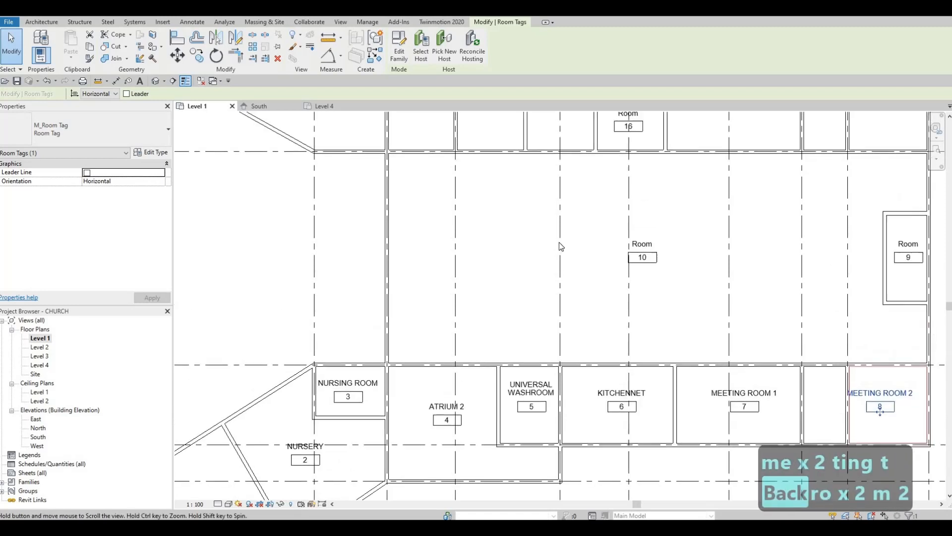
pyautogui.press('Escape')
pyautogui.click(613, 252)
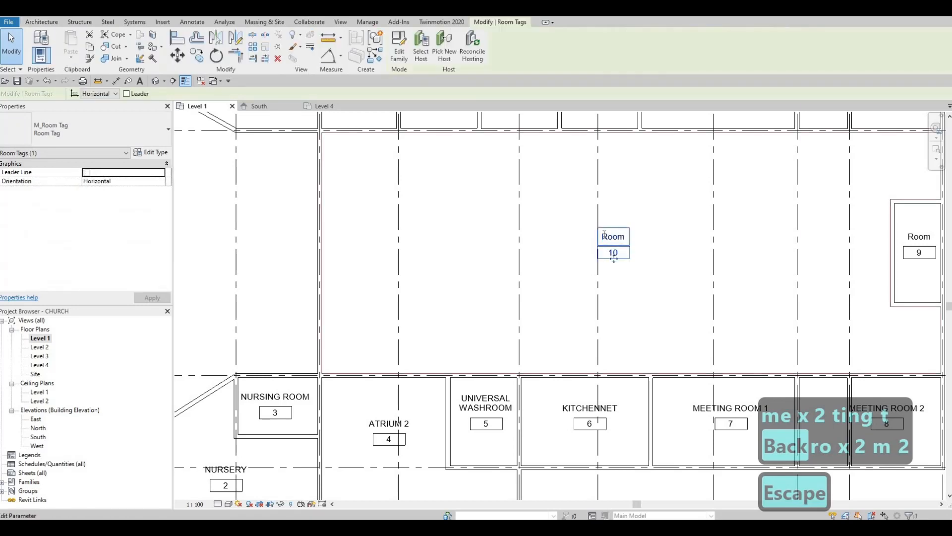
pyautogui.click(613, 236)
pyautogui.write('FOYER')
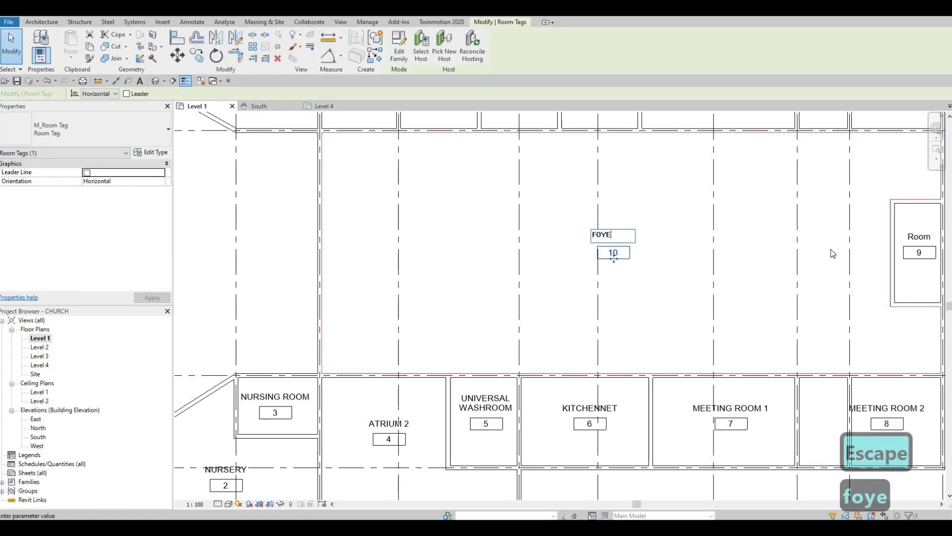
# Rename room 9, the small room on the foyer's east wall, as VESTIBULE.
pyautogui.click(907, 236)
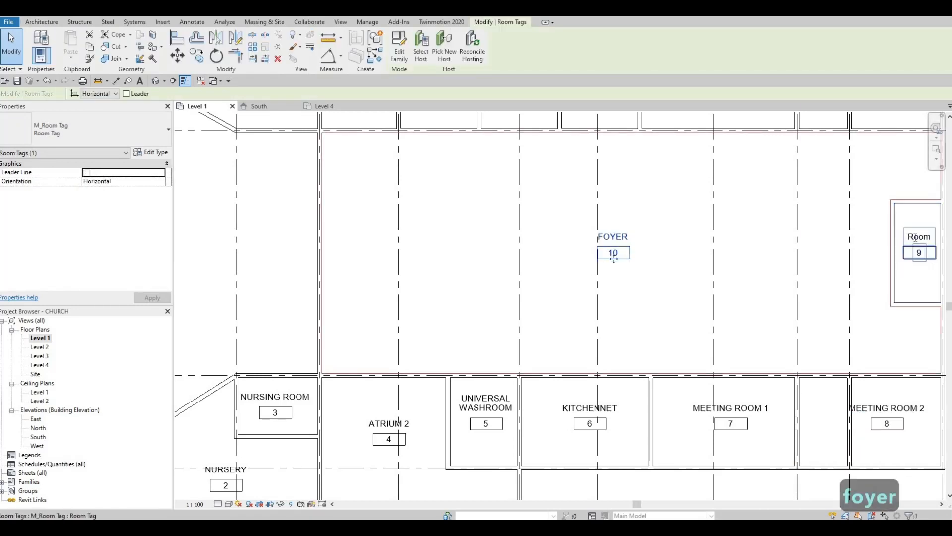
pyautogui.click(915, 236)
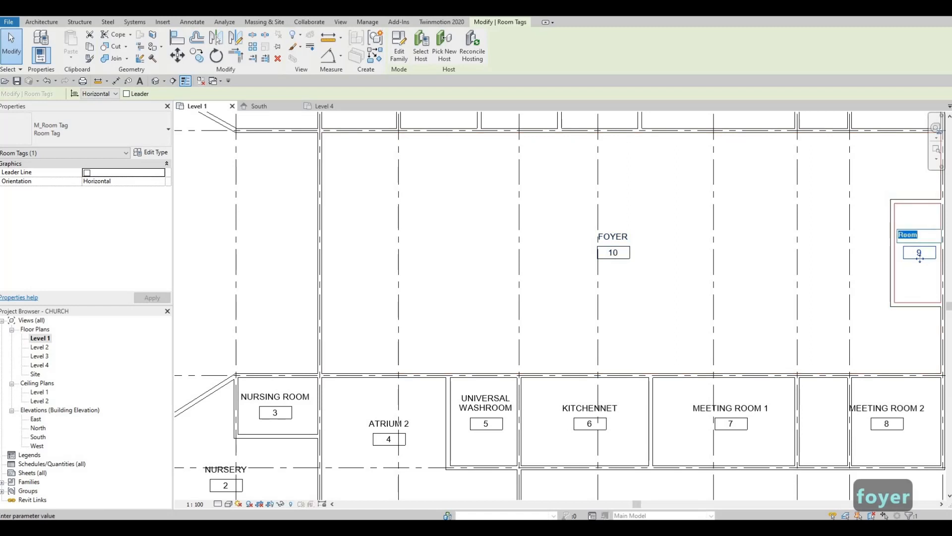
pyautogui.write('VESTI')
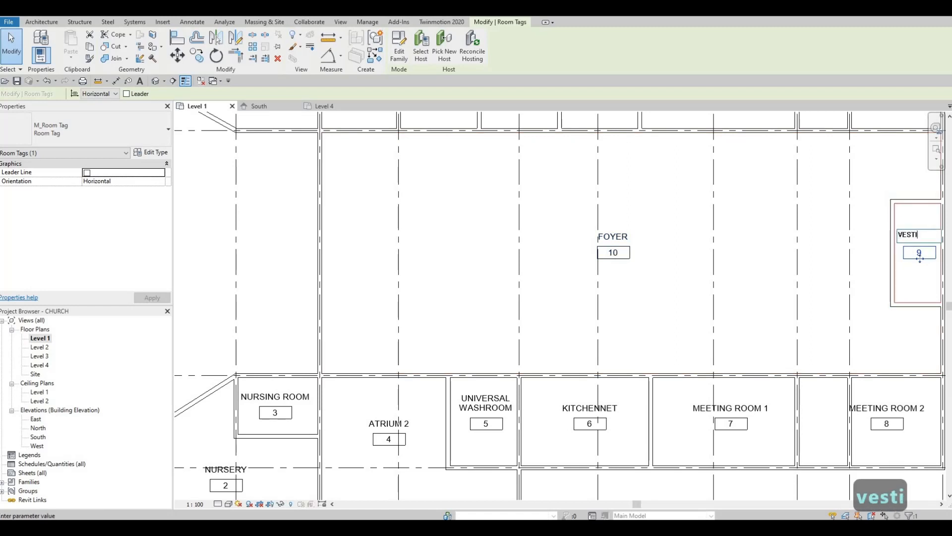
pyautogui.write('BULE')
pyautogui.press('Return')
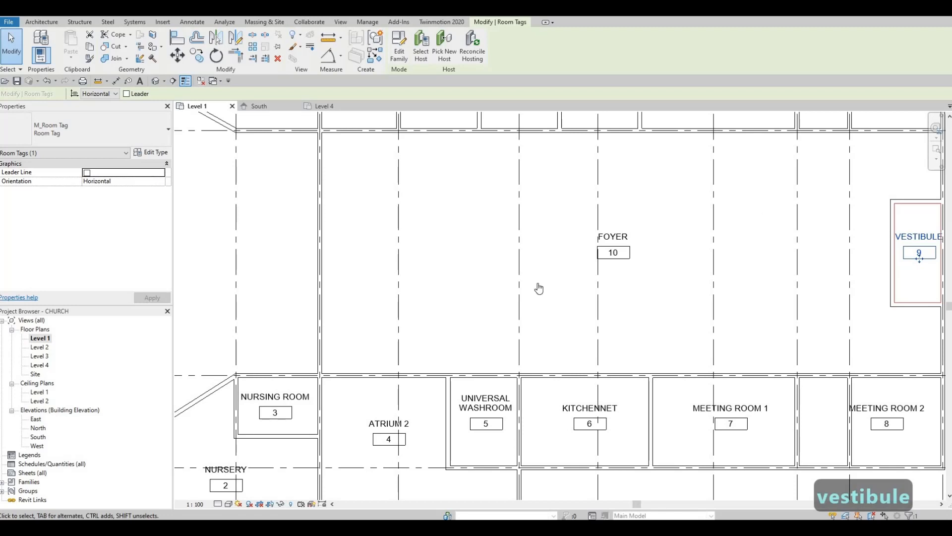
# Rename room 12, just east of Atrium 1, as CAFETERIA through its tag.
pyautogui.moveTo(365, 143); pyautogui.dragTo(408, 298, button='middle')
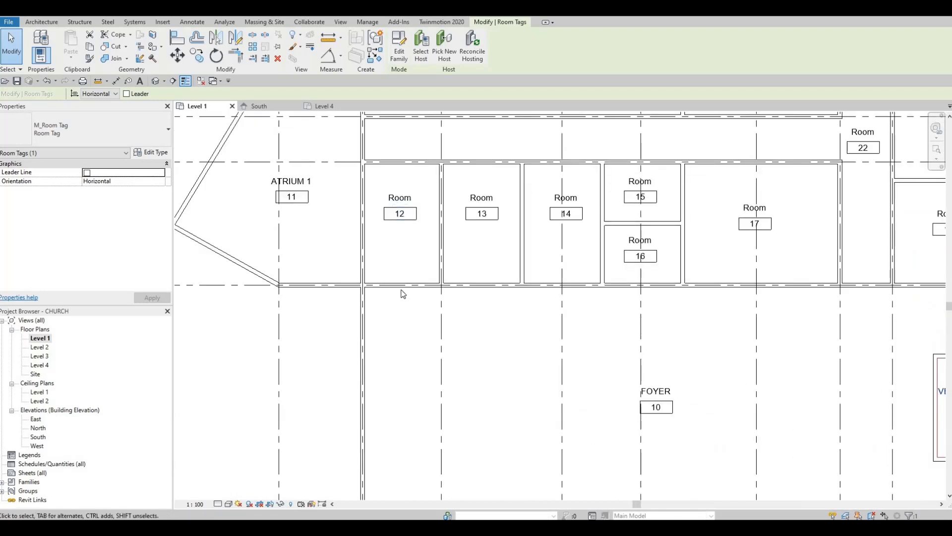
pyautogui.moveTo(398, 204); pyautogui.dragTo(409, 275, button='middle')
pyautogui.scroll(1, 411, 268)
pyautogui.click(413, 271)
pyautogui.click(412, 268)
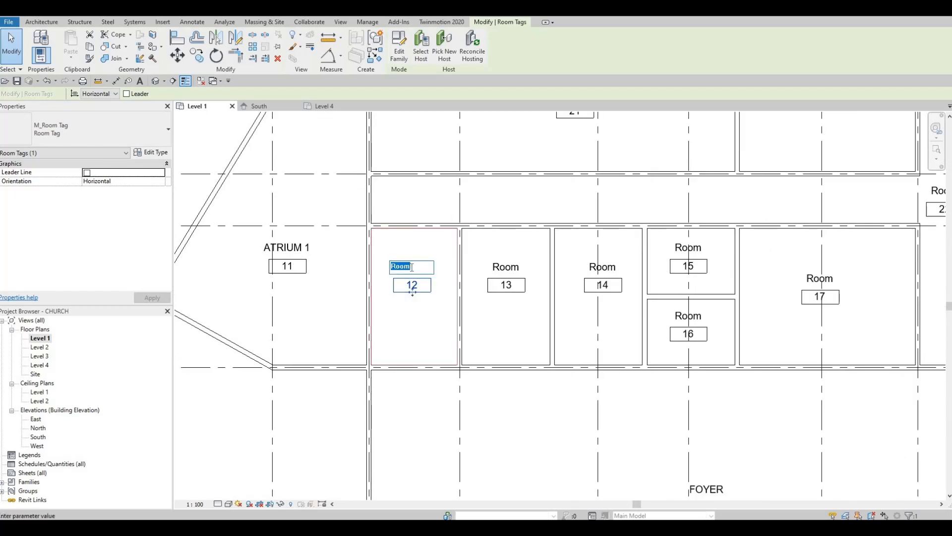
pyautogui.write('C')
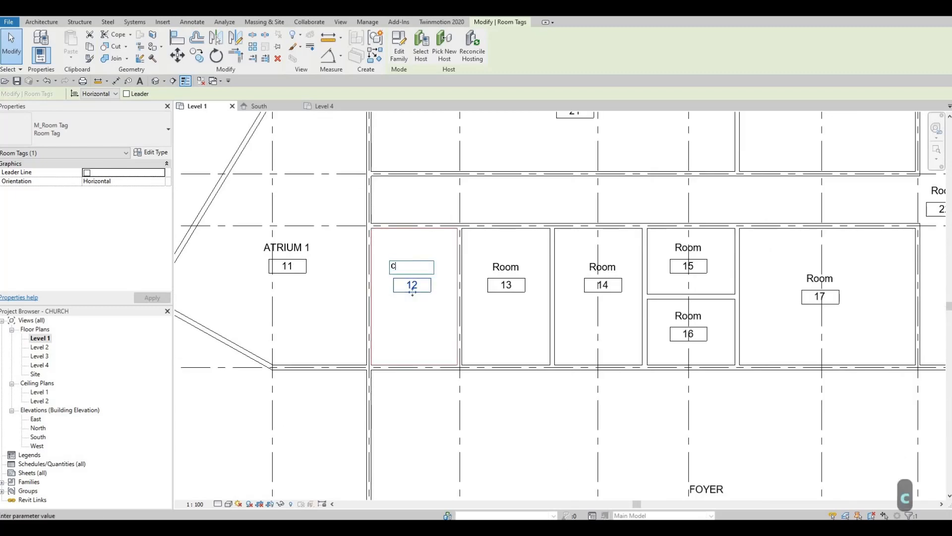
pyautogui.write('AFETERIA')
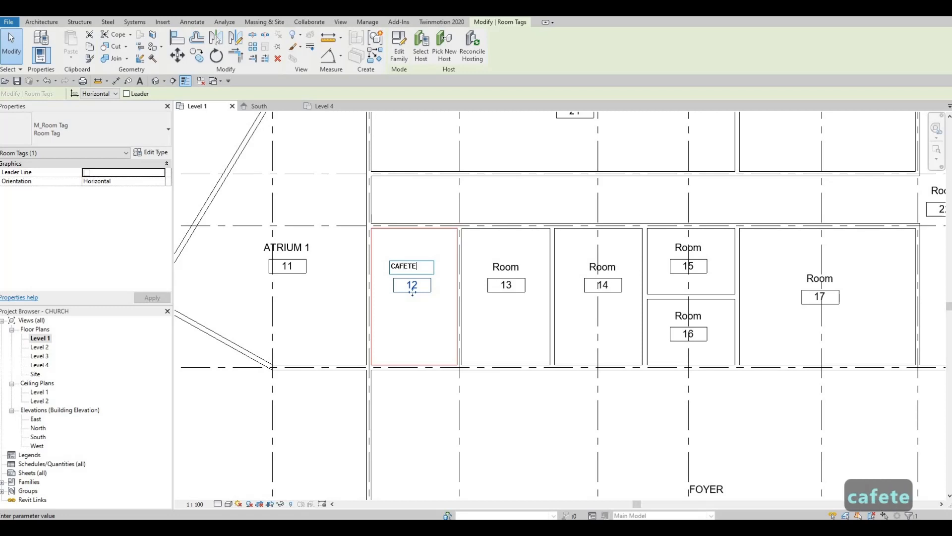
pyautogui.click(500, 266)
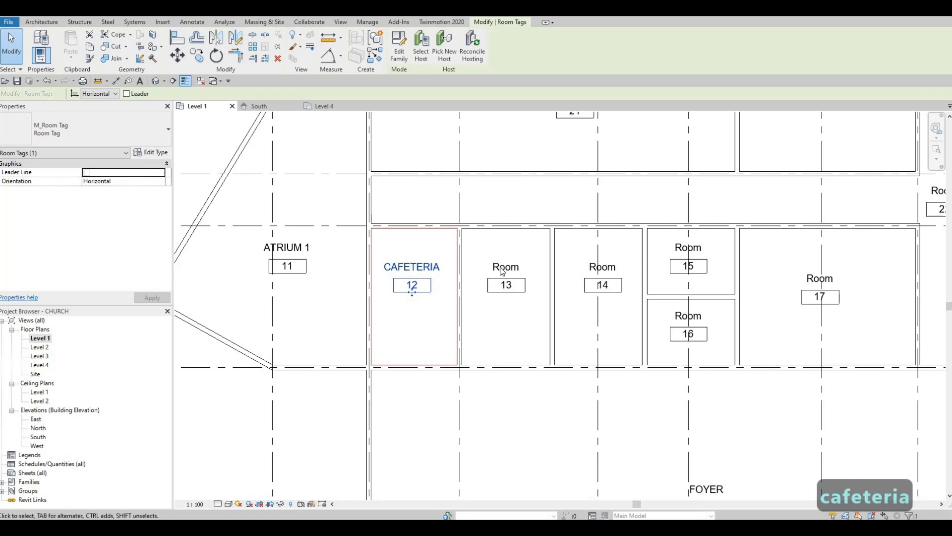
# Rename room 13, east of the cafeteria, as MEN'S WASHROOM.
pyautogui.click(500, 267)
pyautogui.click(500, 267)
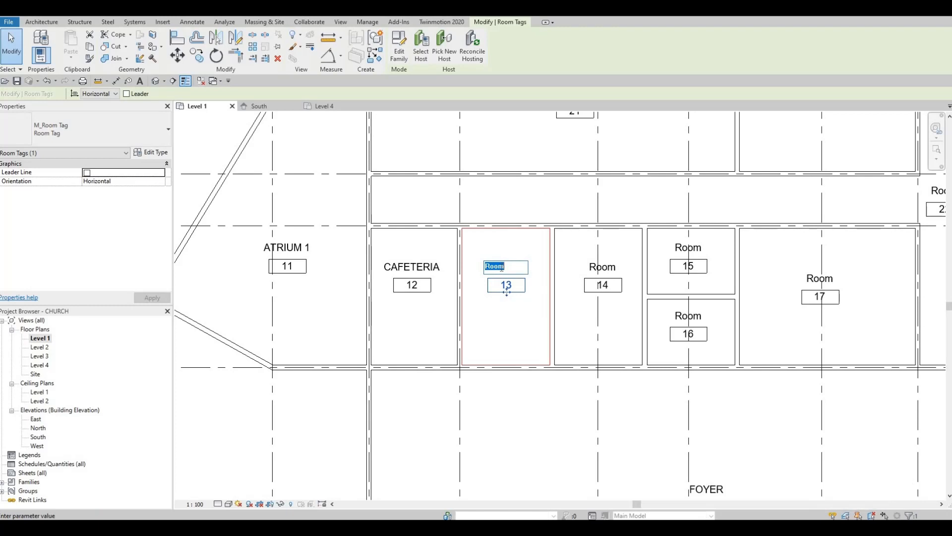
pyautogui.write('W')
pyautogui.press('BackSpace')
pyautogui.press('BackSpace')
pyautogui.write('MEN')
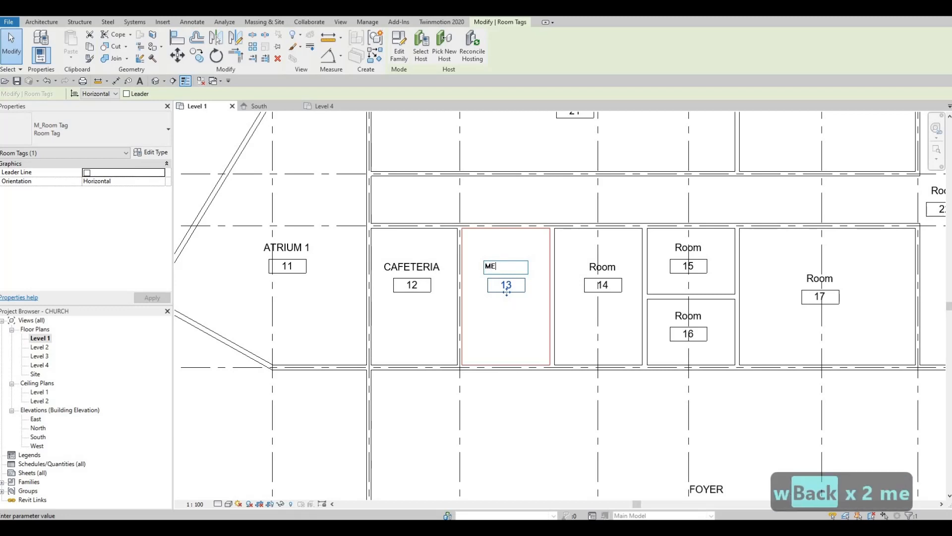
pyautogui.write('WASHROOM')
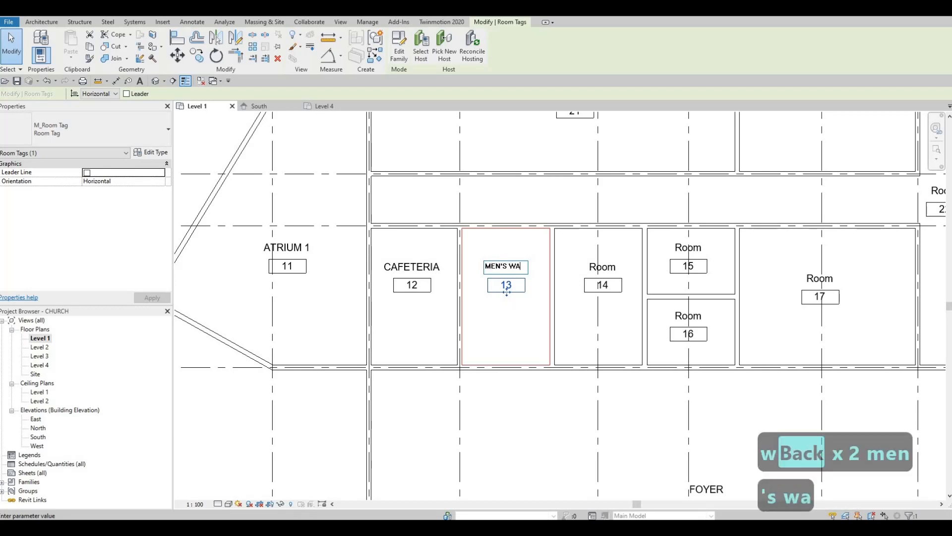
# Rename room 14, the next room east of the men's washroom, as WOMEN'S WASHROOM.
pyautogui.click(609, 267)
pyautogui.click(608, 266)
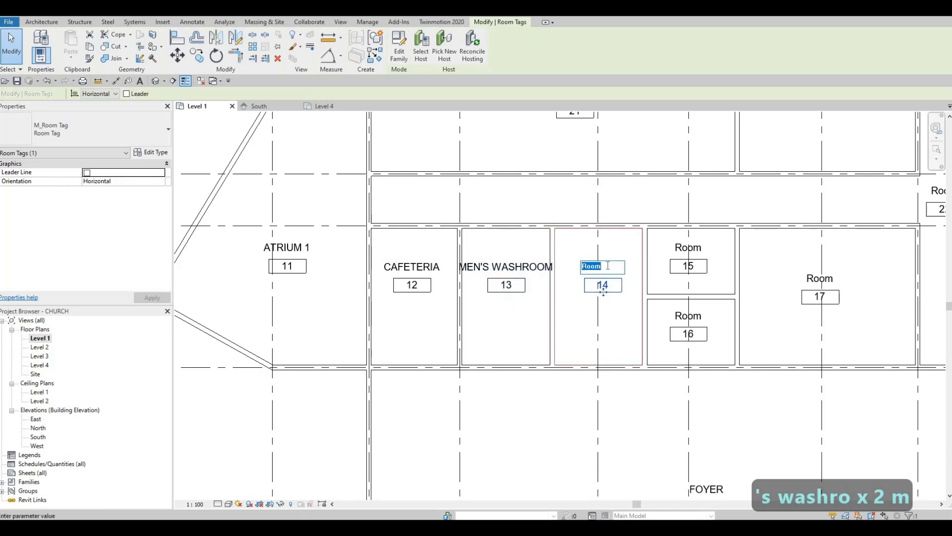
pyautogui.write('WOMEN')
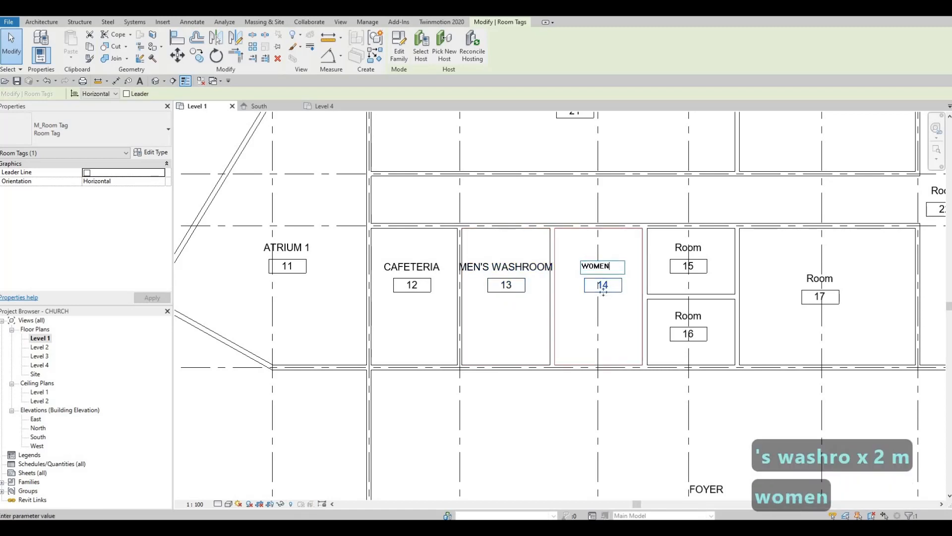
pyautogui.write("'S WAS")
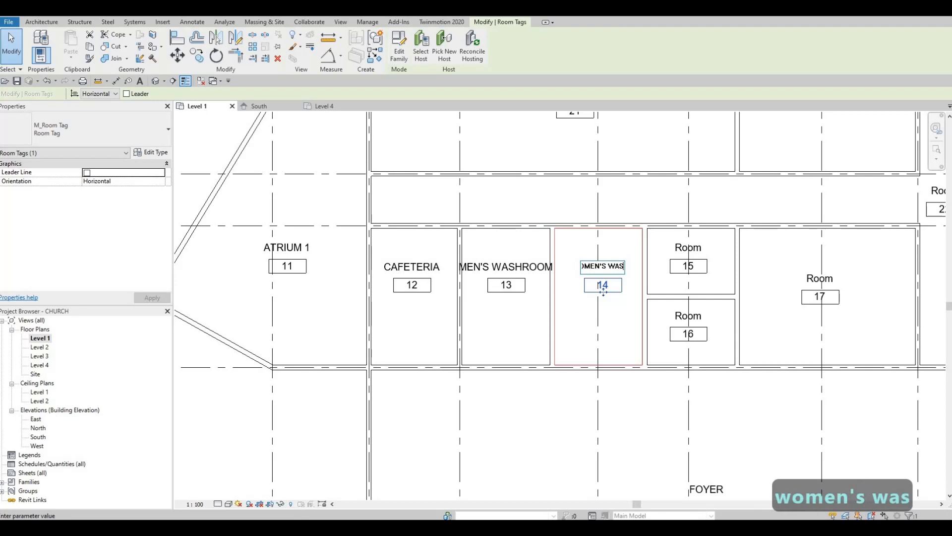
pyautogui.write('HROOM')
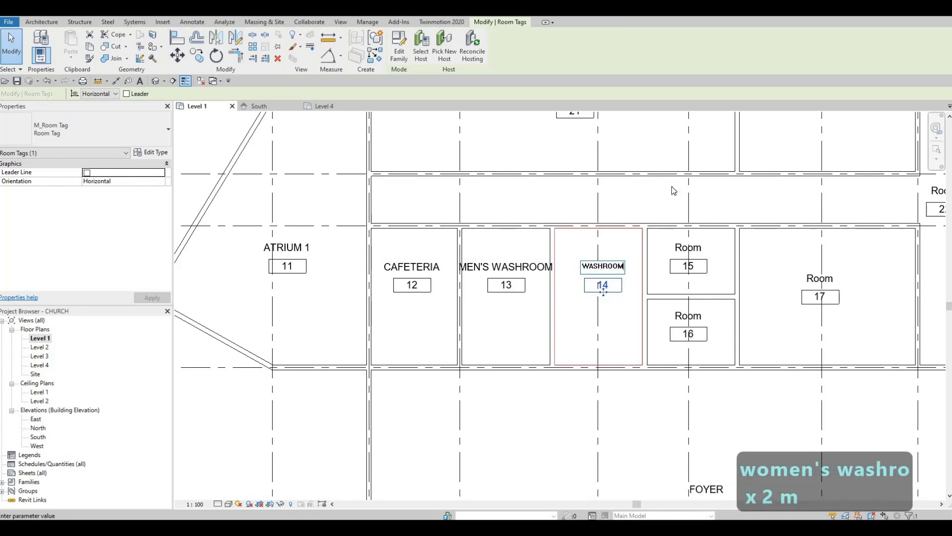
pyautogui.click(688, 219)
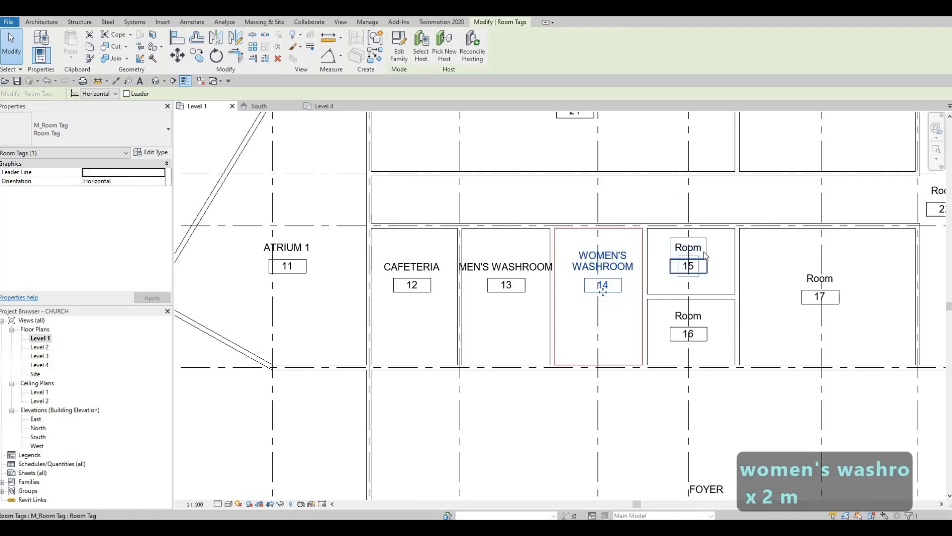
# Rename room 15, the northern of the two small stacked rooms, as MECHANICAL ROOM.
pyautogui.doubleClick(704, 247)
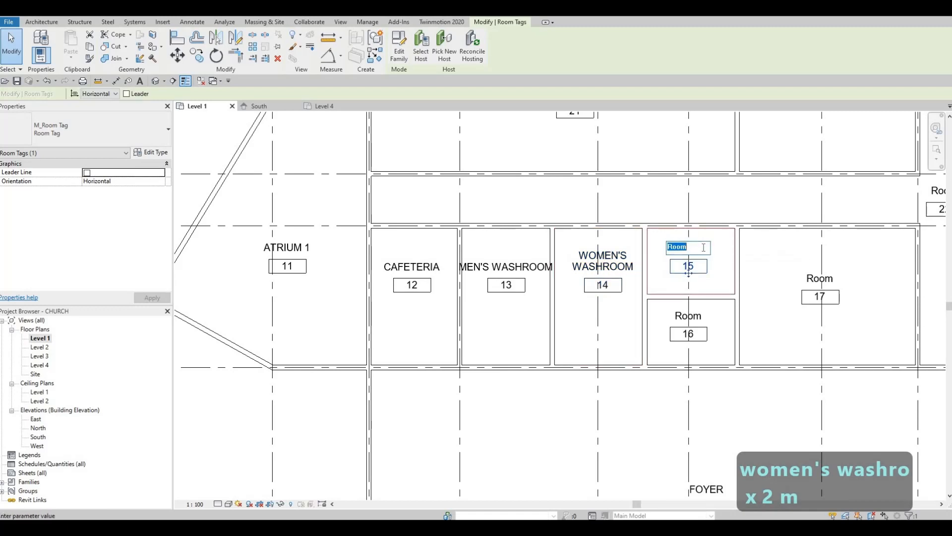
pyautogui.write('MECHAN')
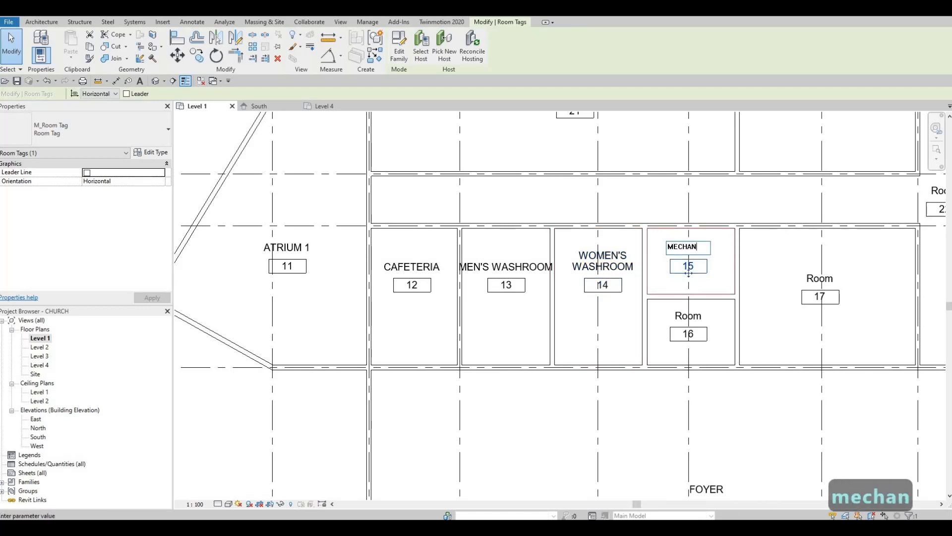
pyautogui.write('ICAL ROOM')
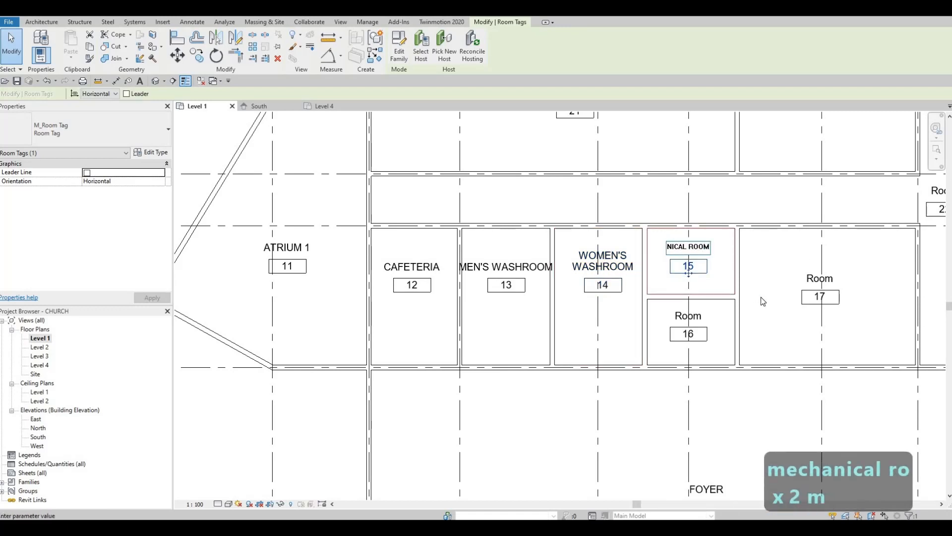
# Rename room 16, directly south of the mechanical room, as IT.
pyautogui.click(689, 316)
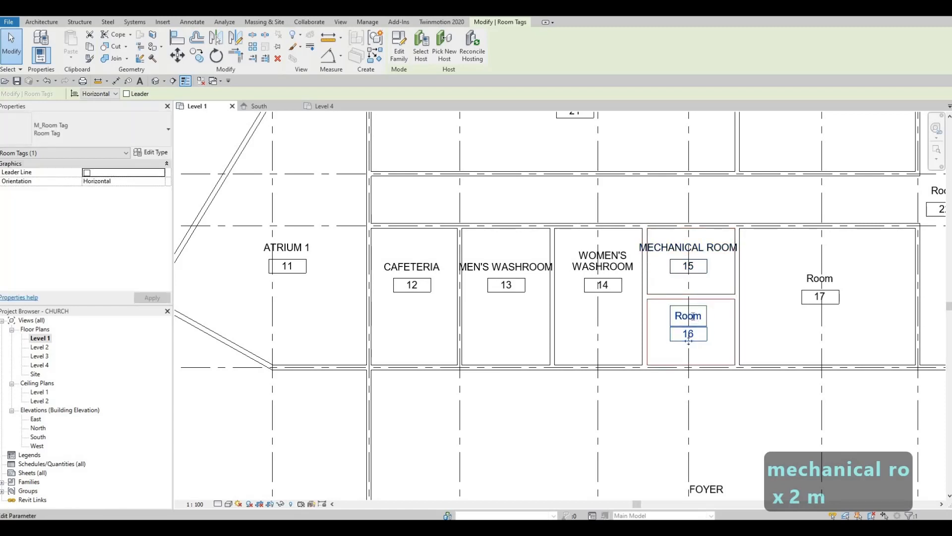
pyautogui.click(677, 316)
pyautogui.write('IT')
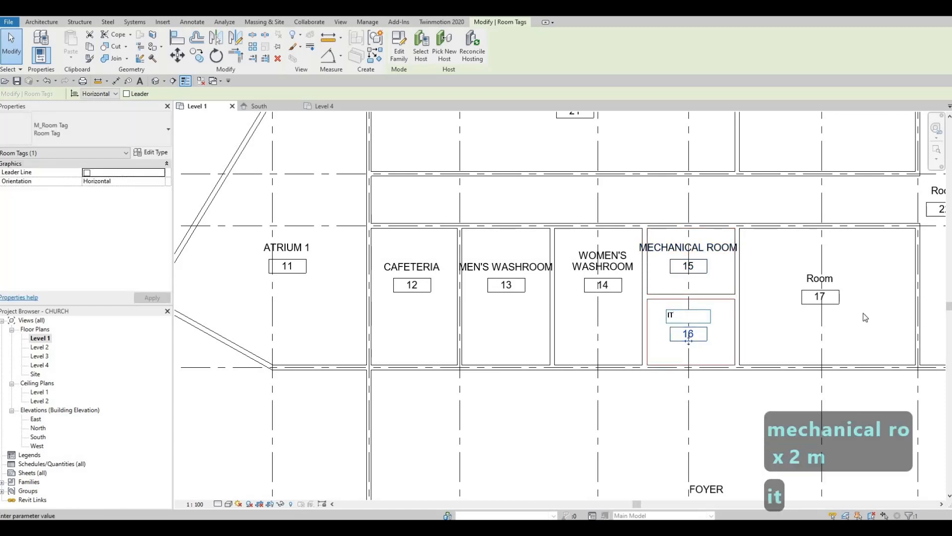
pyautogui.click(827, 279)
# Rename room 17, the large room east of the mechanical and IT rooms, as STORAGE.
pyautogui.click(826, 278)
pyautogui.click(826, 279)
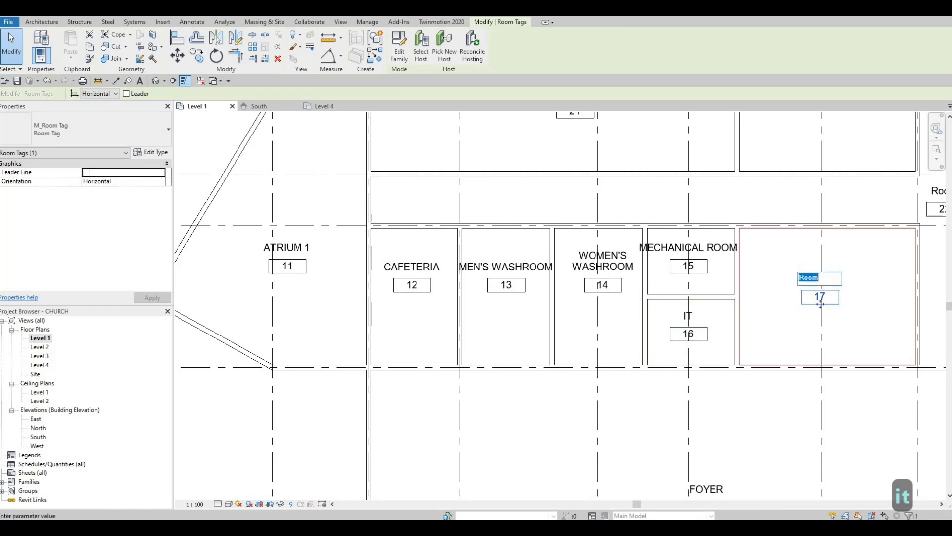
pyautogui.write('STOP')
pyautogui.press('BackSpace')
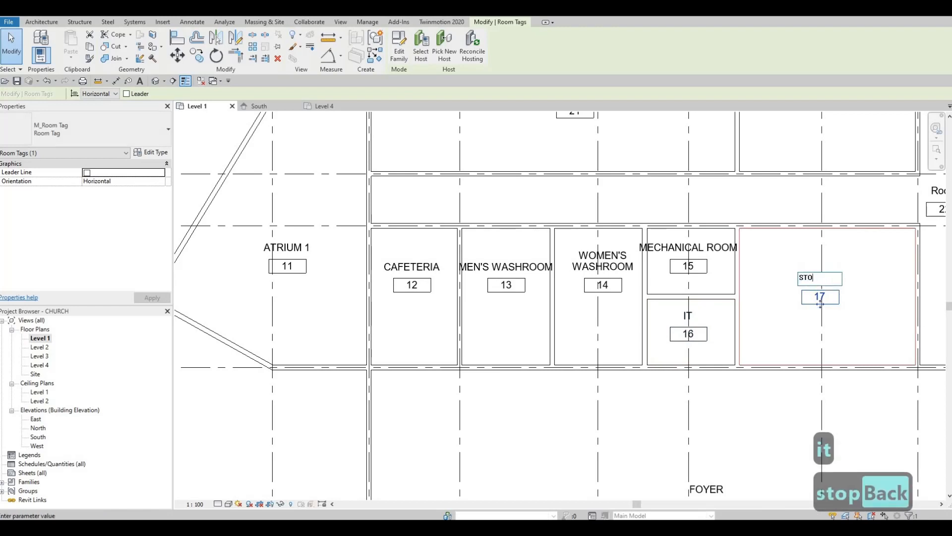
pyautogui.write('RAGE')
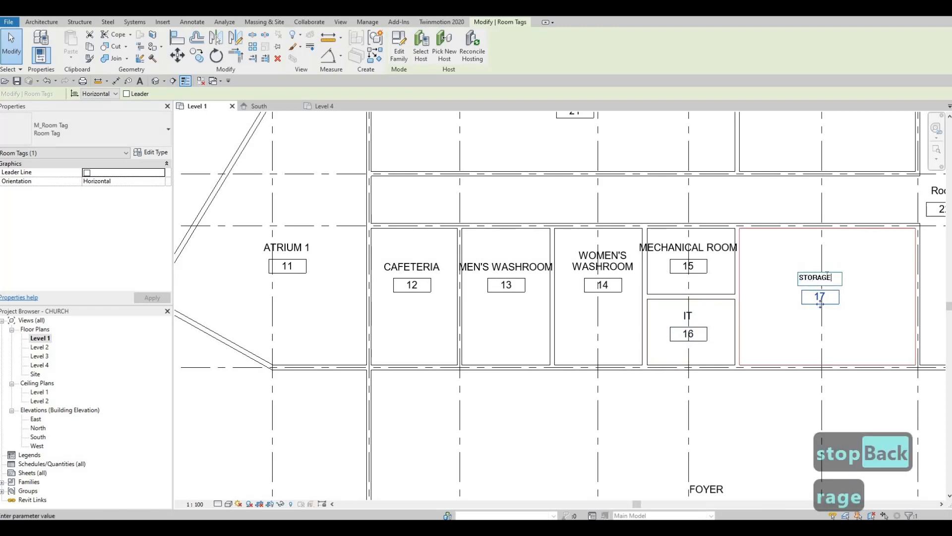
pyautogui.click(797, 315)
pyautogui.moveTo(797, 314); pyautogui.dragTo(624, 325, button='middle')
pyautogui.moveTo(739, 309); pyautogui.dragTo(697, 347, button='middle')
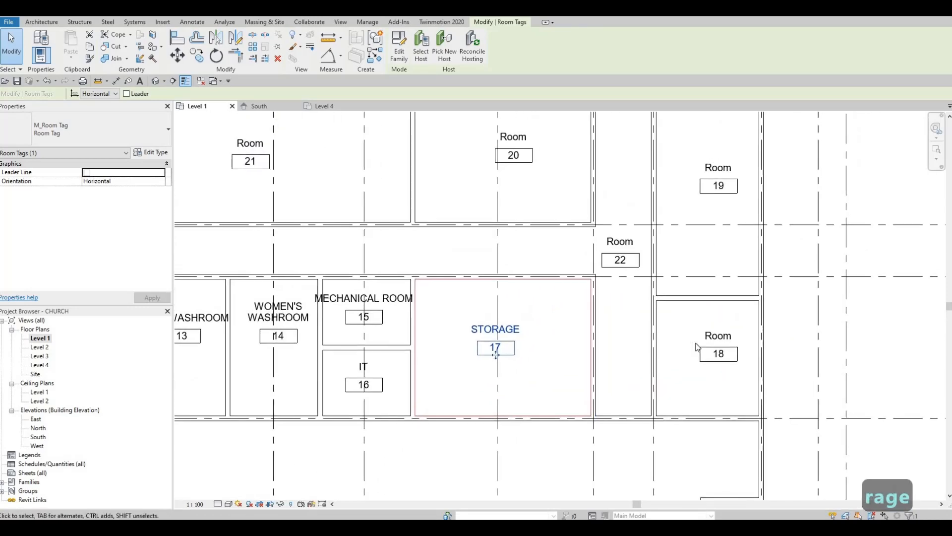
pyautogui.scroll(2, 729, 339)
pyautogui.doubleClick(727, 336)
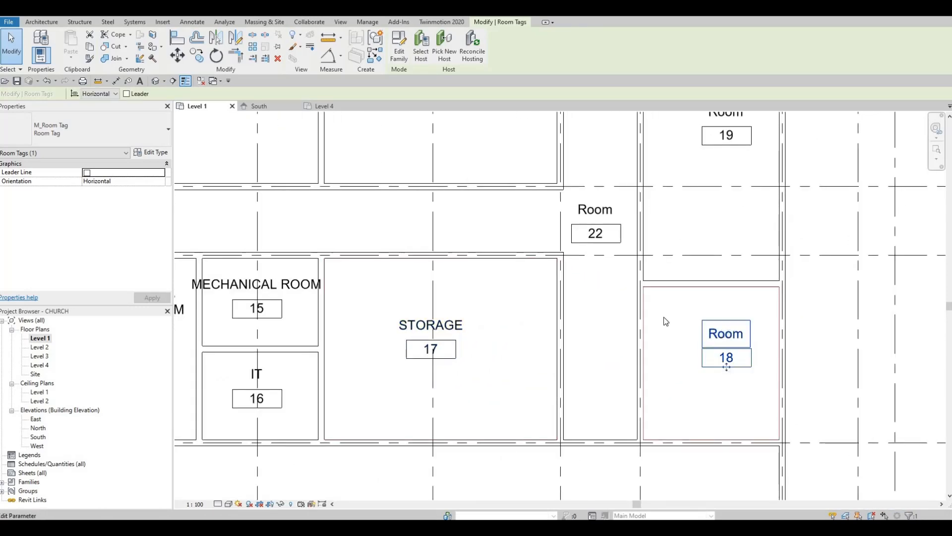
pyautogui.moveTo(689, 362); pyautogui.dragTo(704, 400, button='middle')
pyautogui.scroll(-2, 696, 370)
pyautogui.scroll(-2, 724, 372)
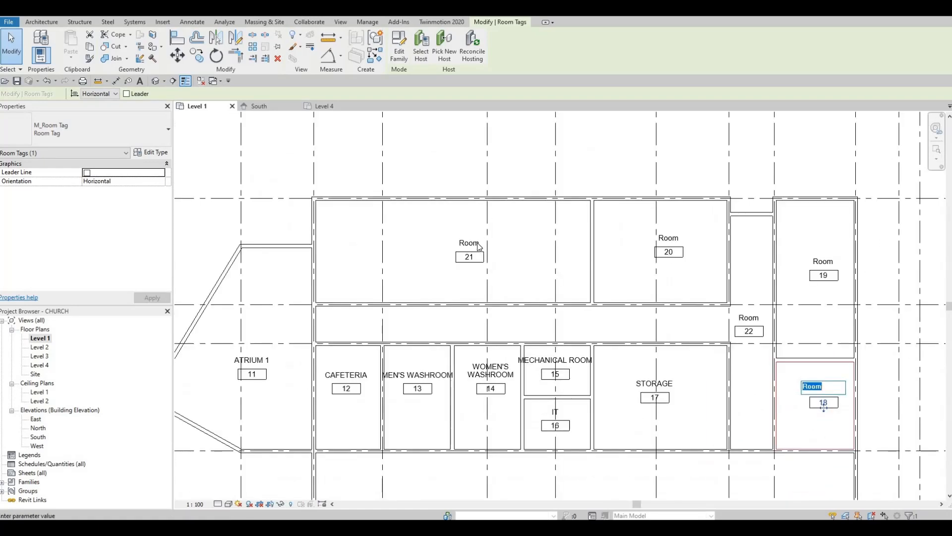
# Rename room 21, the long room on the north side of the corridor, as GENERAL OFFICE and deselect its tag.
pyautogui.click(469, 244)
pyautogui.click(468, 243)
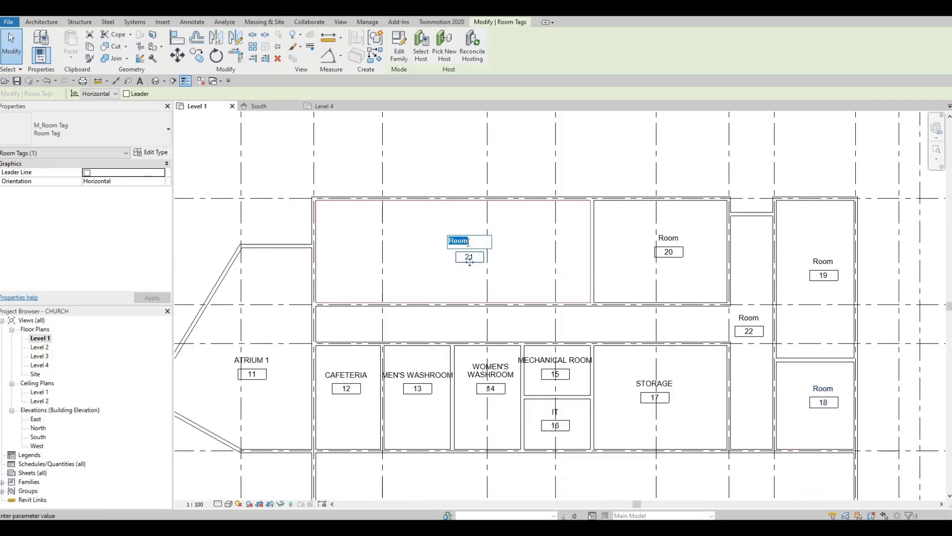
pyautogui.write('GENRAL')
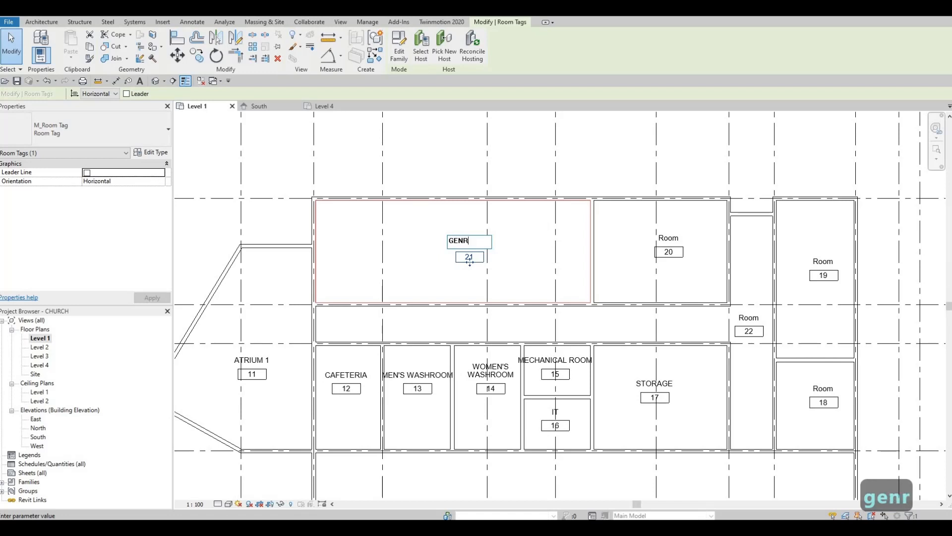
pyautogui.press('BackSpace')
pyautogui.press('BackSpace')
pyautogui.press('BackSpace')
pyautogui.press('BackSpace')
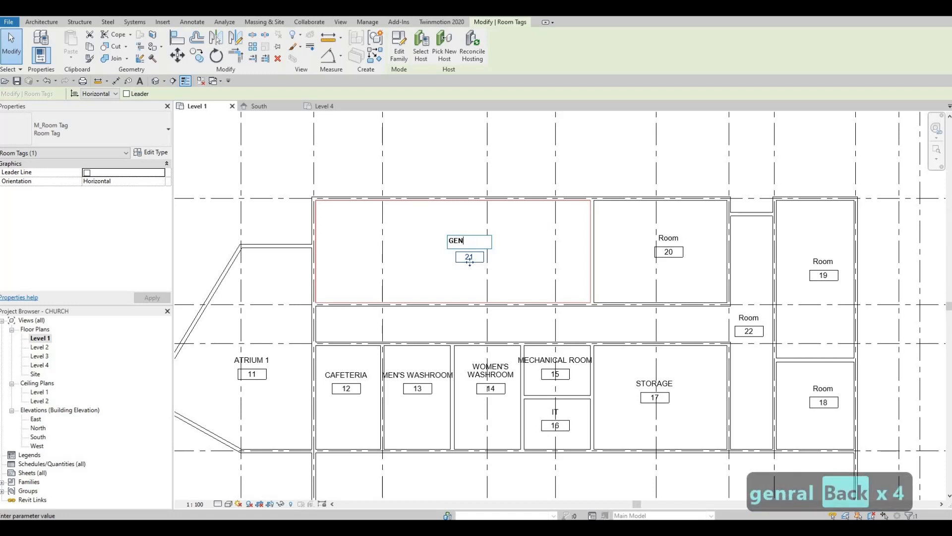
pyautogui.write('ERAL OF')
pyautogui.press('BackSpace')
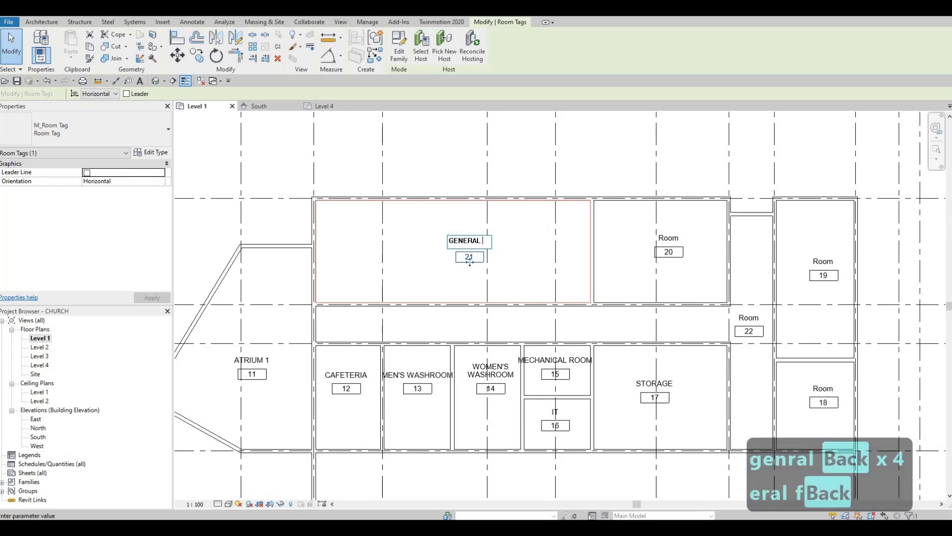
pyautogui.write('OFFICE')
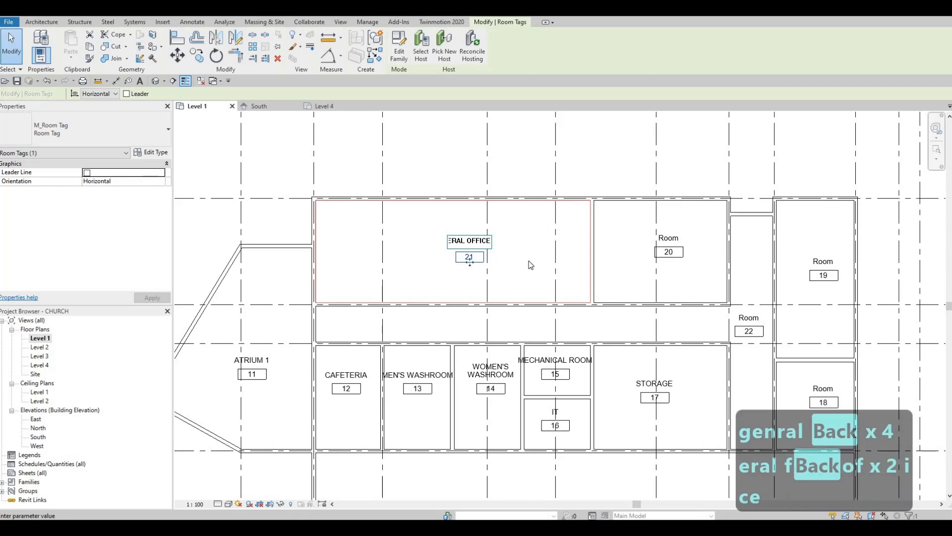
pyautogui.click(554, 254)
pyautogui.press('Escape')
pyautogui.press('Escape')
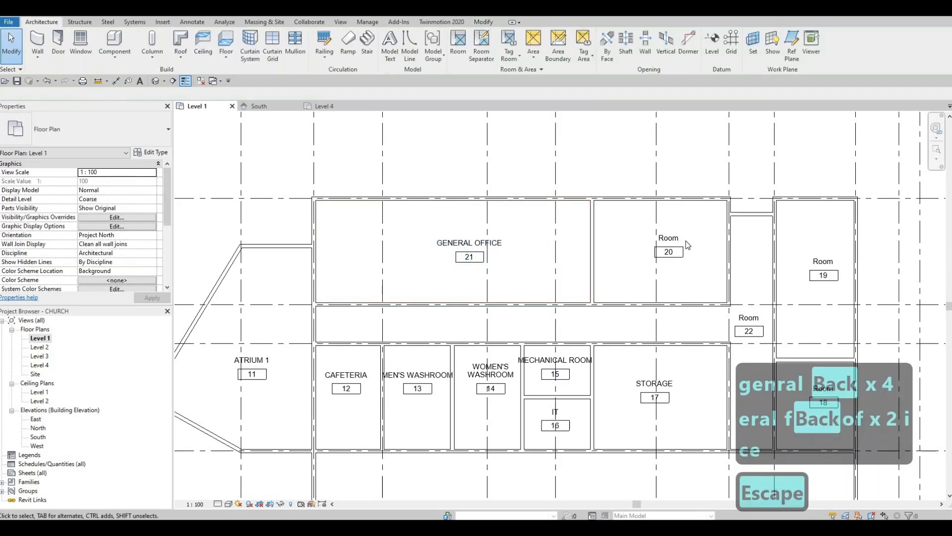
# Rename room 20, east of the general office, as PASTOR'S OFFICE and deselect its tag.
pyautogui.click(674, 238)
pyautogui.click(674, 238)
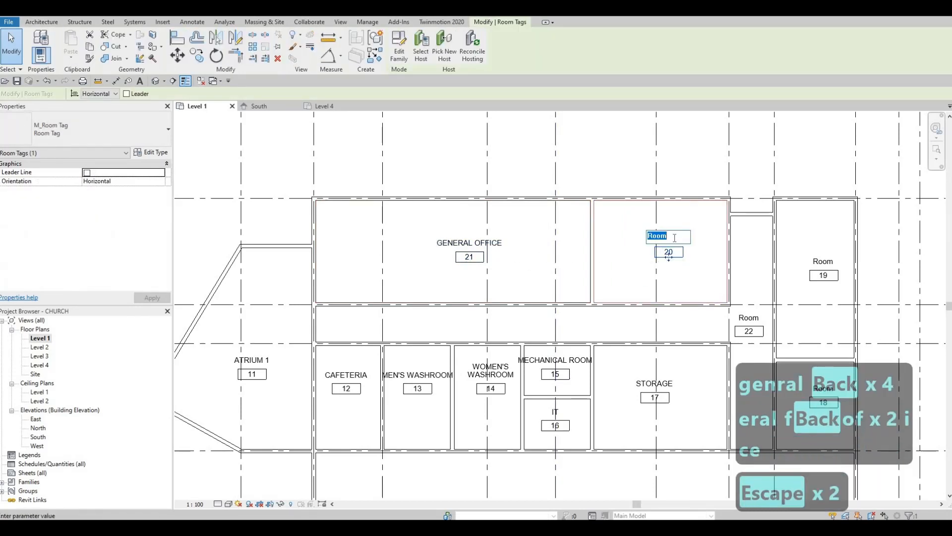
pyautogui.write("Pastor's")
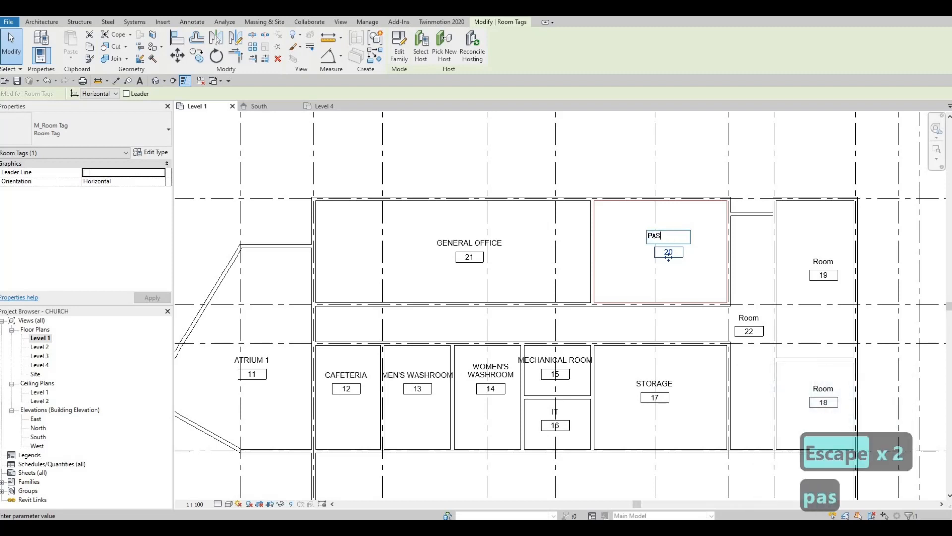
pyautogui.write(' OFFICE')
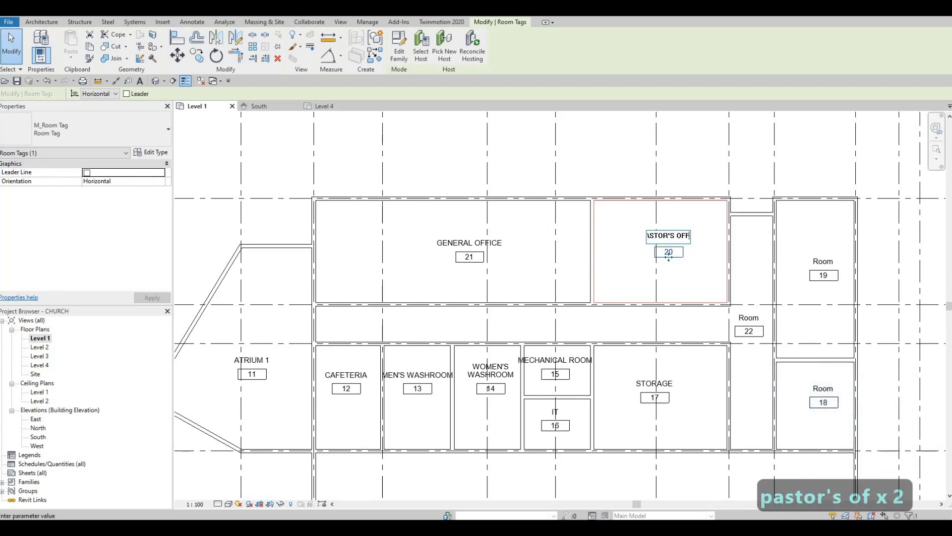
pyautogui.click(699, 271)
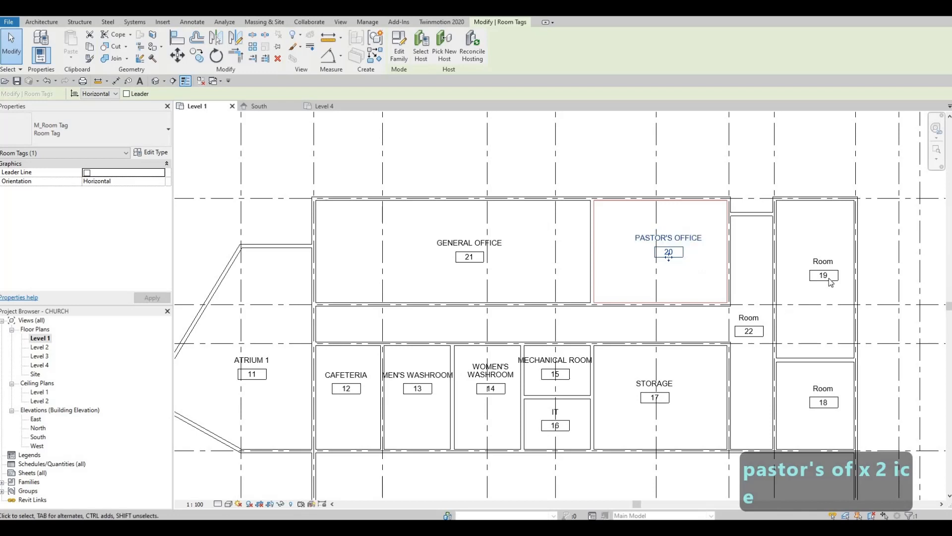
pyautogui.press('Escape')
pyautogui.press('Escape')
# Rename room 19, the large room at the building's northeast corner, as COUNCIL ROOM and deselect its tag.
pyautogui.click(824, 260)
pyautogui.click(826, 259)
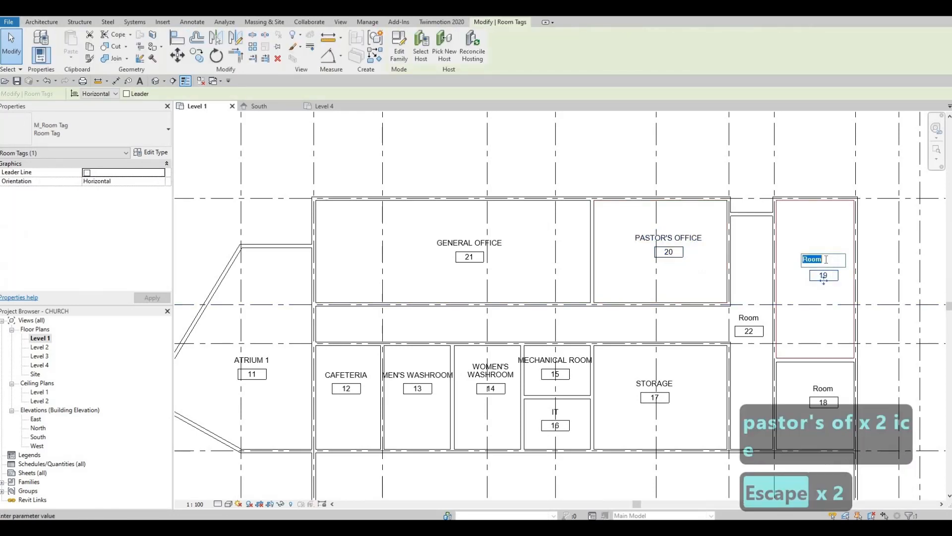
pyautogui.write('council roo')
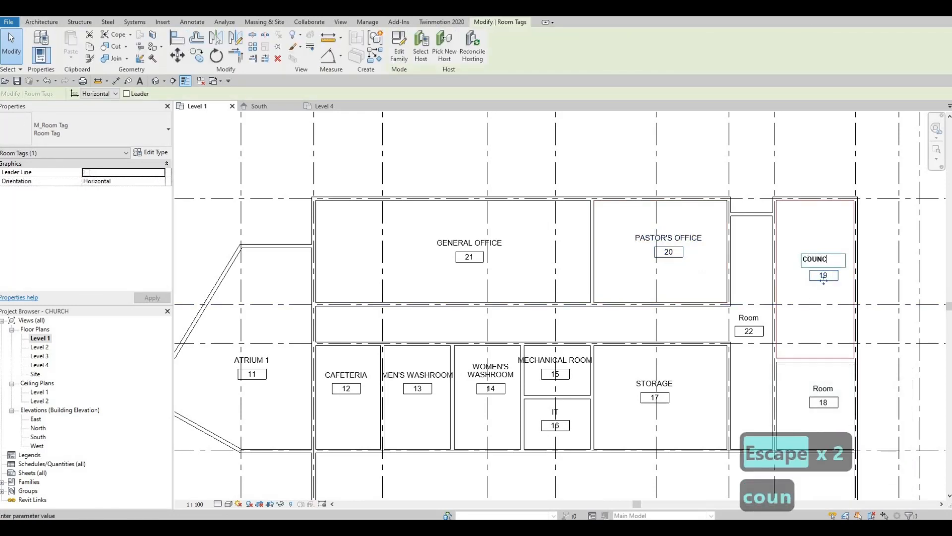
pyautogui.write('m')
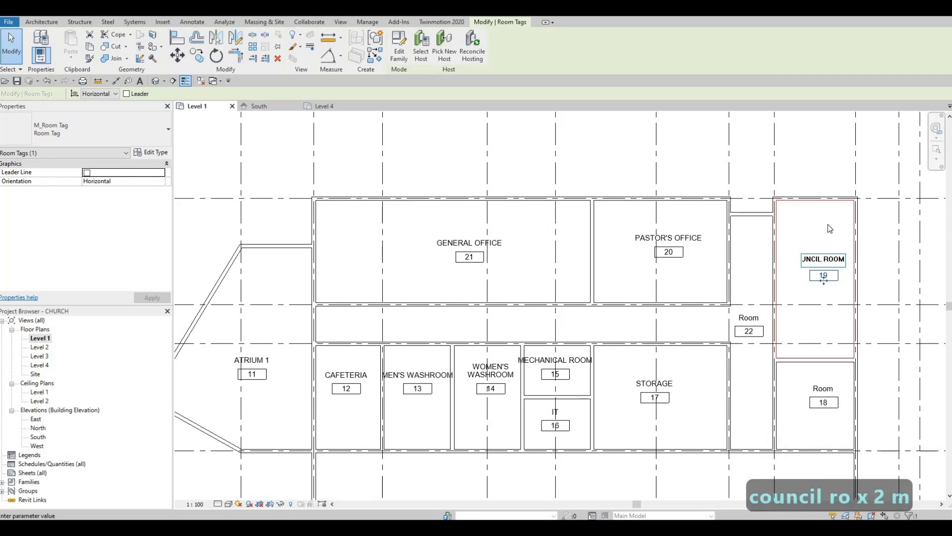
pyautogui.click(828, 385)
pyautogui.press('Escape')
pyautogui.press('Escape')
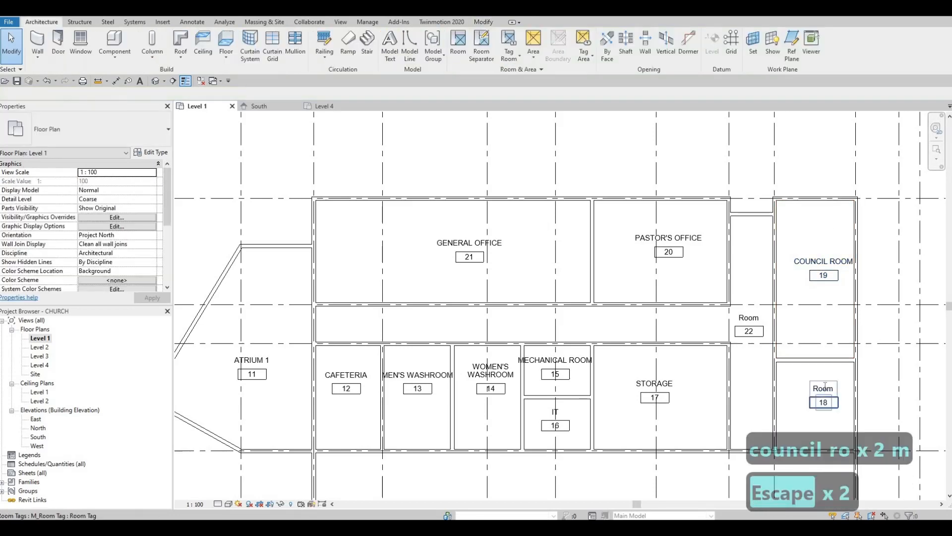
# Rename room 18, directly south of the council room, as PRAYER ROOM and deselect its tag.
pyautogui.click(824, 386)
pyautogui.click(824, 385)
pyautogui.write('prayer ro')
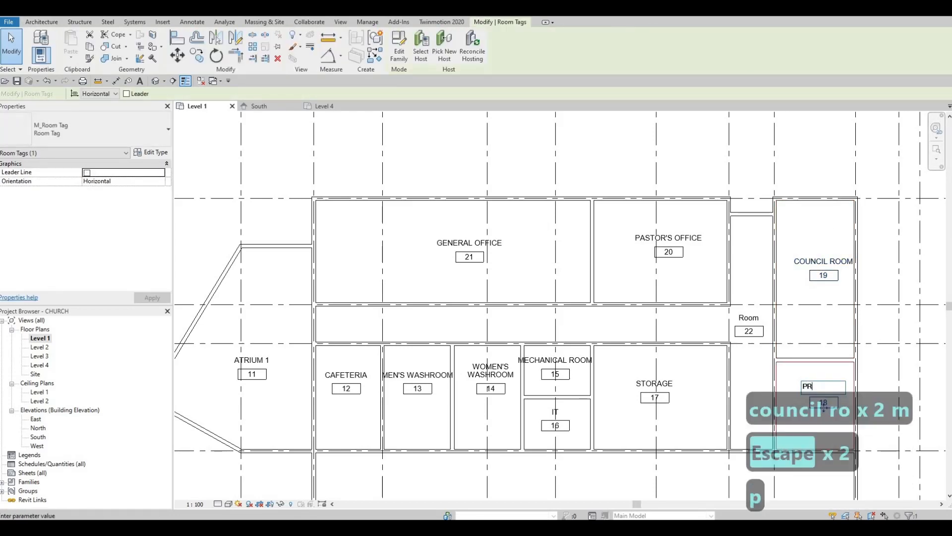
pyautogui.write('om')
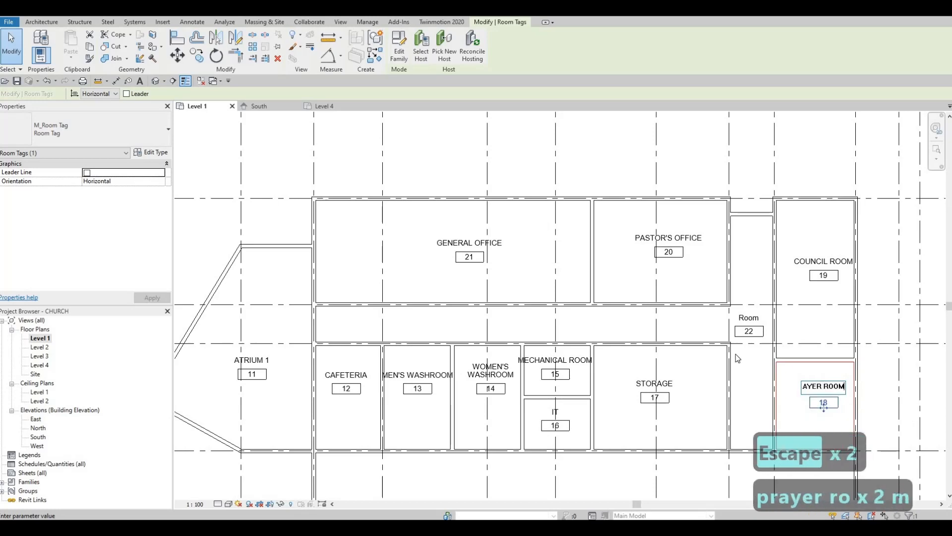
pyautogui.click(742, 351)
pyautogui.press('Escape')
pyautogui.press('Escape')
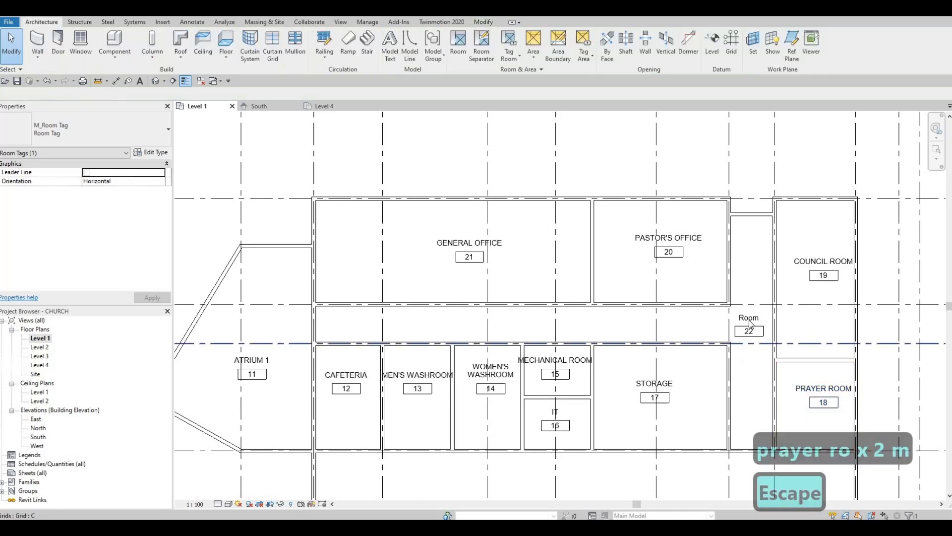
# Rename room 22, the passage between the offices and the service rooms, as CORRIDOR and deselect its tag.
pyautogui.click(749, 318)
pyautogui.click(749, 318)
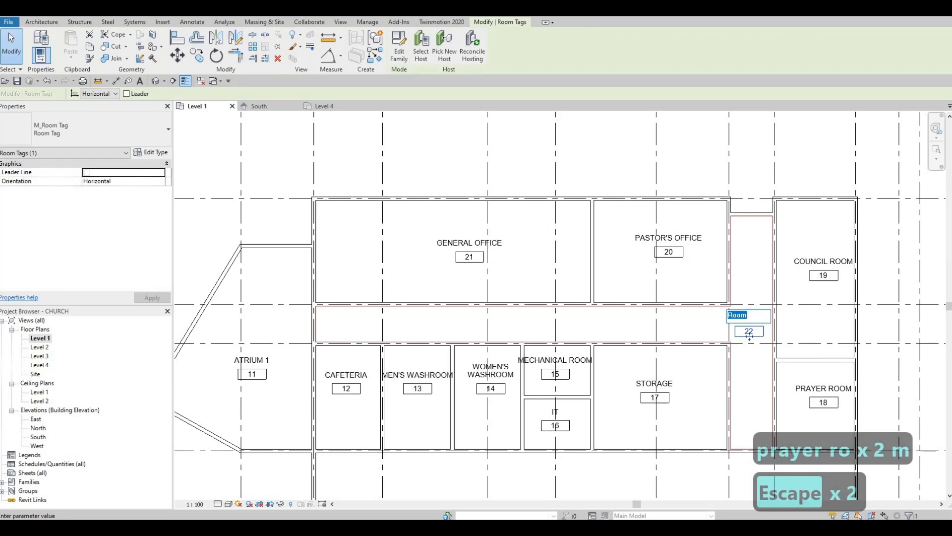
pyautogui.write('corridor')
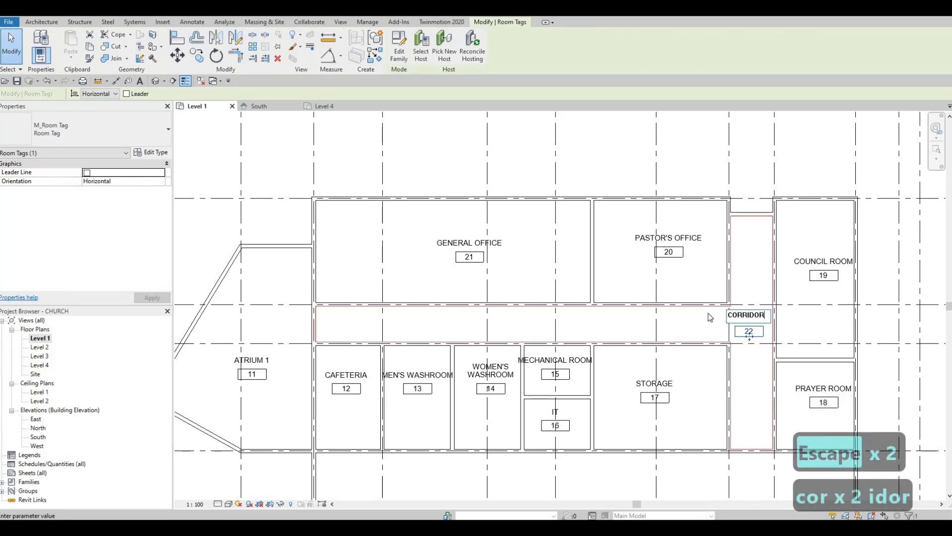
pyautogui.click(603, 325)
pyautogui.scroll(-2, 686, 153)
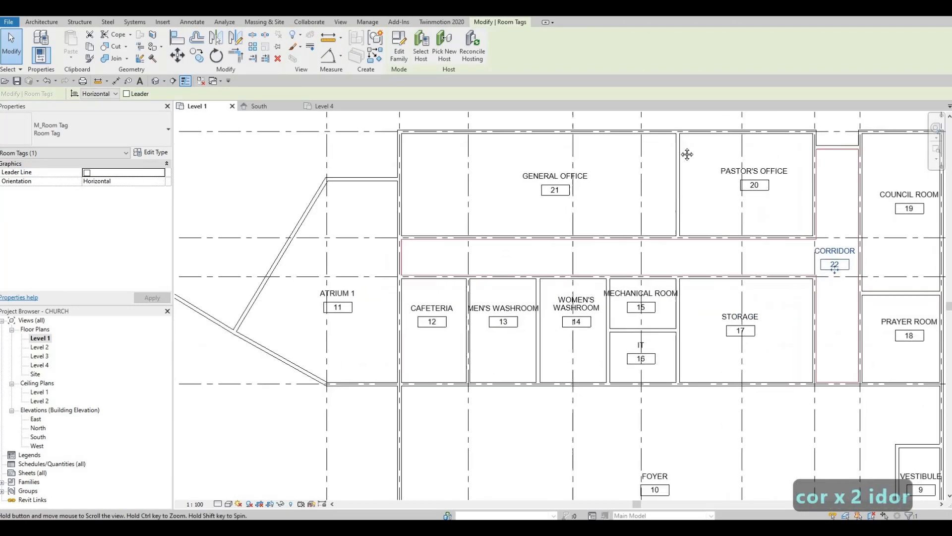
pyautogui.scroll(-3, 709, 263)
pyautogui.press('Escape')
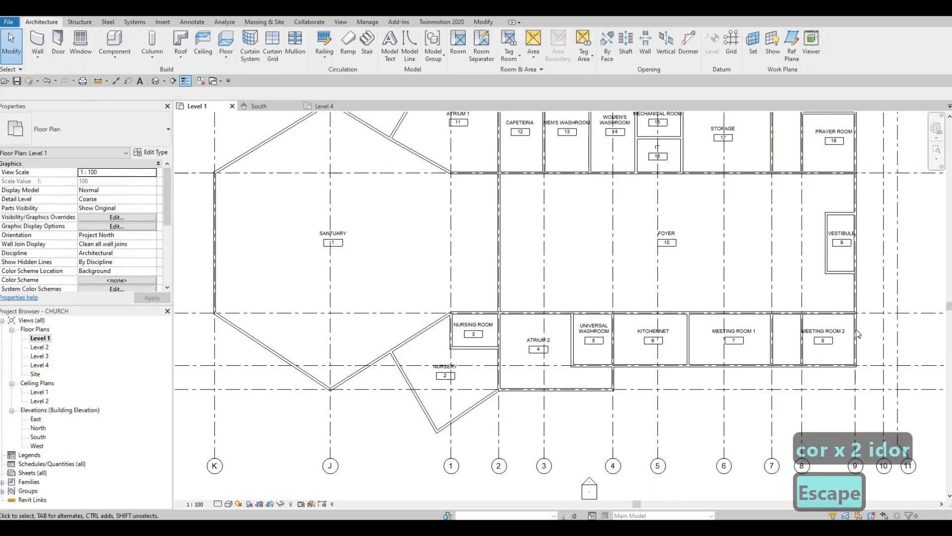
pyautogui.scroll(2, 825, 332)
pyautogui.click(843, 338)
pyautogui.press('Right')
pyautogui.press('Right')
pyautogui.press('Right')
pyautogui.press('Right')
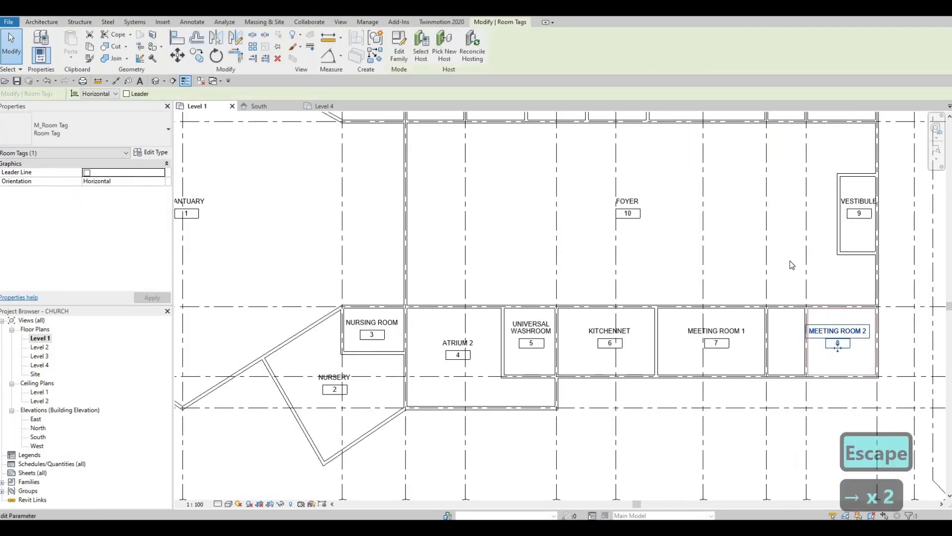
# Change the name of room 22 to CORRIDOR 1 and copy the full name for reuse.
pyautogui.moveTo(802, 196); pyautogui.dragTo(797, 392, button='middle')
pyautogui.scroll(2, 791, 200)
pyautogui.press('Escape')
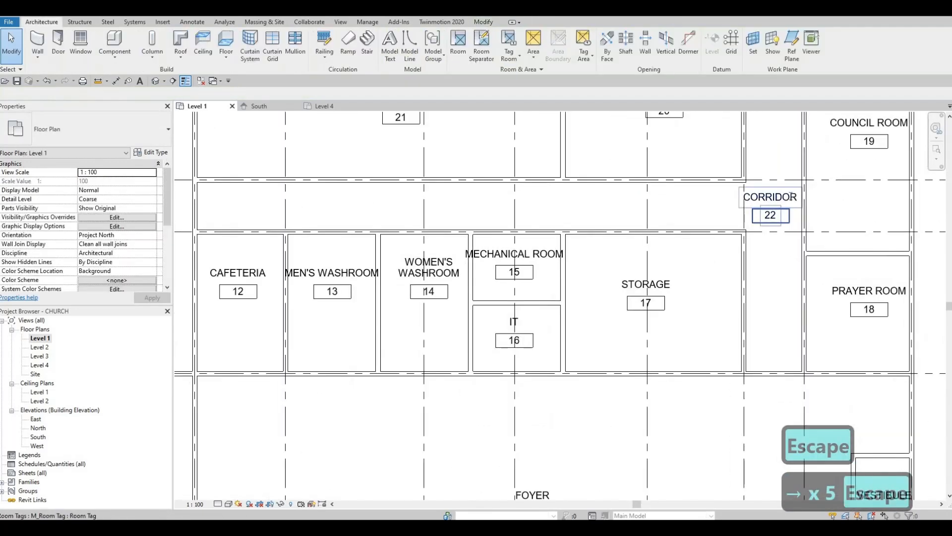
pyautogui.click(770, 215)
pyautogui.click(768, 196)
pyautogui.write('1')
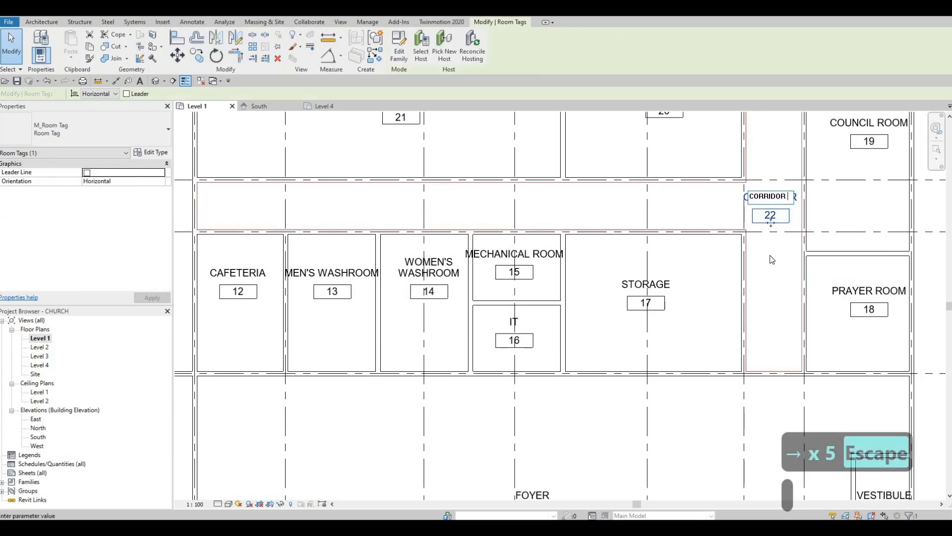
pyautogui.hotkey('ctrl', 'a')
pyautogui.hotkey('ctrl', 'c')
pyautogui.click(732, 370)
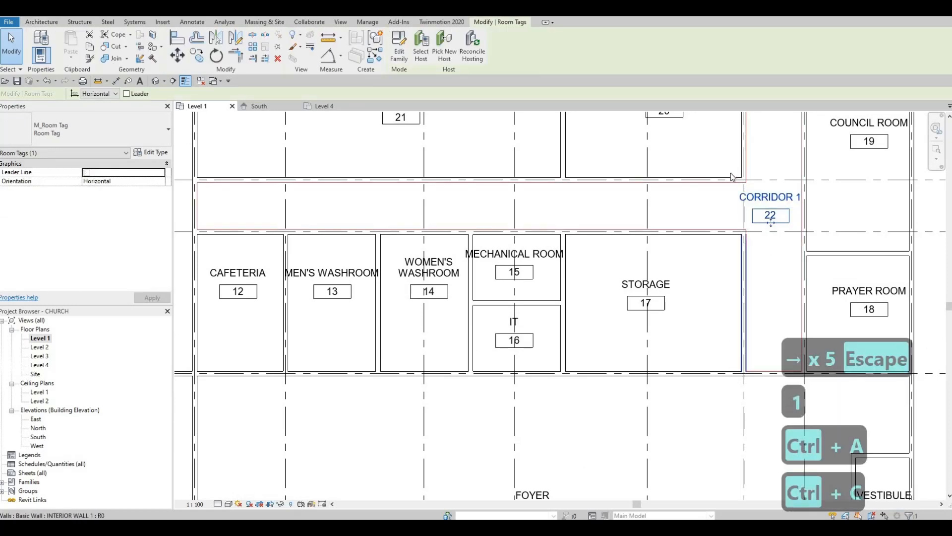
# Place a tagged room in the narrow empty space between Meeting Room 1 and Meeting Room 2.
pyautogui.moveTo(684, 312); pyautogui.dragTo(700, 137, button='middle')
pyautogui.scroll(-2, 700, 137)
pyautogui.moveTo(503, 204); pyautogui.dragTo(486, 127, button='middle')
pyautogui.scroll(1, 628, 251)
pyautogui.press('Escape')
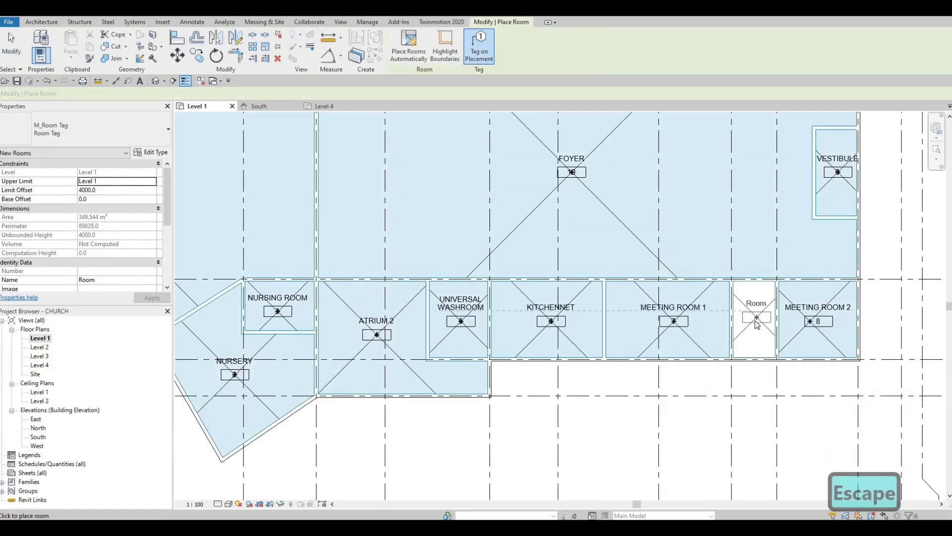
pyautogui.click(758, 325)
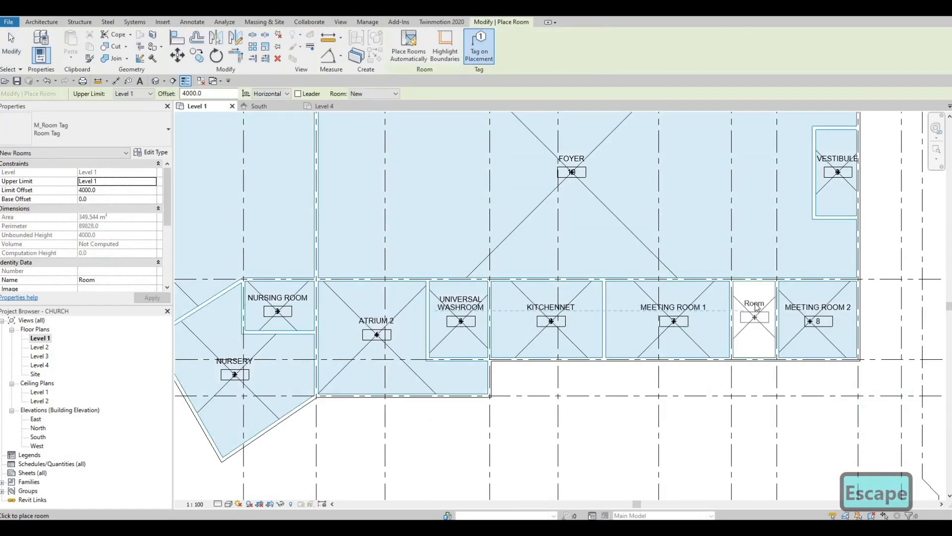
pyautogui.press('Escape')
pyautogui.press('Escape')
# Rename room 23, between the two meeting rooms, as CORRIDOR 2 by reusing the copied name, and deselect its tag.
pyautogui.click(755, 302)
pyautogui.click(754, 301)
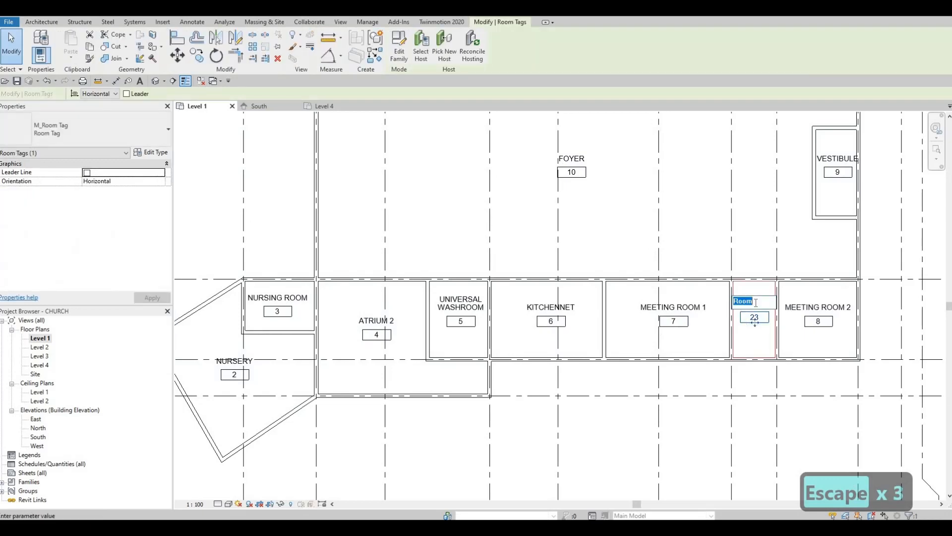
pyautogui.hotkey('ctrl', 'v')
pyautogui.press('BackSpace')
pyautogui.press('BackSpace')
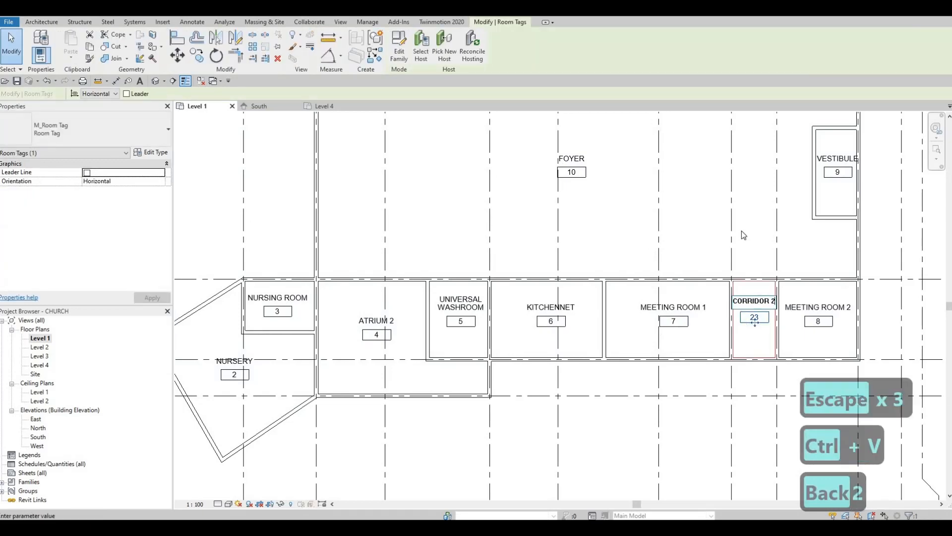
pyautogui.click(591, 230)
pyautogui.scroll(-2, 683, 291)
pyautogui.scroll(-5, 495, 253)
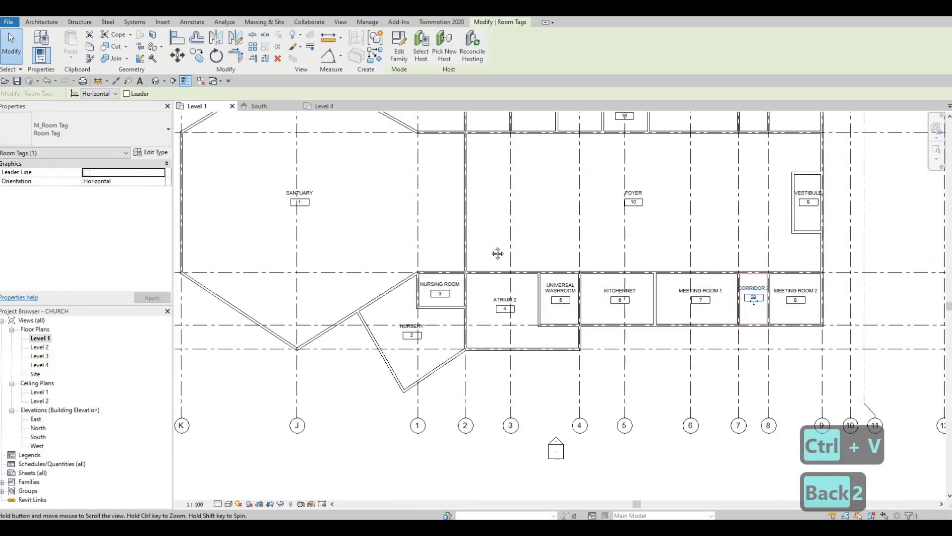
pyautogui.press('Escape')
pyautogui.moveTo(564, 336); pyautogui.dragTo(549, 377, button='middle')
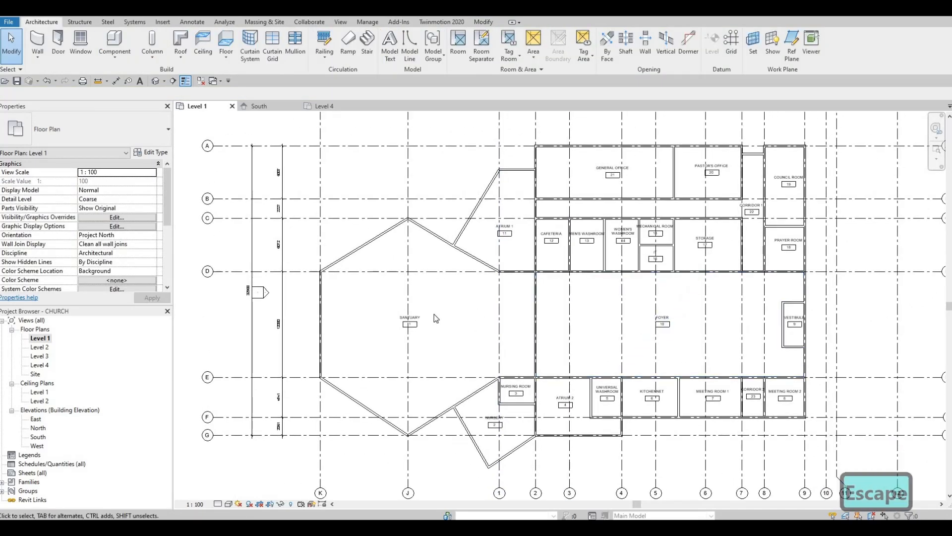
pyautogui.press('F1')
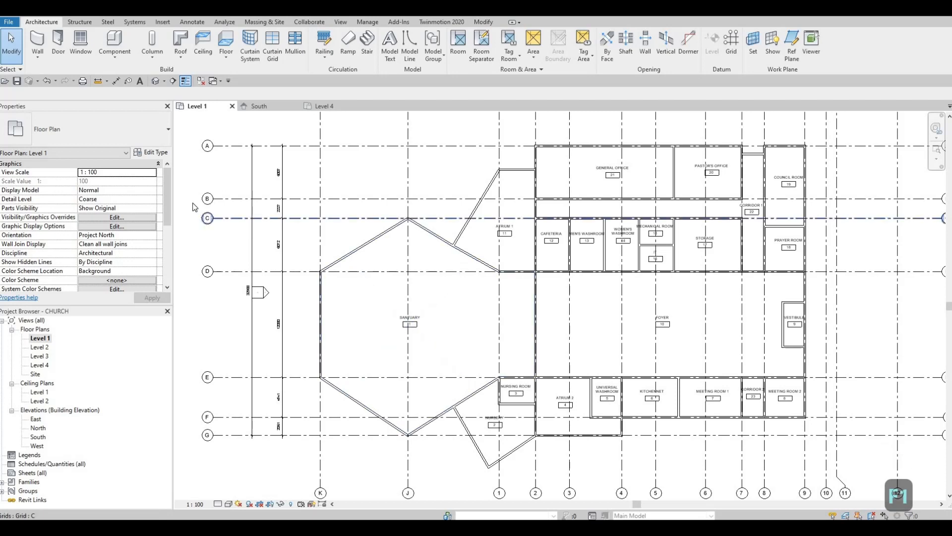
# Start loading a family and browse to the Residential folder within the Doors library.
pyautogui.click(162, 22)
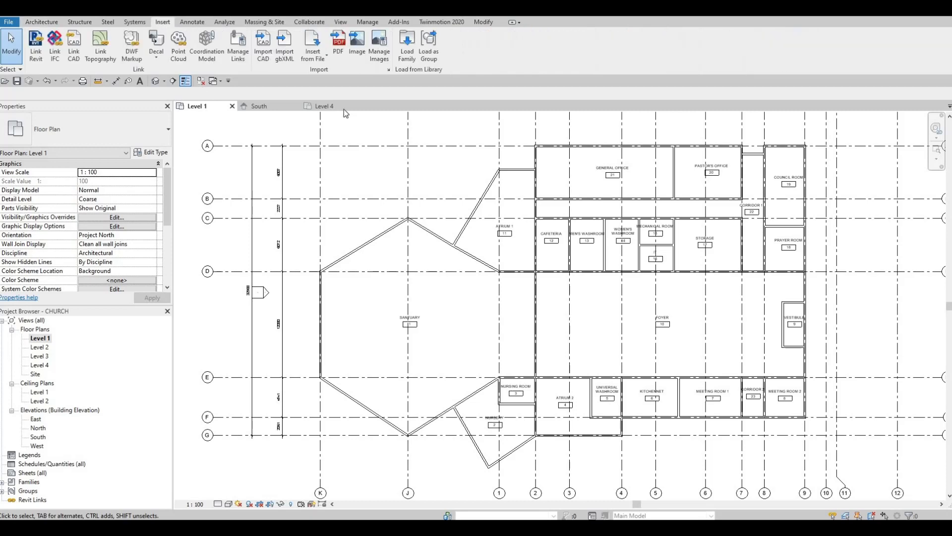
pyautogui.click(402, 58)
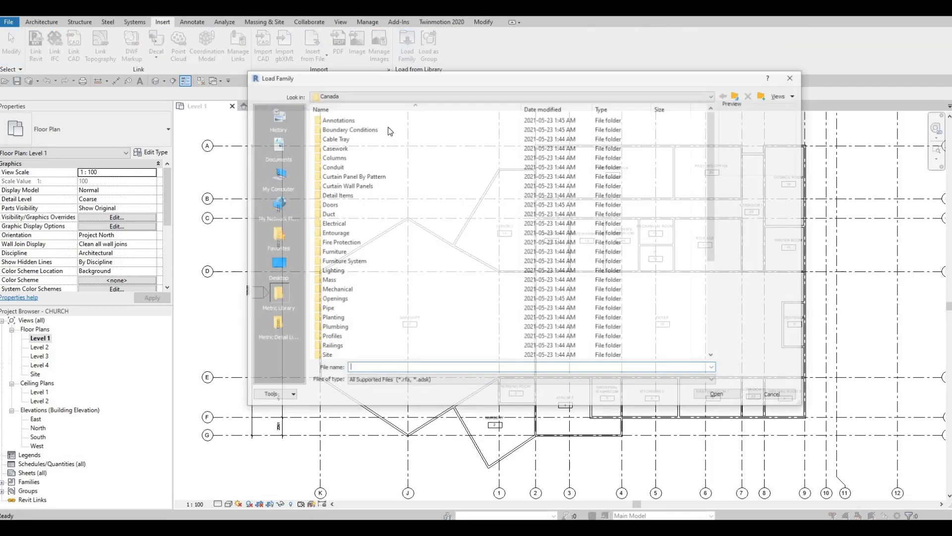
pyautogui.doubleClick(366, 203)
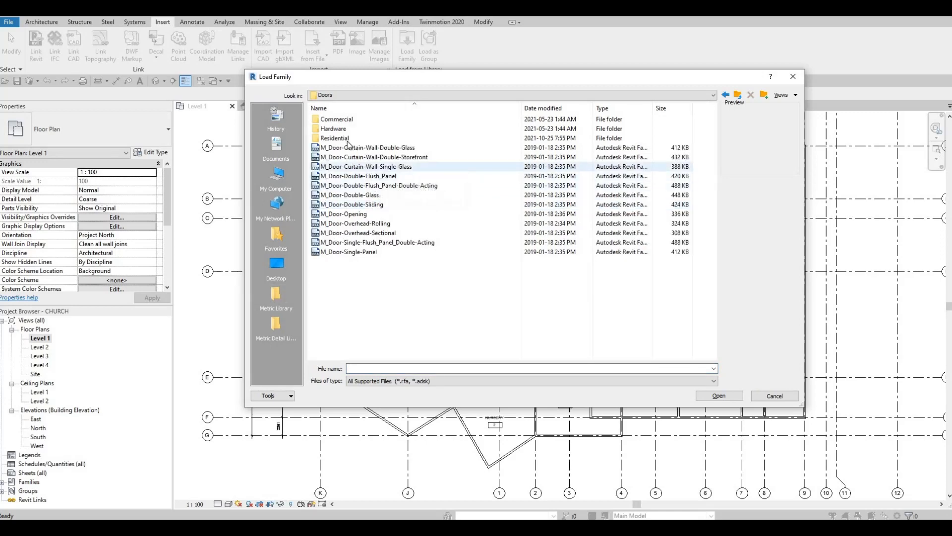
pyautogui.click(349, 140)
pyautogui.doubleClick(348, 141)
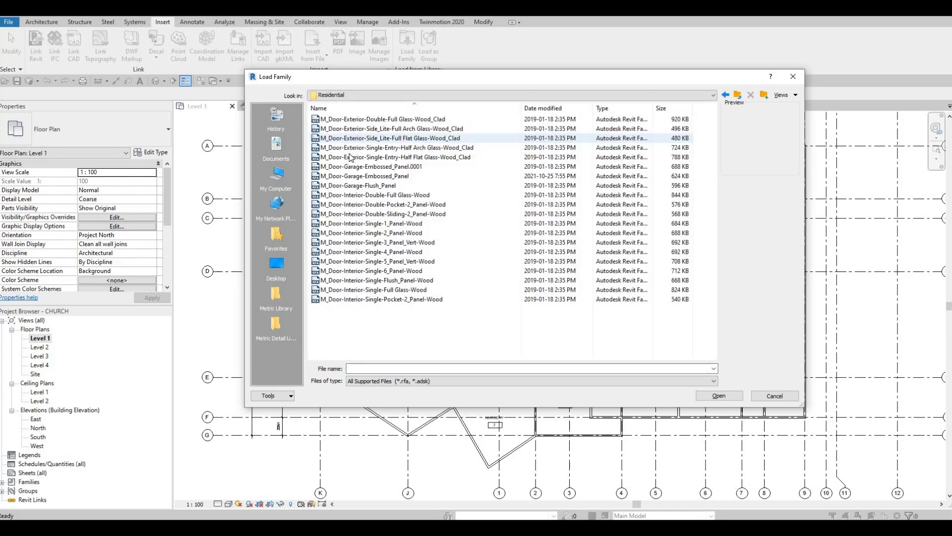
# Preview the exterior door families and open M_Door-Exterior-Double-Full Glass-Wood_Clad for loading.
pyautogui.click(376, 120)
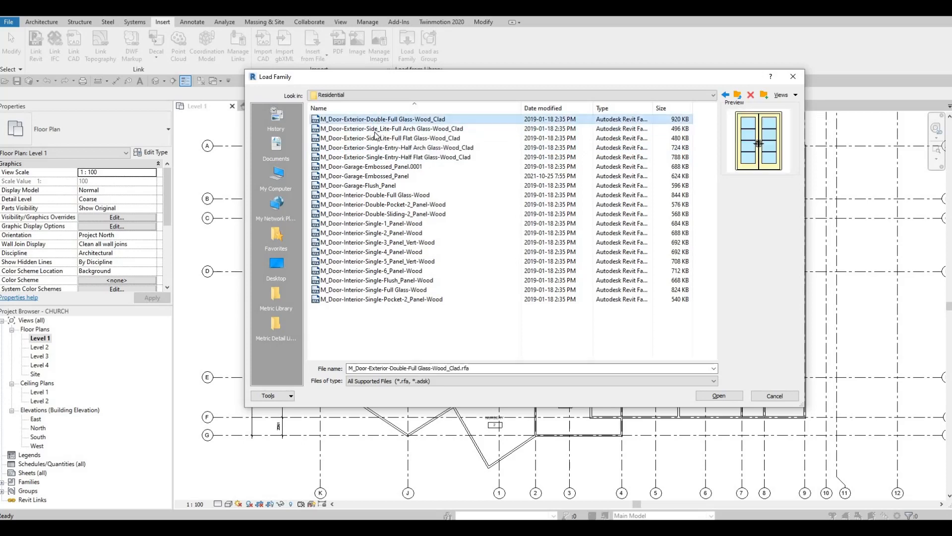
pyautogui.click(375, 129)
pyautogui.click(370, 108)
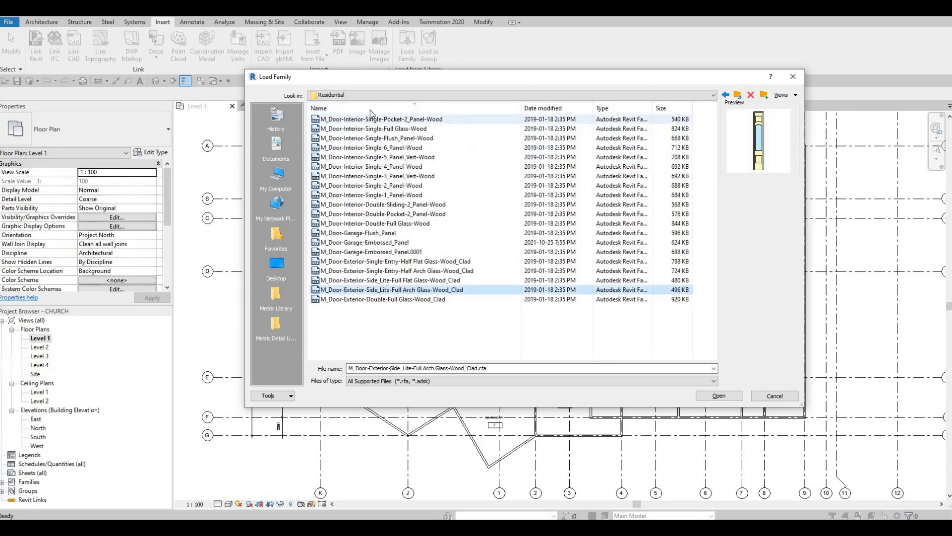
pyautogui.click(371, 107)
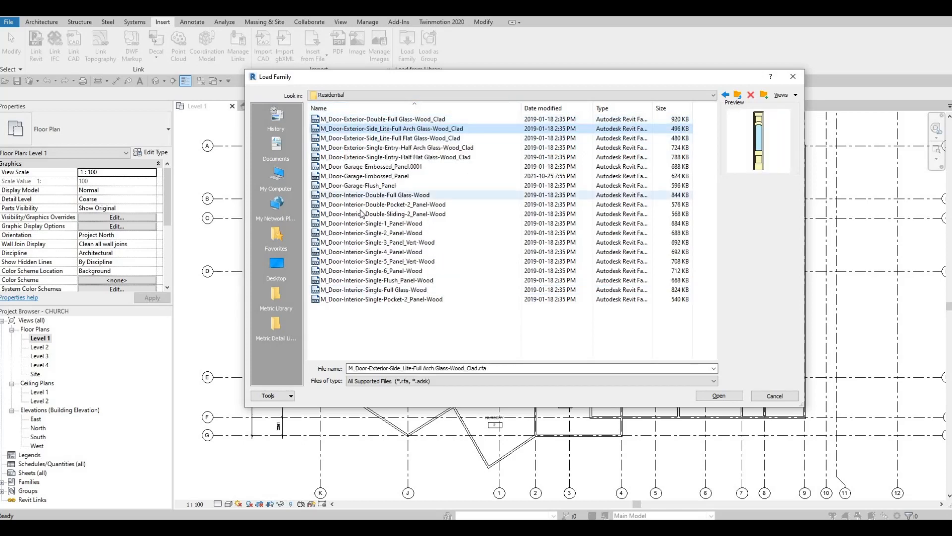
pyautogui.click(362, 120)
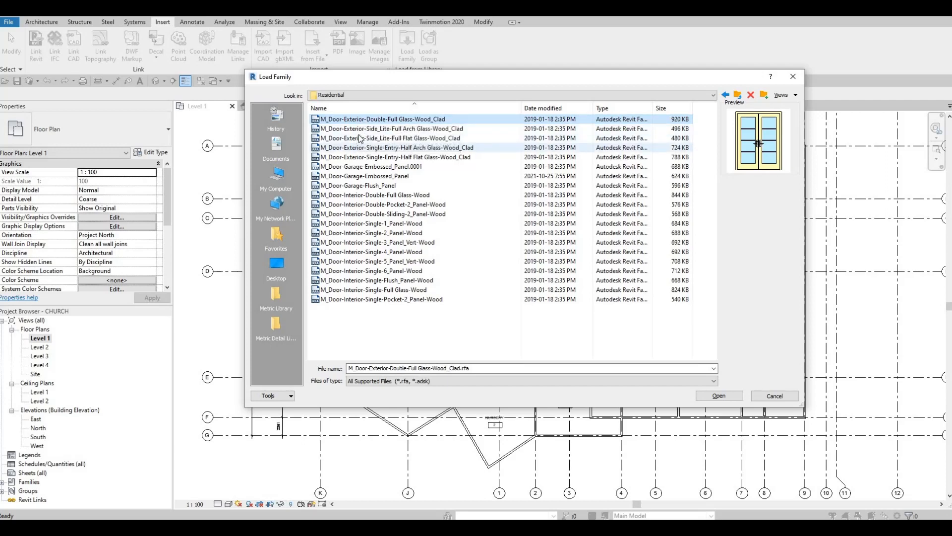
pyautogui.click(363, 129)
pyautogui.click(363, 120)
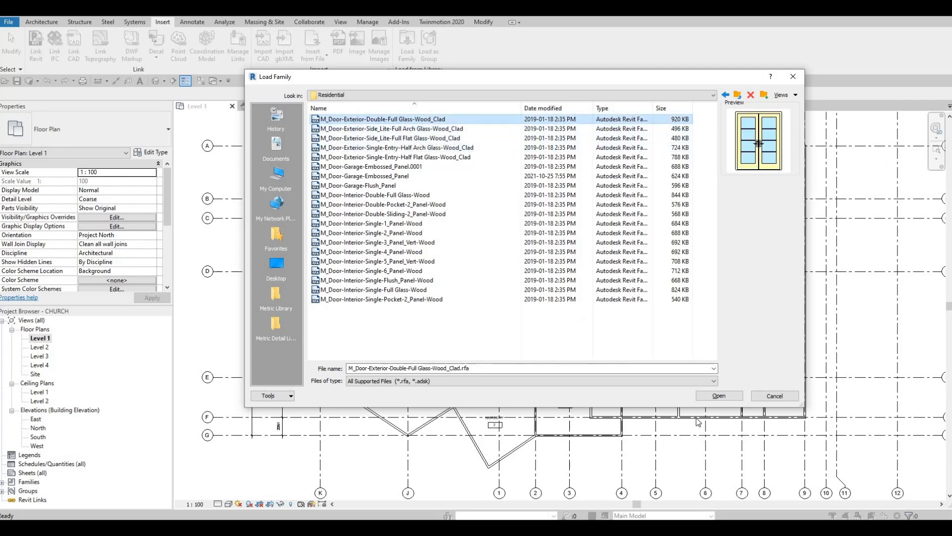
pyautogui.click(709, 396)
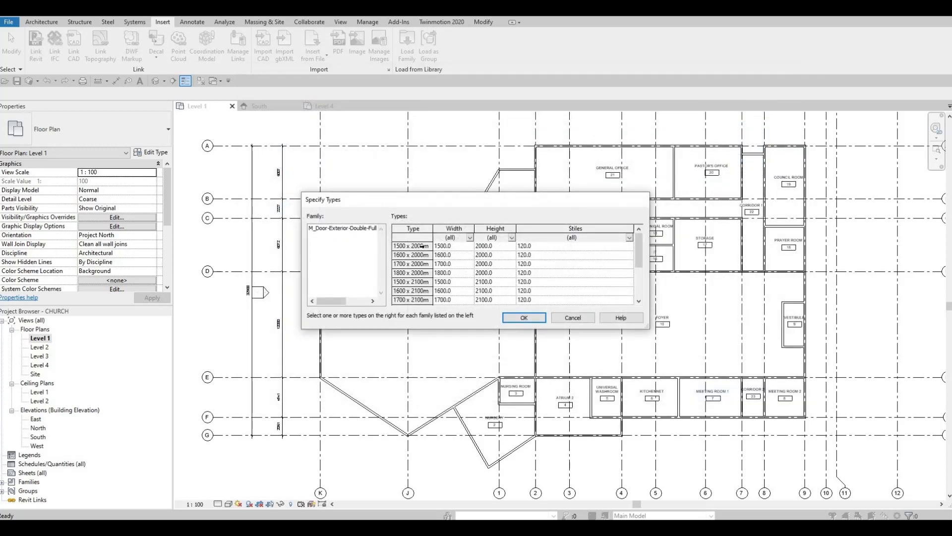
# Load the 1500, 1600, 1700 and 1800 x 2000mm types of the full-glass exterior double door.
pyautogui.click(420, 250)
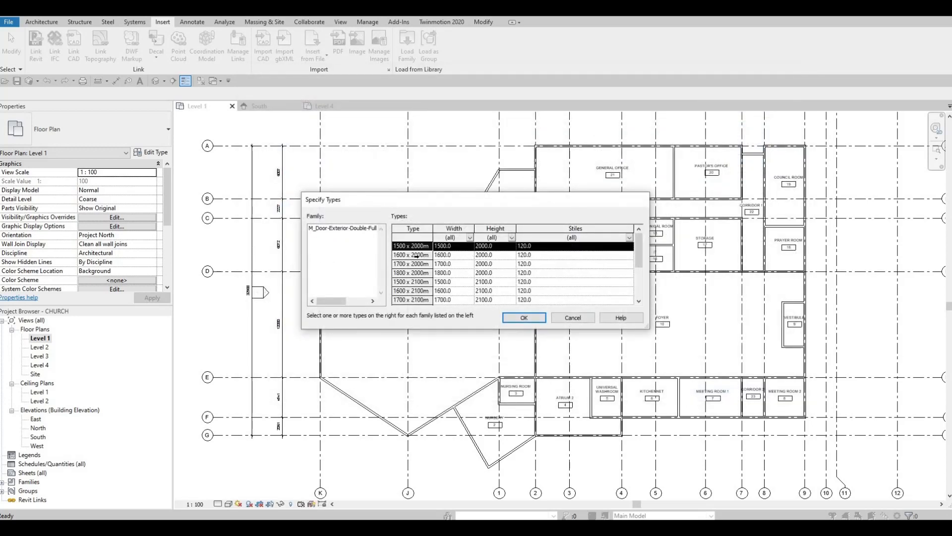
pyautogui.keyDown('shift'); pyautogui.click(413, 263); pyautogui.keyUp('shift')
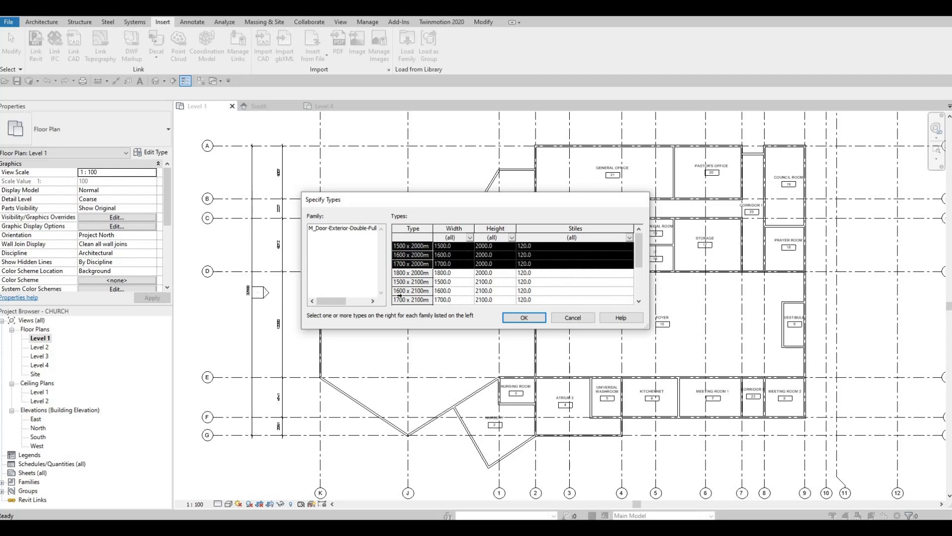
pyautogui.hotkey('shift', 'Down')
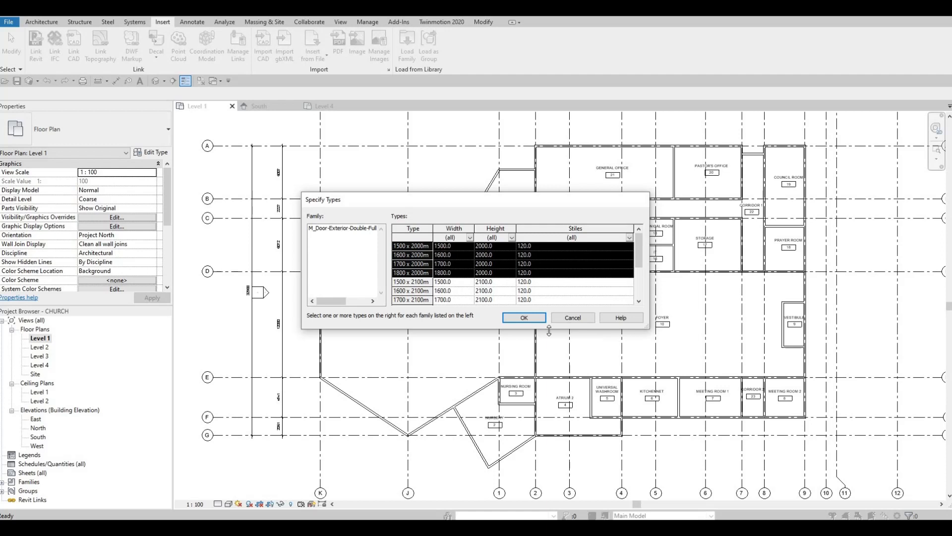
pyautogui.click(523, 319)
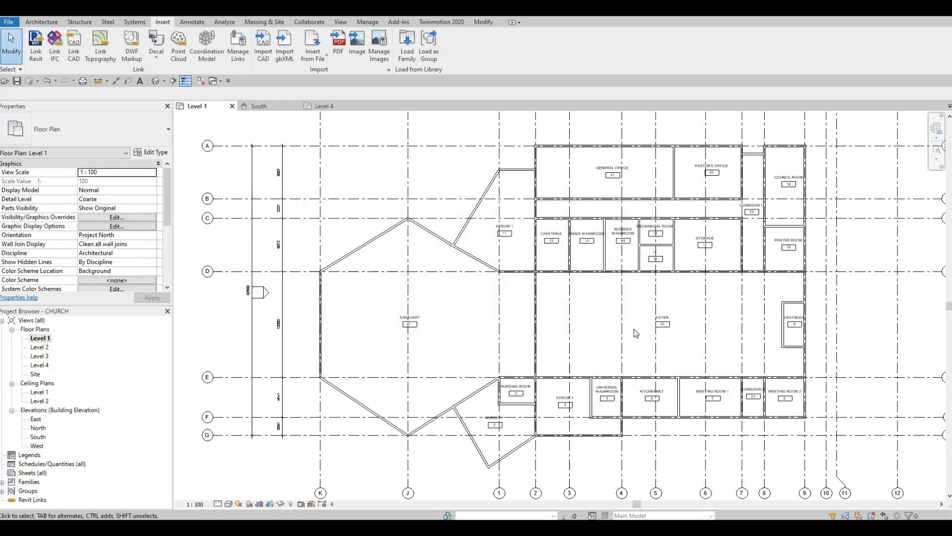
# Place four 1500 x 2000mm exterior double doors at the Vestibule, two in its outer wall and two in the wall facing the Foyer.
pyautogui.scroll(1, 712, 326)
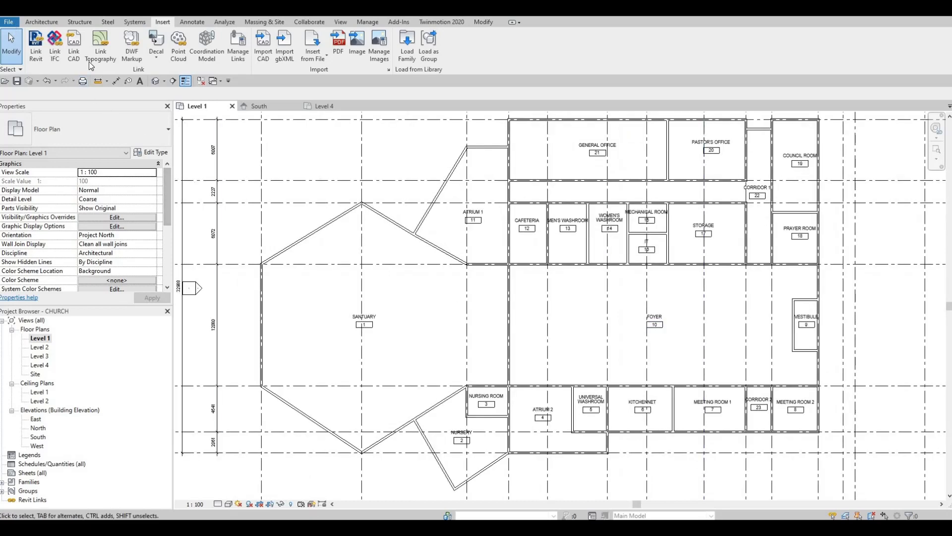
pyautogui.press('d')
pyautogui.press('r')
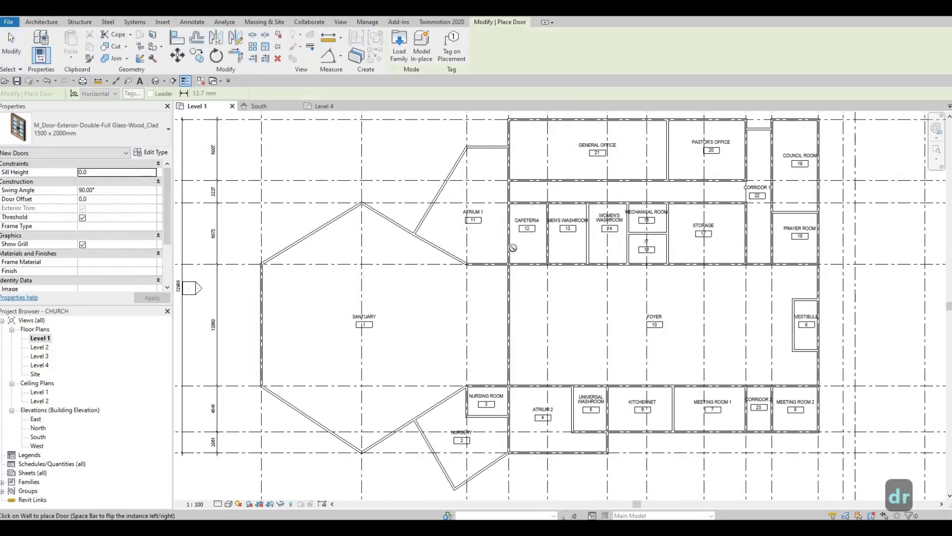
pyautogui.scroll(6, 811, 304)
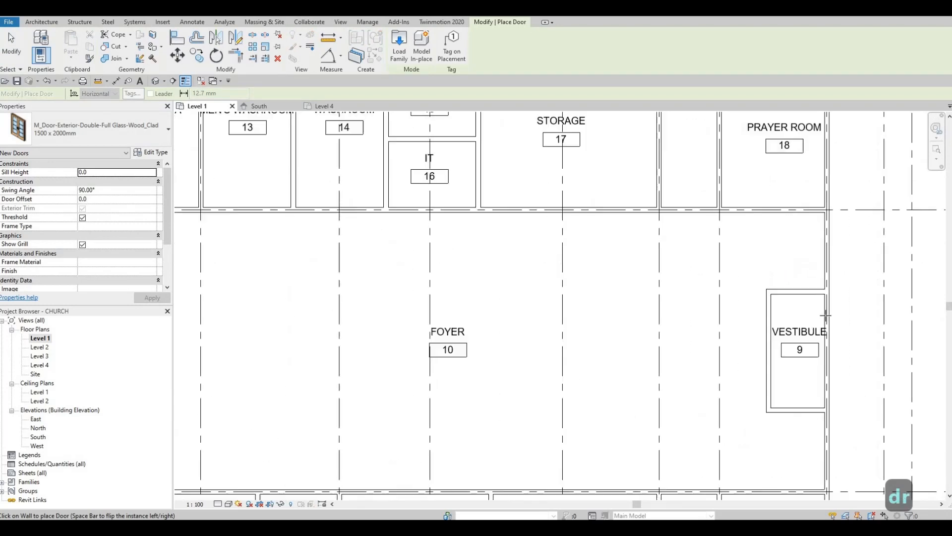
pyautogui.scroll(2, 829, 315)
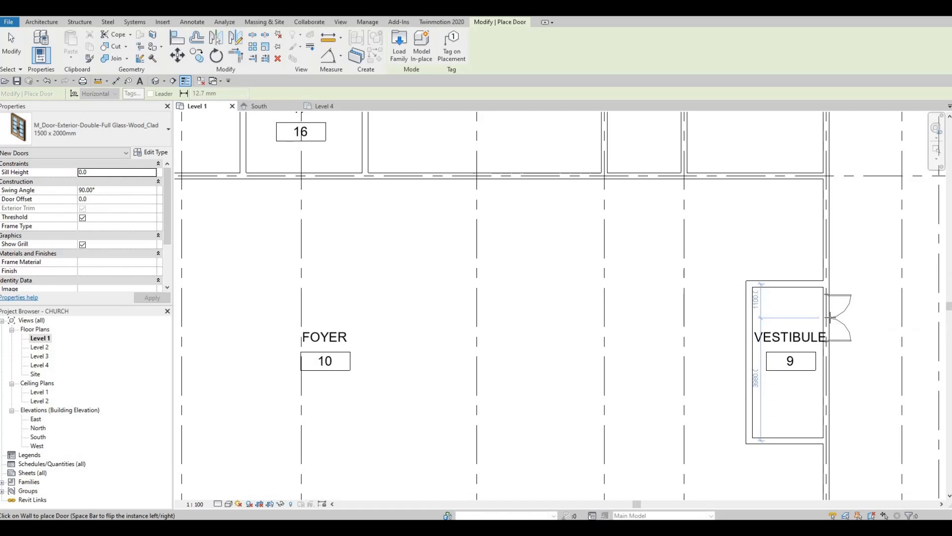
pyautogui.click(833, 347)
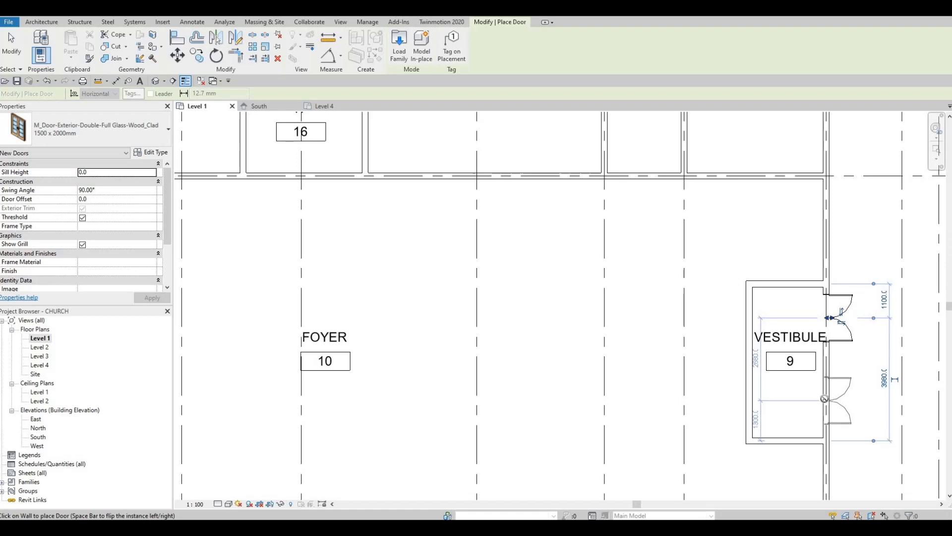
pyautogui.click(827, 400)
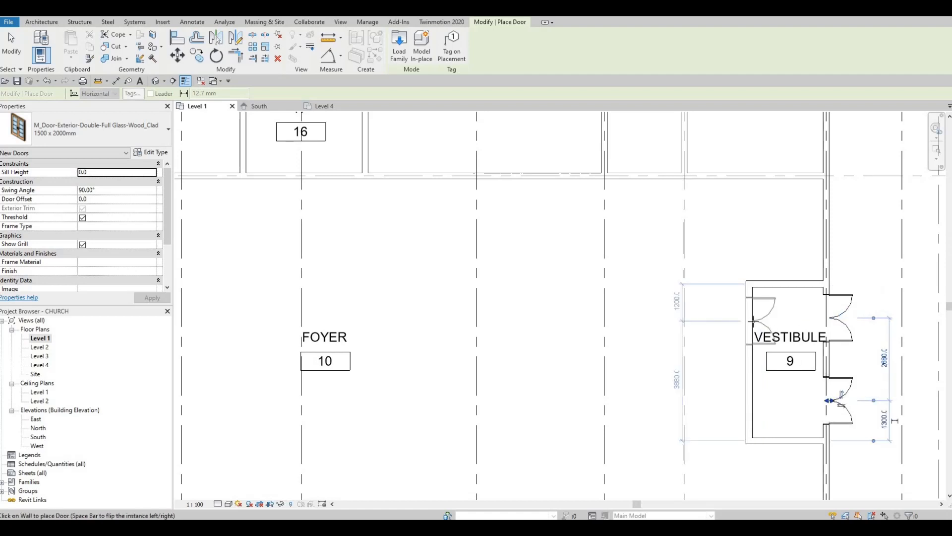
pyautogui.click(749, 321)
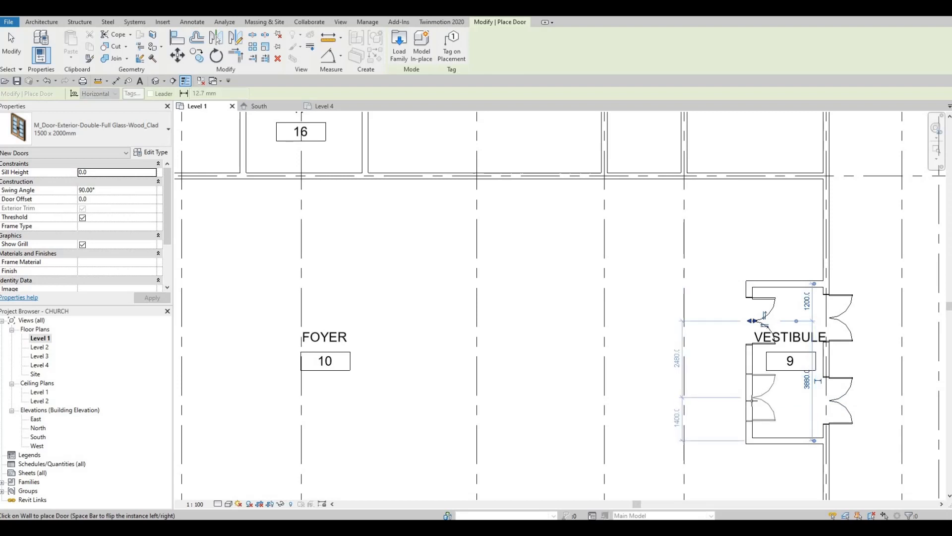
pyautogui.press('Escape')
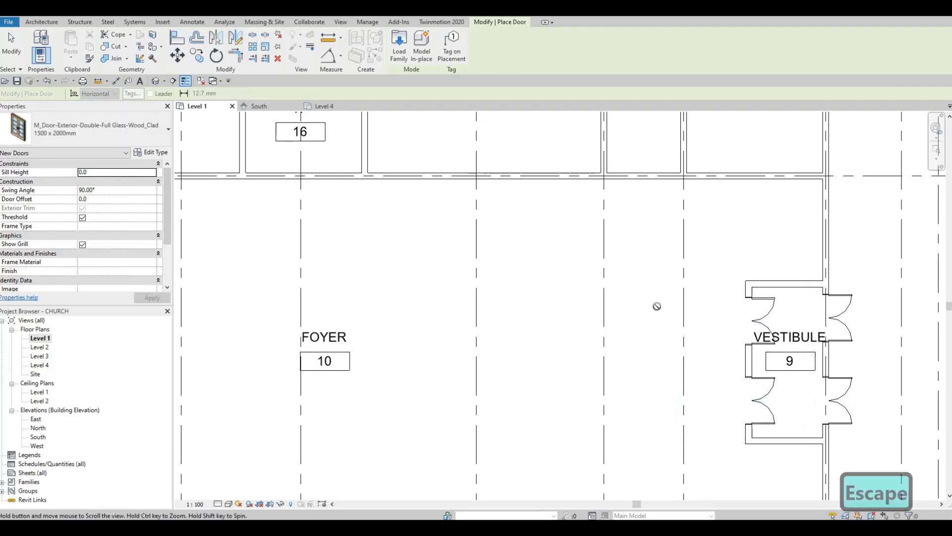
# Place a 1500 x 2000mm double door centred in the exterior end wall of Corridor 2.
pyautogui.scroll(-2, 657, 305)
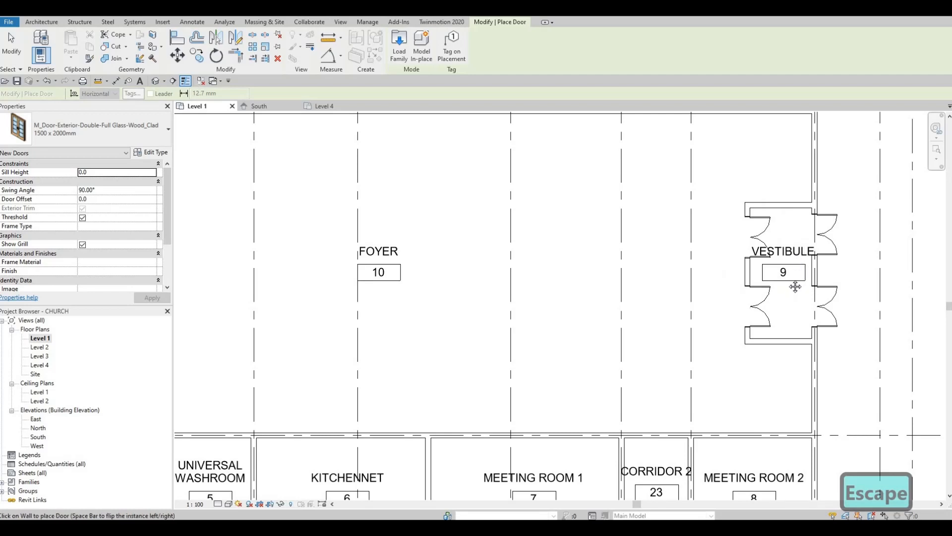
pyautogui.scroll(-2, 792, 283)
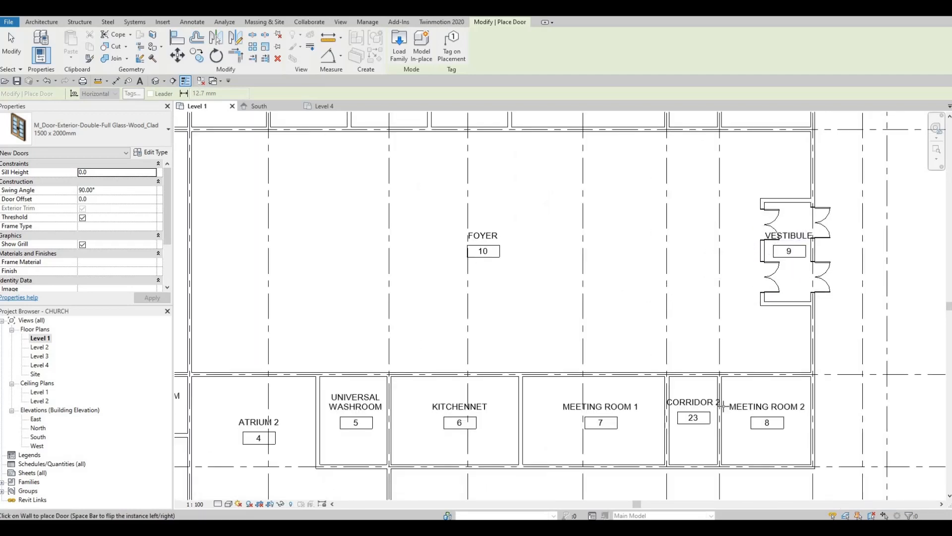
pyautogui.moveTo(706, 391); pyautogui.dragTo(716, 301, button='middle')
pyautogui.scroll(2, 704, 379)
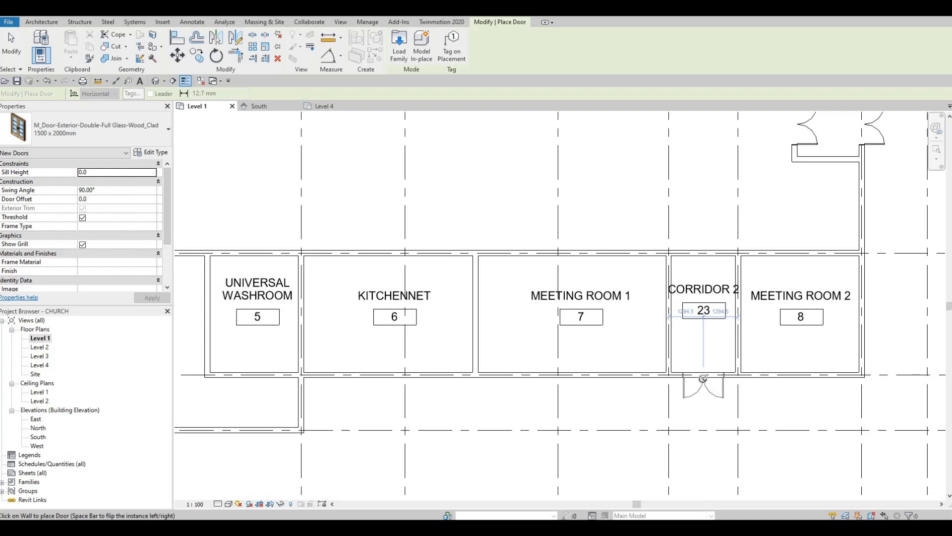
pyautogui.click(704, 378)
pyautogui.scroll(-1, 704, 367)
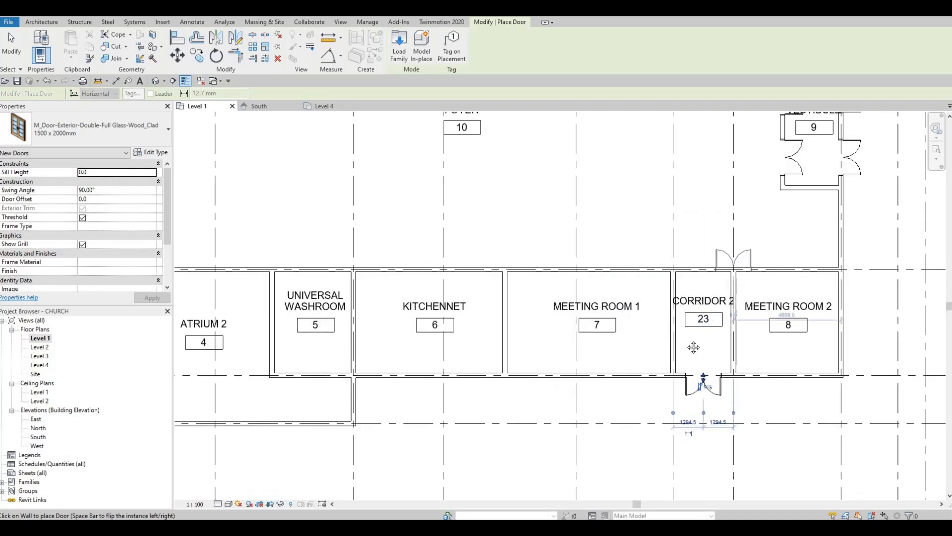
# Place a 1500 x 2000mm double door centred in the exterior end wall of Corridor 1, beside the Pastor's Office.
pyautogui.scroll(-4, 693, 347)
pyautogui.moveTo(698, 231); pyautogui.dragTo(700, 314, button='middle')
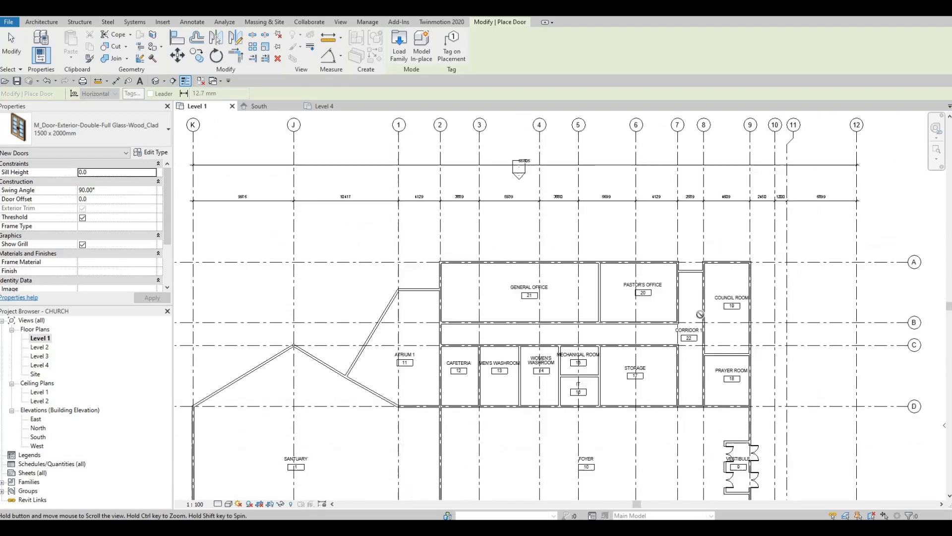
pyautogui.scroll(6, 700, 314)
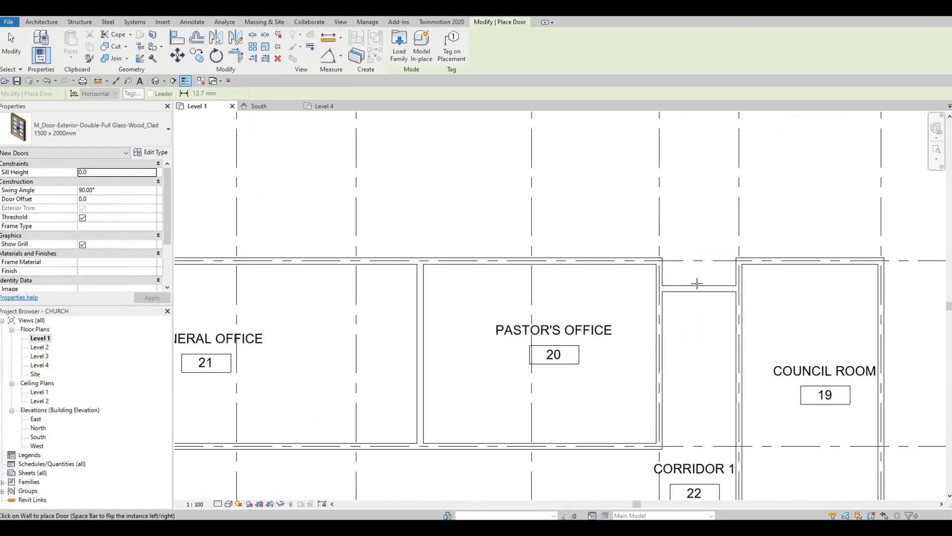
pyautogui.click(682, 344)
pyautogui.scroll(-4, 682, 344)
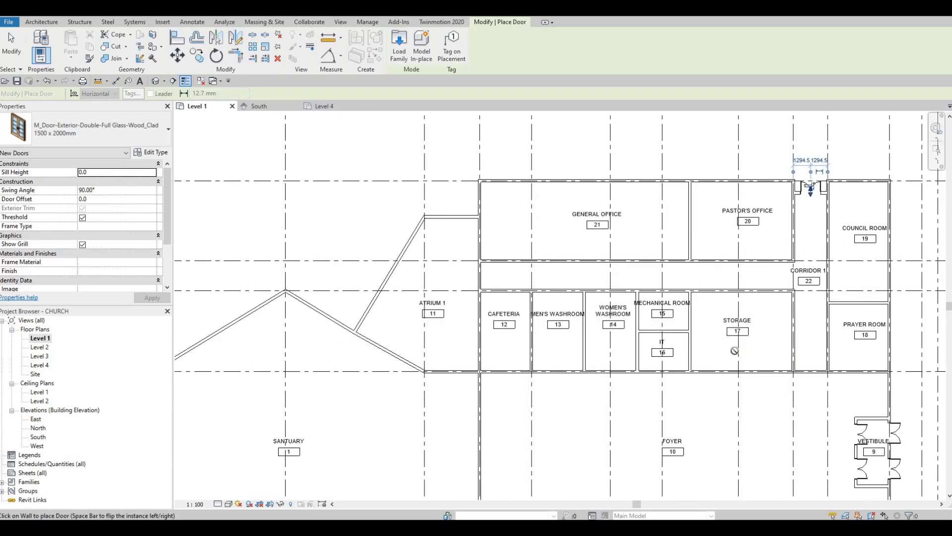
# Place centred 1500 x 2000mm double doors where Corridor 1 and Corridor 2 open onto the Foyer.
pyautogui.scroll(4, 810, 375)
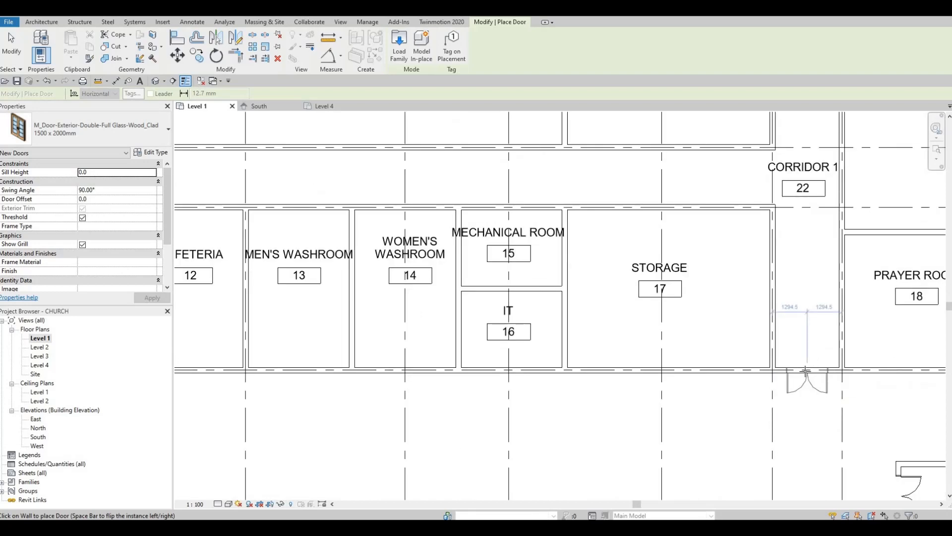
pyautogui.scroll(-3, 801, 381)
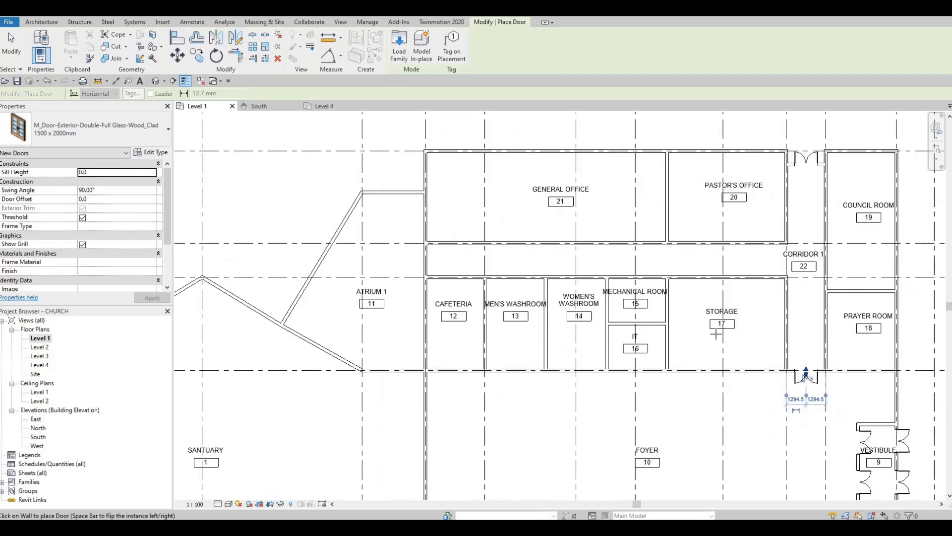
pyautogui.scroll(3, 728, 325)
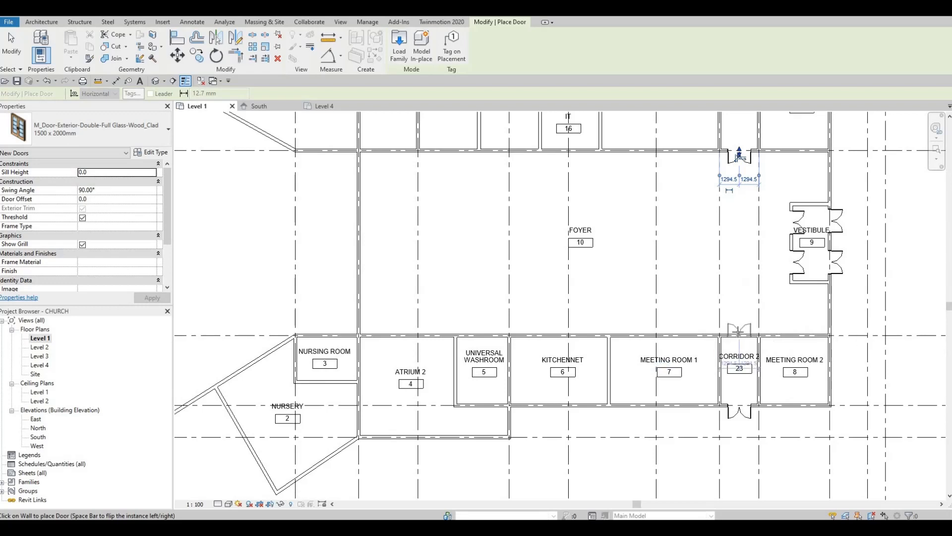
pyautogui.scroll(4, 737, 331)
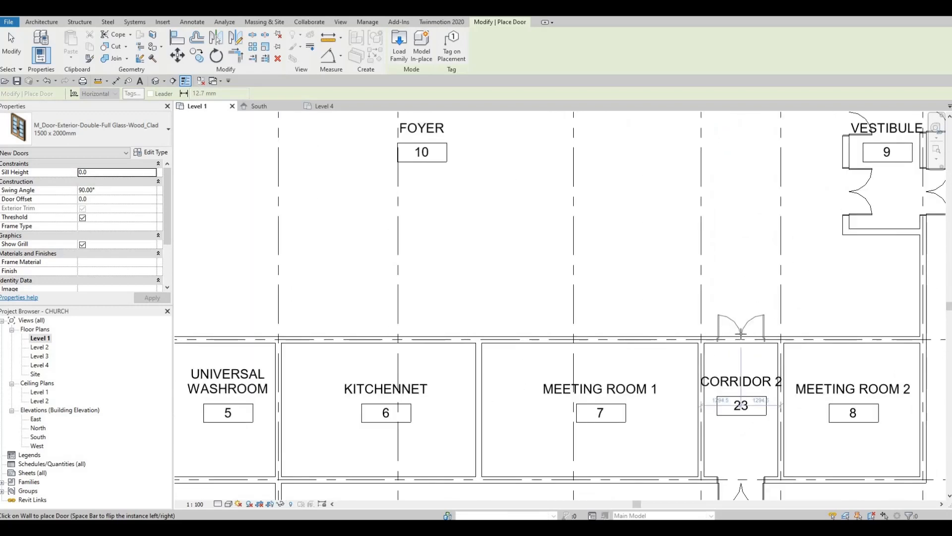
pyautogui.scroll(-3, 741, 332)
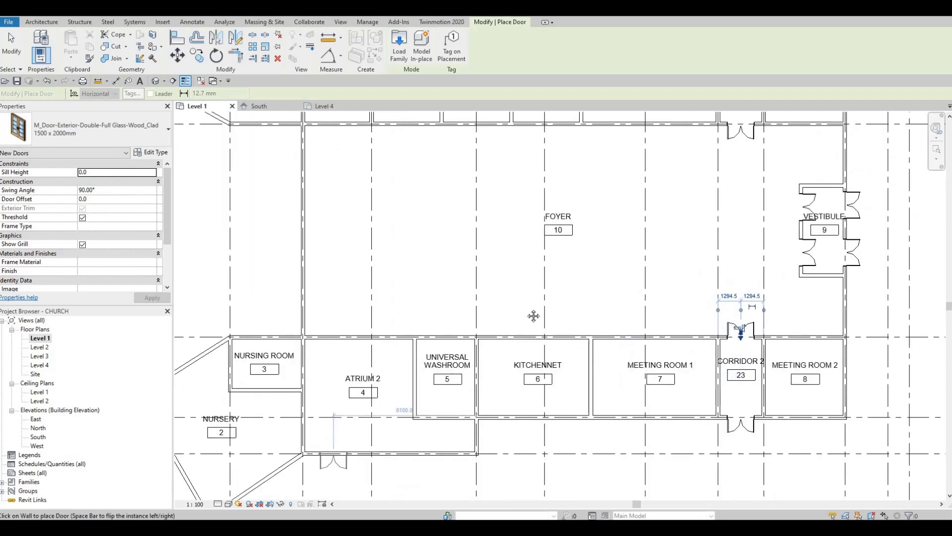
# Place a 1500 x 2000mm double door in Atrium 2's exterior wall, about 7800 mm from grid 4, and end door placement.
pyautogui.moveTo(339, 456); pyautogui.dragTo(538, 309, button='middle')
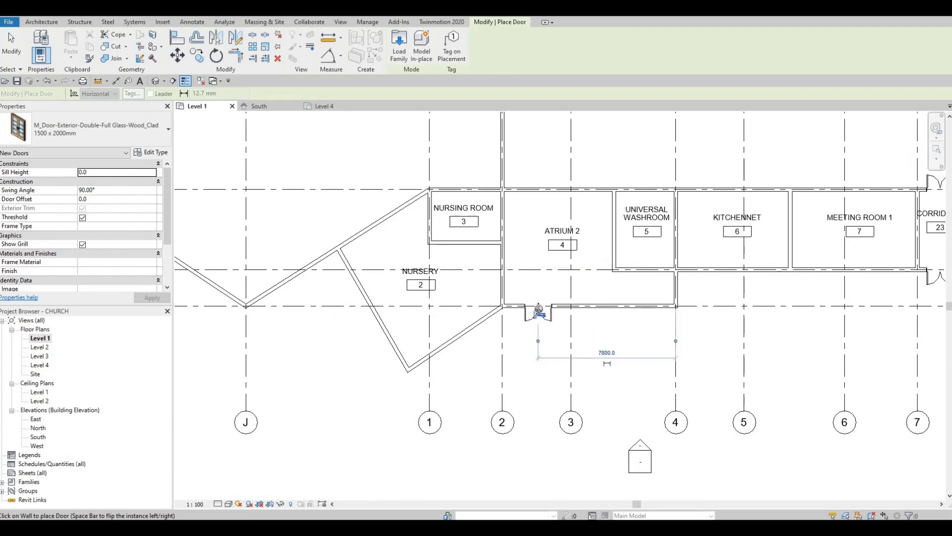
pyautogui.scroll(-4, 538, 309)
pyautogui.press('Escape')
pyautogui.moveTo(510, 276); pyautogui.dragTo(518, 295, button='middle')
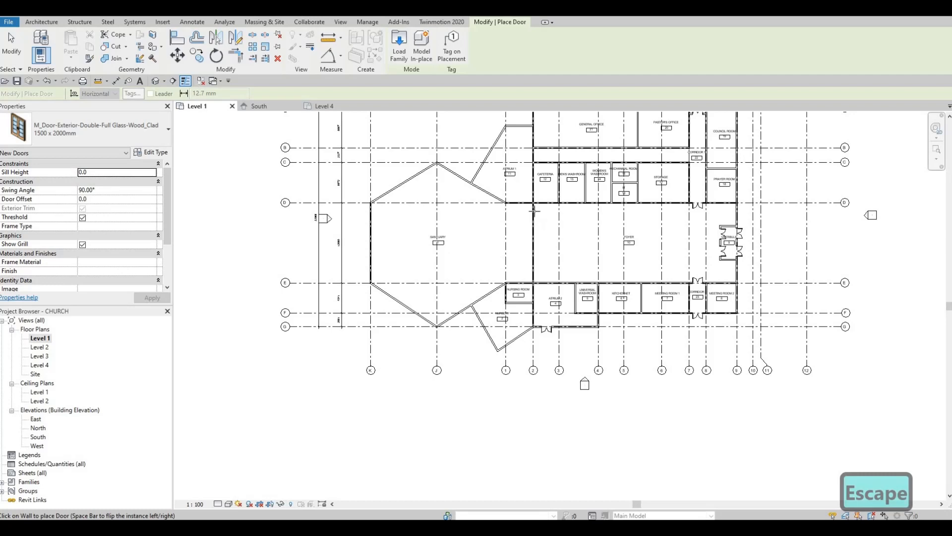
pyautogui.scroll(2, 532, 228)
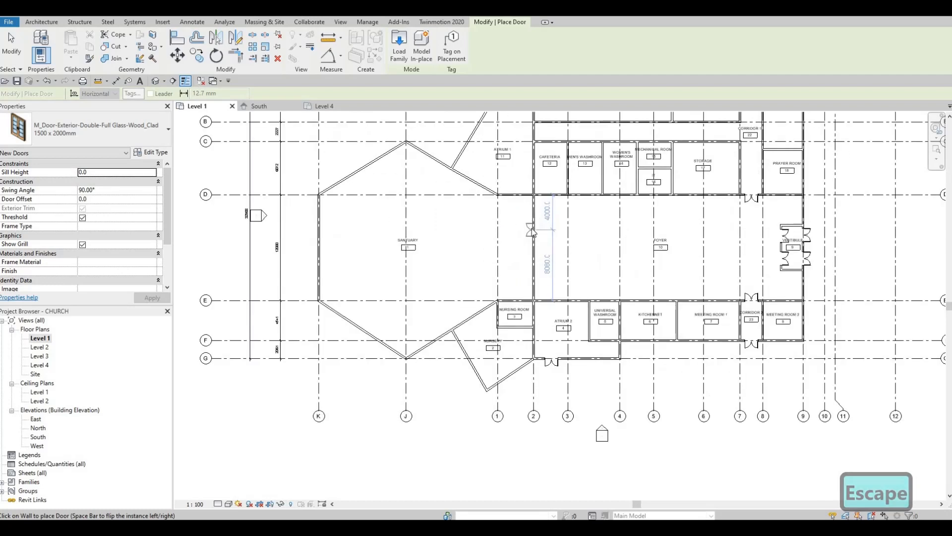
pyautogui.press('Escape')
pyautogui.press('Escape')
pyautogui.press('Escape')
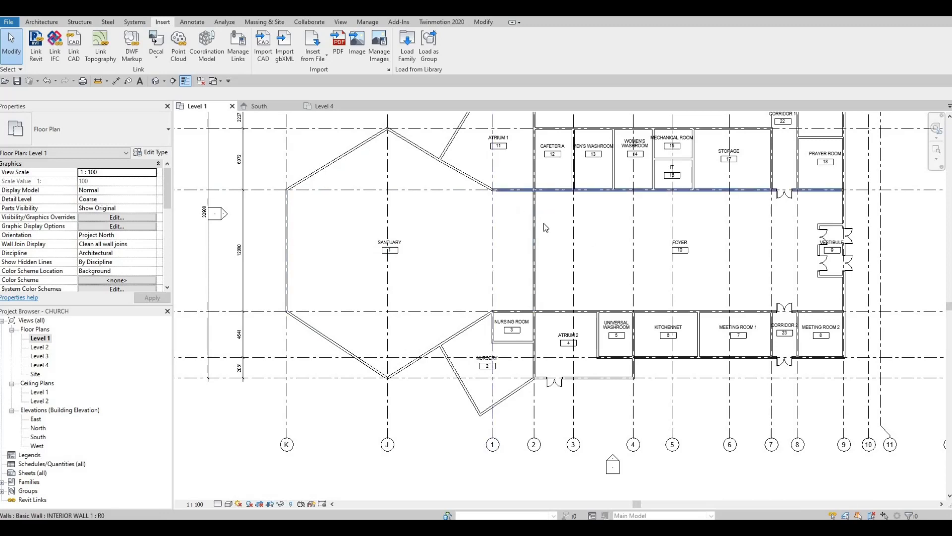
pyautogui.scroll(1, 543, 223)
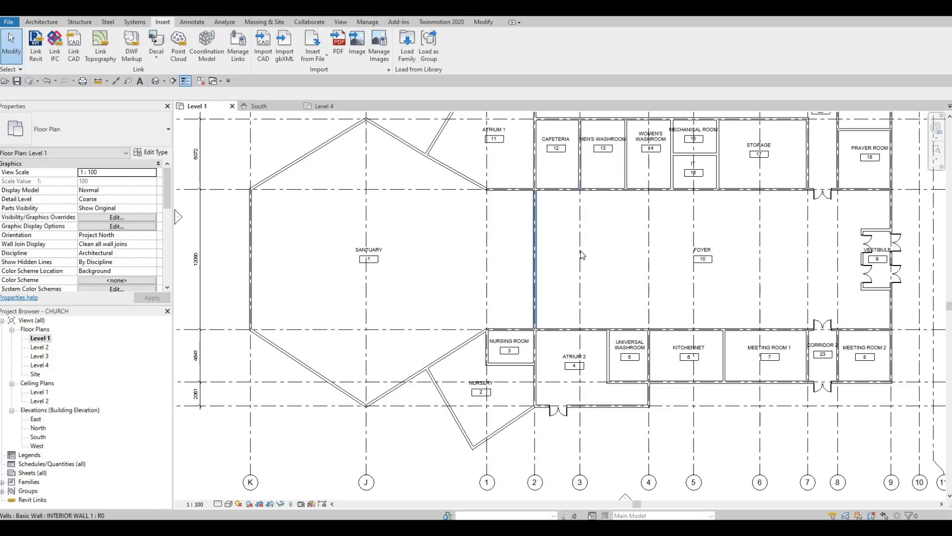
pyautogui.moveTo(534, 256); pyautogui.dragTo(573, 228, button='middle')
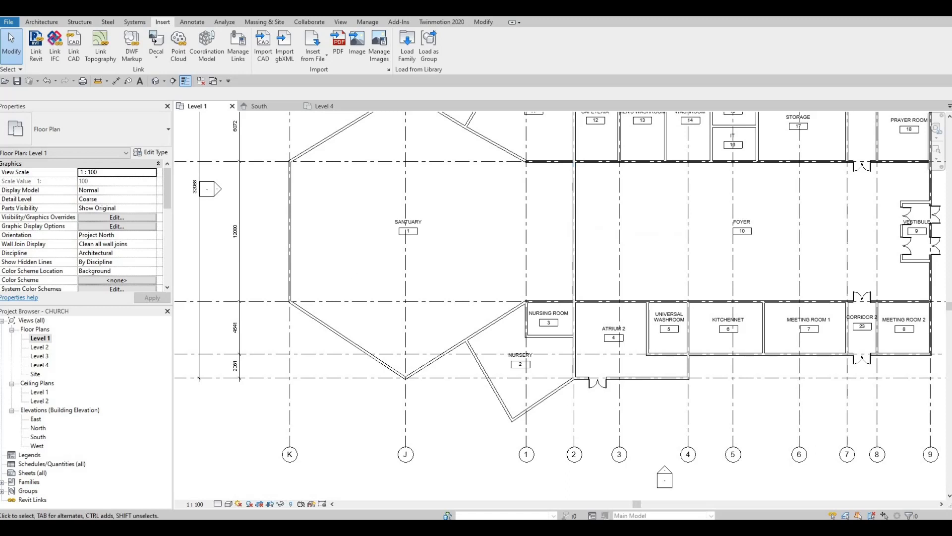
pyautogui.press('F1')
pyautogui.press('F1')
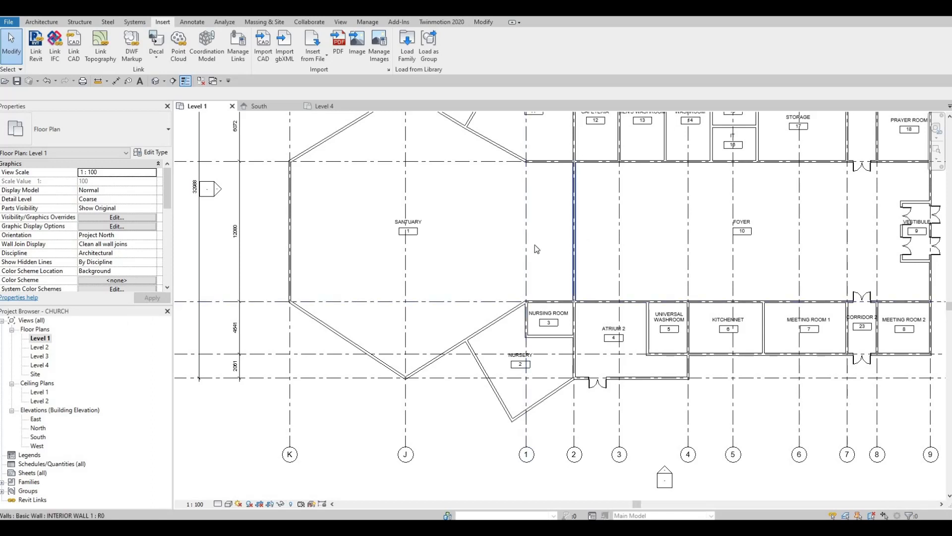
pyautogui.press('F1')
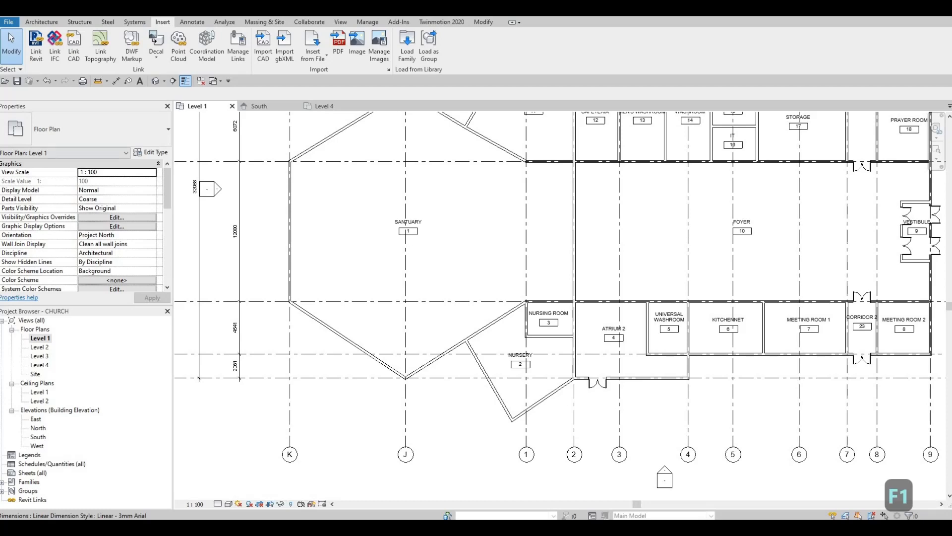
# Check the All Extra Families folder in Google Drive, and load the Parametric Folding Door family into the Revit project for placement.
pyautogui.hotkey('alt', 'Tab')
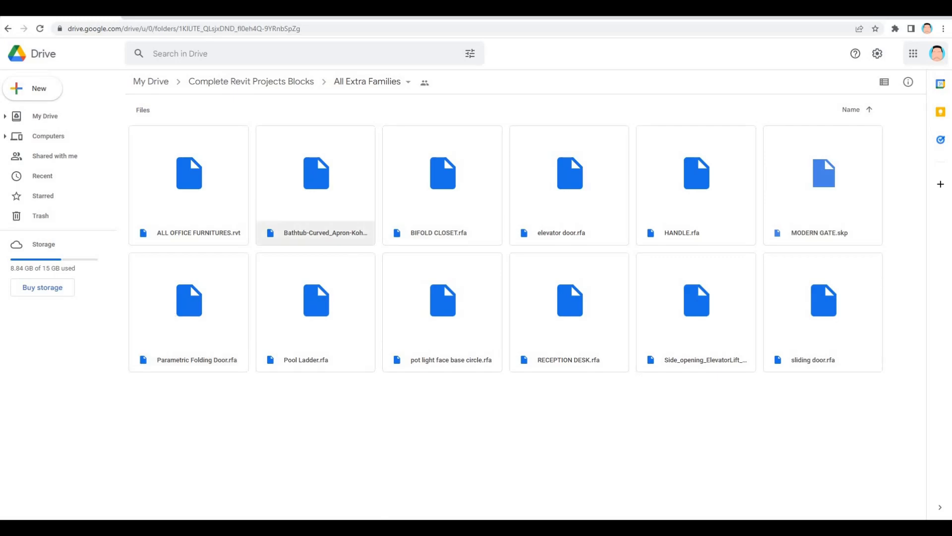
pyautogui.moveTo(496, 18); pyautogui.dragTo(124, 518)
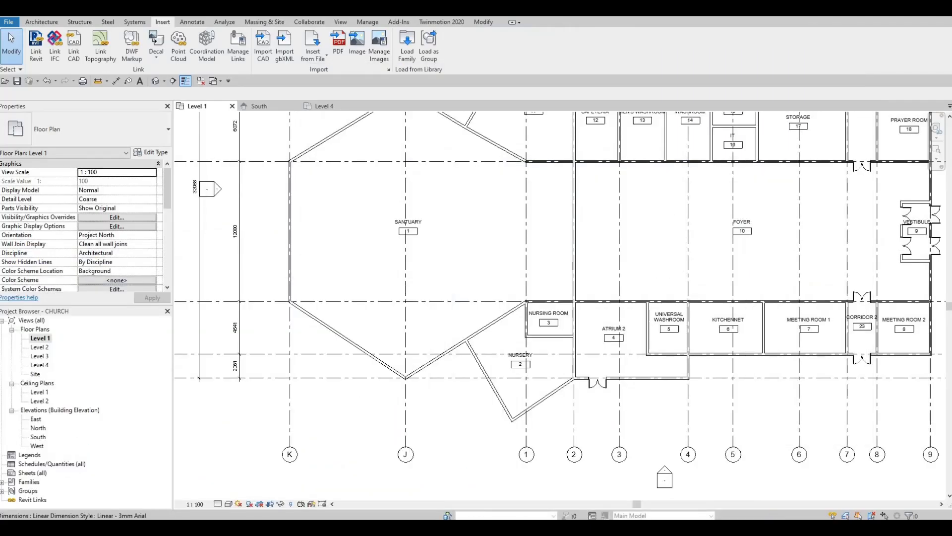
pyautogui.moveTo(202, 280); pyautogui.dragTo(420, 288)
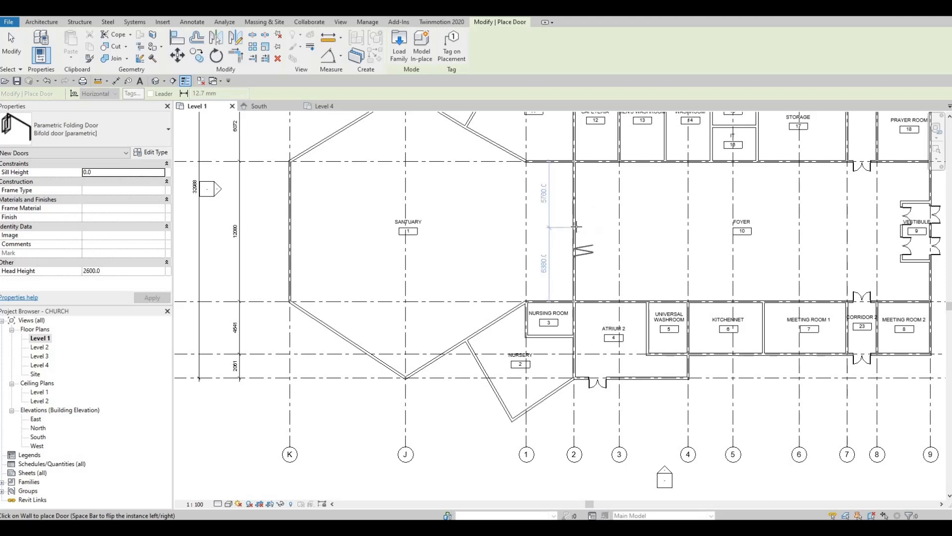
# Place the Parametric Folding Door in the grid 2 wall between Santuary and Foyer, centred about 5600 mm from the Cafeteria-side wall.
pyautogui.click(571, 264)
pyautogui.press('Escape')
pyautogui.press('Escape')
pyautogui.press('Escape')
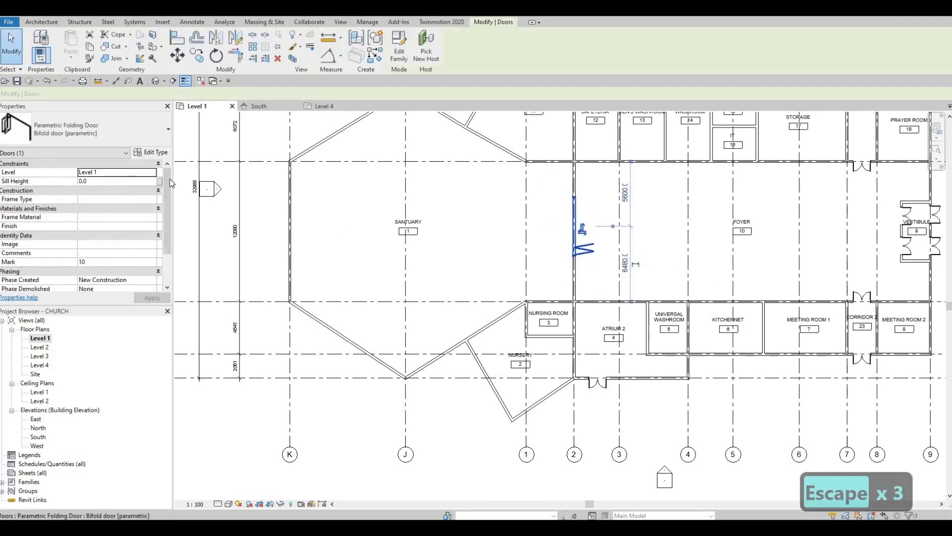
# Set the folding door type's width to 7000 mm.
pyautogui.click(158, 156)
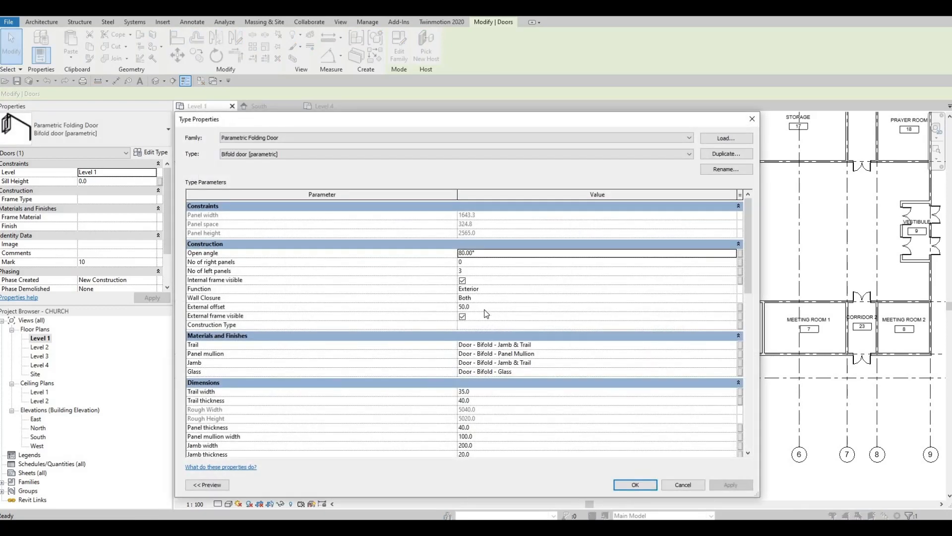
pyautogui.scroll(-5, 485, 312)
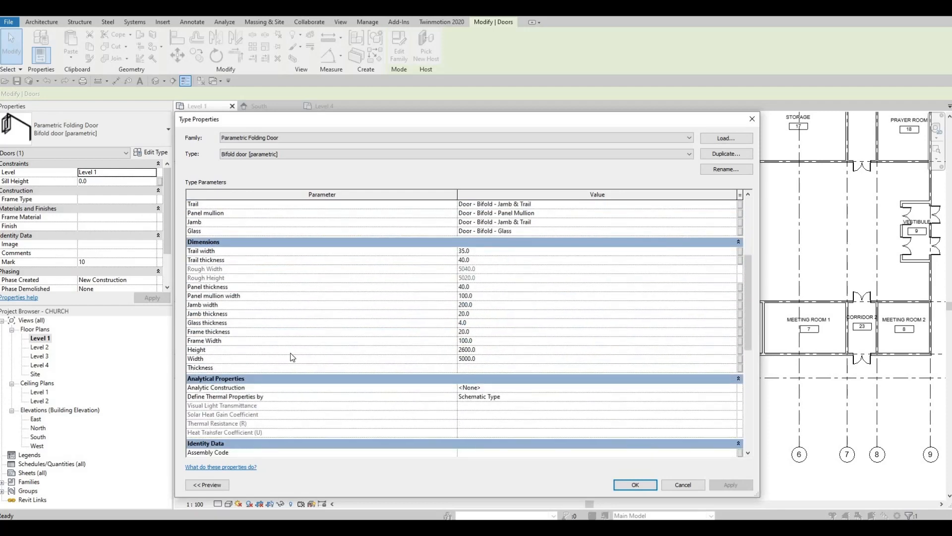
pyautogui.click(508, 361)
pyautogui.write('700')
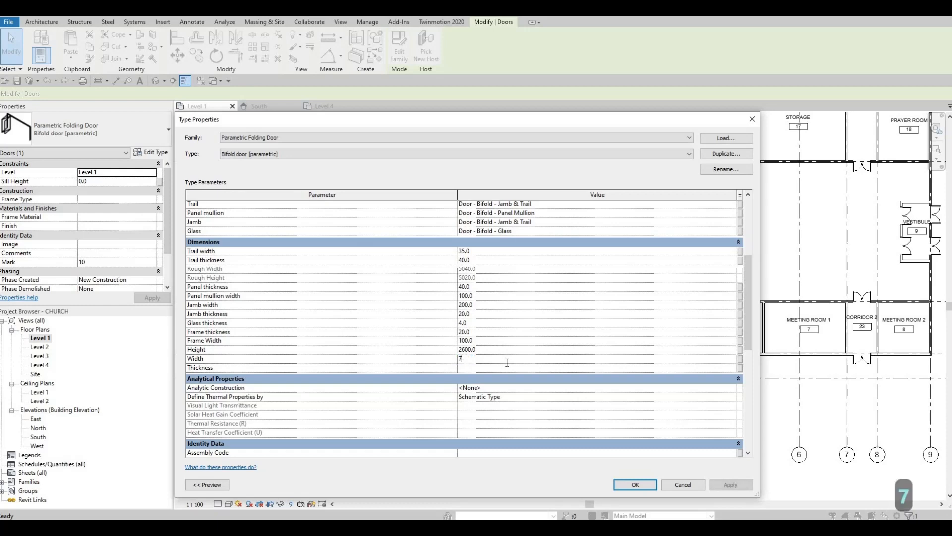
pyautogui.press('Return')
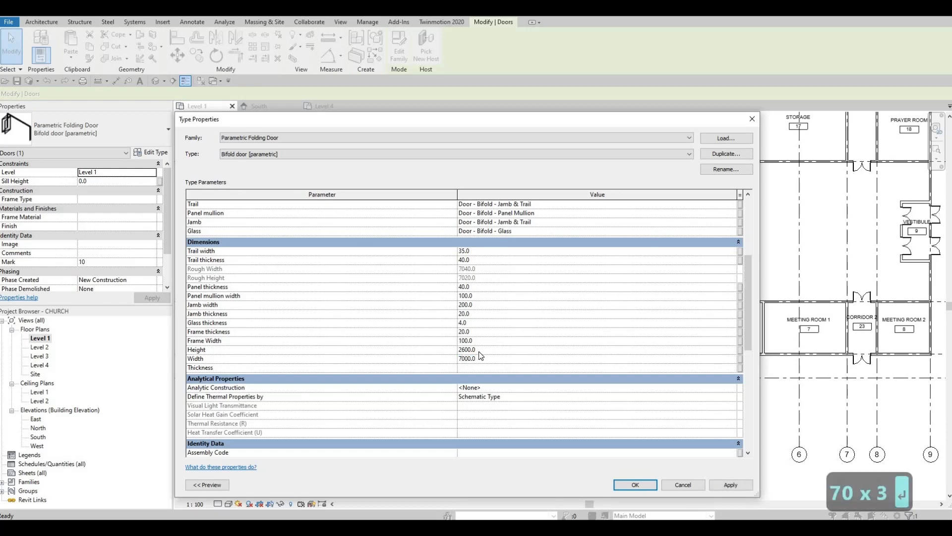
pyautogui.click(738, 487)
pyautogui.click(651, 486)
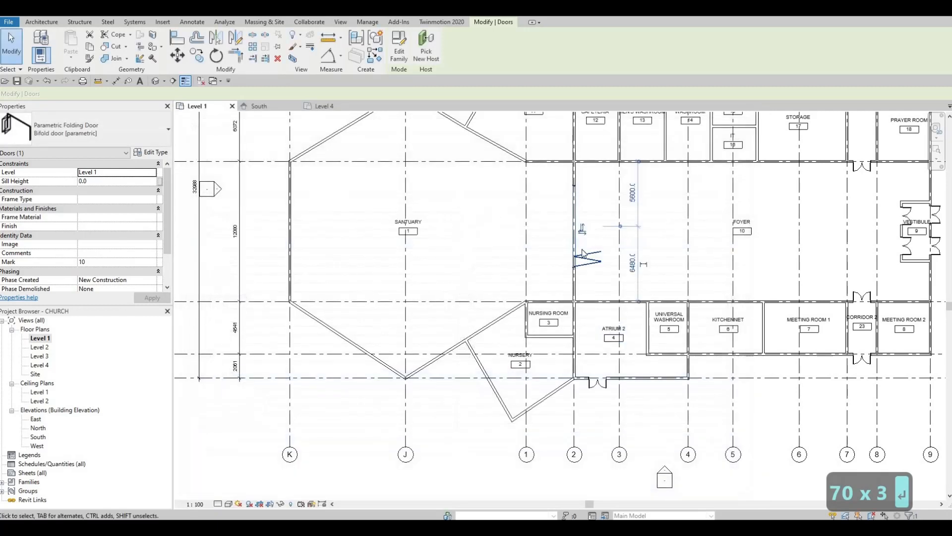
# Set the folding door type's number of left panels to 6 and check its width parameter.
pyautogui.scroll(1, 583, 254)
pyautogui.press('Escape')
pyautogui.click(579, 240)
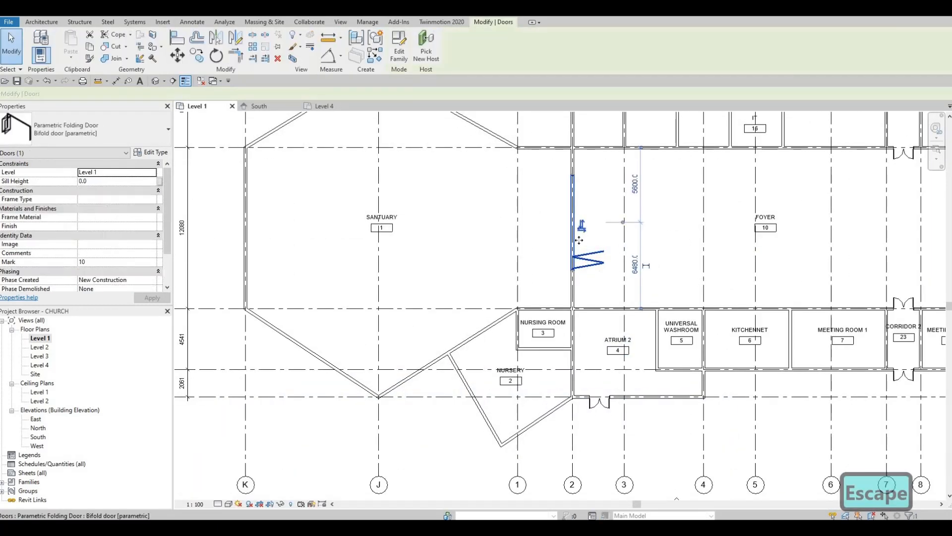
pyautogui.click(148, 154)
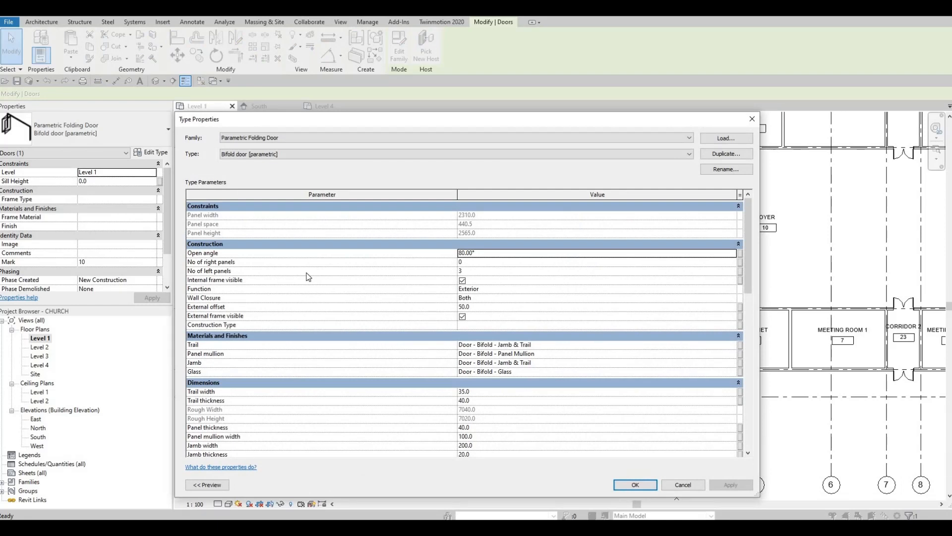
pyautogui.click(446, 271)
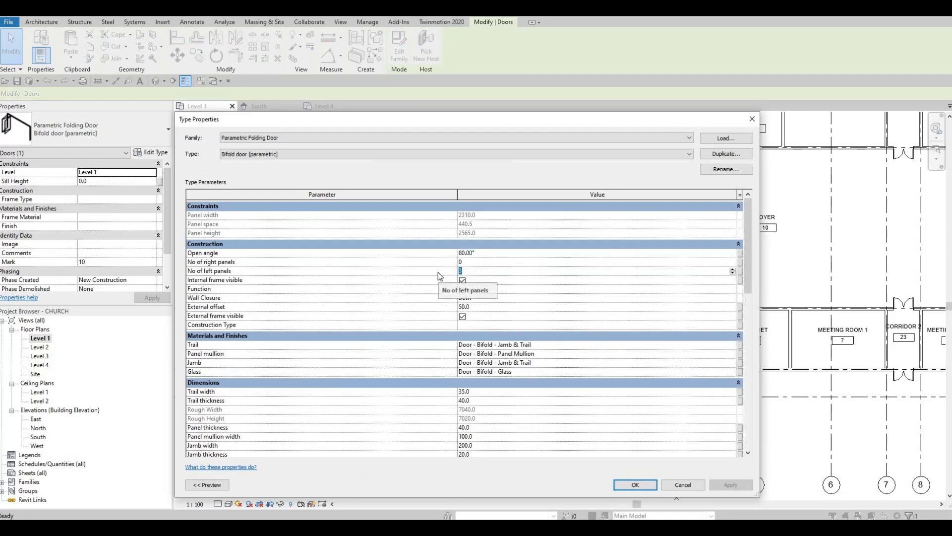
pyautogui.write('6')
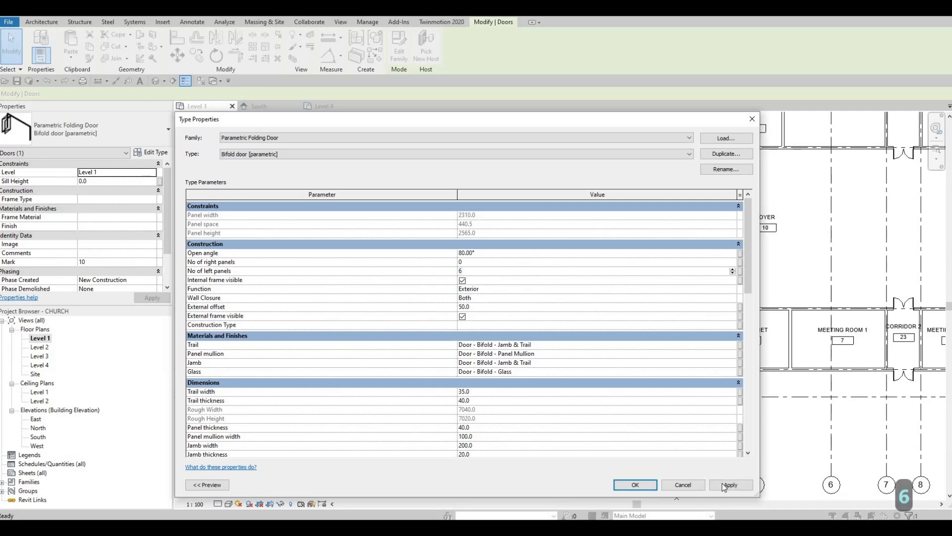
pyautogui.click(725, 485)
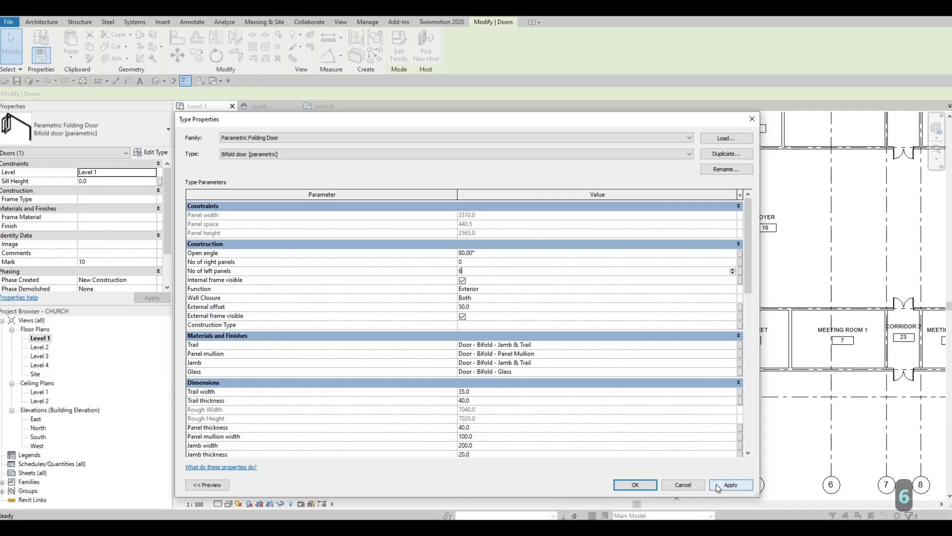
pyautogui.click(635, 485)
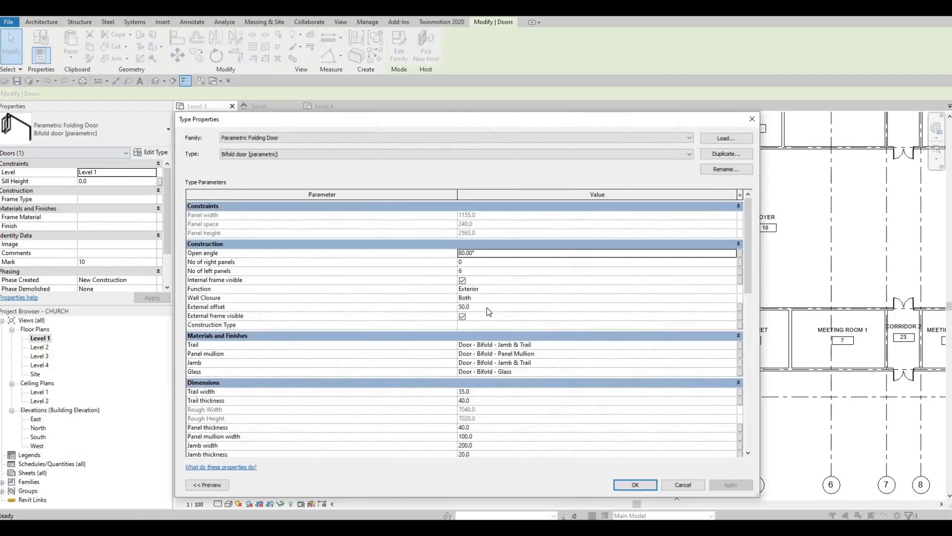
pyautogui.scroll(-3, 489, 319)
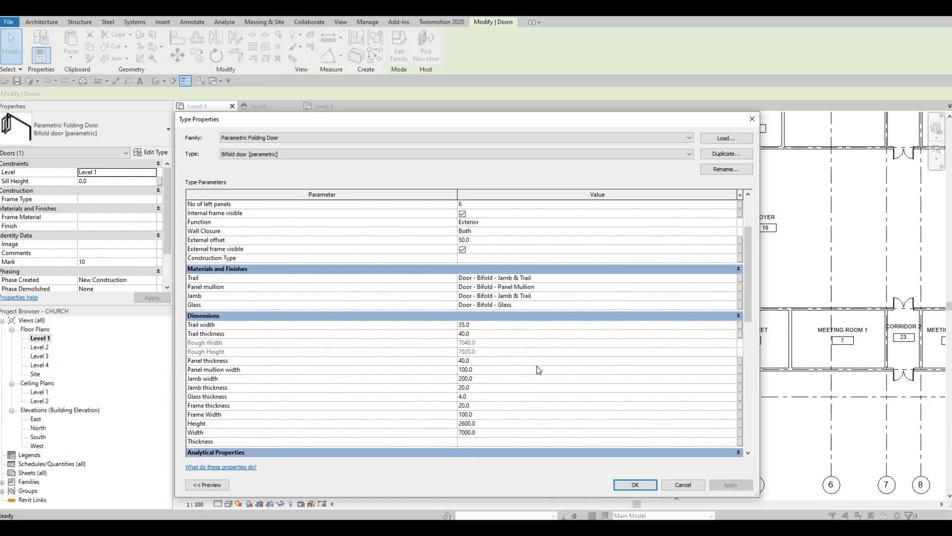
pyautogui.click(522, 432)
pyautogui.click(751, 118)
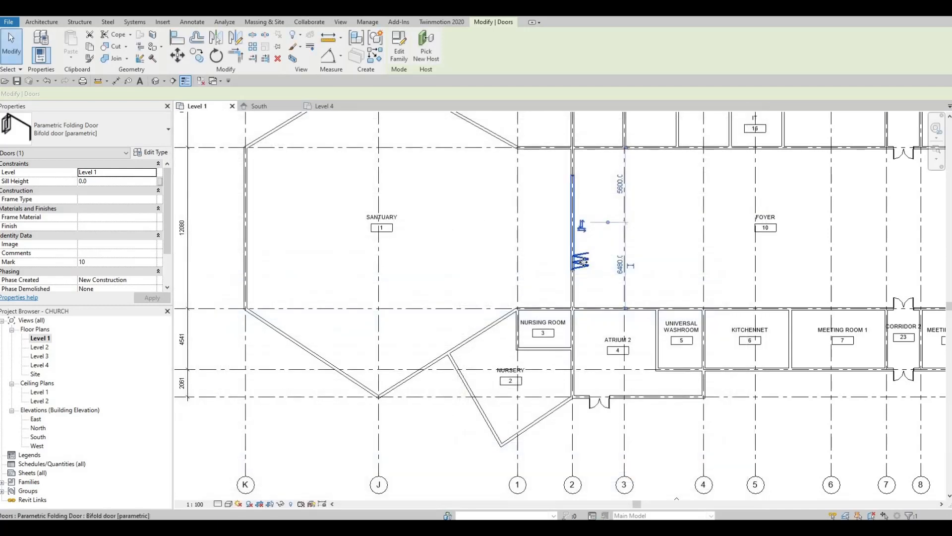
# Move the folding door to about 4500 mm from the Nursing Room-side wall, and set its type width to 5000 mm.
pyautogui.moveTo(583, 258); pyautogui.dragTo(597, 265)
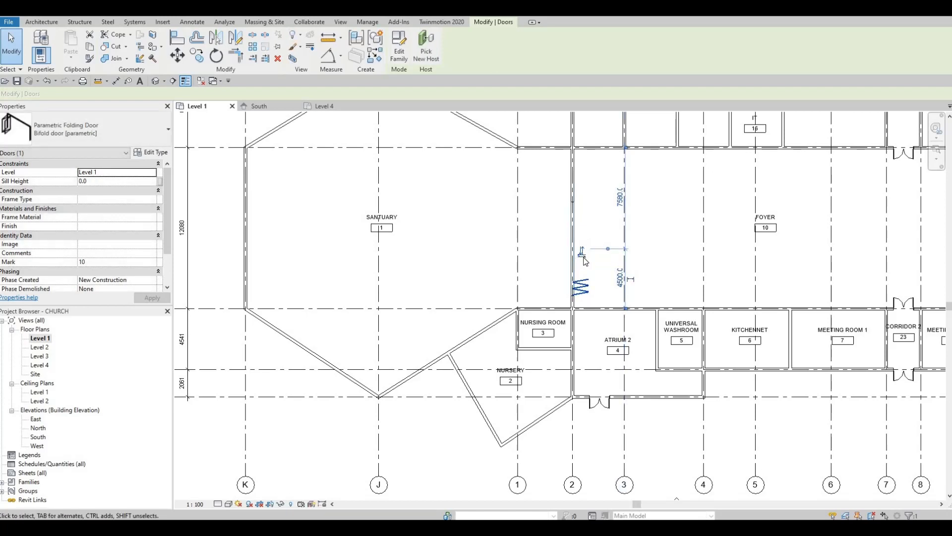
pyautogui.click(144, 154)
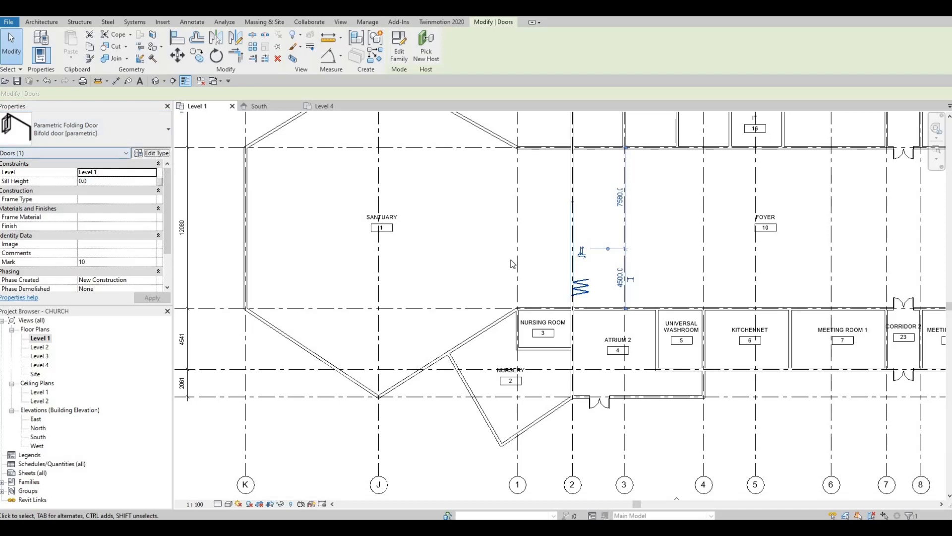
pyautogui.scroll(-3, 489, 429)
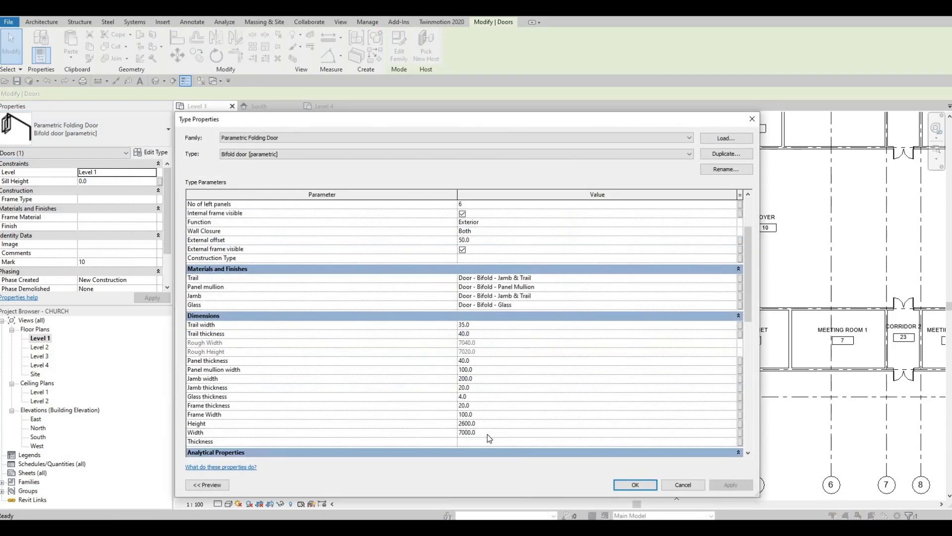
pyautogui.click(488, 433)
pyautogui.write('5000')
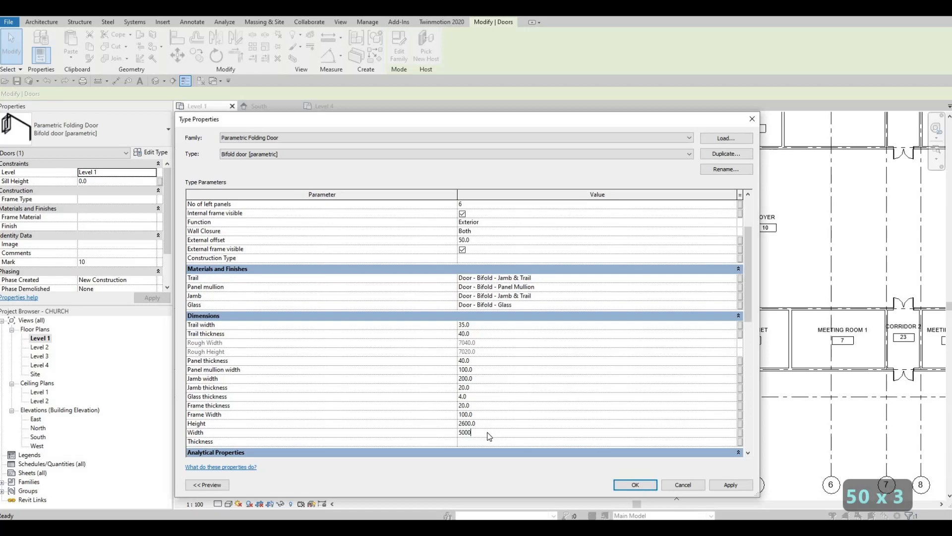
pyautogui.press('Return')
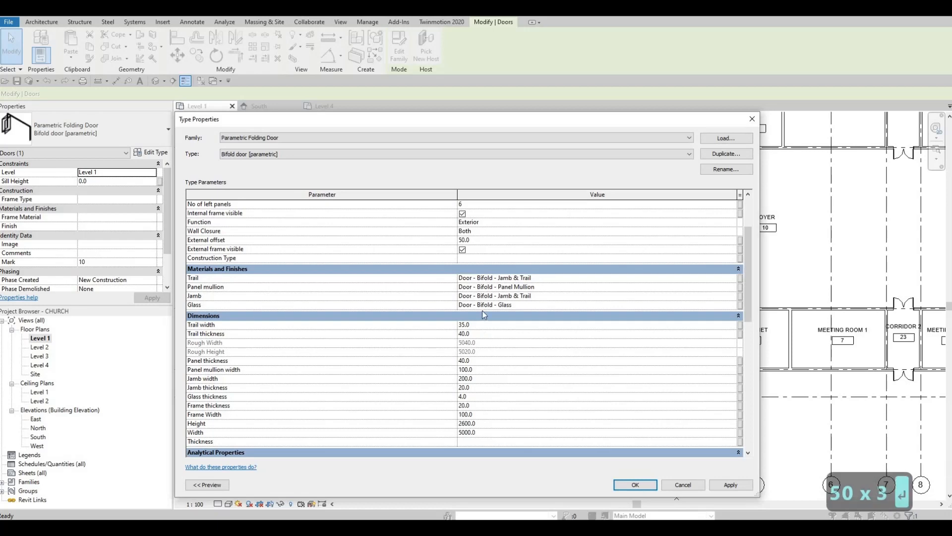
pyautogui.scroll(1, 471, 238)
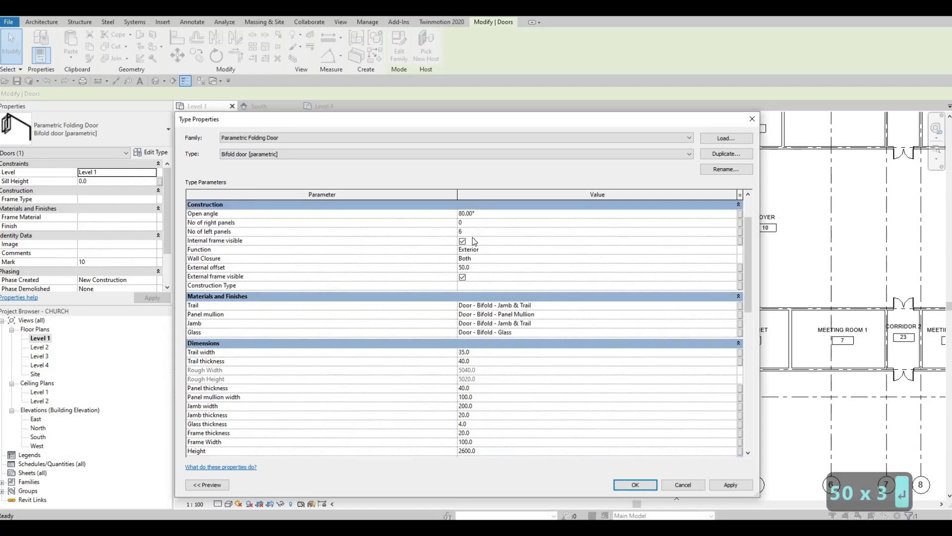
pyautogui.click(636, 481)
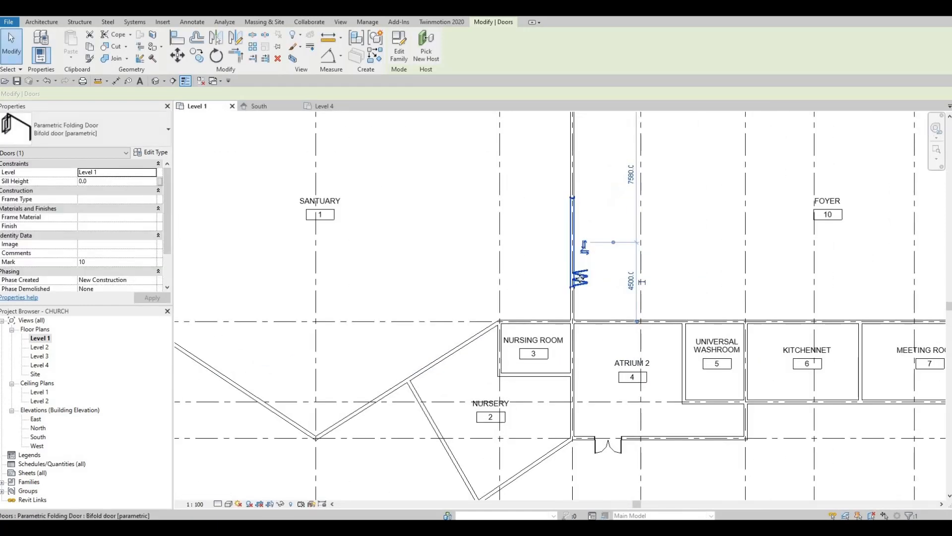
# Nudge the folding door towards Atrium 2 until its centre is 3100 mm from the Nursing Room-side wall.
pyautogui.press('Down')
pyautogui.press('Down')
pyautogui.press('Down')
pyautogui.press('Down')
pyautogui.press('Down')
pyautogui.press('Down')
pyautogui.press('Down')
pyautogui.press('Down')
pyautogui.press('Down')
pyautogui.press('Down')
pyautogui.press('Down')
pyautogui.press('Down')
pyautogui.press('Down')
pyautogui.press('Down')
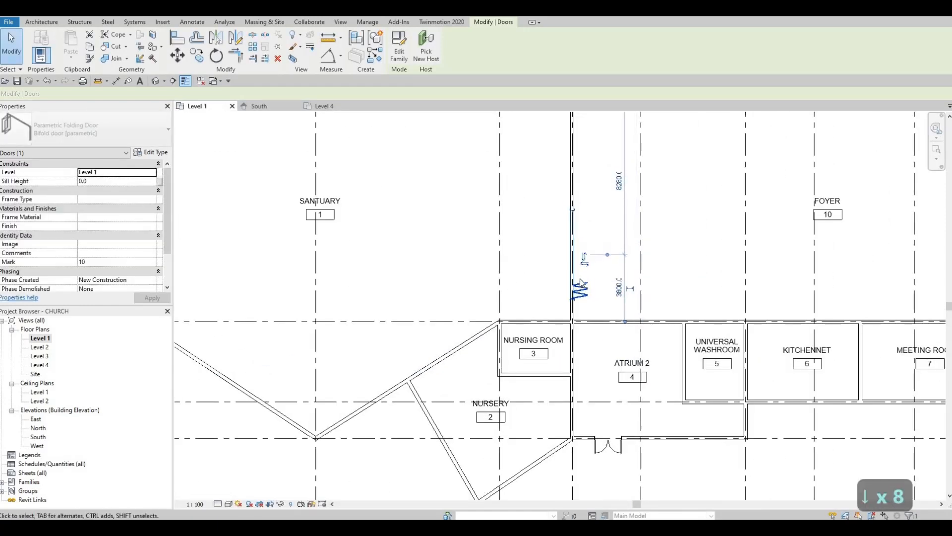
pyautogui.press('Escape')
pyautogui.press('Escape')
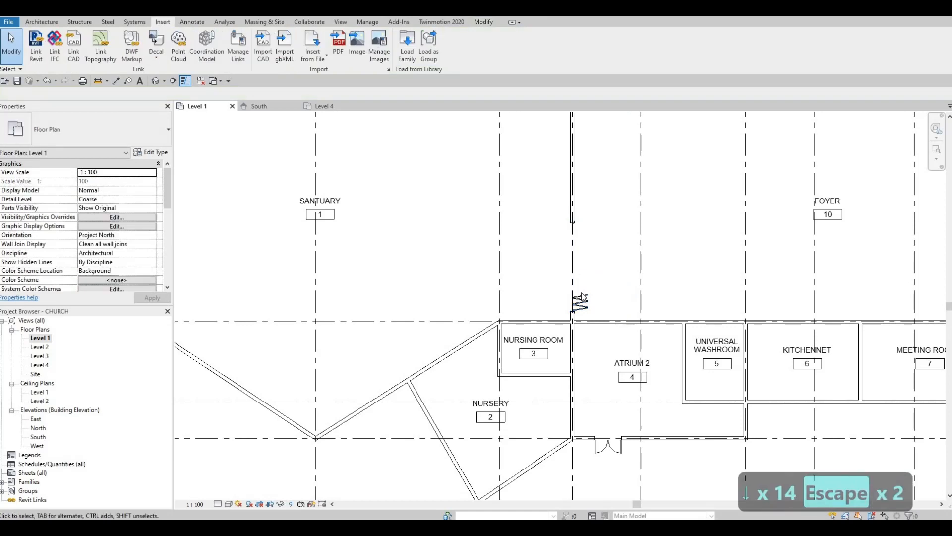
# Copy the folding door up the same wall, towards the Cafeteria end.
pyautogui.click(581, 293)
pyautogui.click(198, 58)
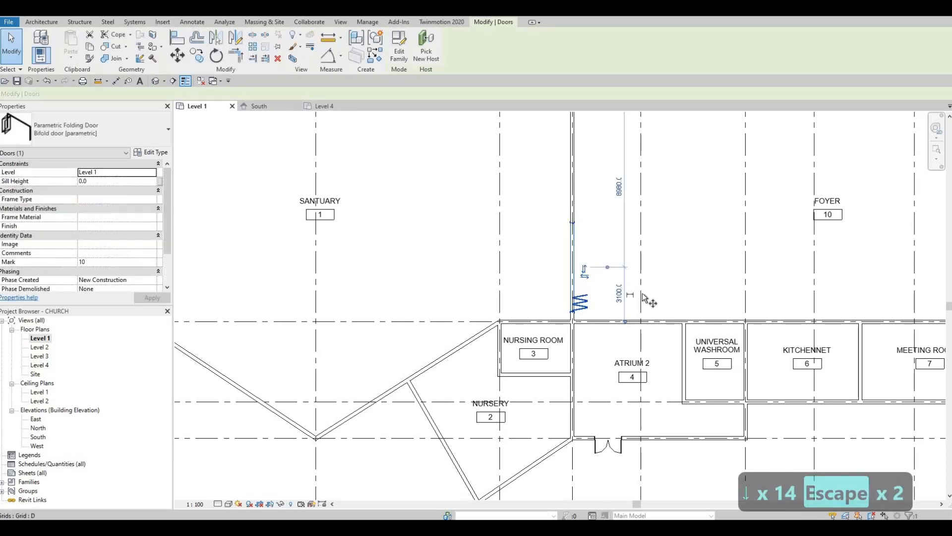
pyautogui.click(603, 185)
pyautogui.moveTo(582, 202); pyautogui.dragTo(583, 322, button='middle')
pyautogui.press('Escape')
pyautogui.press('Escape')
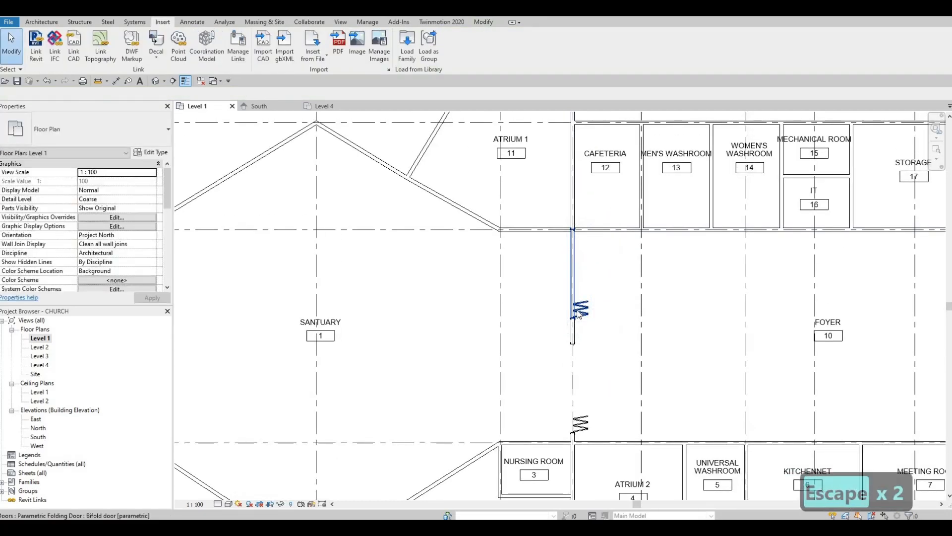
# Nudge the copied folding door until its centre is 3280 mm from the Cafeteria-side wall and 5700 mm from the other folding door.
pyautogui.click(577, 311)
pyautogui.press('Down')
pyautogui.press('Down')
pyautogui.press('Down')
pyautogui.press('Down')
pyautogui.press('Down')
pyautogui.press('Down')
pyautogui.press('Down')
pyautogui.press('Down')
pyautogui.press('Down')
pyautogui.press('Down')
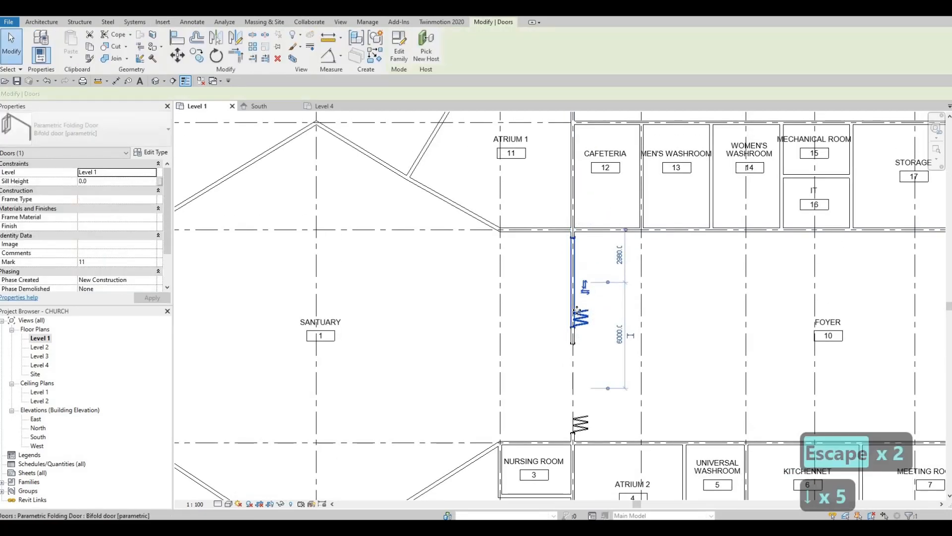
pyautogui.press('Up')
pyautogui.press('Up')
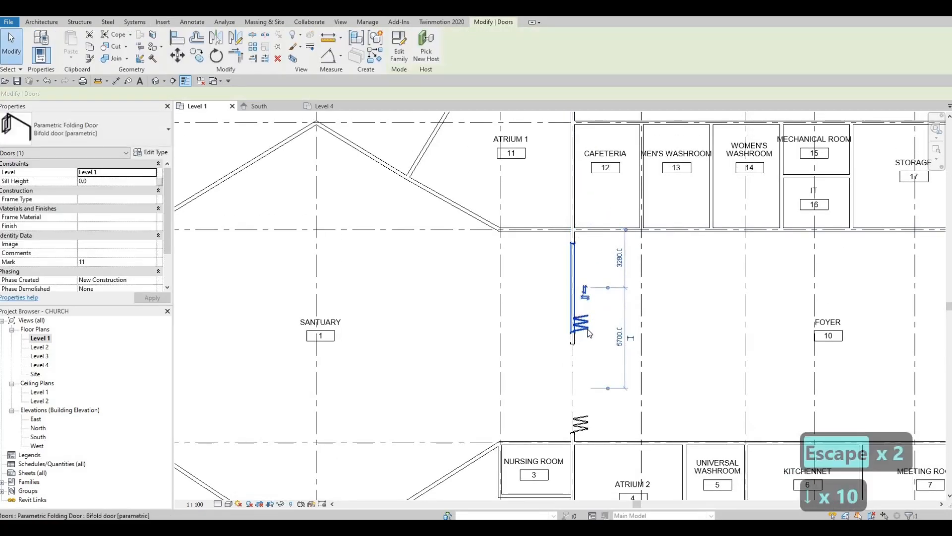
pyautogui.press('Escape')
pyautogui.press('Escape')
# Flip the copied folding door so its folded panels stack at the Cafeteria end of the opening.
pyautogui.click(588, 325)
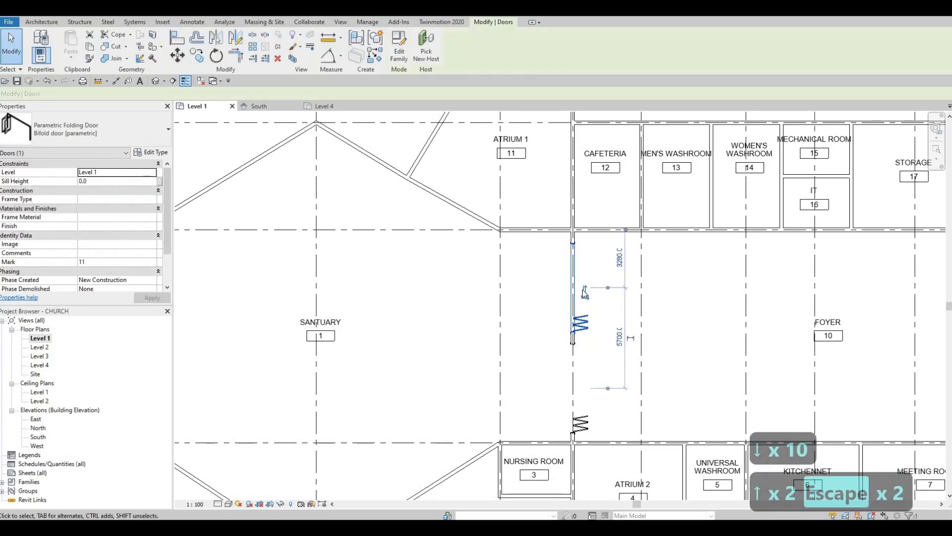
pyautogui.press('space')
pyautogui.press('Escape')
pyautogui.press('Escape')
pyautogui.moveTo(581, 346); pyautogui.dragTo(585, 281, button='middle')
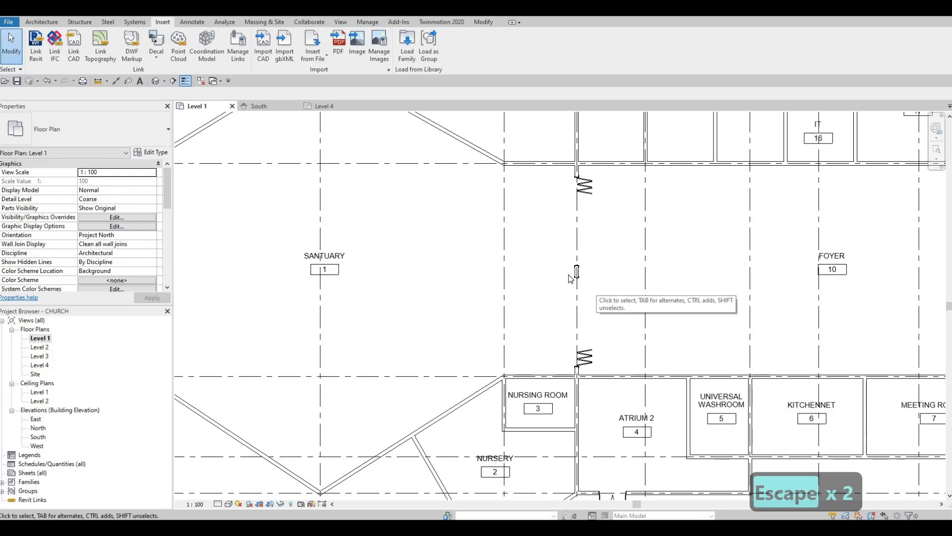
pyautogui.scroll(-2, 599, 284)
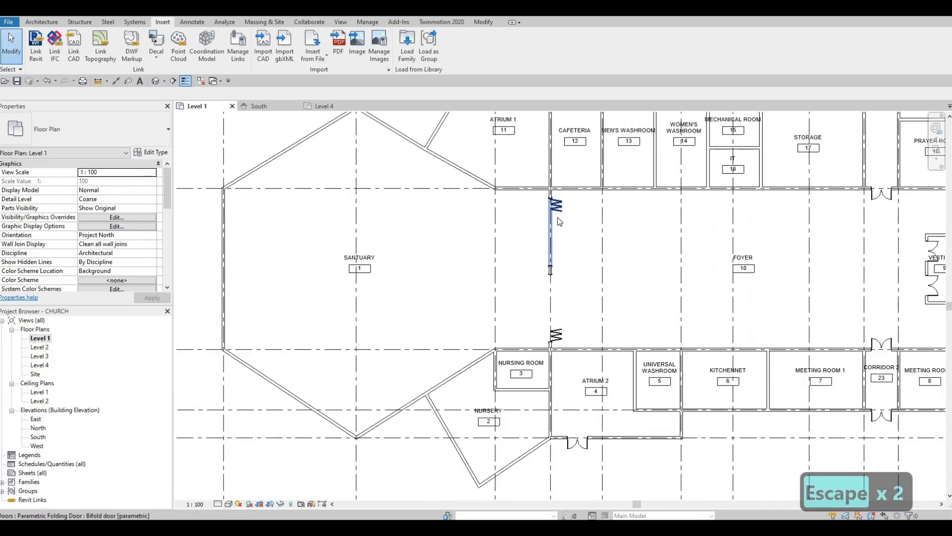
pyautogui.click(557, 214)
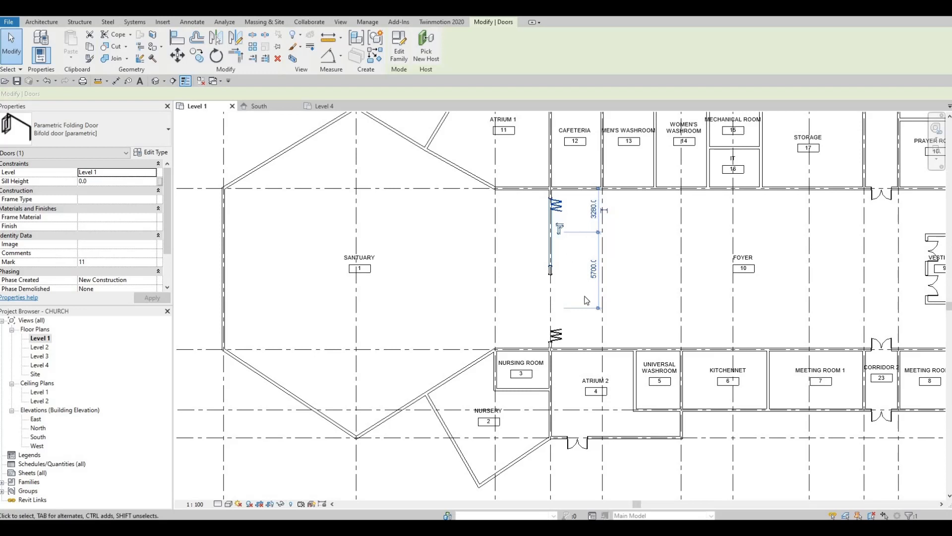
pyautogui.press('Escape')
pyautogui.press('Escape')
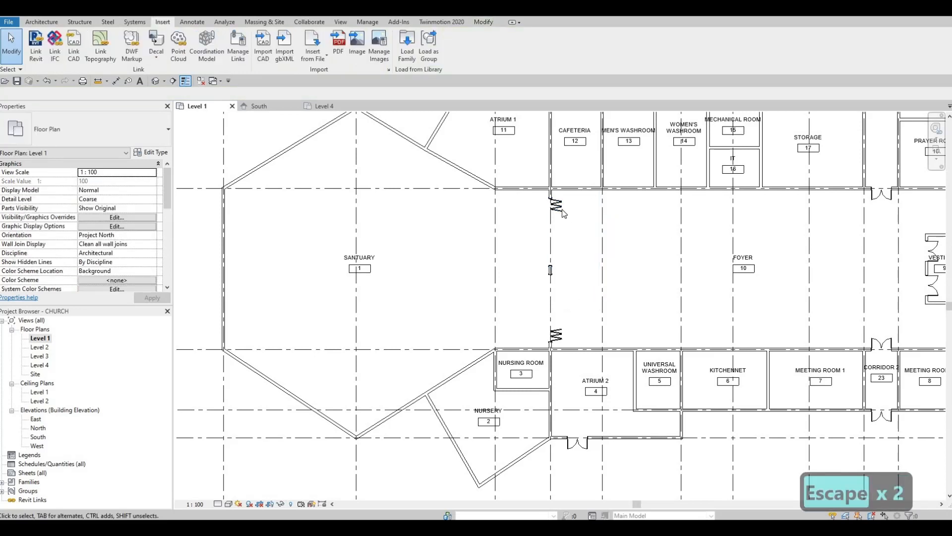
# Set the open angle of the Bifold door [parametric] type to 0° for the folding doors between the Santuary and the Foyer.
pyautogui.click(561, 211)
pyautogui.click(152, 153)
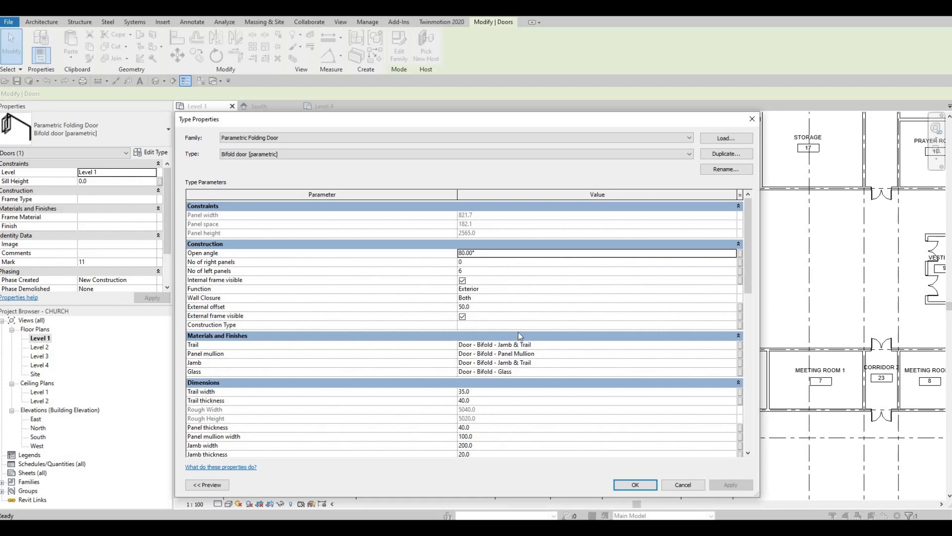
pyautogui.scroll(-15, 519, 336)
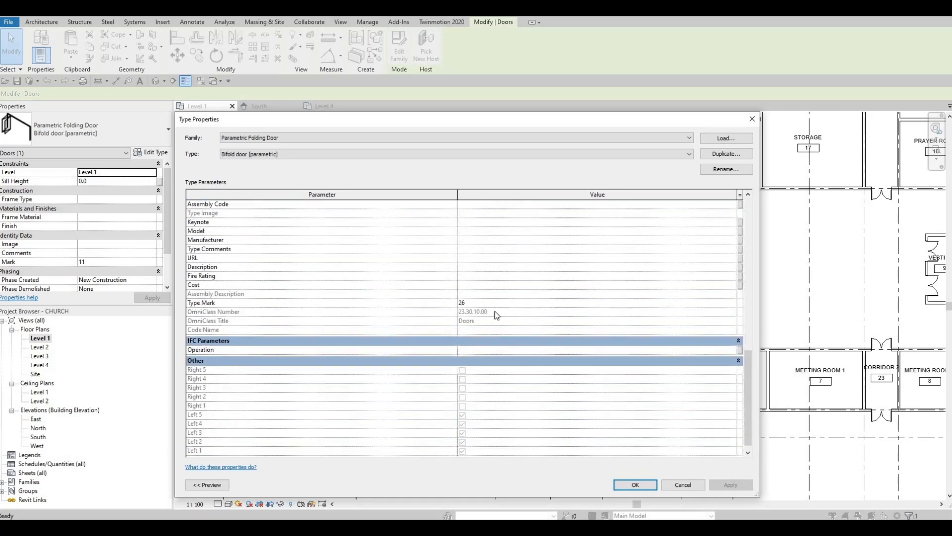
pyautogui.scroll(15, 497, 315)
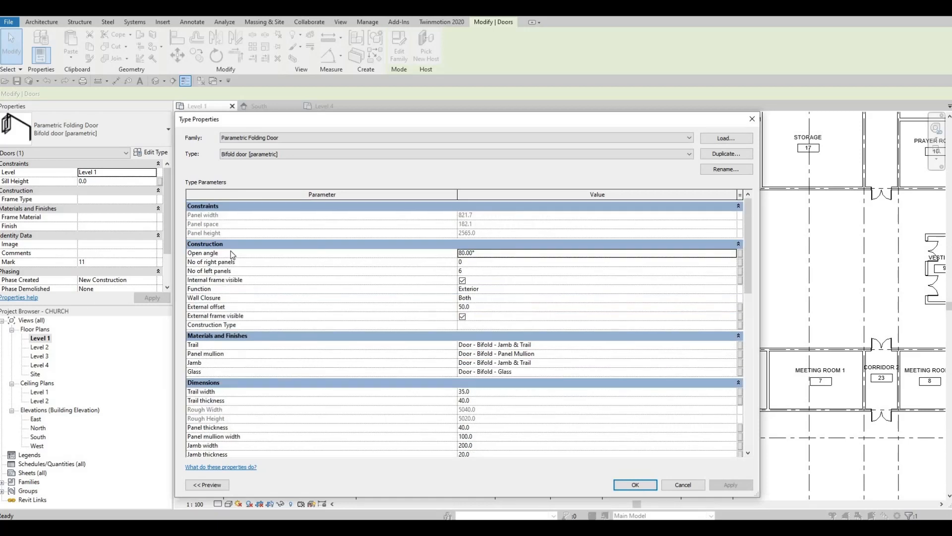
pyautogui.click(485, 255)
pyautogui.write('0')
pyautogui.press('Return')
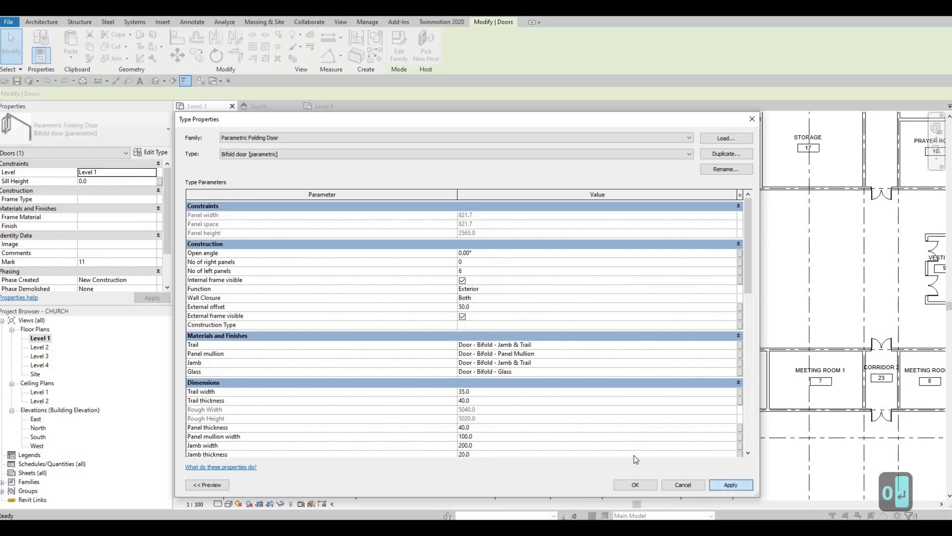
pyautogui.click(635, 484)
pyautogui.press('Escape')
pyautogui.scroll(3, 549, 245)
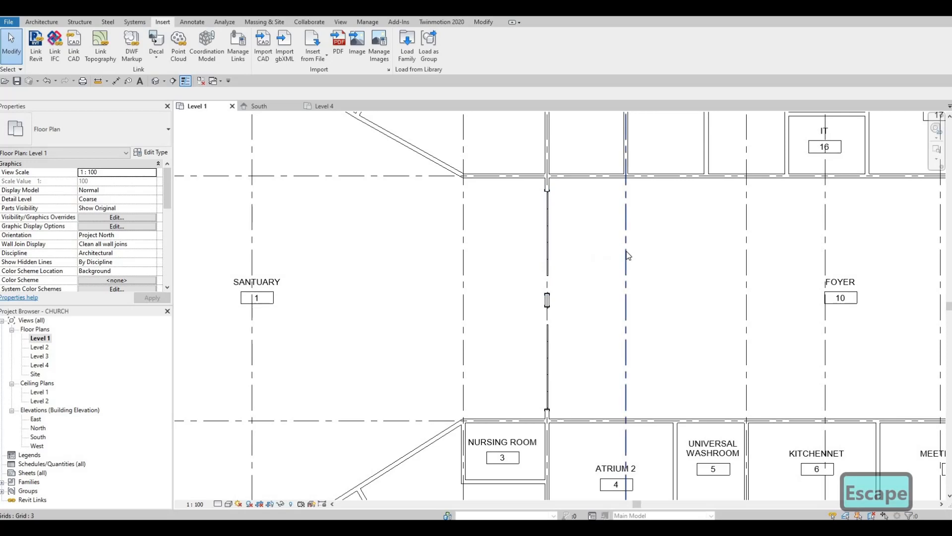
# Undo the folding doors' open angle change.
pyautogui.hotkey('ctrl', 'z')
pyautogui.moveTo(544, 287); pyautogui.dragTo(505, 277, button='middle')
pyautogui.moveTo(566, 301); pyautogui.dragTo(564, 305, button='middle')
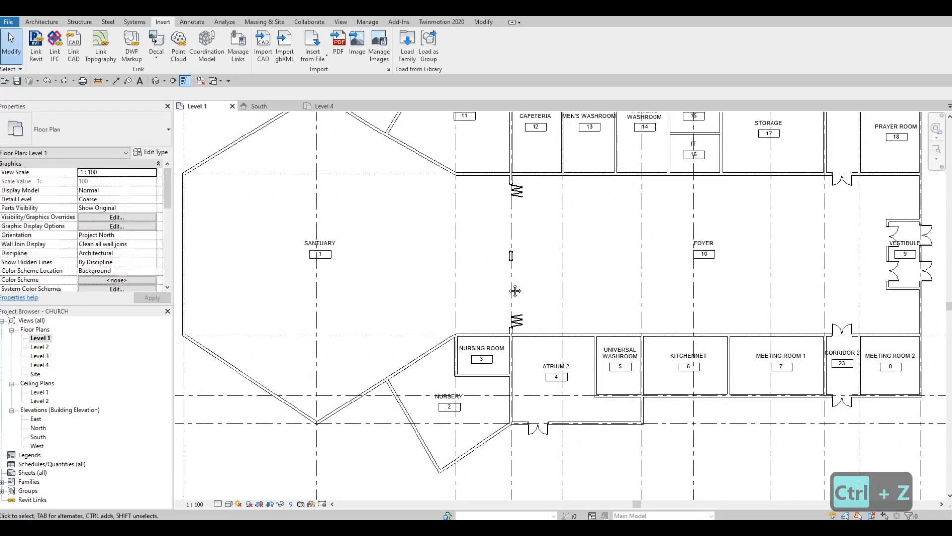
pyautogui.moveTo(560, 263); pyautogui.dragTo(573, 288, button='middle')
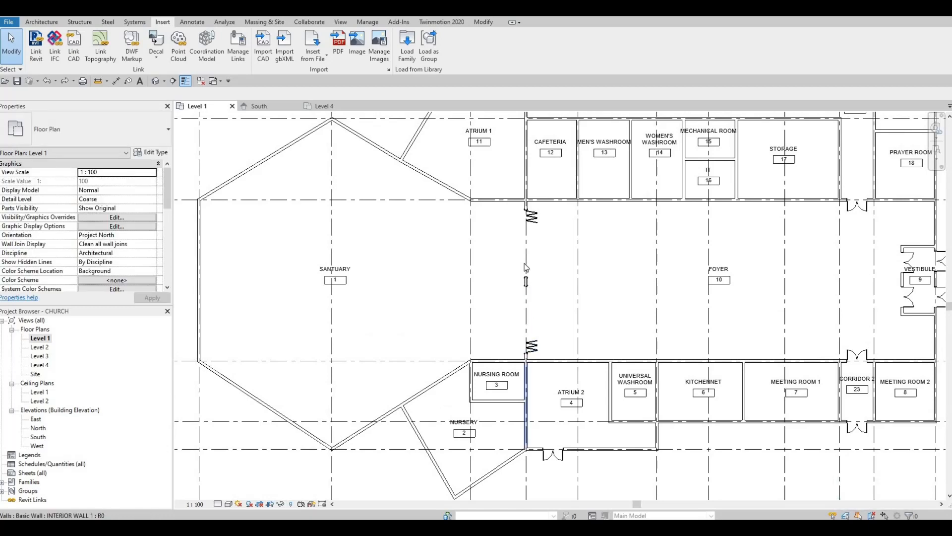
pyautogui.scroll(-2, 576, 290)
pyautogui.press('Escape')
pyautogui.press('Escape')
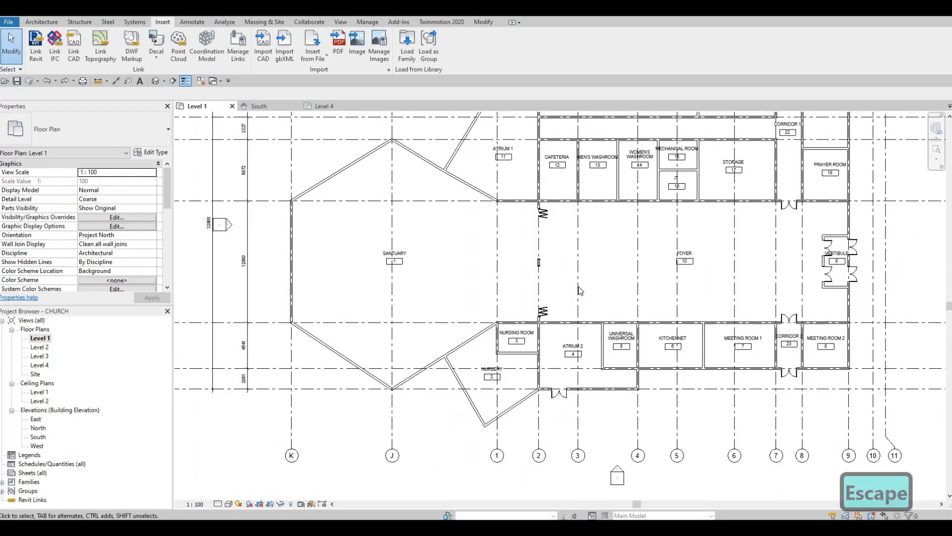
# Place a double door like the one at Corridor 1's Foyer end midway along Atrium 1's short outer wall, opening outwards.
pyautogui.moveTo(600, 283); pyautogui.dragTo(603, 316, button='middle')
pyautogui.scroll(-1, 606, 300)
pyautogui.press('F1')
pyautogui.press('F1')
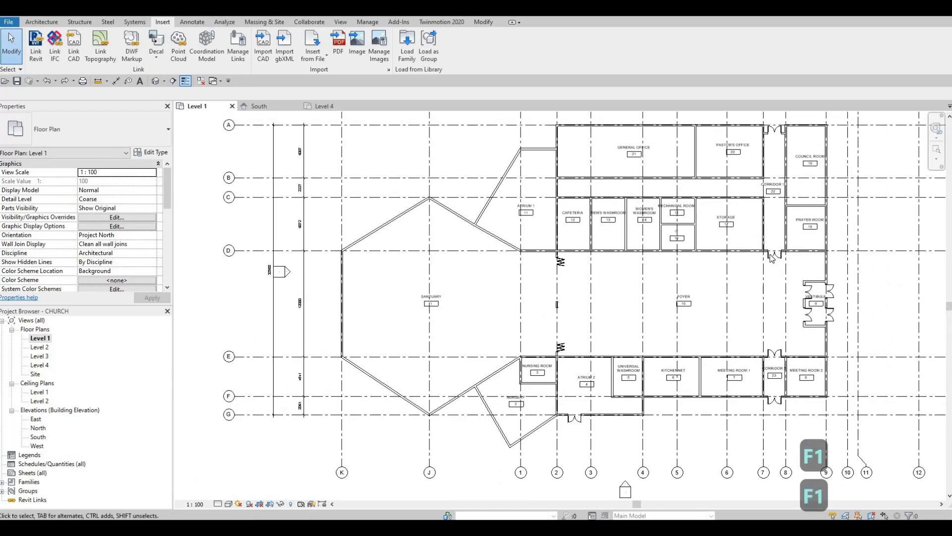
pyautogui.press('c')
pyautogui.press('s')
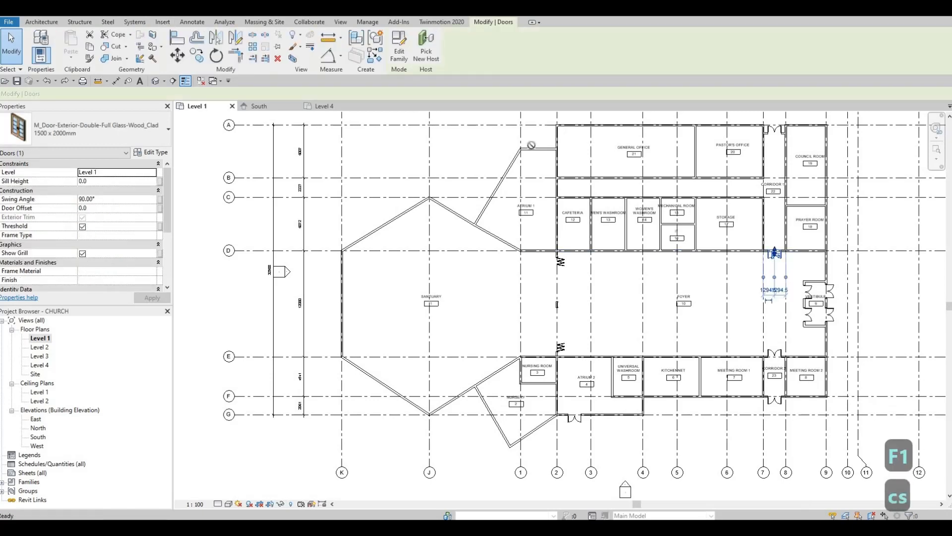
pyautogui.scroll(1, 573, 131)
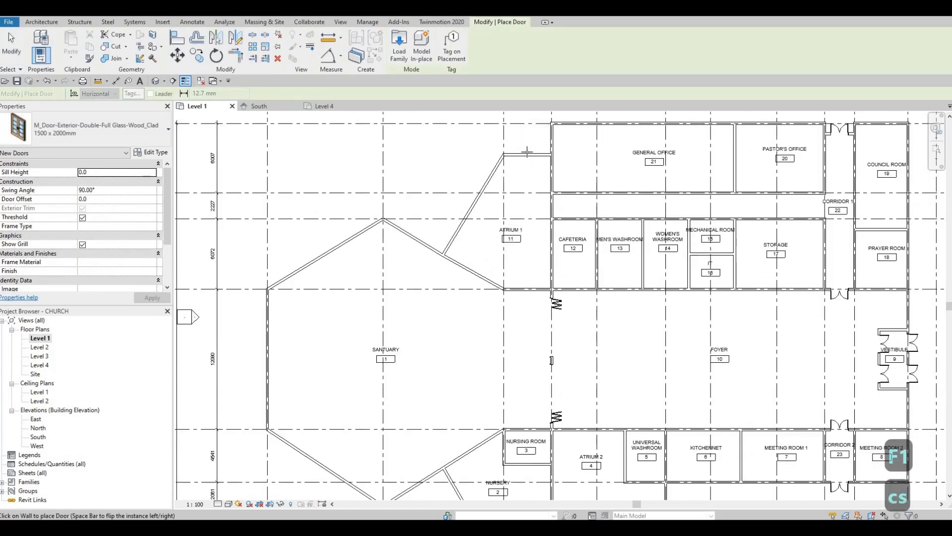
pyautogui.click(527, 154)
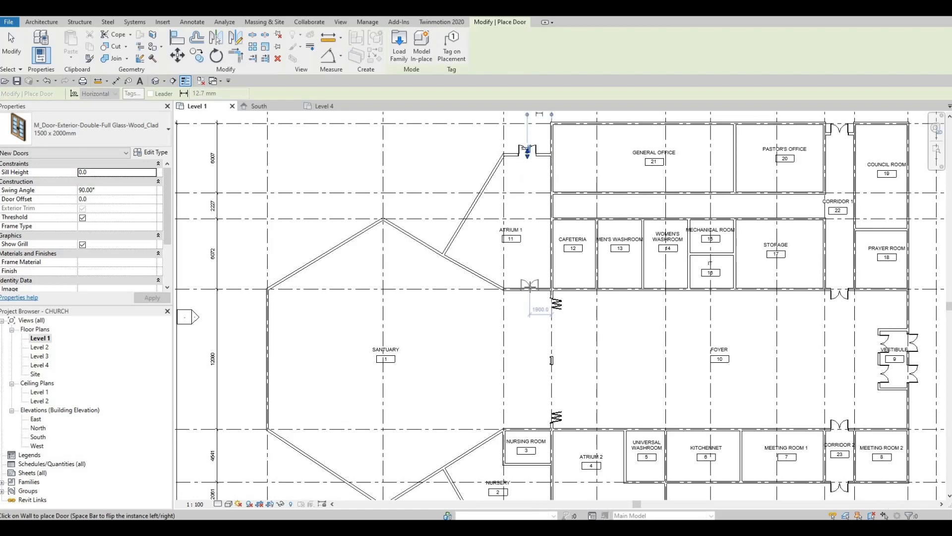
# Place matching double doors in Atrium 1's wall, opening into the Santuary 2000 mm from the folding-door wall, and in Atrium 2's wall, opening into the Foyer.
pyautogui.moveTo(536, 296); pyautogui.dragTo(537, 212, button='middle')
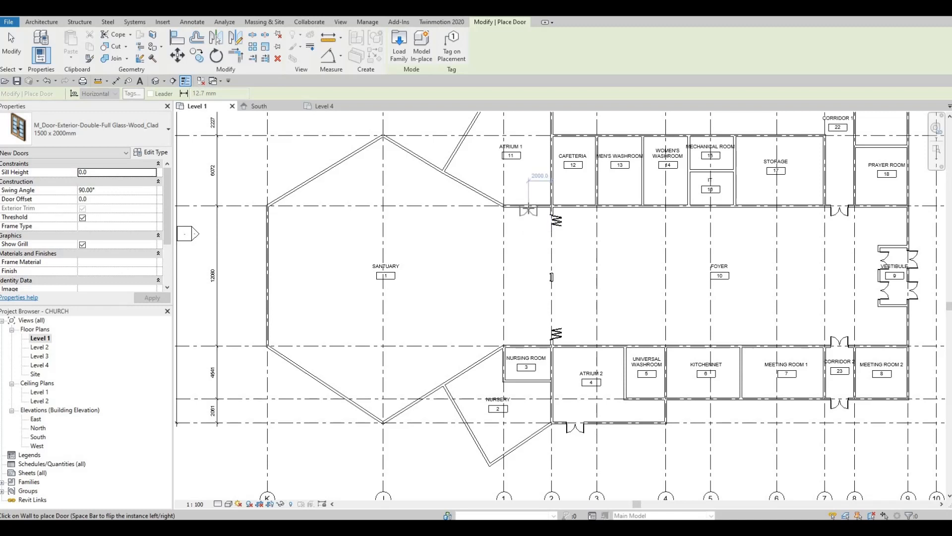
pyautogui.click(529, 208)
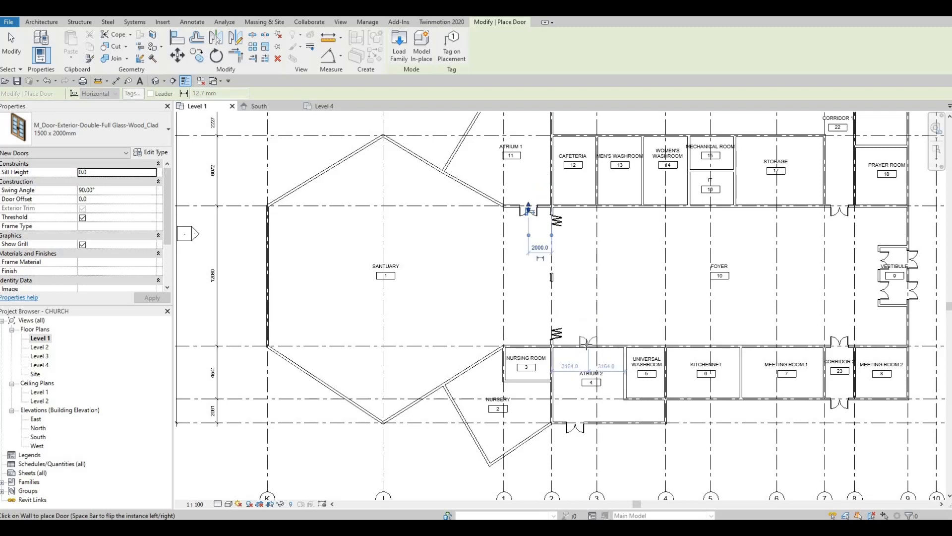
pyautogui.click(593, 345)
pyautogui.press('Escape')
pyautogui.press('Escape')
pyautogui.scroll(-1, 629, 418)
pyautogui.moveTo(617, 302); pyautogui.dragTo(594, 355, button='middle')
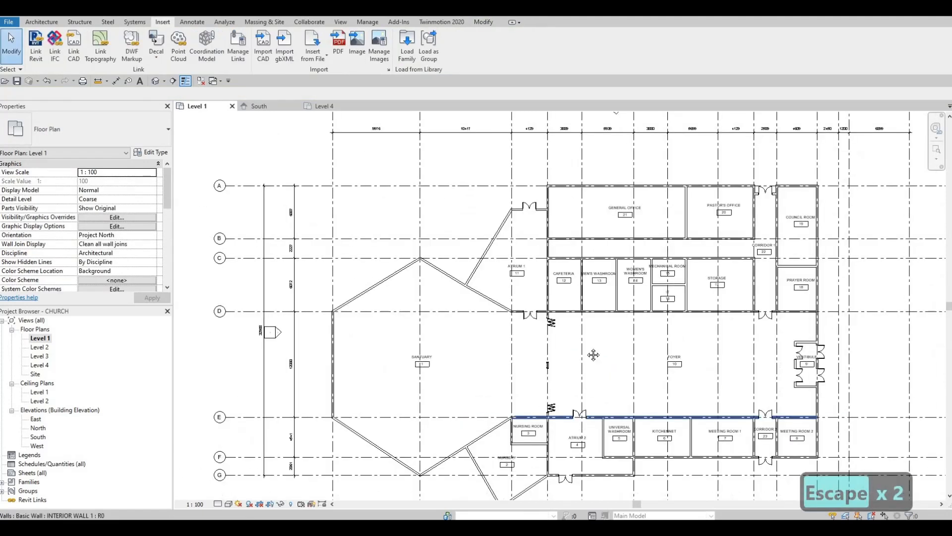
pyautogui.scroll(1, 620, 409)
pyautogui.moveTo(604, 413); pyautogui.dragTo(614, 354, button='middle')
pyautogui.scroll(-2, 619, 340)
pyautogui.press('Escape')
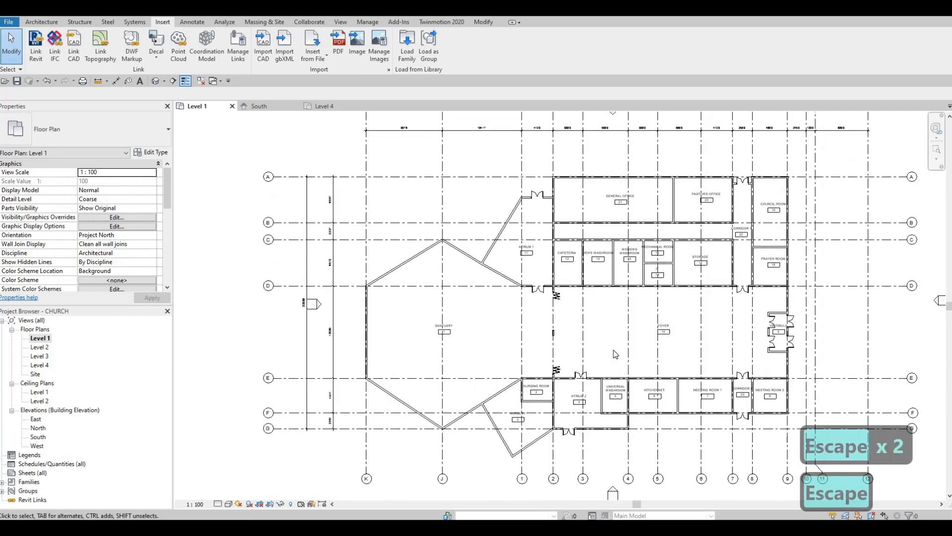
pyautogui.scroll(-1, 496, 388)
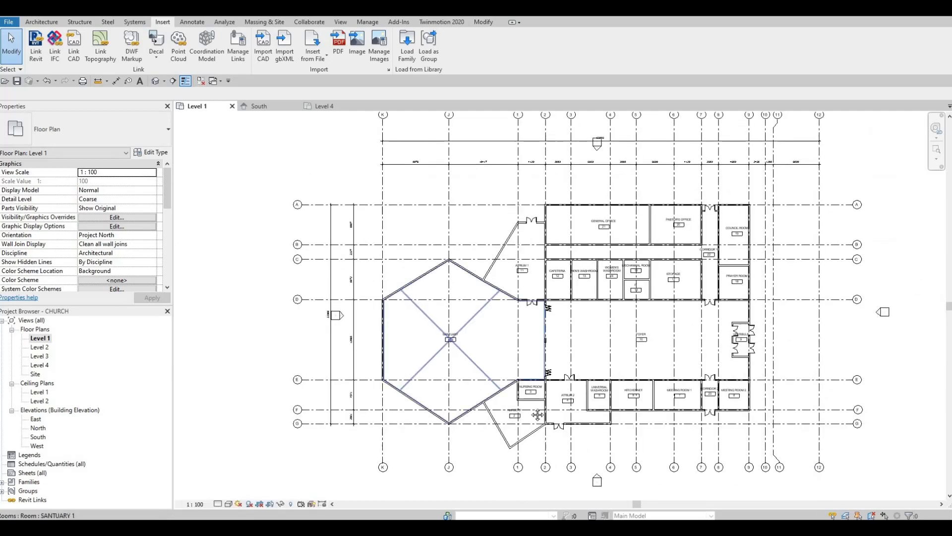
pyautogui.moveTo(575, 429); pyautogui.dragTo(555, 435, button='middle')
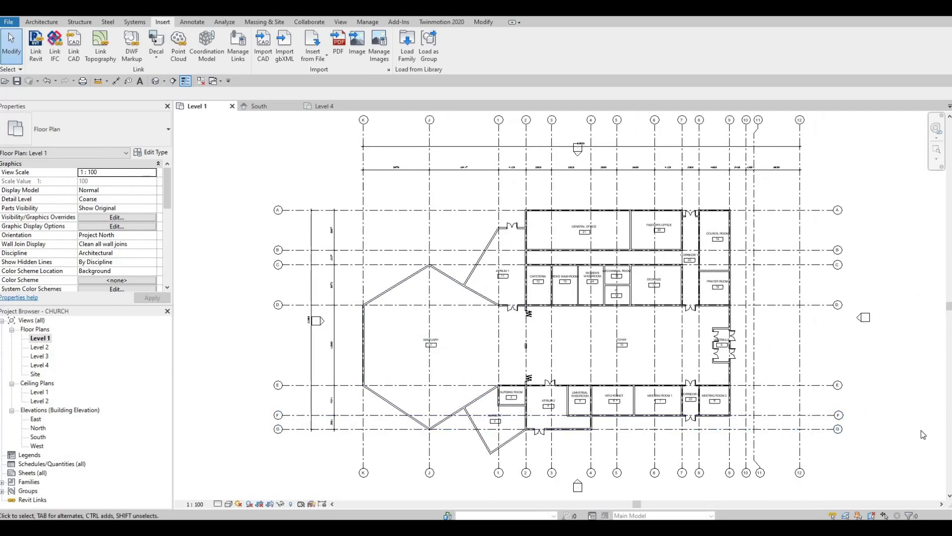